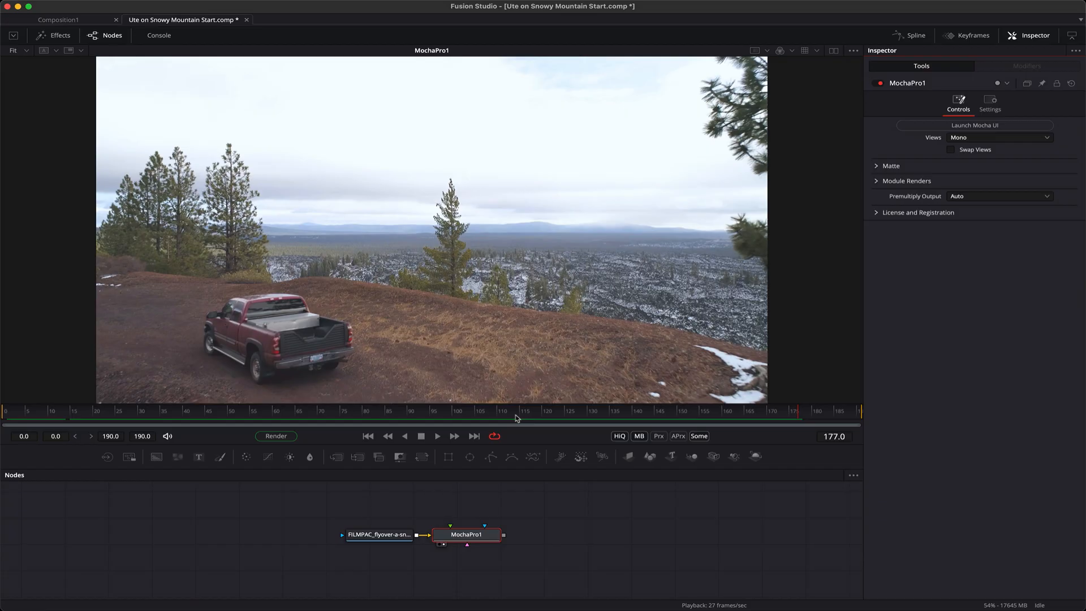
Launch the Mocha interface from the MochaPro1 node at frame 0 and play through the clip before returning to its first frame
drag(516, 419, 3, 417)
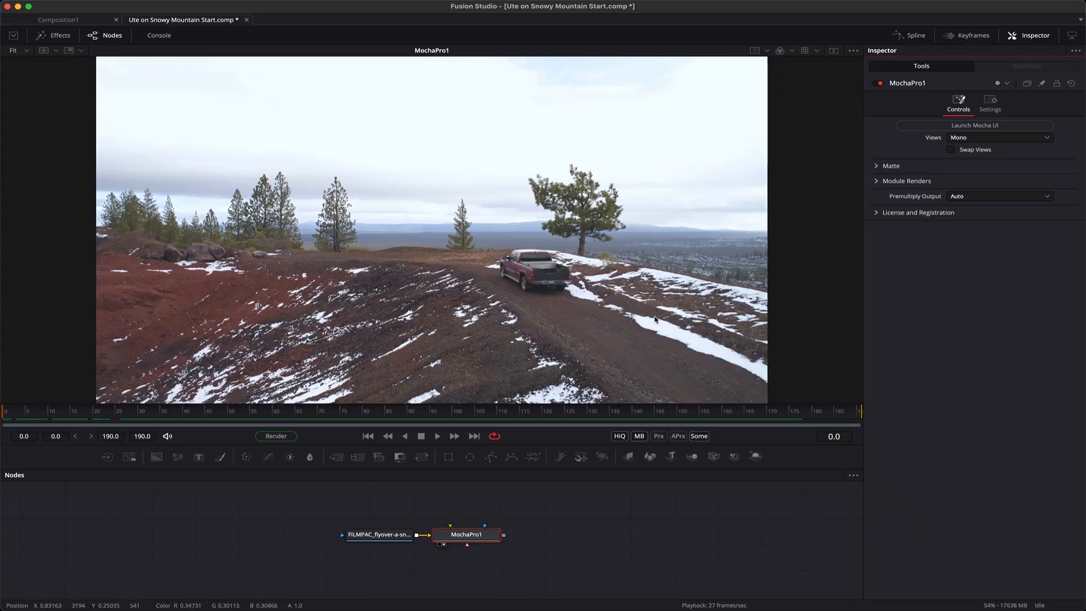
click(478, 542)
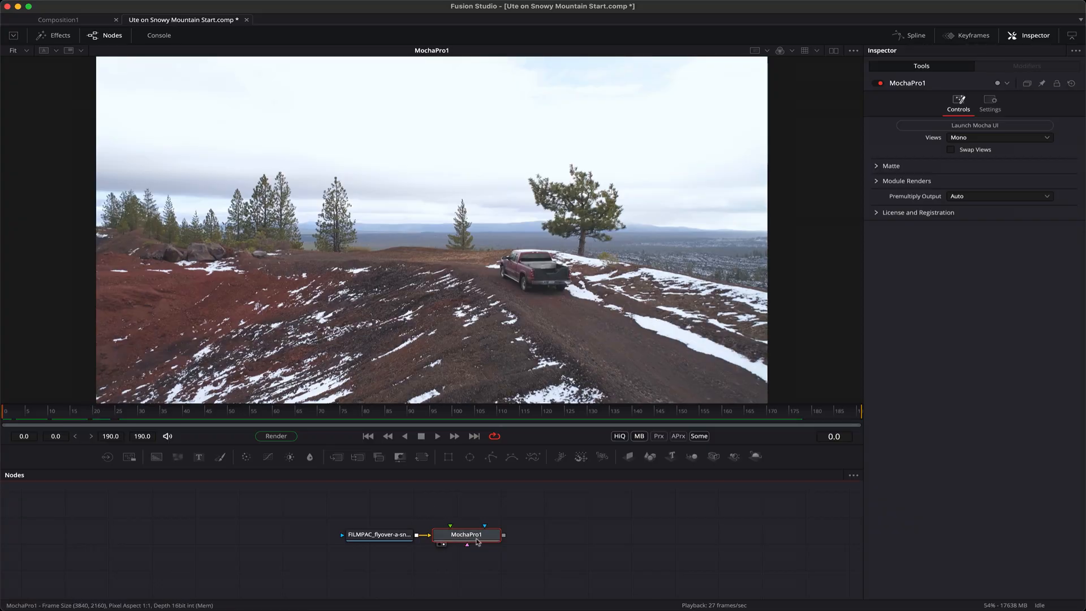
click(977, 127)
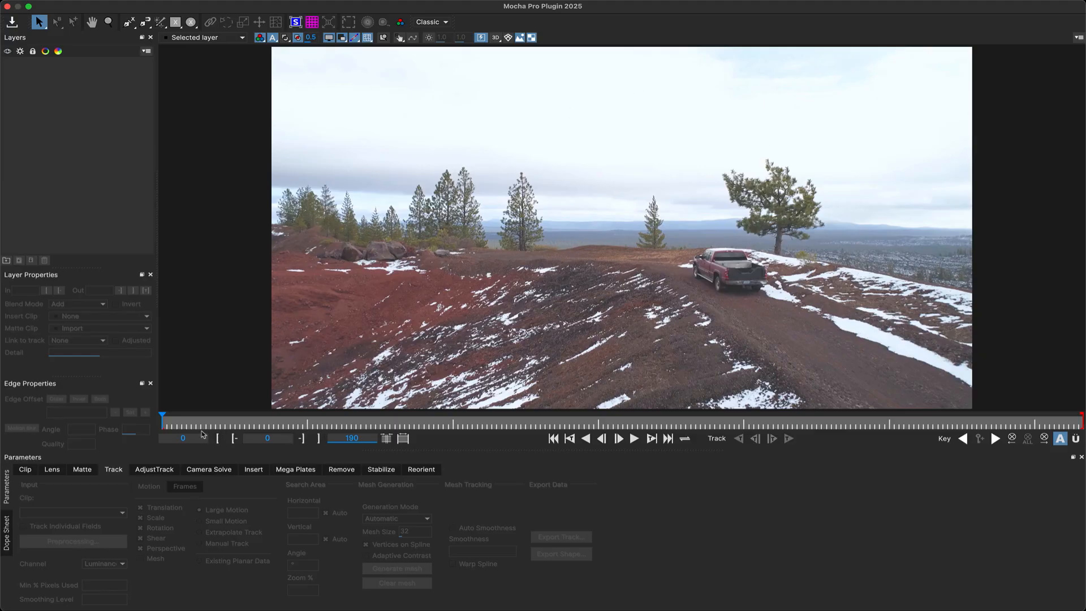
click(634, 438)
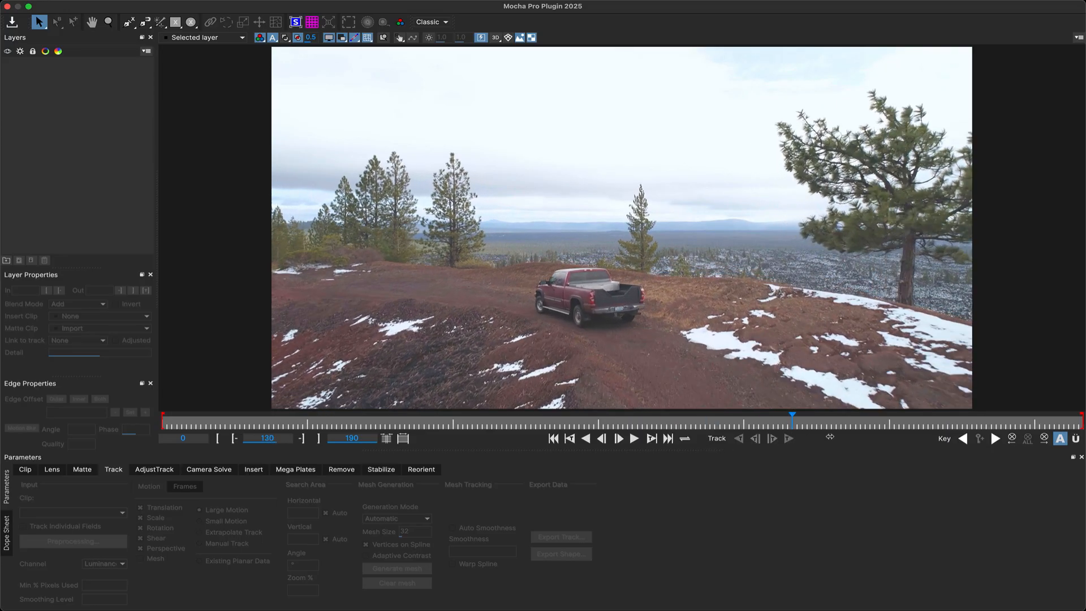
drag(643, 439, 146, 422)
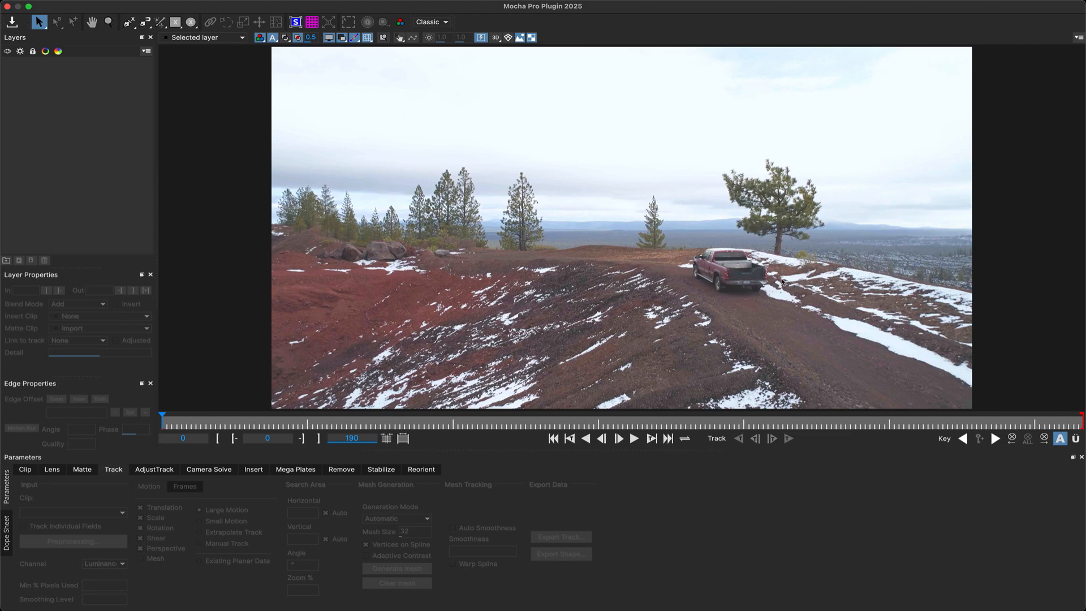
Outline the truck's tailgate with a closed X-spline at frame 0, taking in the taillights and number plate and following the upper notch
scroll(776, 289, up, 8)
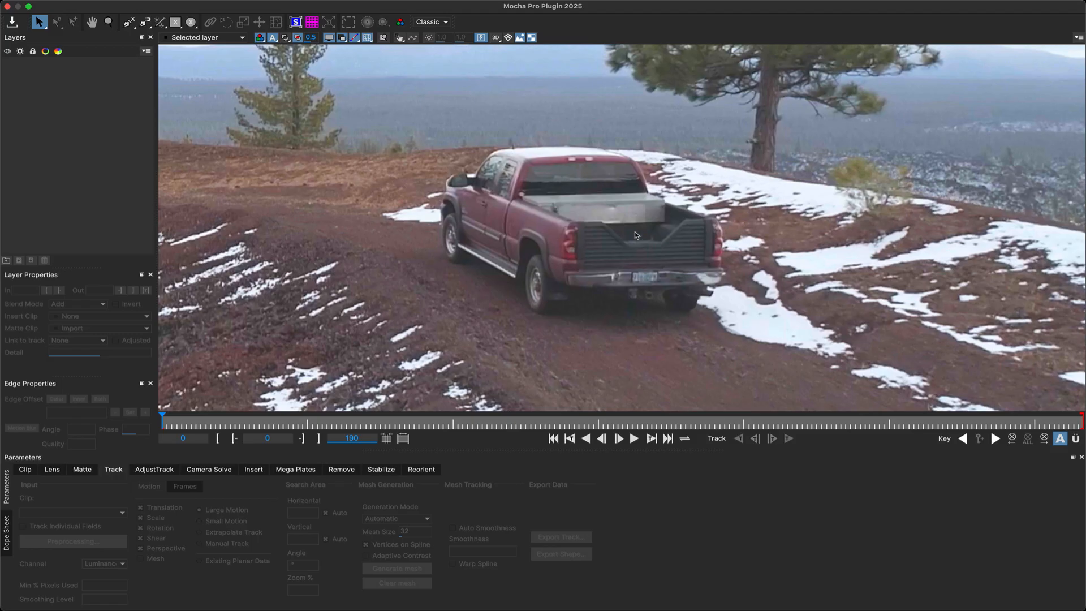
click(131, 26)
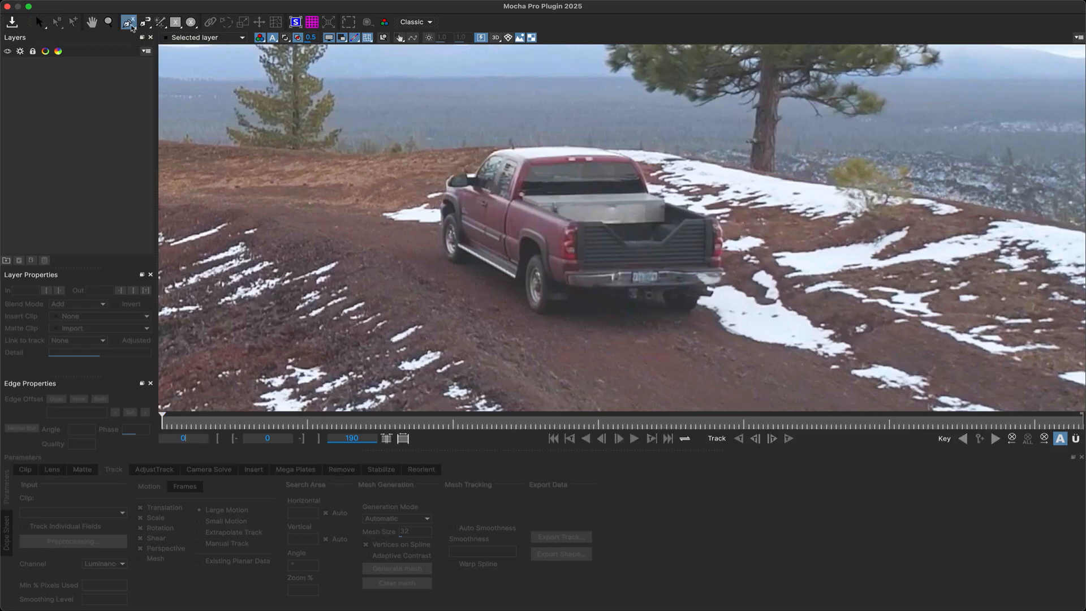
click(606, 223)
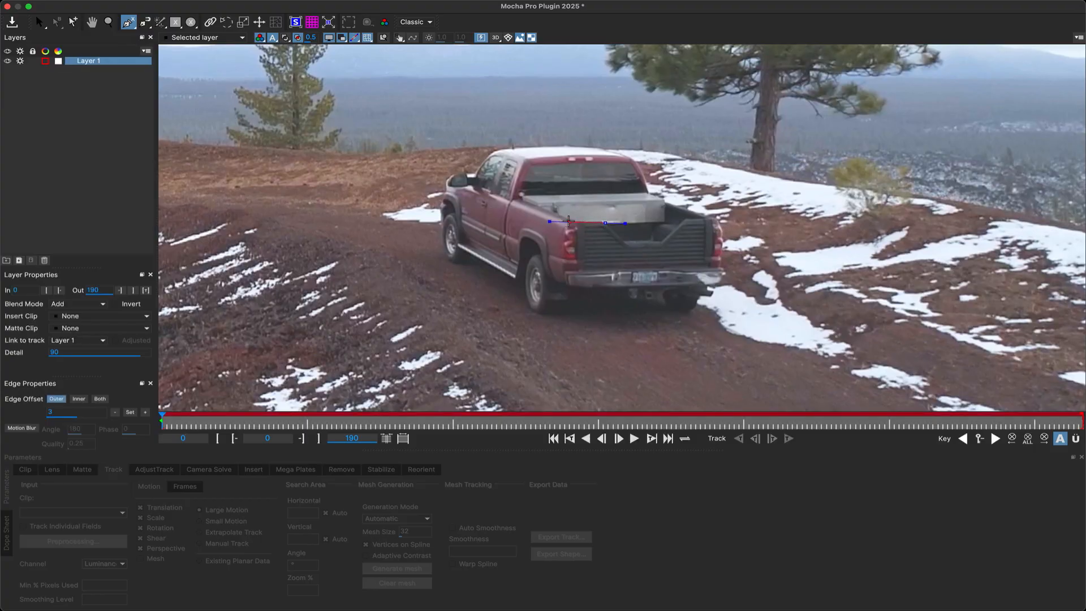
click(567, 222)
click(567, 257)
click(564, 281)
click(592, 267)
click(629, 276)
click(630, 288)
click(656, 286)
click(719, 268)
click(722, 223)
click(660, 241)
click(627, 242)
right_click(616, 233)
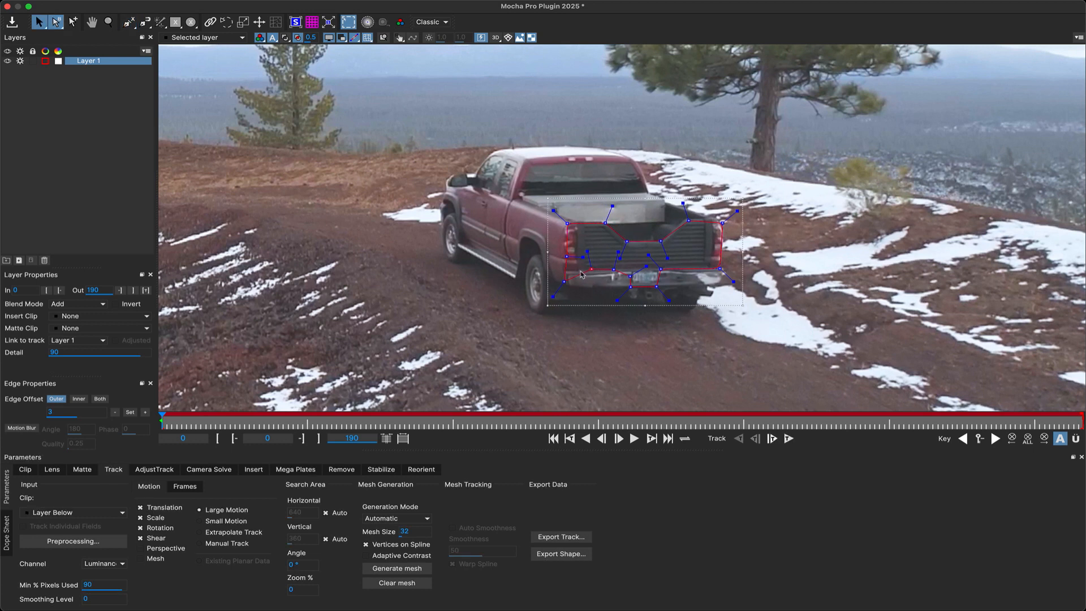
drag(566, 277, 613, 271)
drag(161, 420, 127, 457)
Show the planar surface and grid and align the surface's four corners to the tailgate's perspective
click(295, 22)
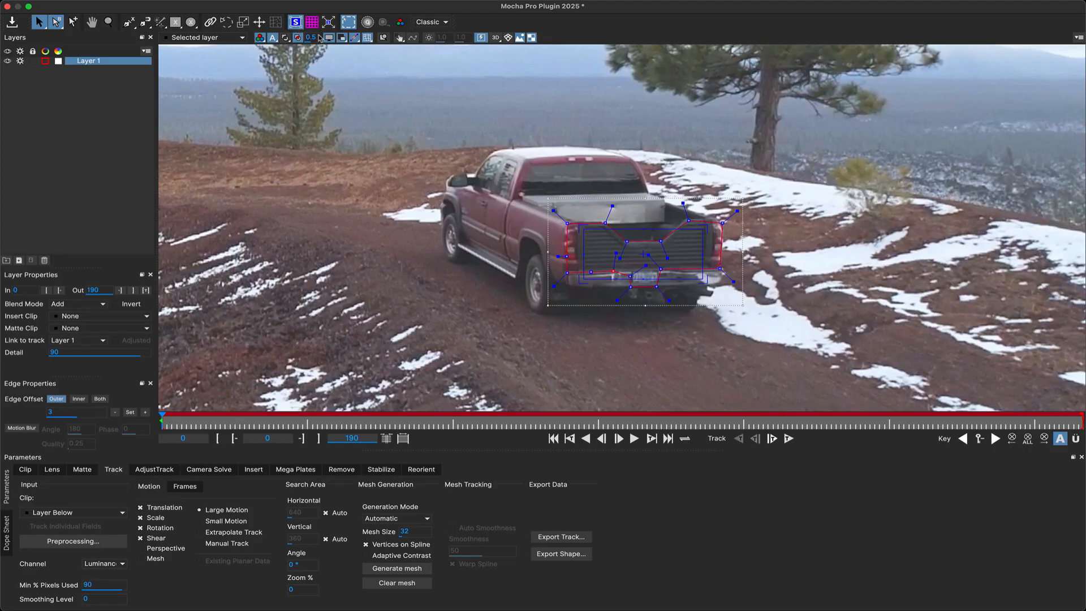
click(312, 22)
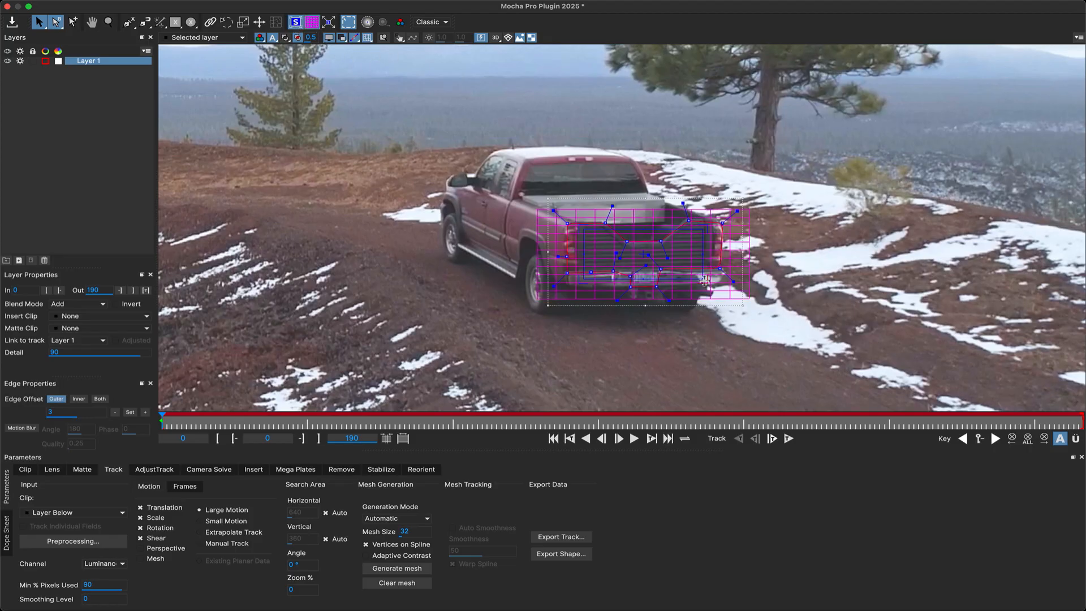
drag(704, 280, 718, 269)
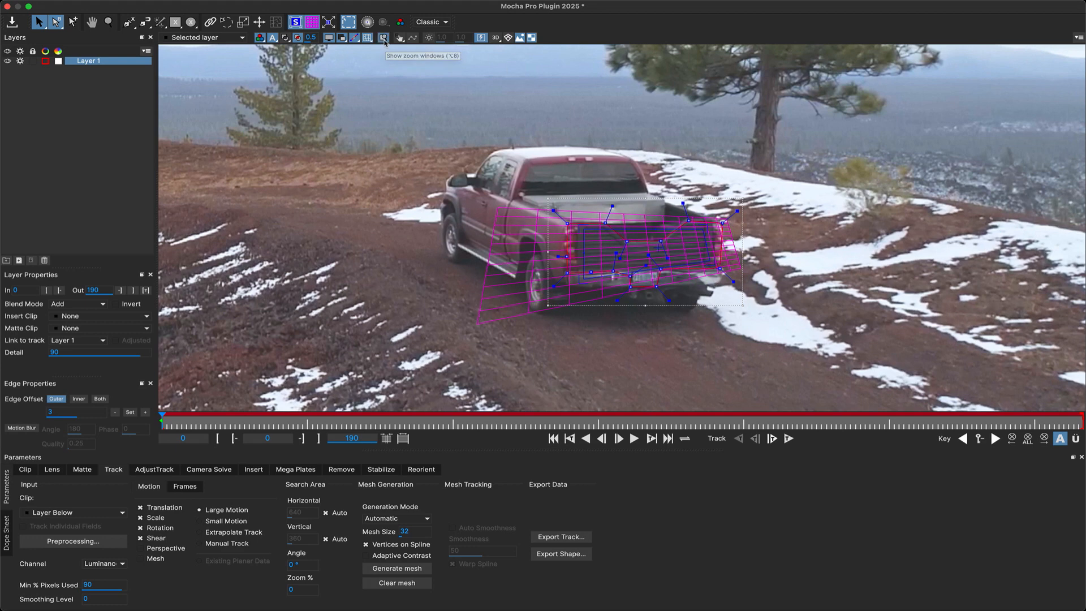
drag(704, 231, 713, 222)
drag(711, 264, 711, 264)
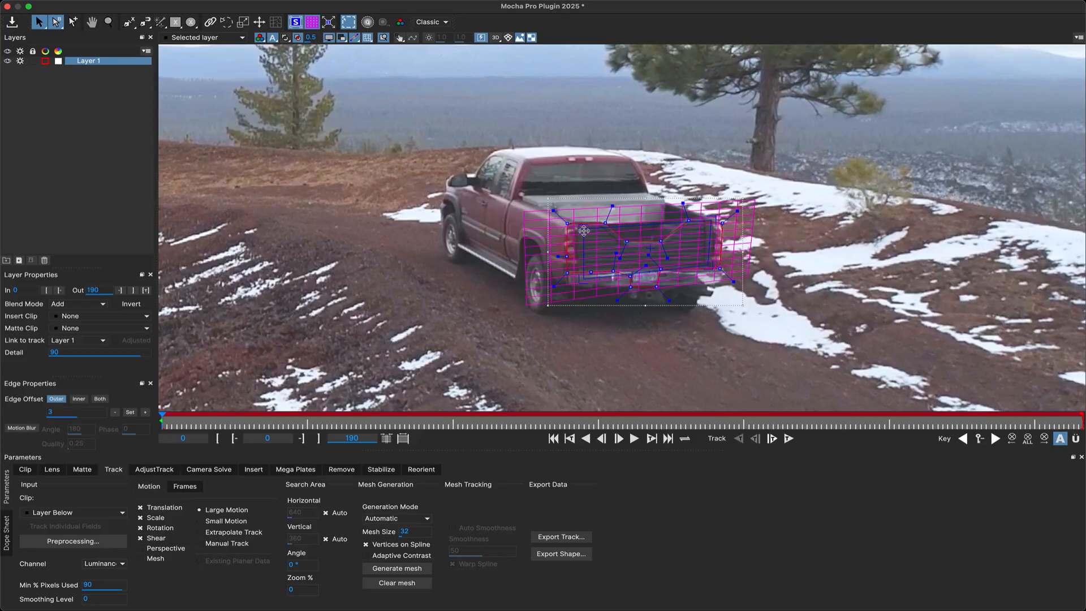
drag(583, 229, 577, 224)
drag(587, 288, 578, 272)
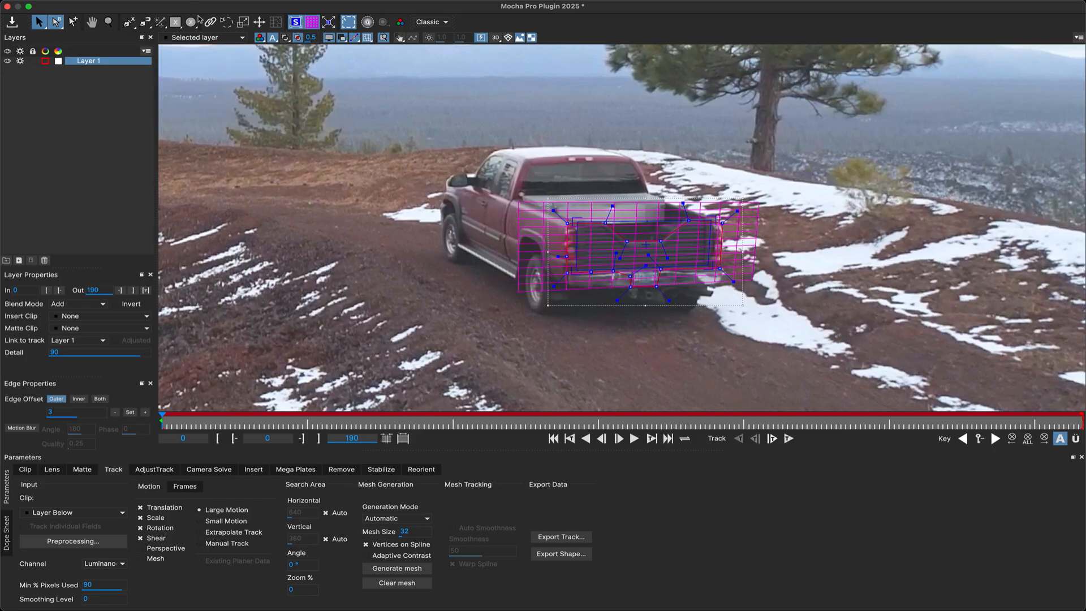
Show the layer's matte, enable Perspective motion and track the tailgate forward to frame 190
click(286, 38)
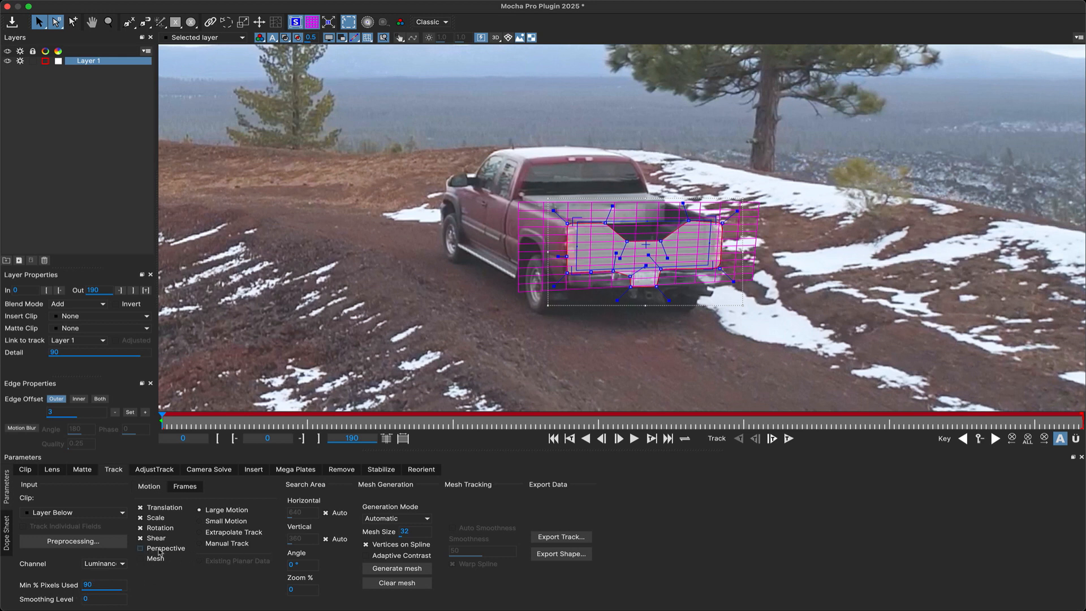
click(160, 550)
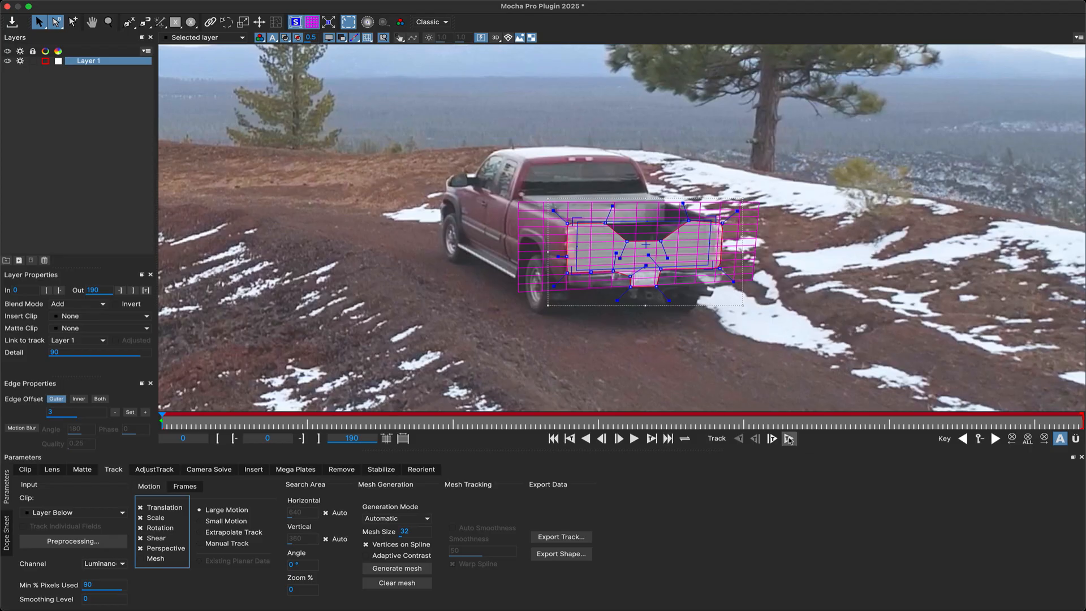
click(789, 439)
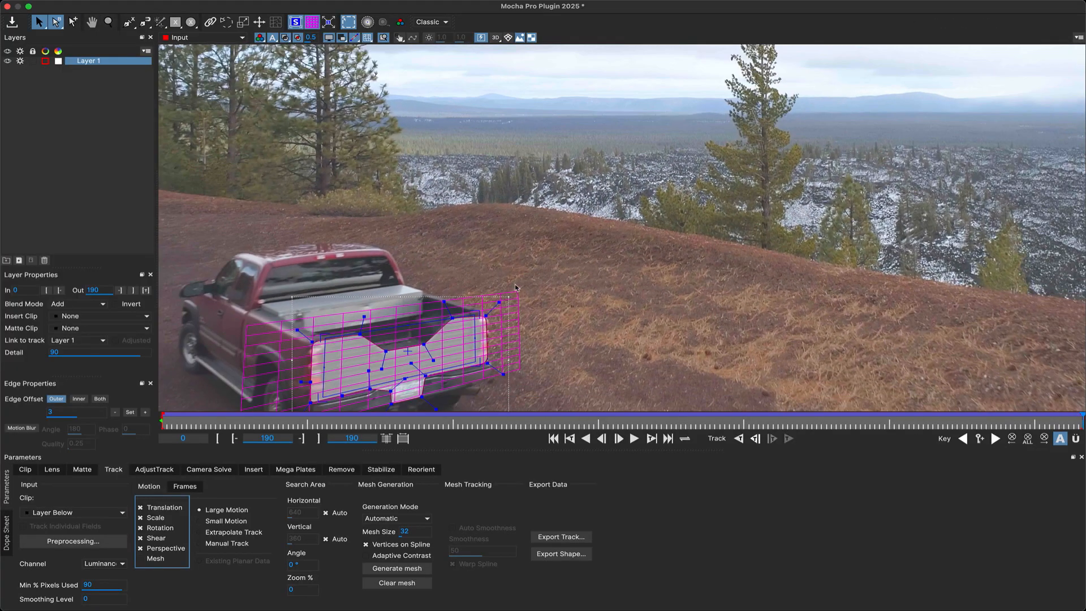
Inspect the tracked tailgate spline and planar grid on the last frame, then go back through the clip to frame 0
key(x)
drag(552, 288, 676, 196)
scroll(675, 200, up, 1)
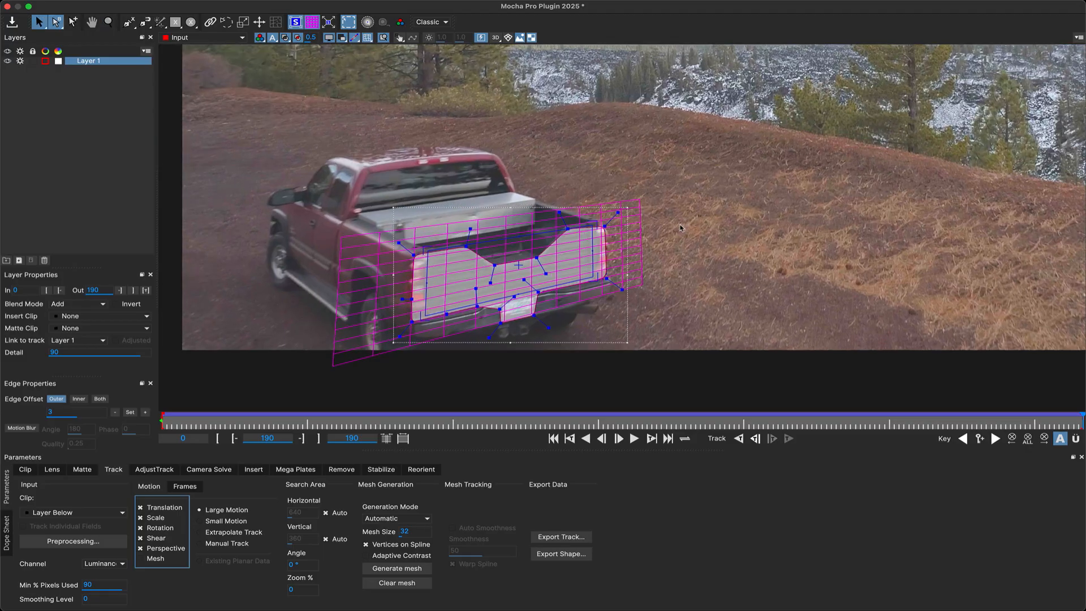
scroll(681, 228, down, 2)
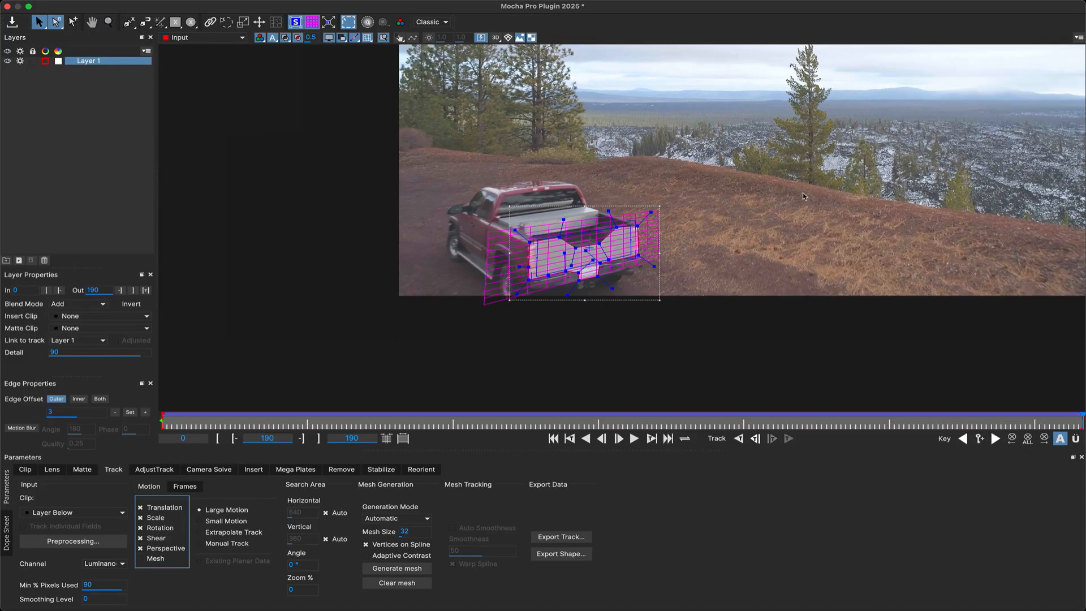
key(shift)
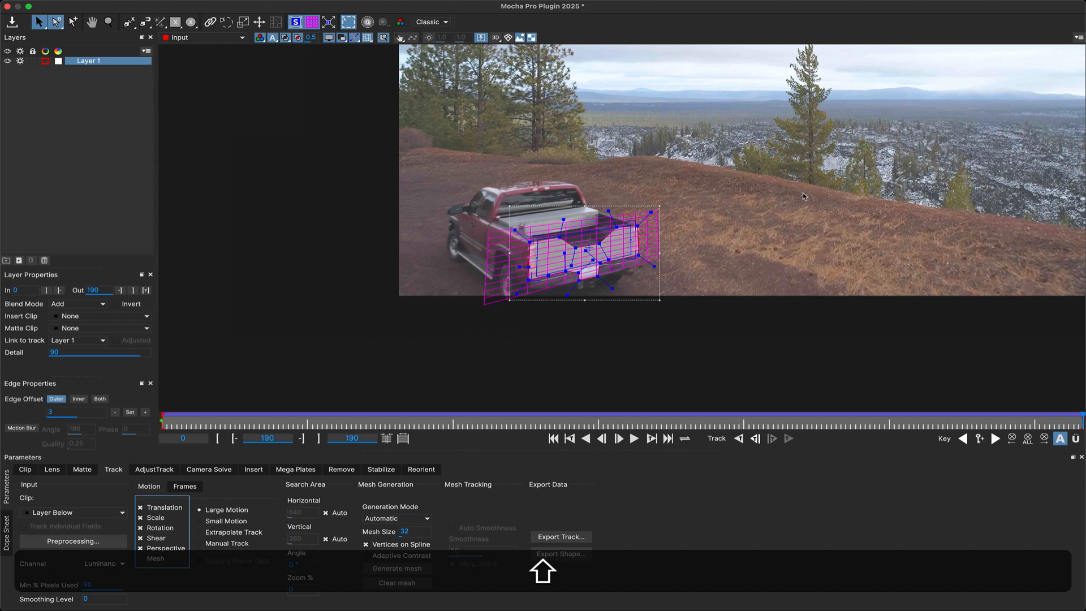
key(shift+8)
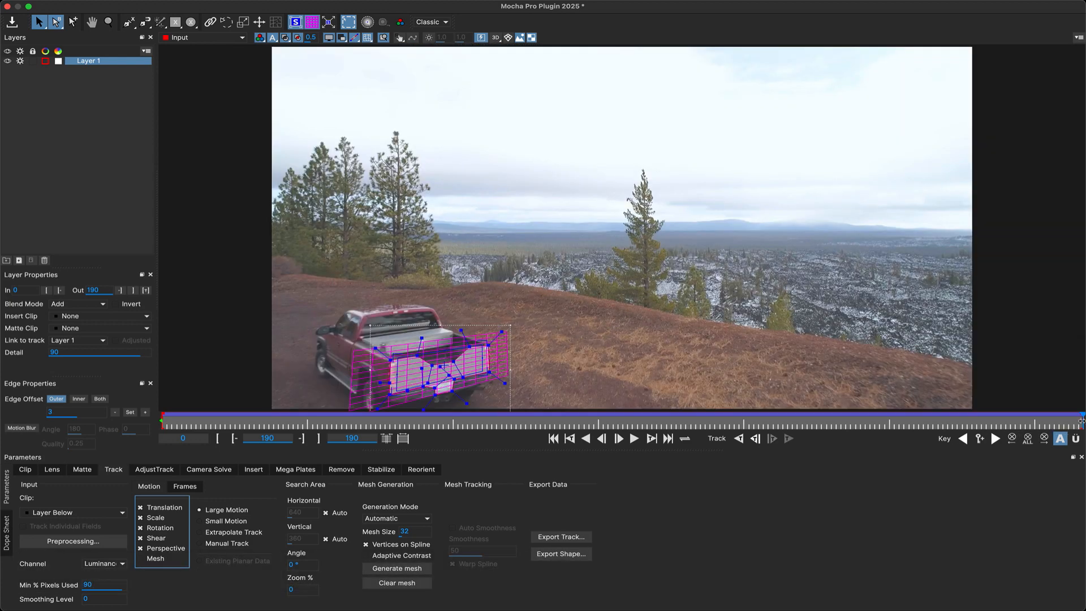
drag(1080, 422, 88, 400)
Activate quick stabilise mode, play the clip to check how the tailgate track holds, and return to the first frame
scroll(716, 249, up, 6)
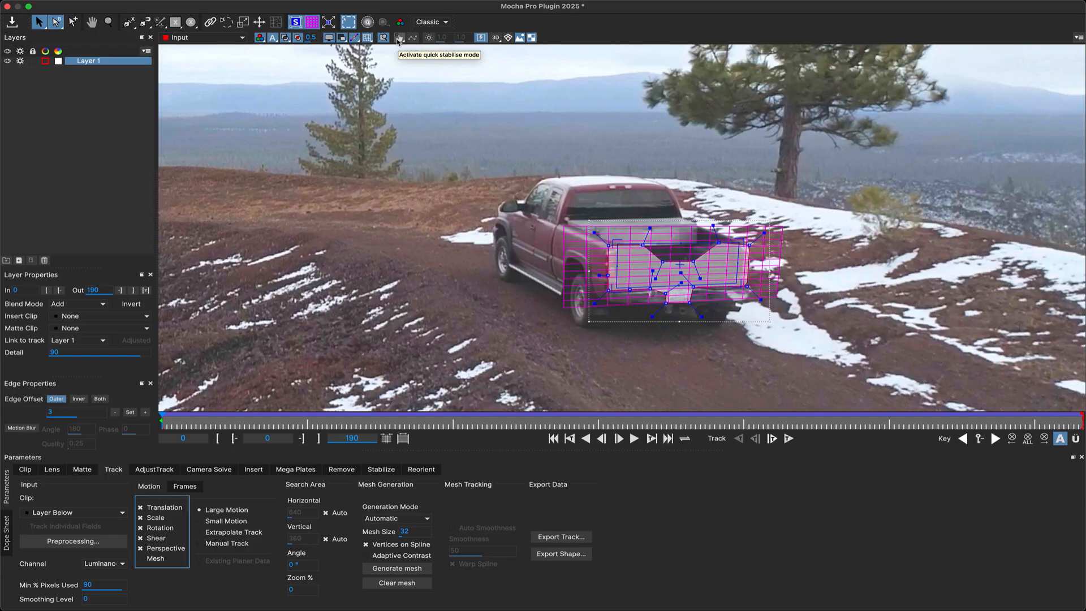
click(399, 38)
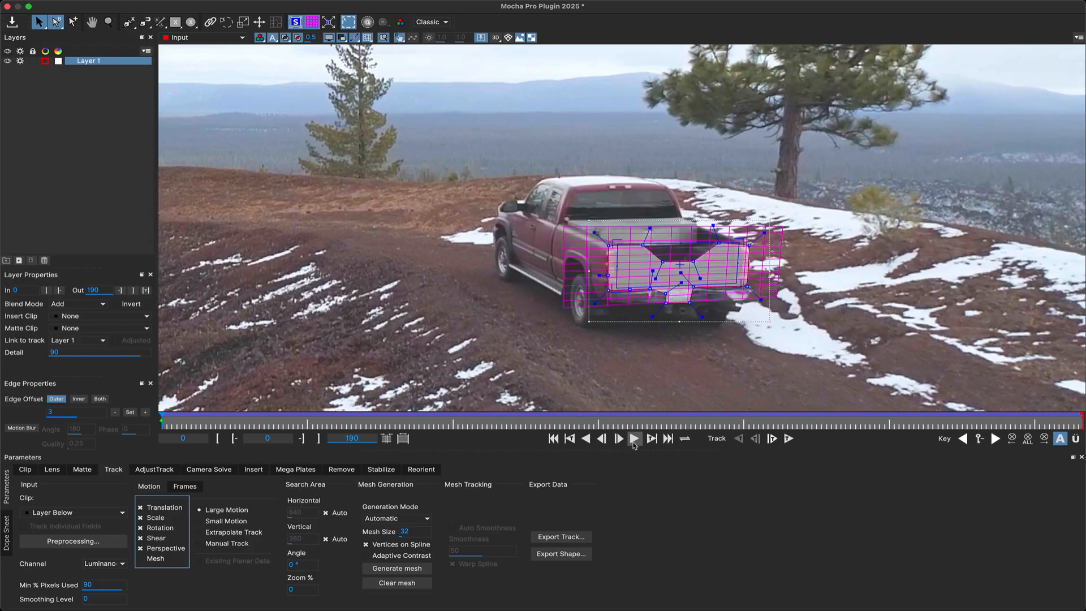
click(634, 440)
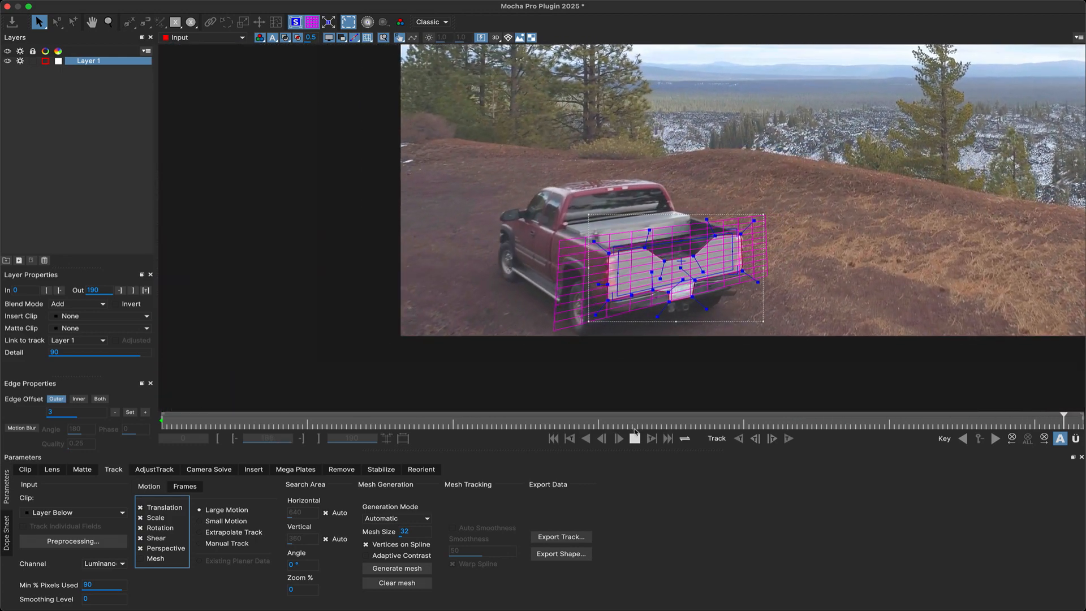
click(553, 438)
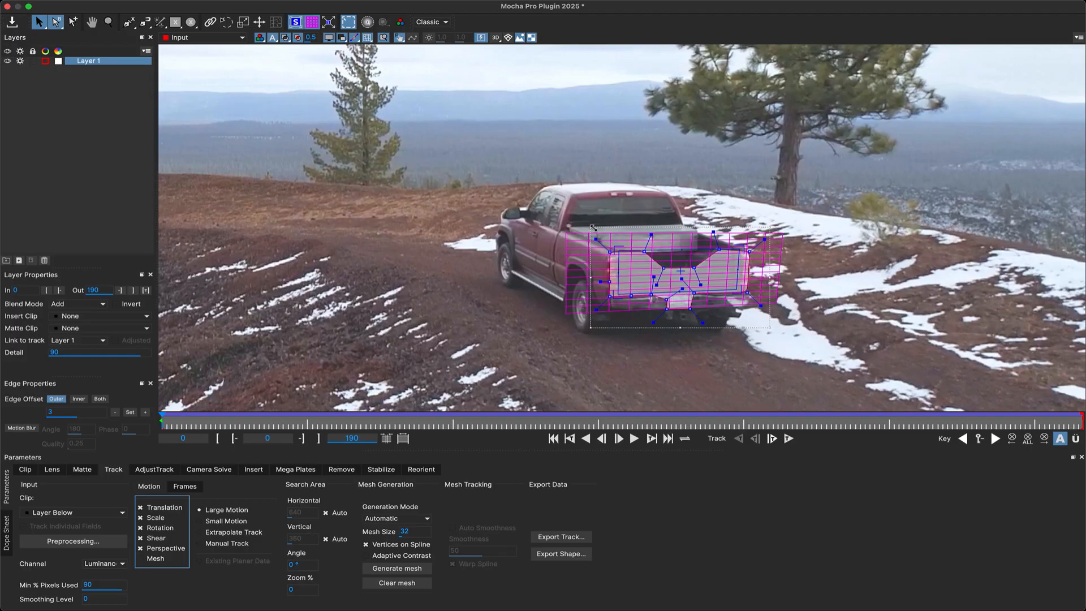
Rename the tailgate layer as "car back" and save the project
double_click(94, 60)
text(car back)
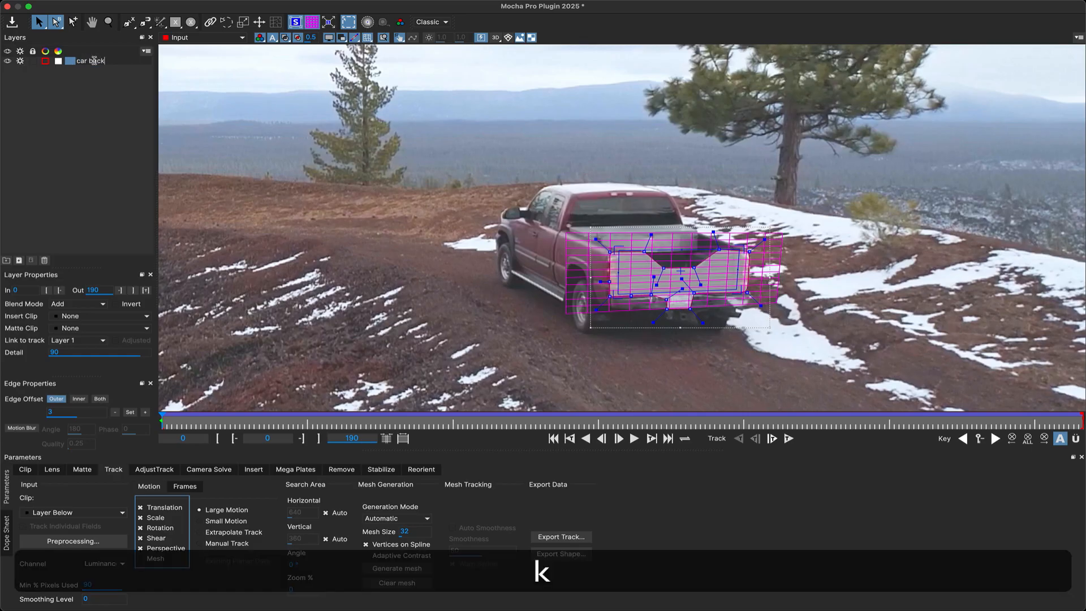
key(Return)
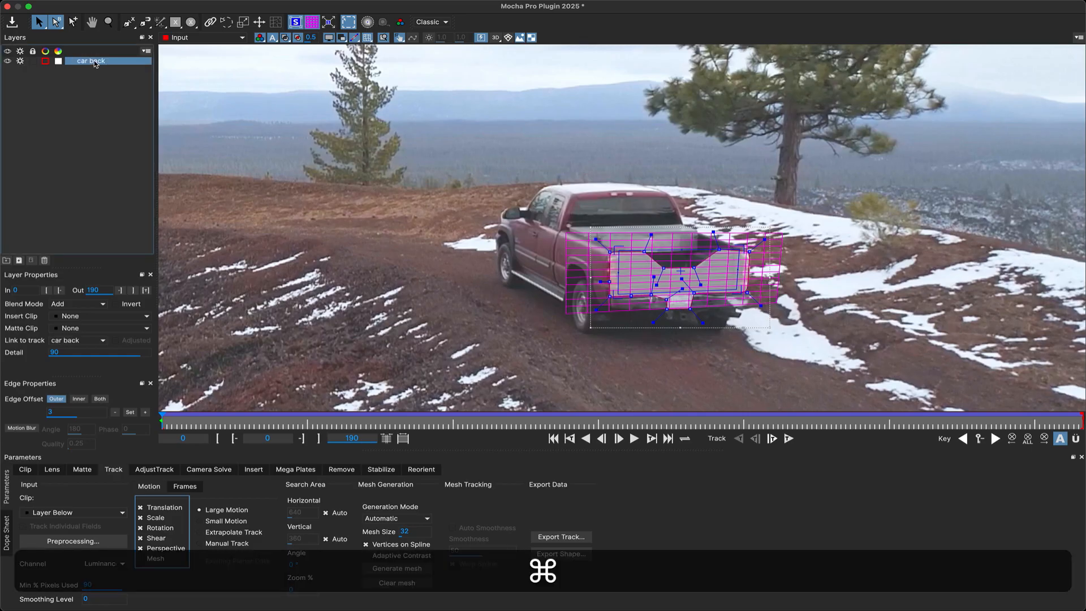
key(super+s)
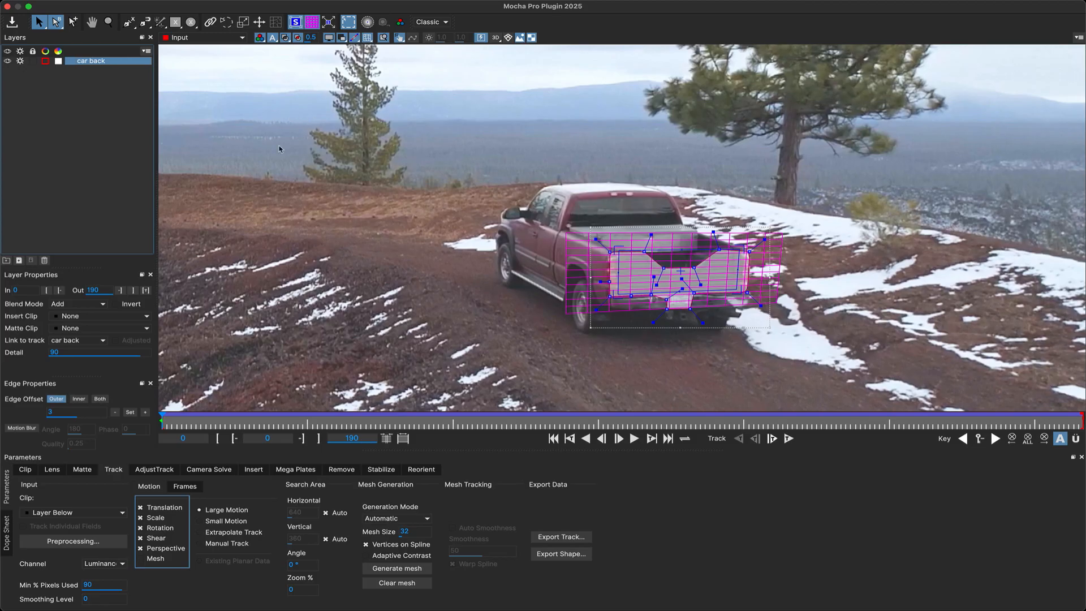
Turn off tracking and visibility for the car back layer and hide the planar grid
click(20, 61)
click(8, 61)
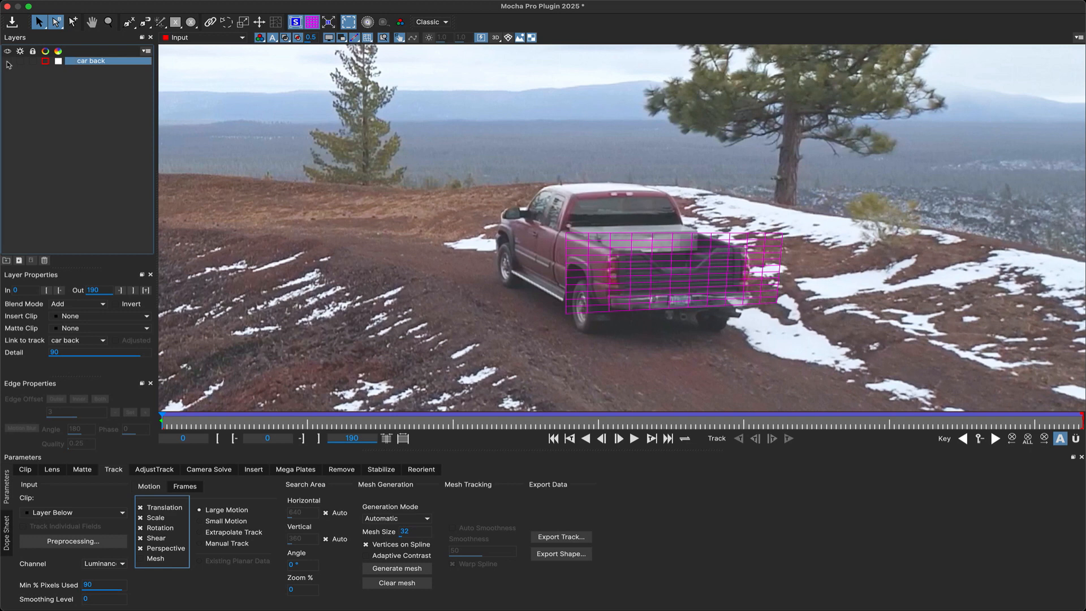
click(311, 21)
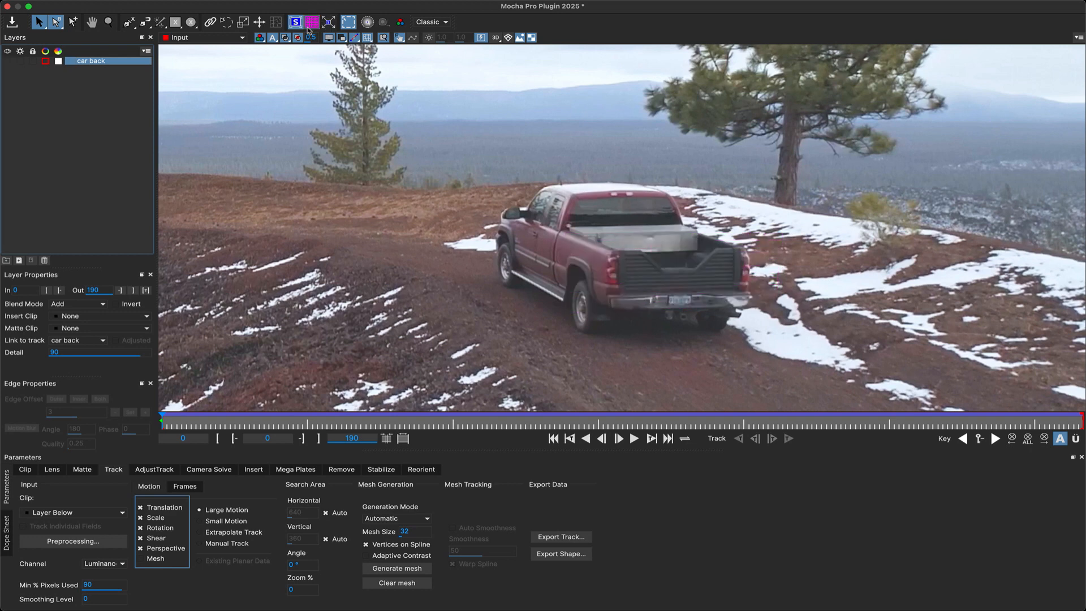
Start a new X-Spline layer at frame 0, tracing the truck's side from the taillight along the bed rail and window line around the front fender
click(129, 22)
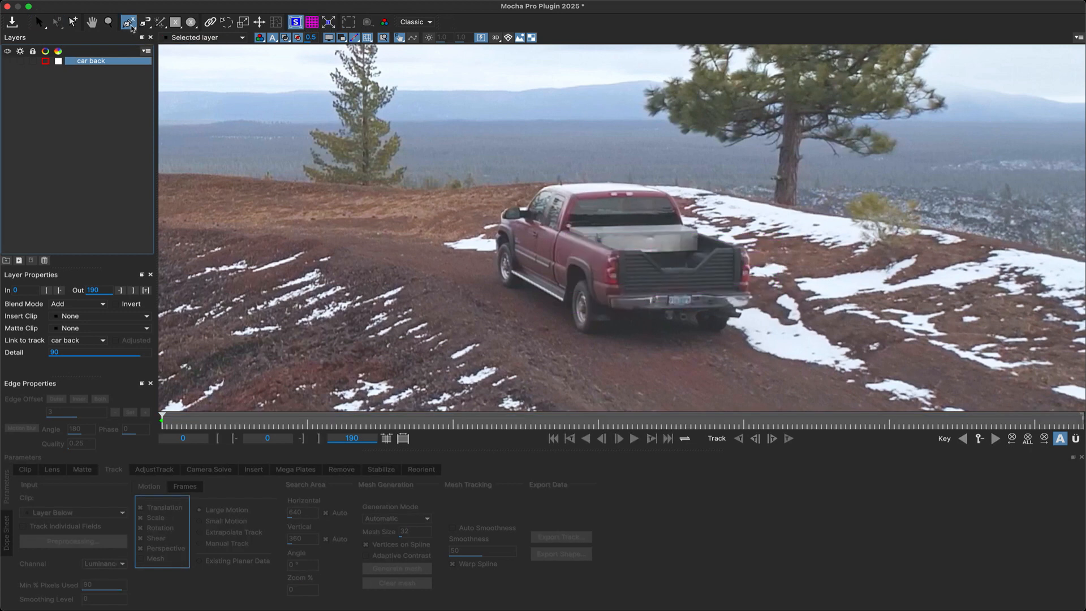
click(39, 23)
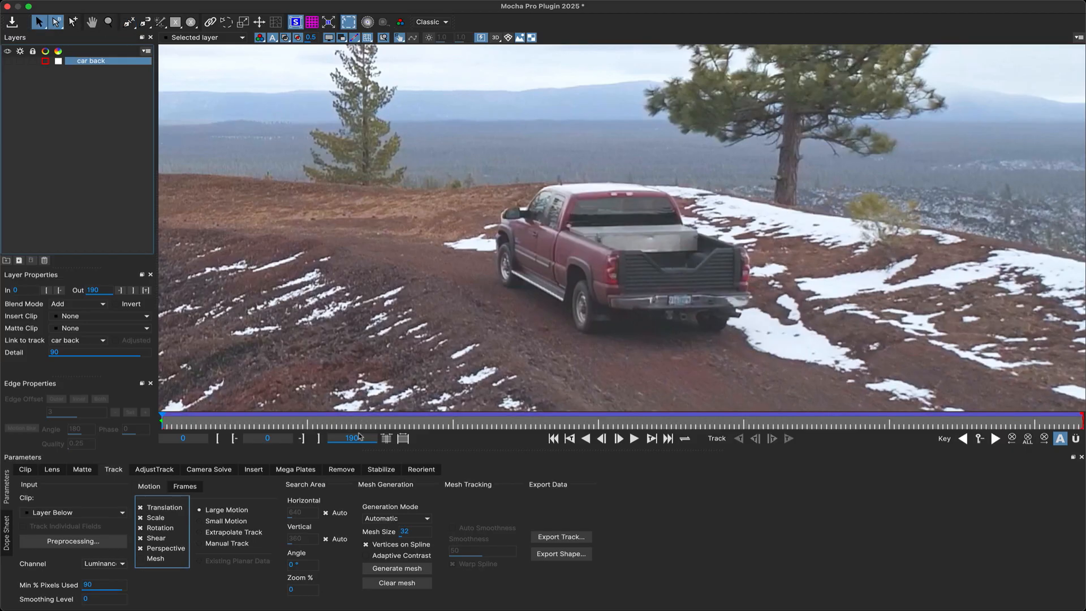
scroll(541, 245, up, 5)
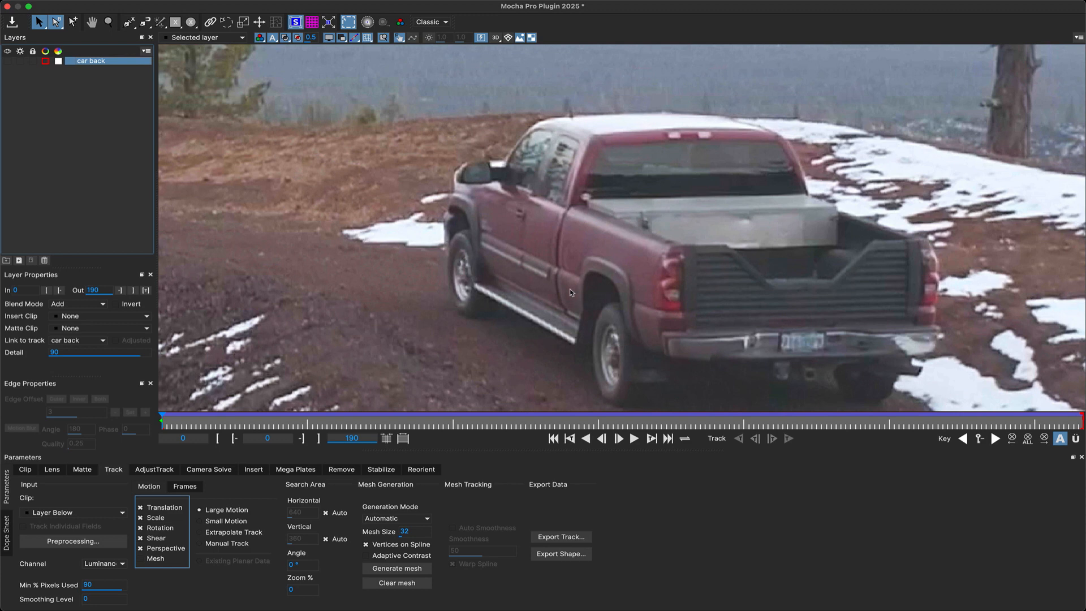
drag(162, 420, 104, 424)
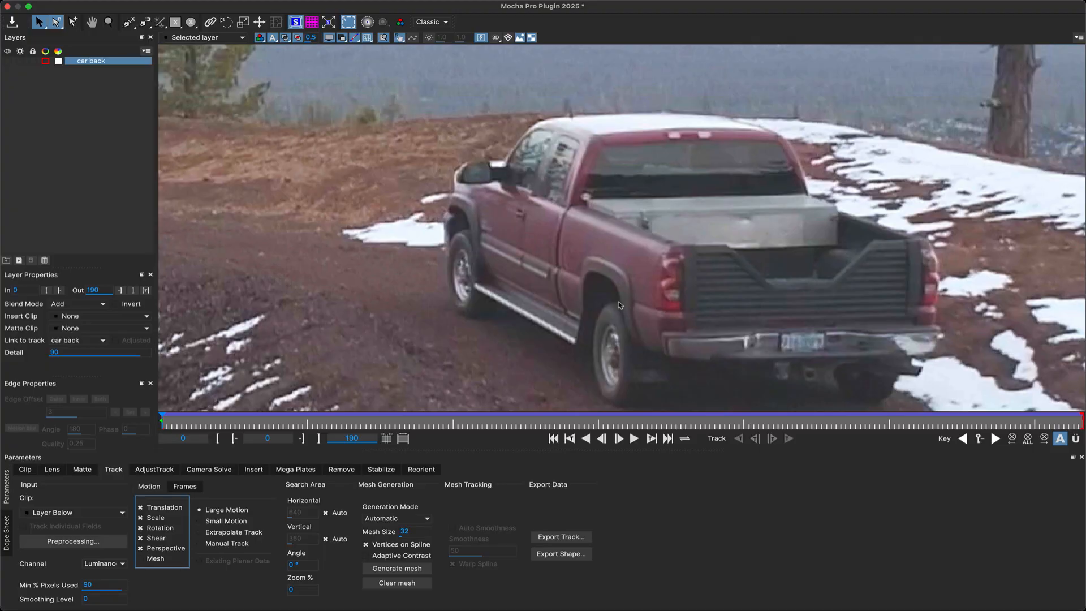
click(130, 23)
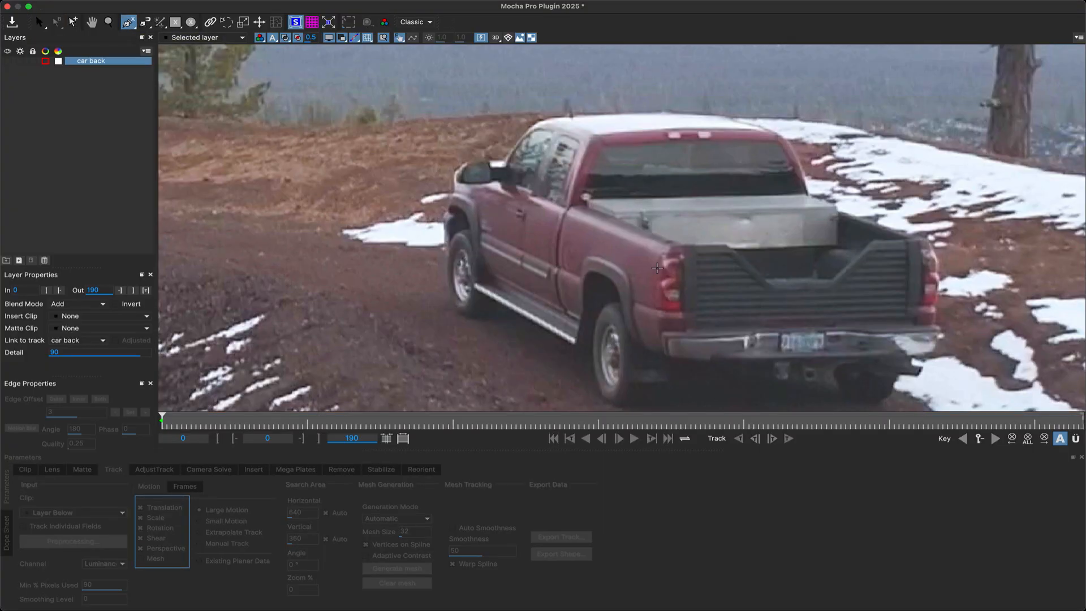
click(669, 246)
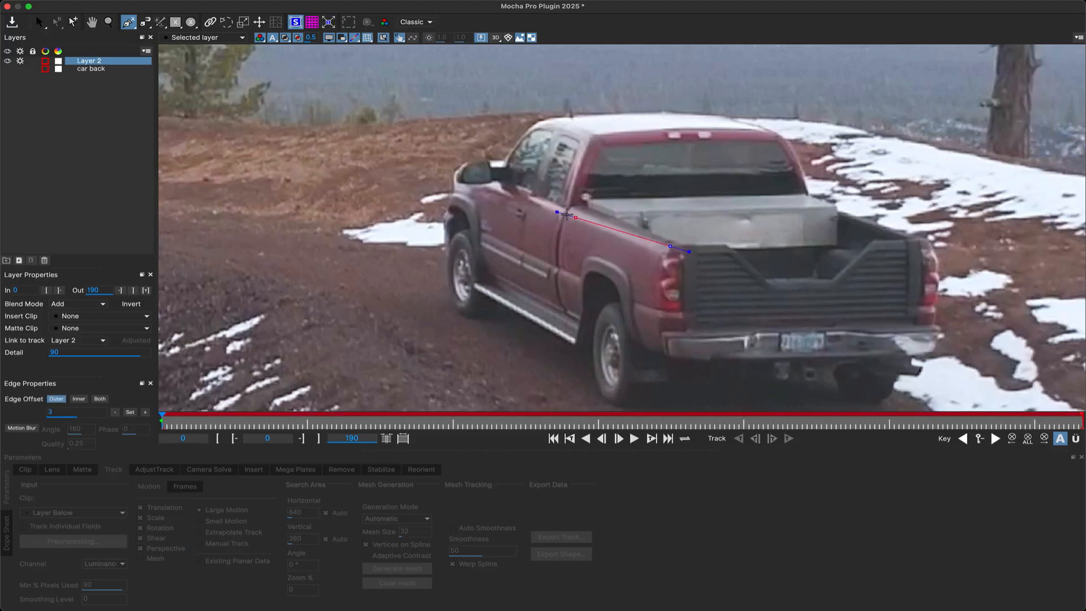
click(566, 211)
click(542, 196)
click(523, 186)
click(501, 185)
click(476, 194)
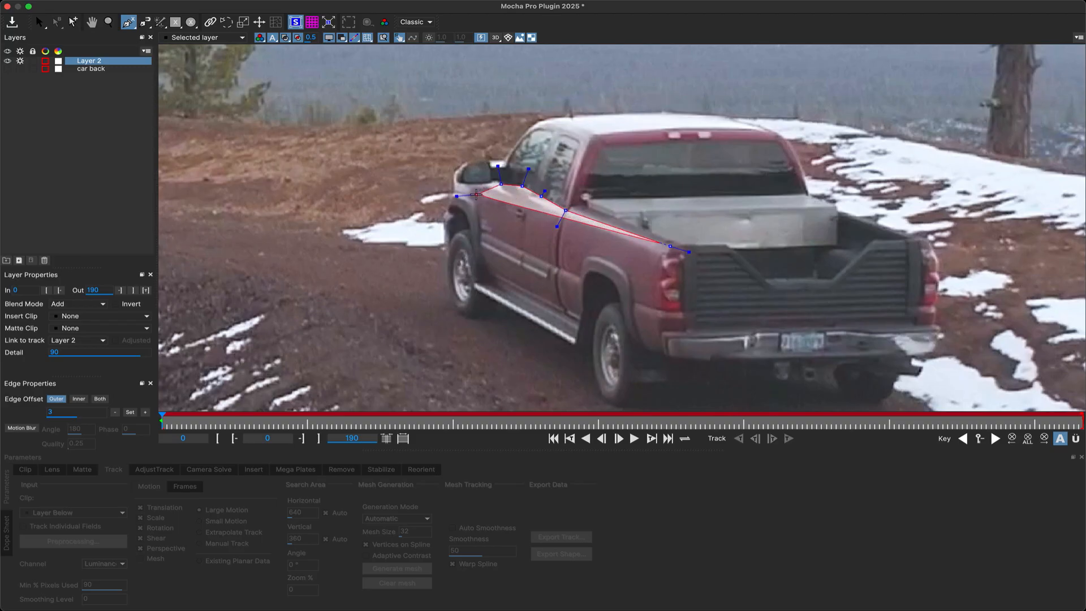
click(448, 194)
click(438, 216)
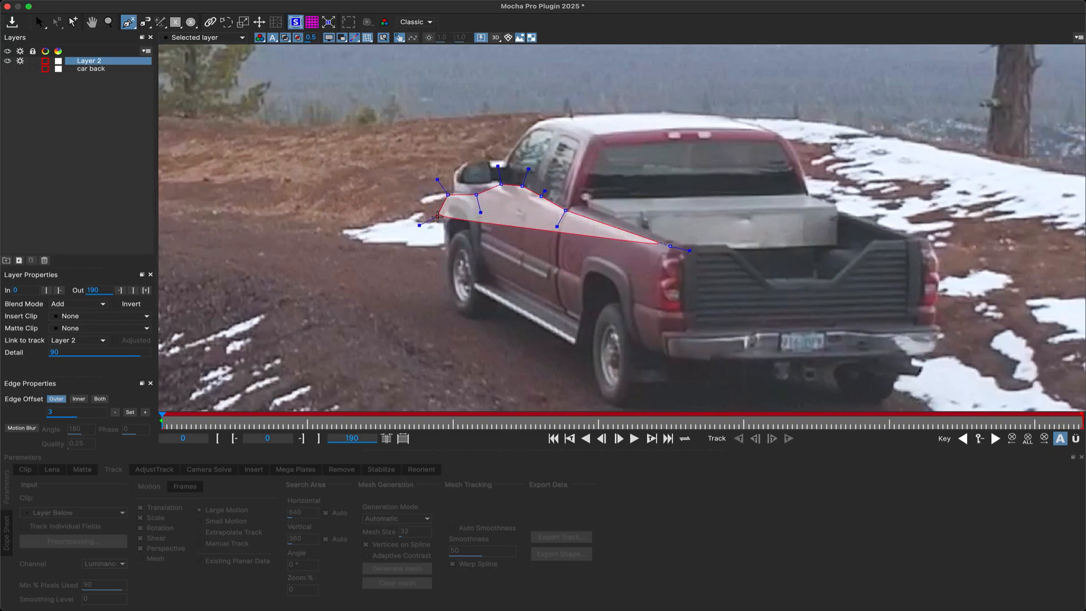
Complete the side outline along the front wheel arch, sill, rear wheel arch and taillight edge, and refine points at the bed corner and wheel arch
click(447, 226)
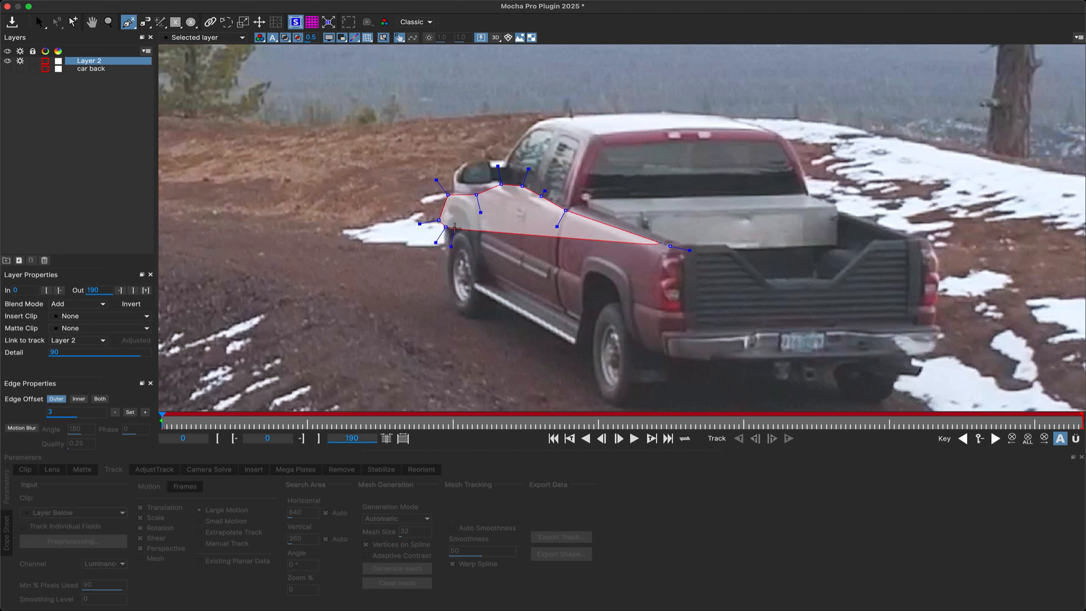
click(474, 234)
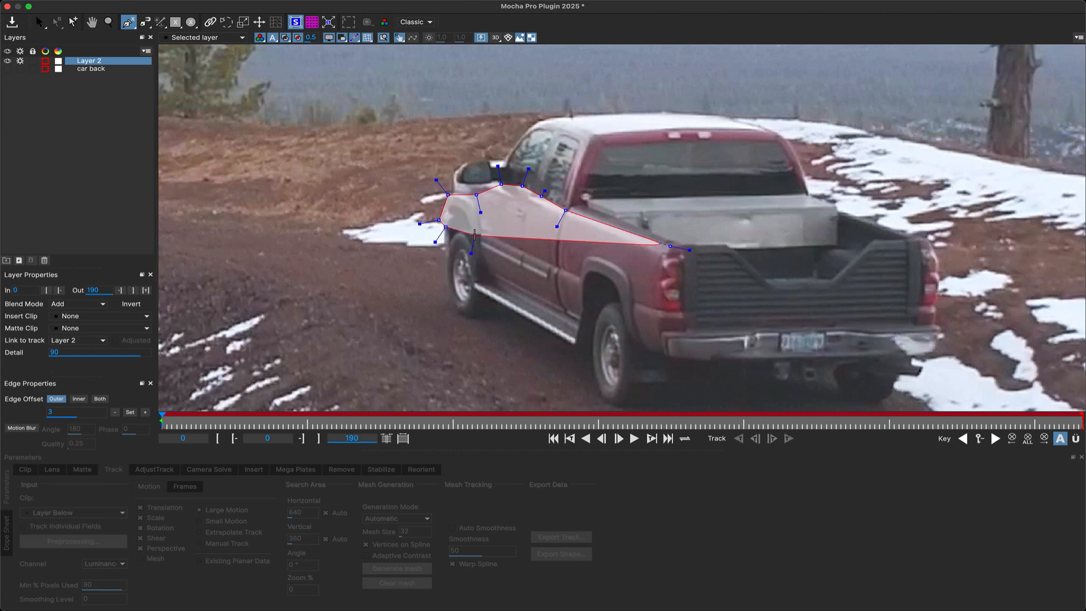
click(474, 236)
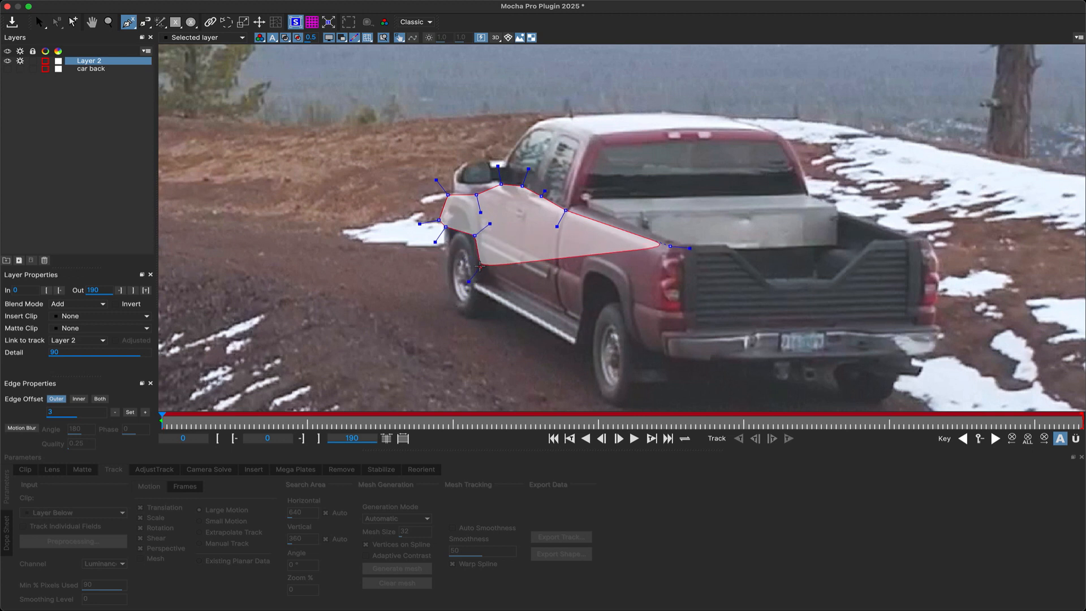
click(479, 266)
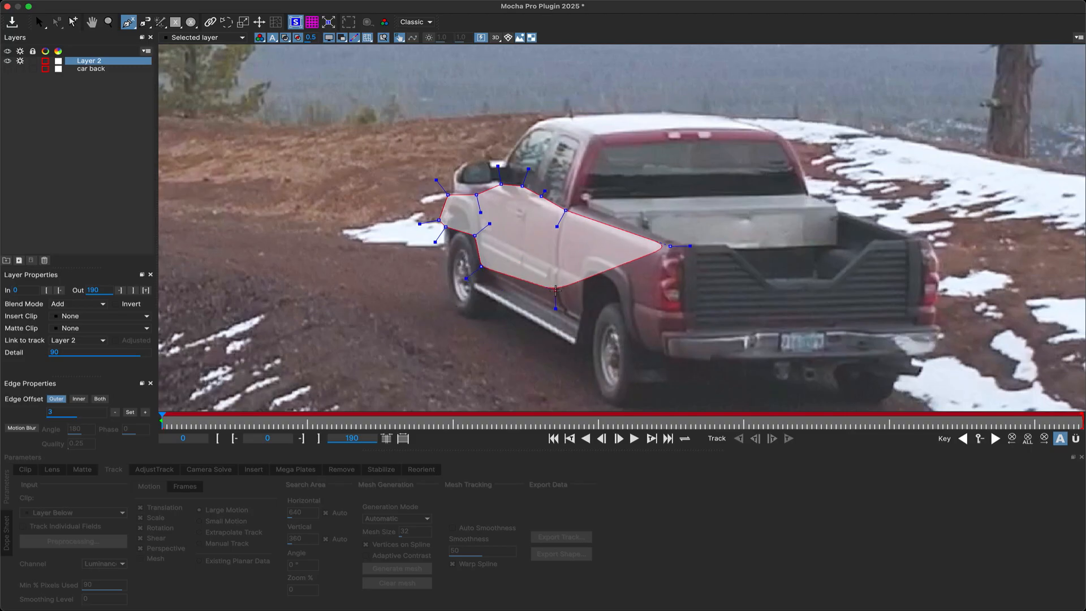
click(580, 293)
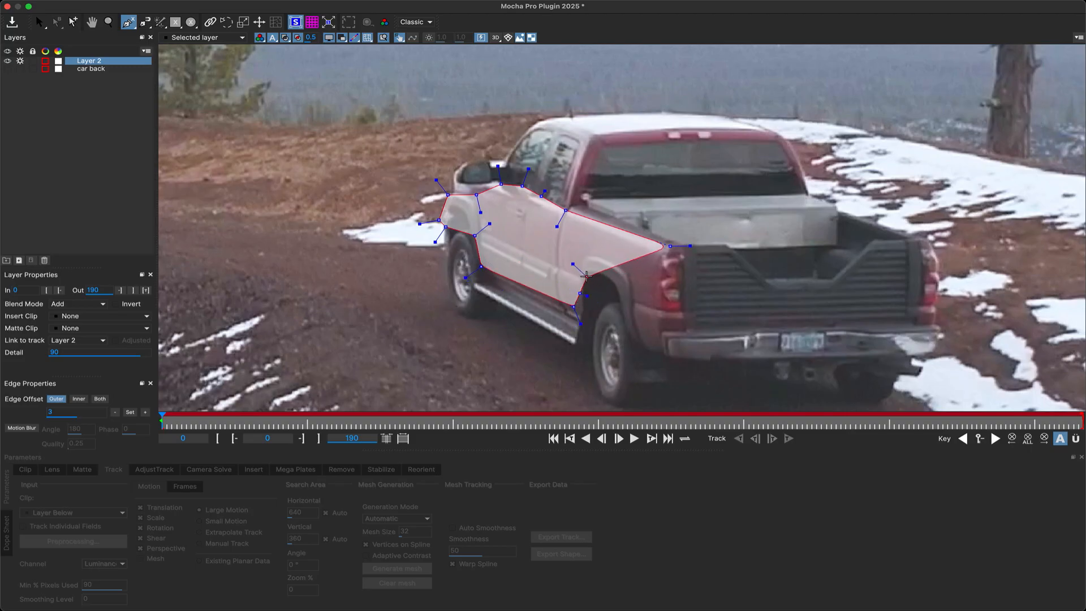
click(587, 277)
click(611, 283)
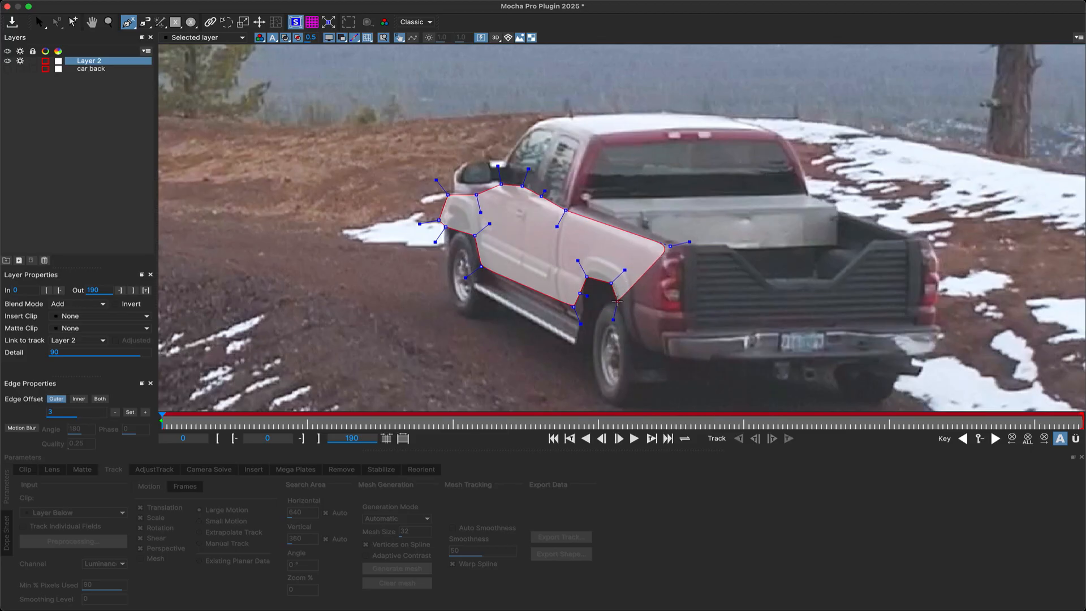
click(619, 302)
click(620, 324)
click(634, 345)
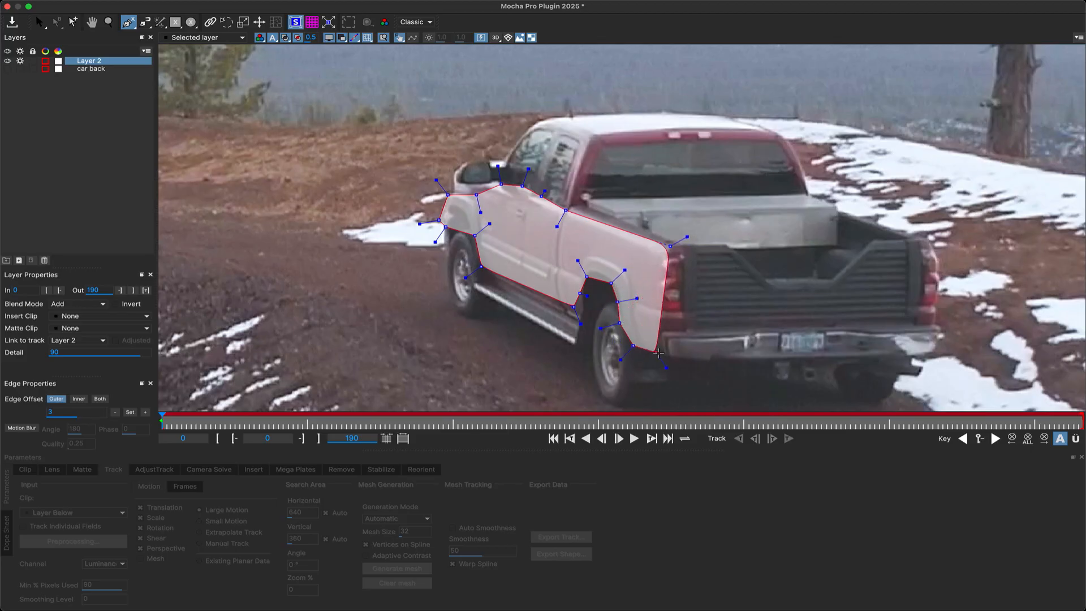
click(667, 354)
click(666, 310)
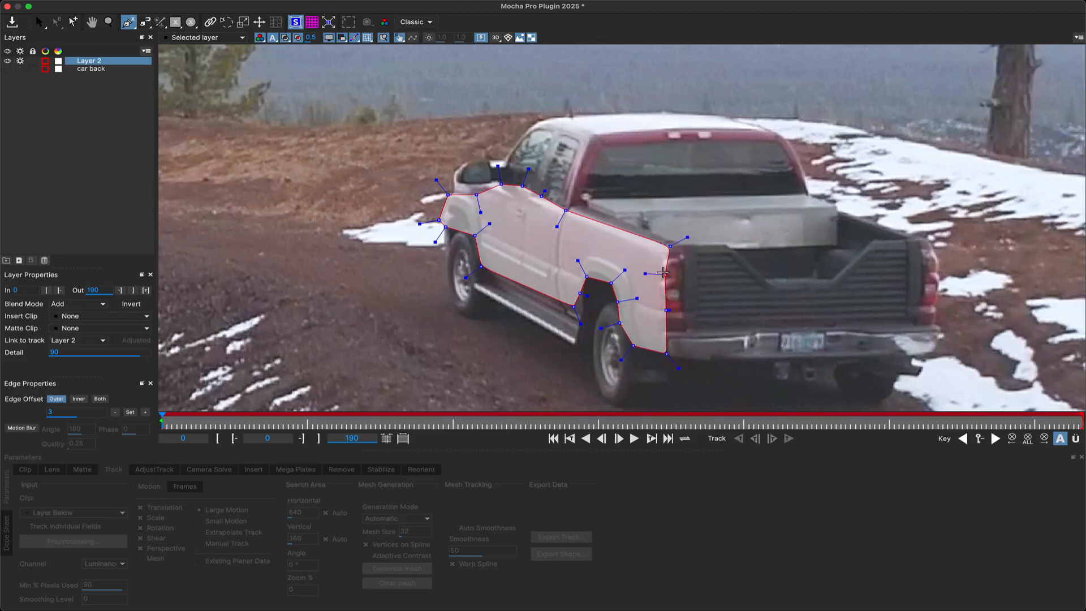
right_click(663, 269)
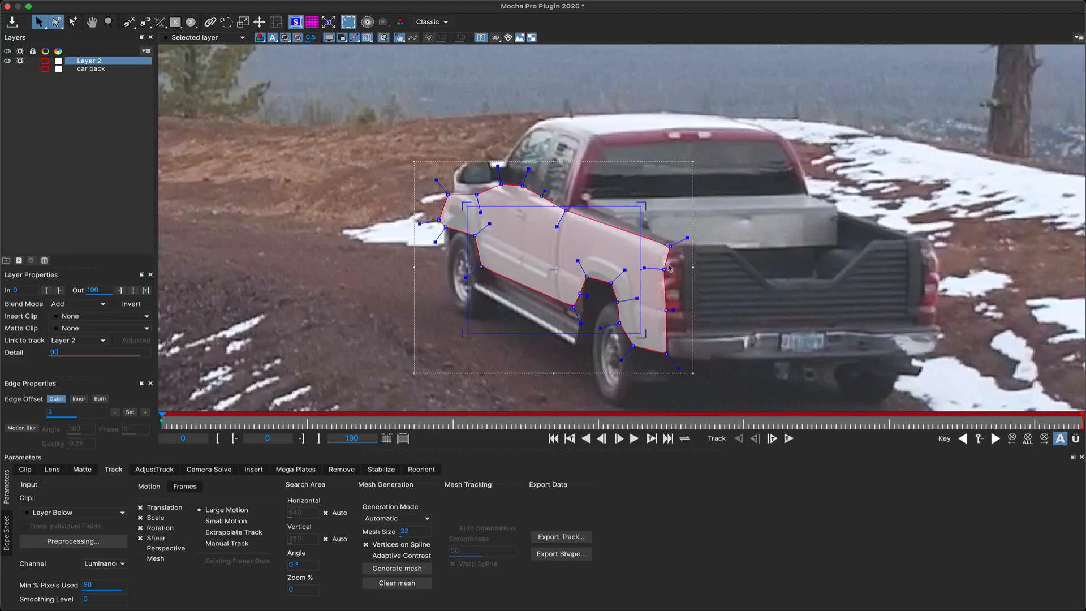
drag(669, 248, 666, 244)
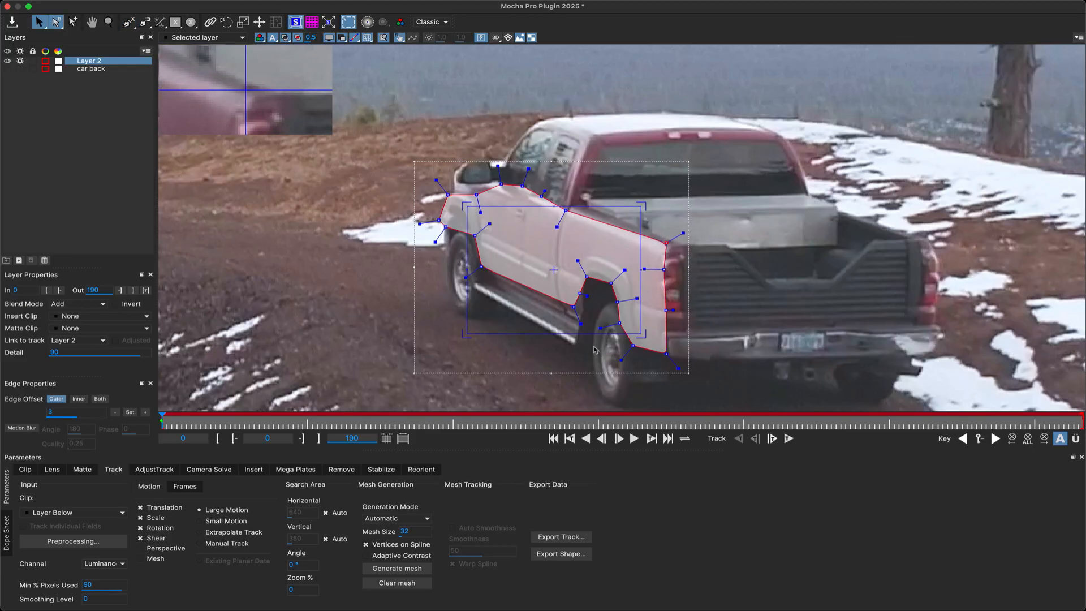
drag(576, 316, 582, 294)
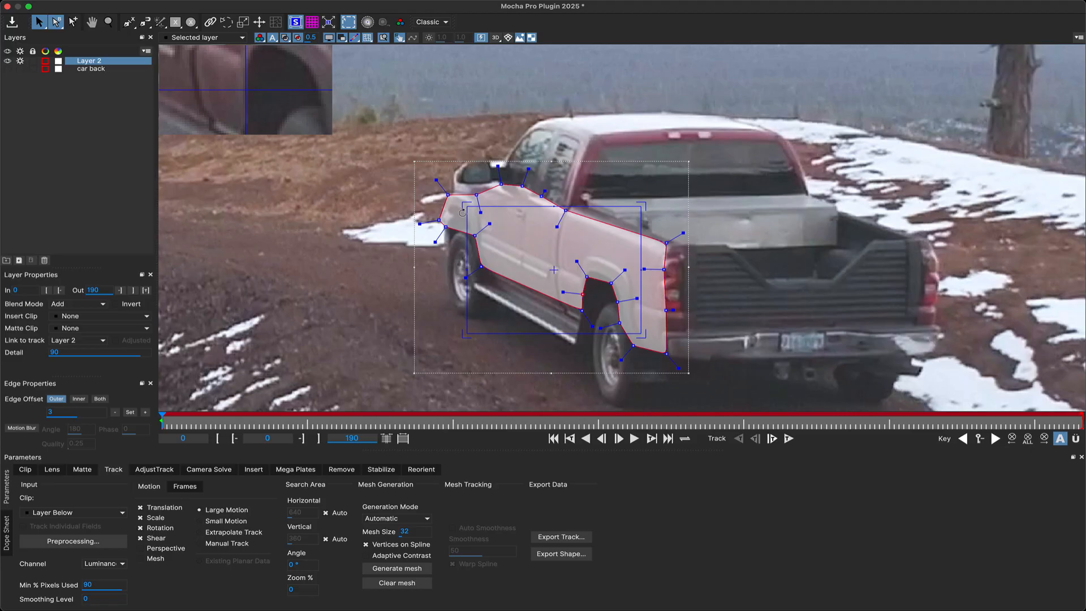
Align the planar surface corners with the perspective of the truck's side, displaying the planar grid as a guide
drag(465, 207, 487, 185)
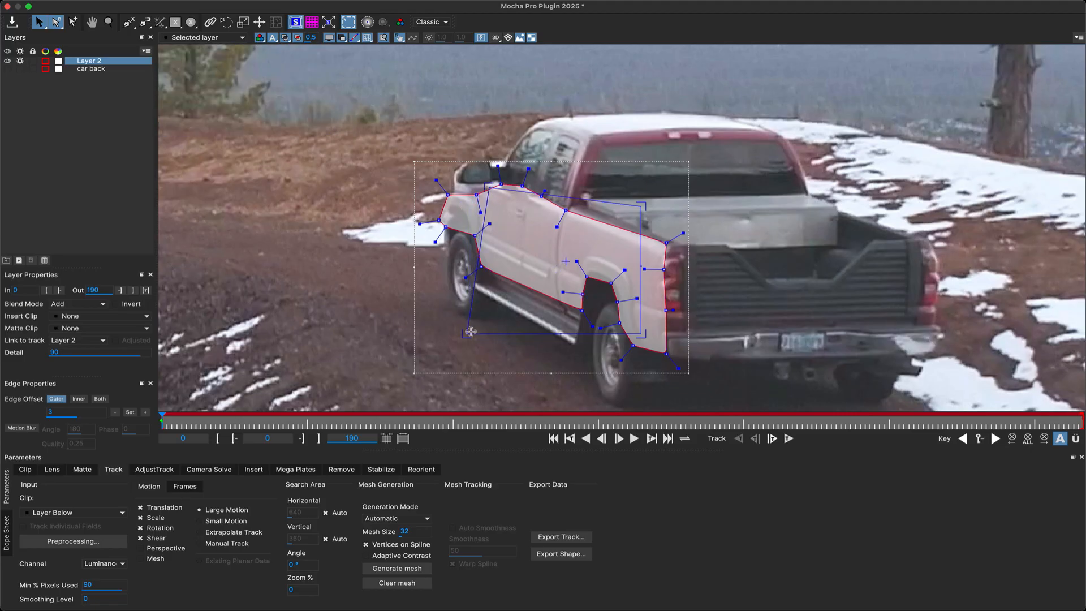
drag(468, 333, 483, 267)
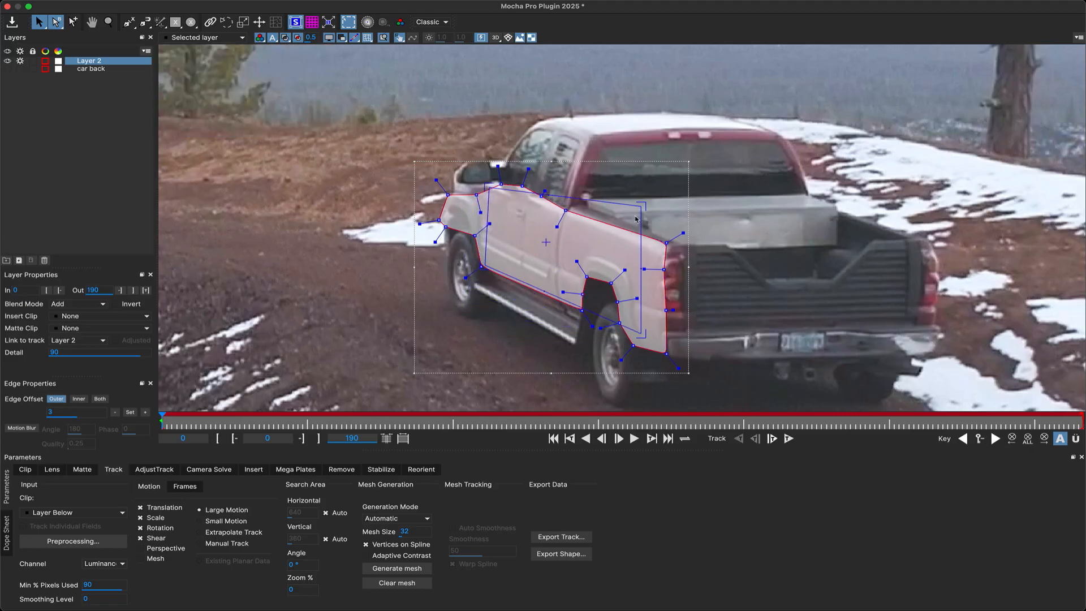
click(312, 21)
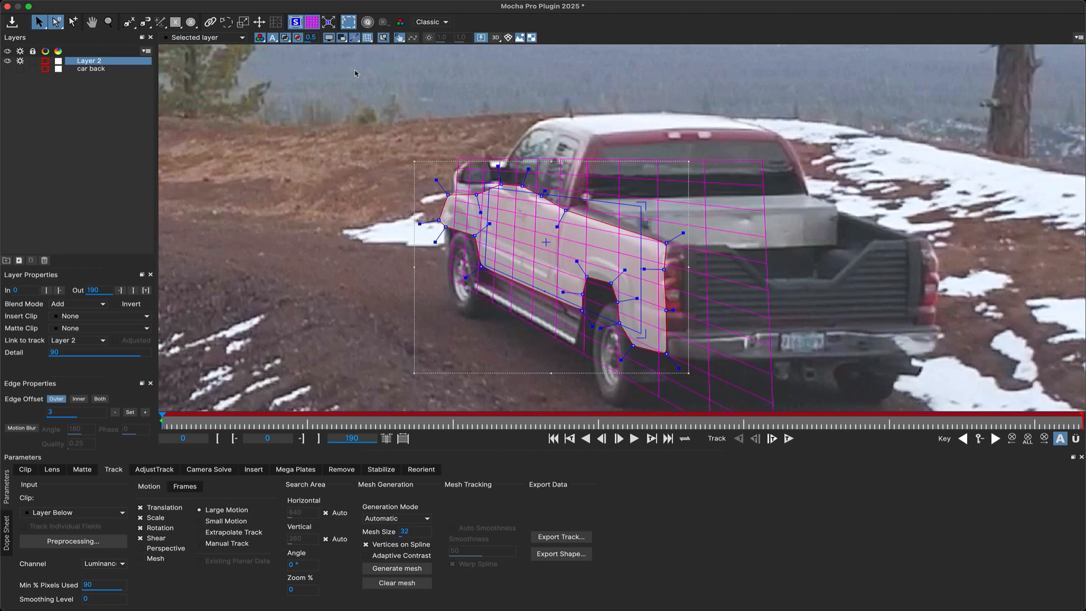
drag(638, 206, 636, 227)
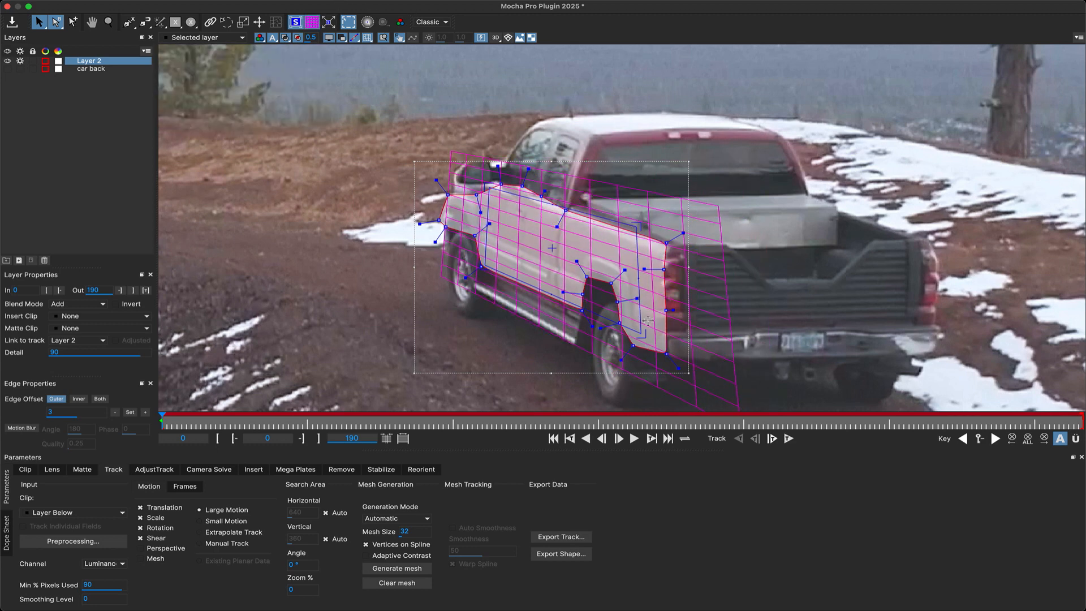
drag(636, 333, 632, 338)
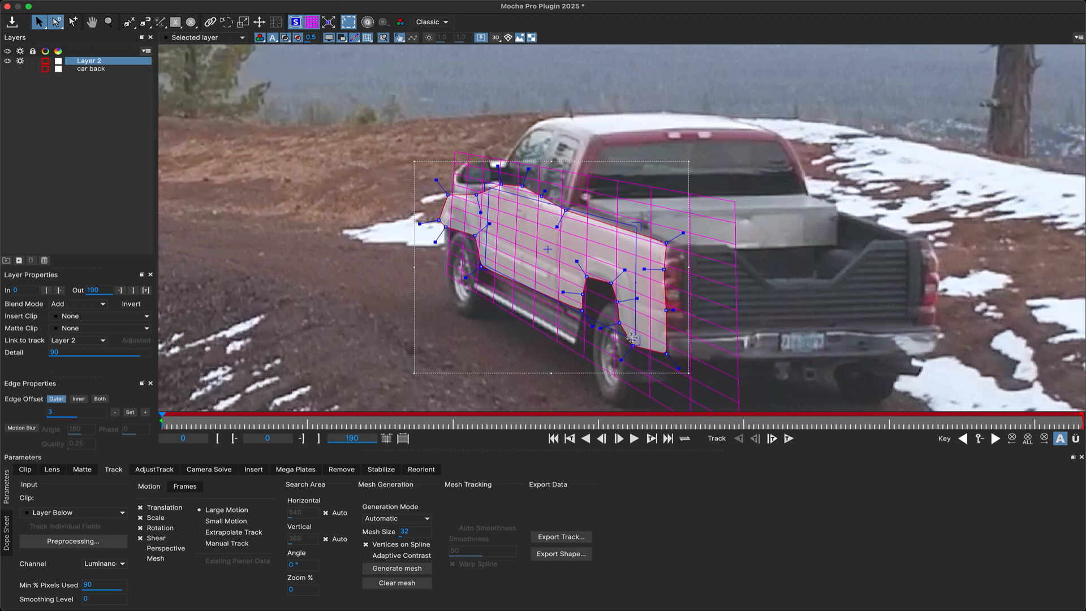
drag(483, 278, 479, 239)
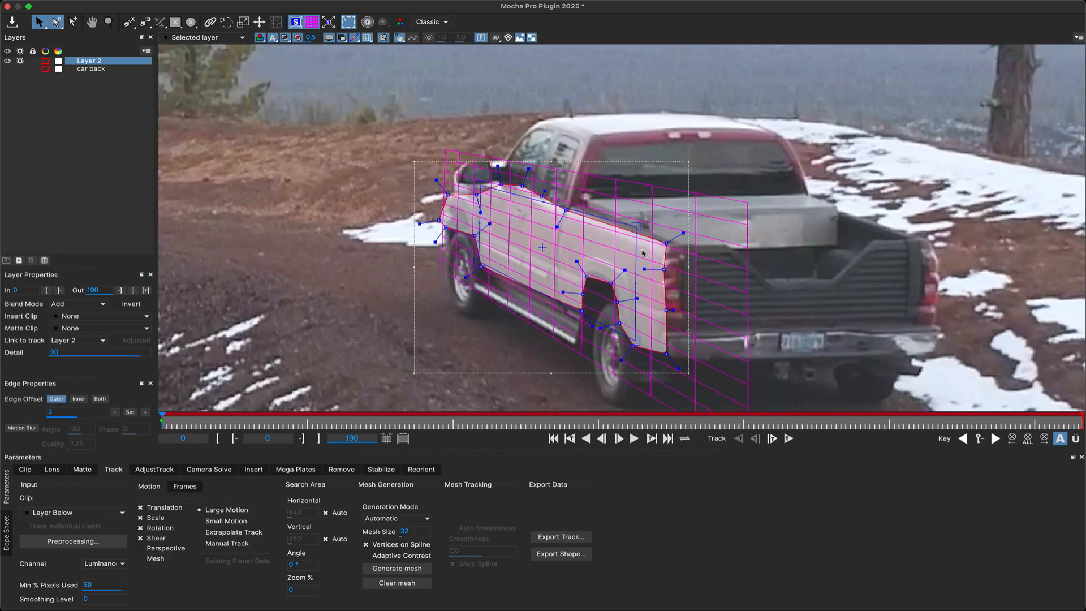
Narrow the planar surface to the truck's doors and fine-tune its corners to follow the body lines
drag(636, 247, 560, 212)
drag(555, 305, 554, 305)
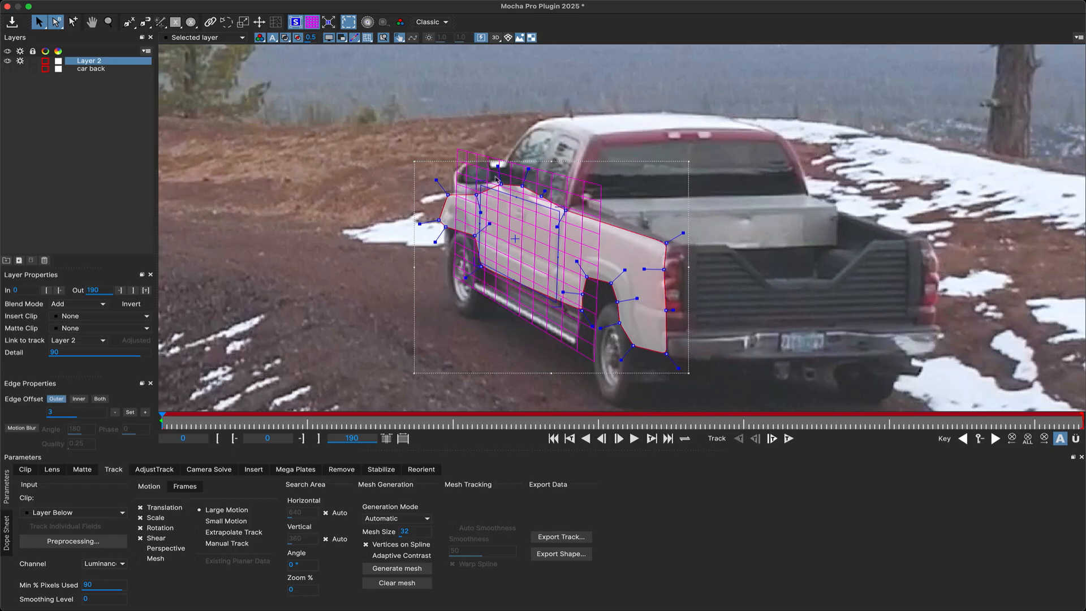
drag(481, 185, 482, 185)
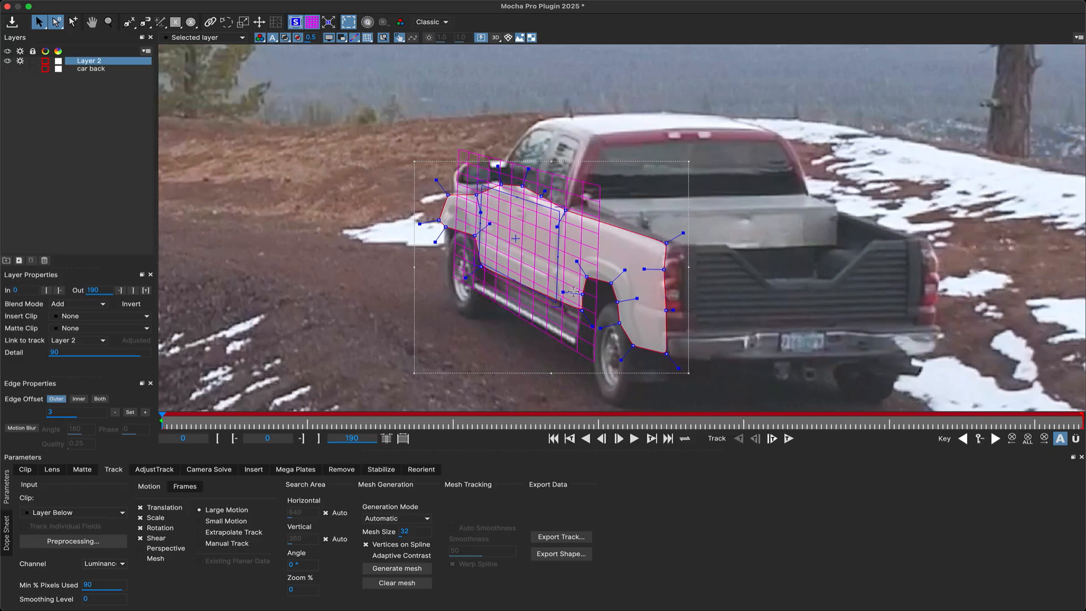
drag(543, 209, 543, 213)
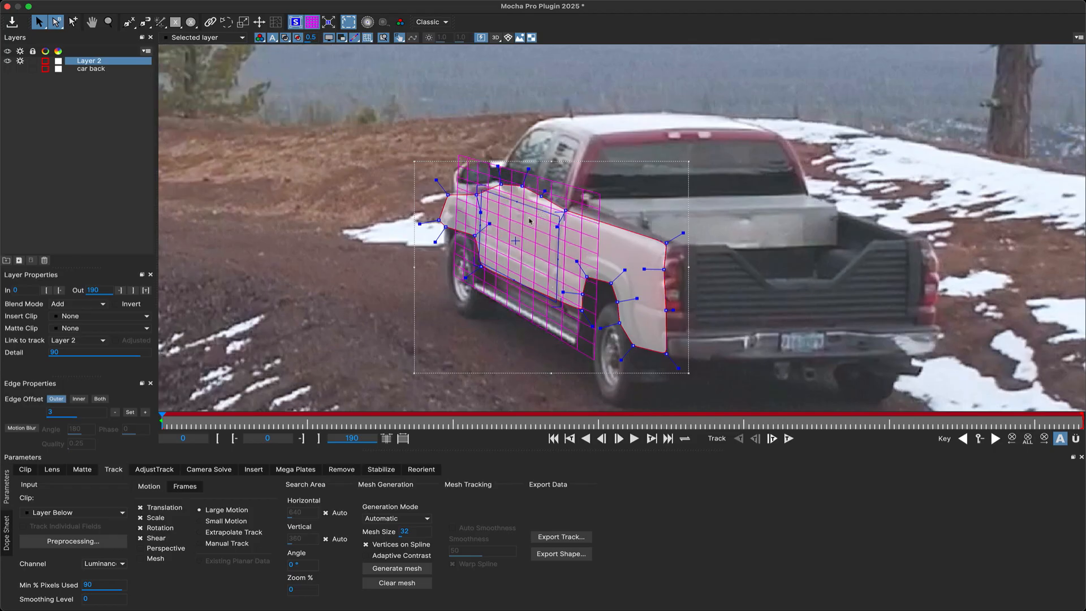
Rename the new side layer as "car side"
double_click(81, 60)
text(car side)
key(Return)
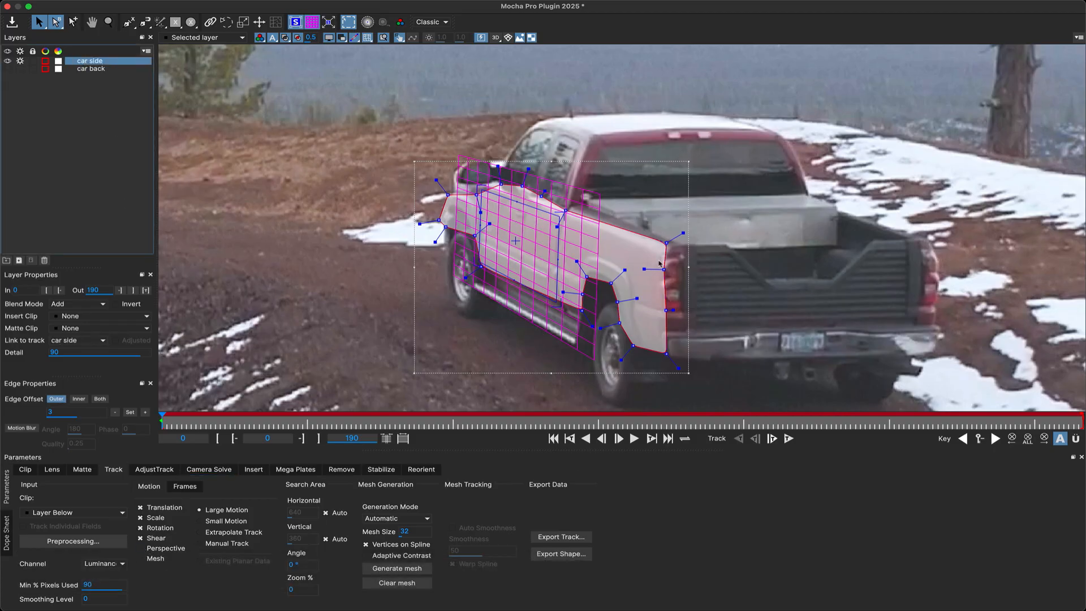
Enable Perspective motion for the car side layer and track it forwards to the last frame
click(159, 549)
click(789, 439)
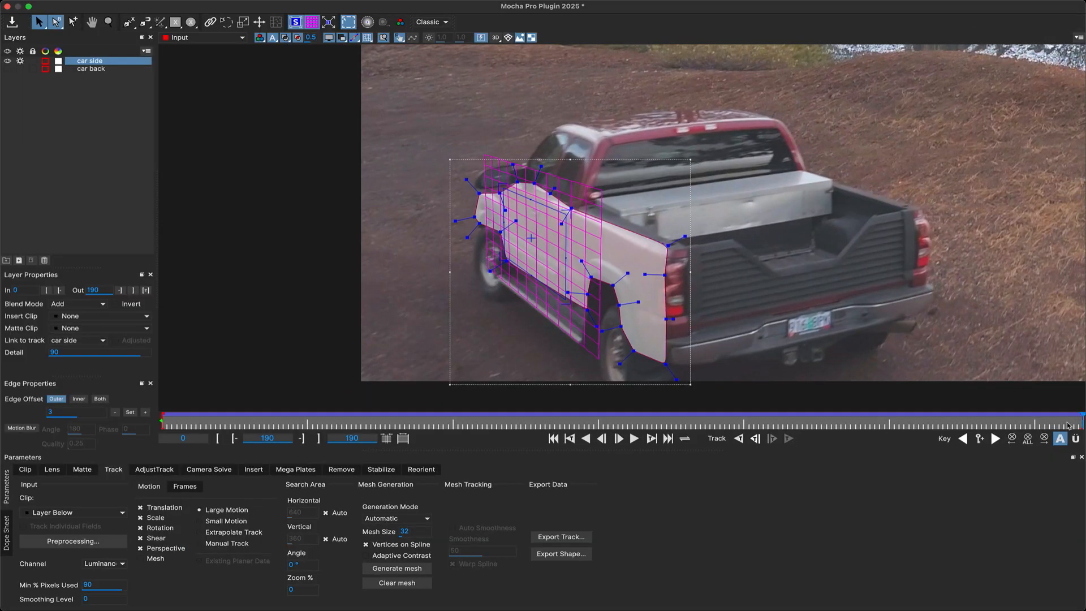
Scrub through the tracked clip to check how the car side spline and planar grid hold, and return to frame 0
drag(1082, 420, 111, 412)
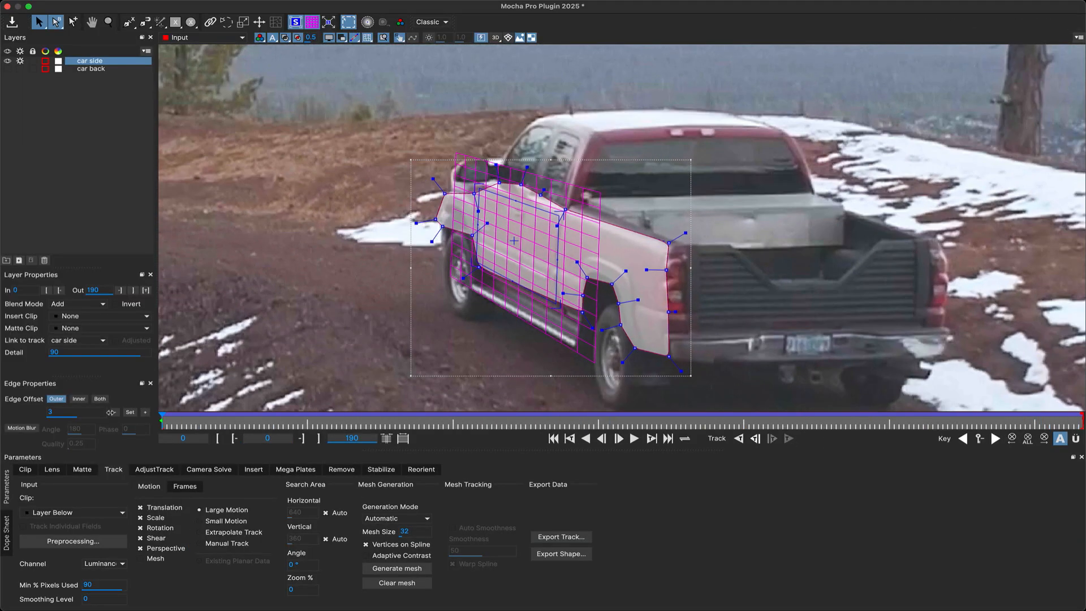
drag(184, 413, 359, 420)
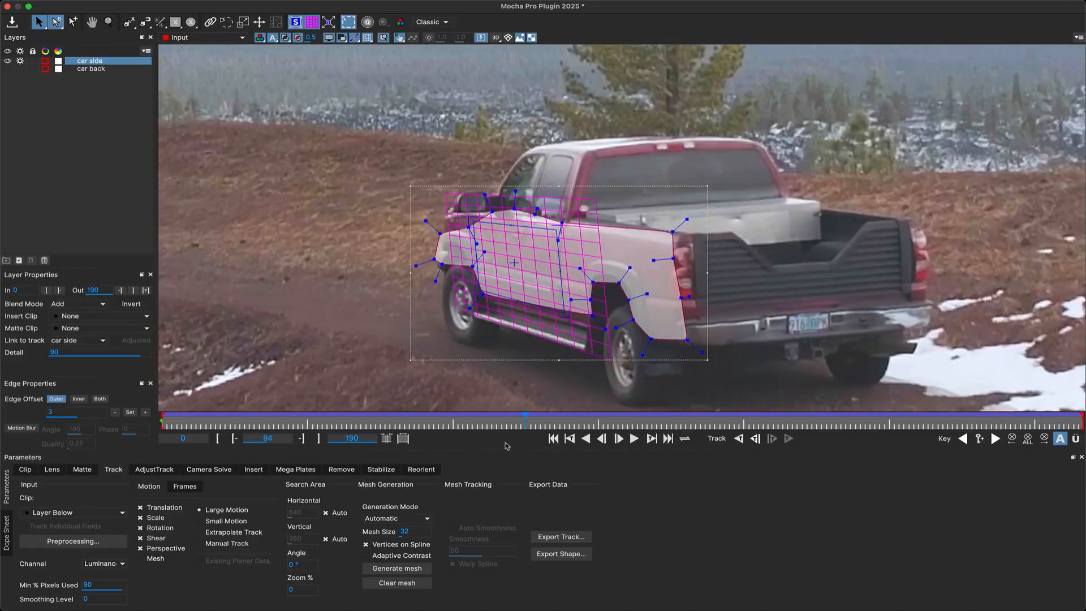
drag(506, 446, 52, 426)
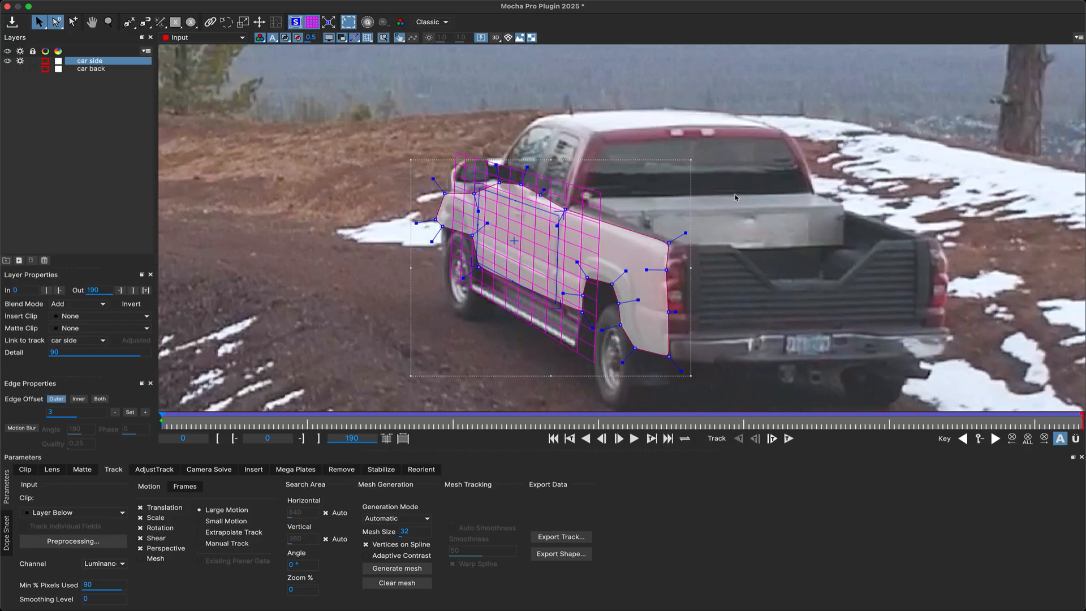
Make the car back layer visible and group it with the car side layer in a new layer group
click(8, 69)
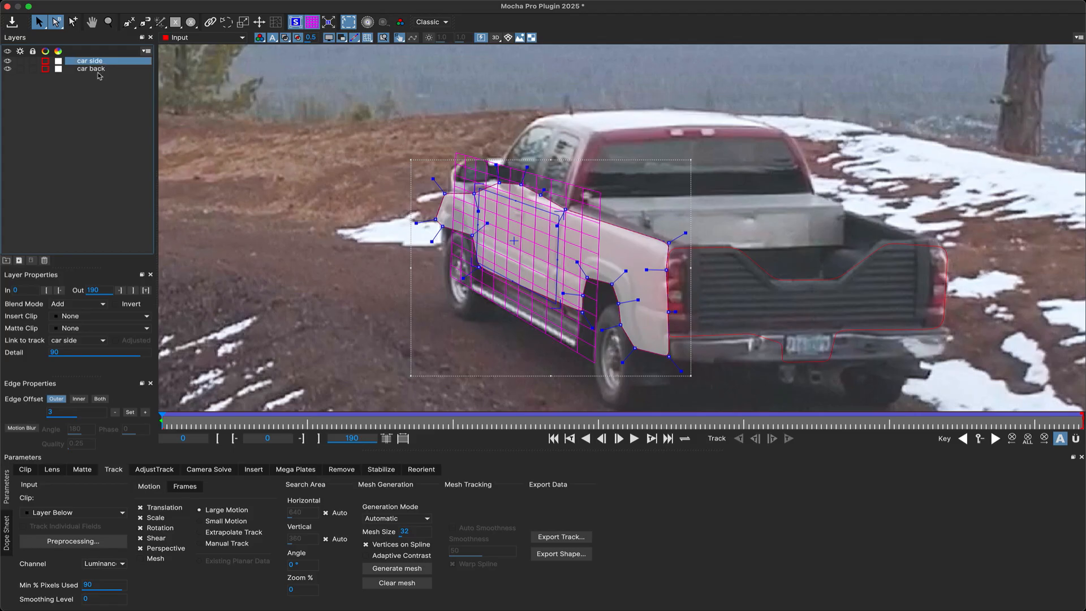
key(shift)
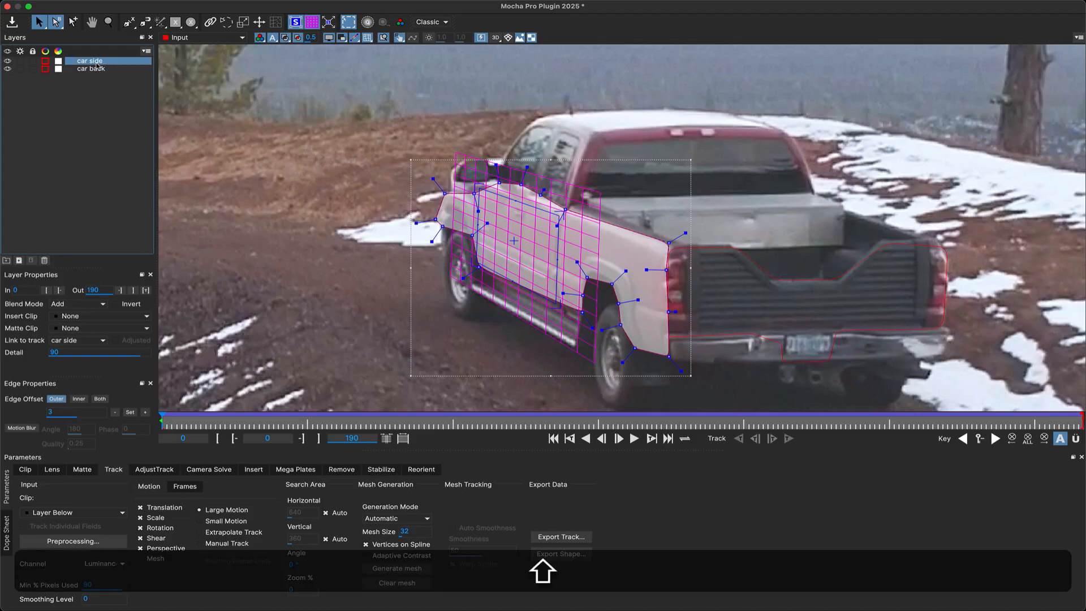
shift+click(94, 70)
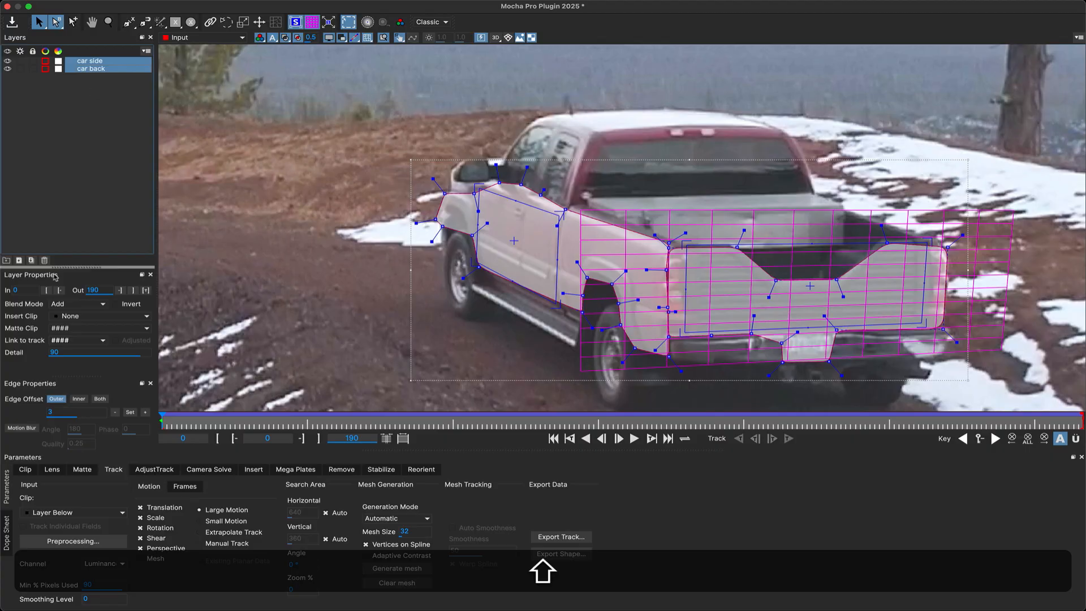
click(7, 260)
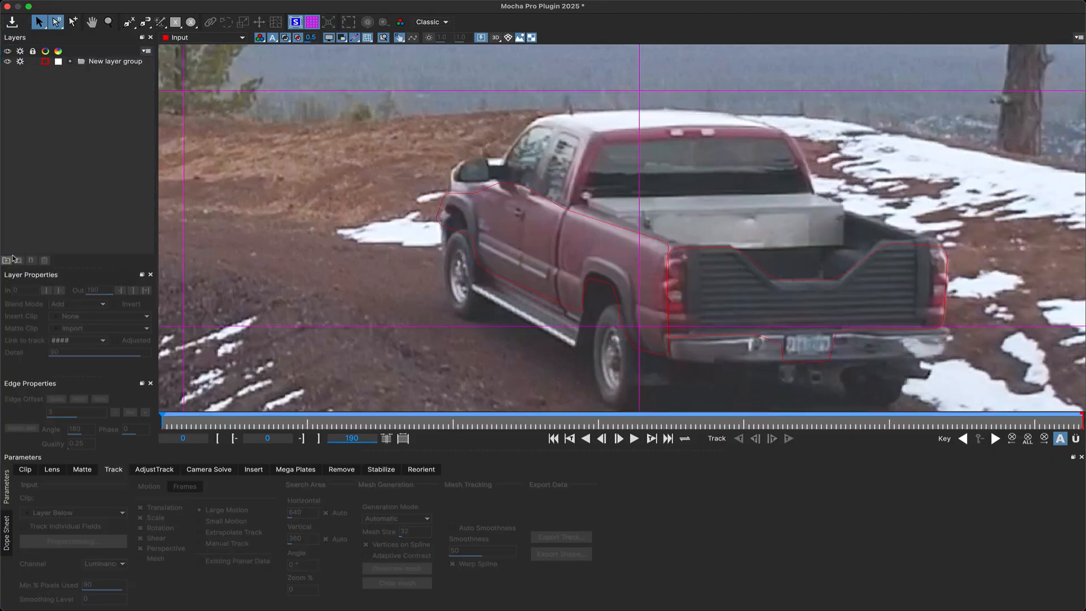
Rename the new layer group as "car"
double_click(105, 63)
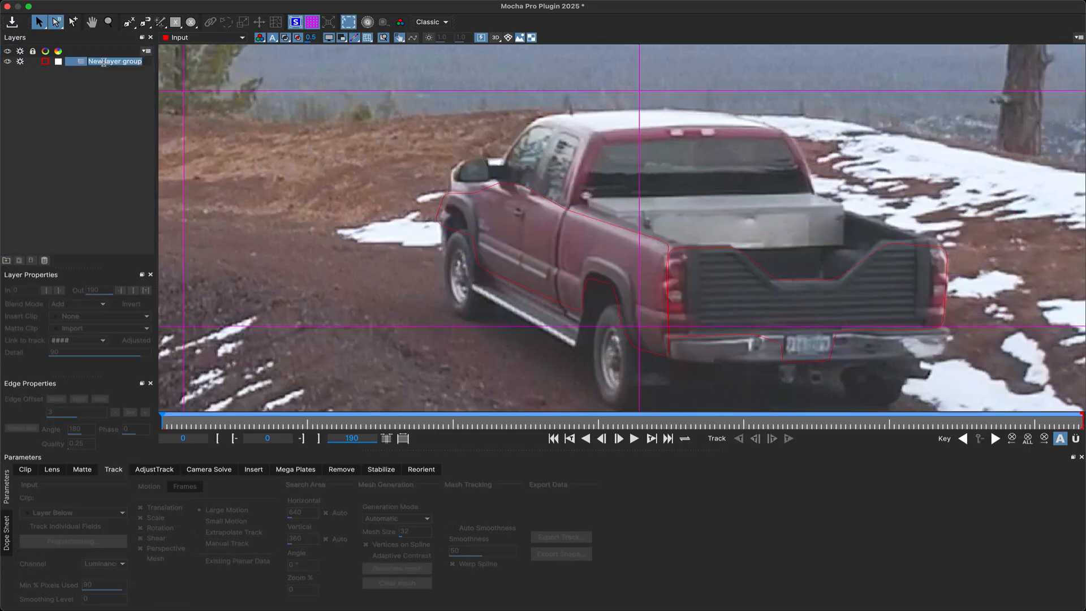
text(car)
key(Return)
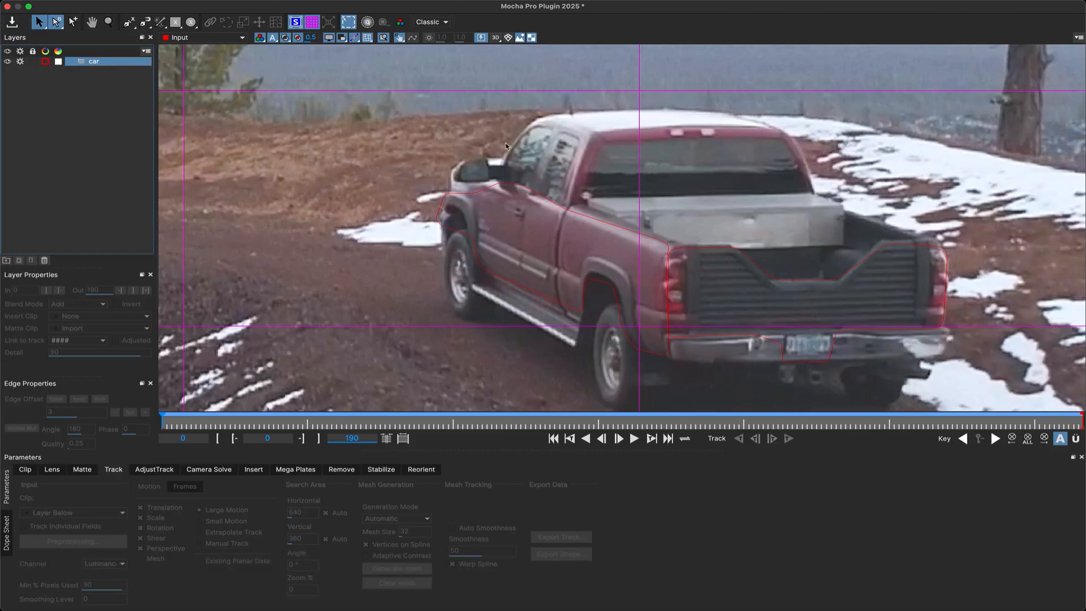
Hide the planar grid and open the Camera Solve settings with the car group selected
key(shift+8)
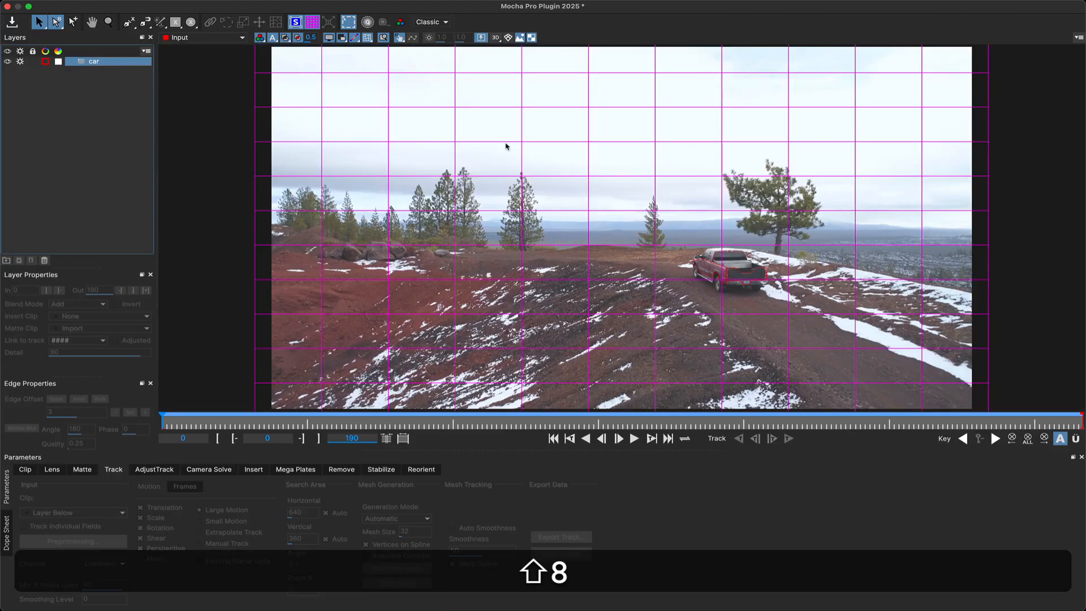
click(312, 22)
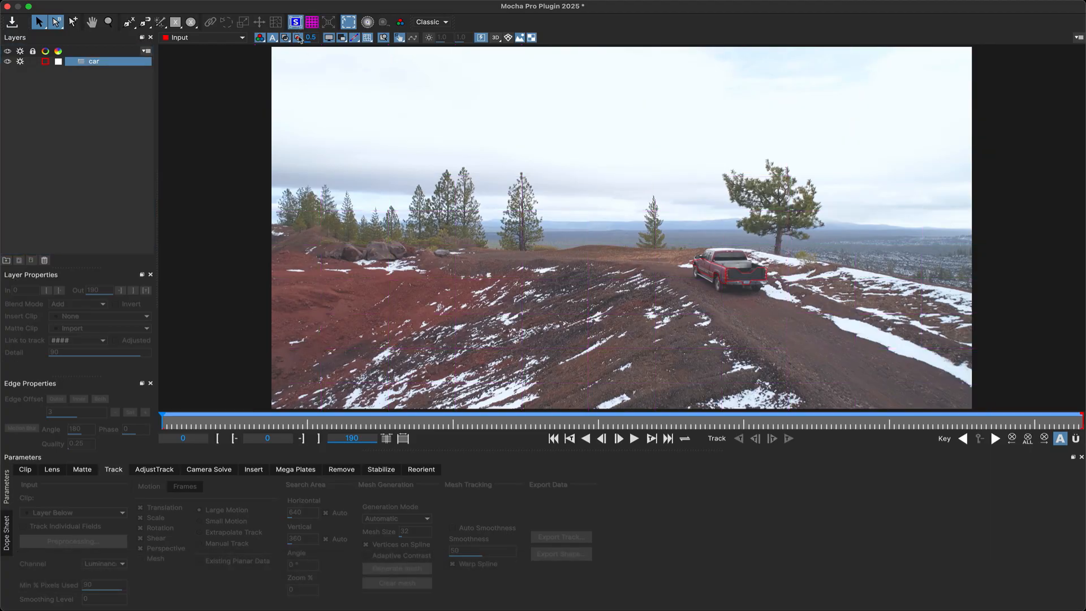
click(209, 469)
click(95, 64)
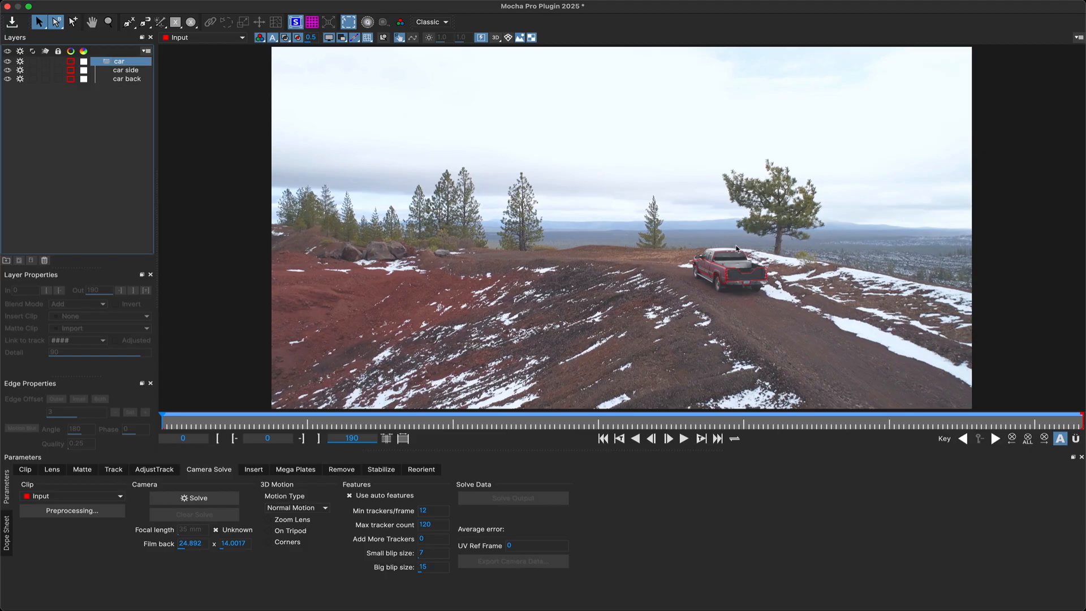
Draw a closed X-spline loosely around the whole truck at frame 0 as a new layer
scroll(788, 268, up, 5)
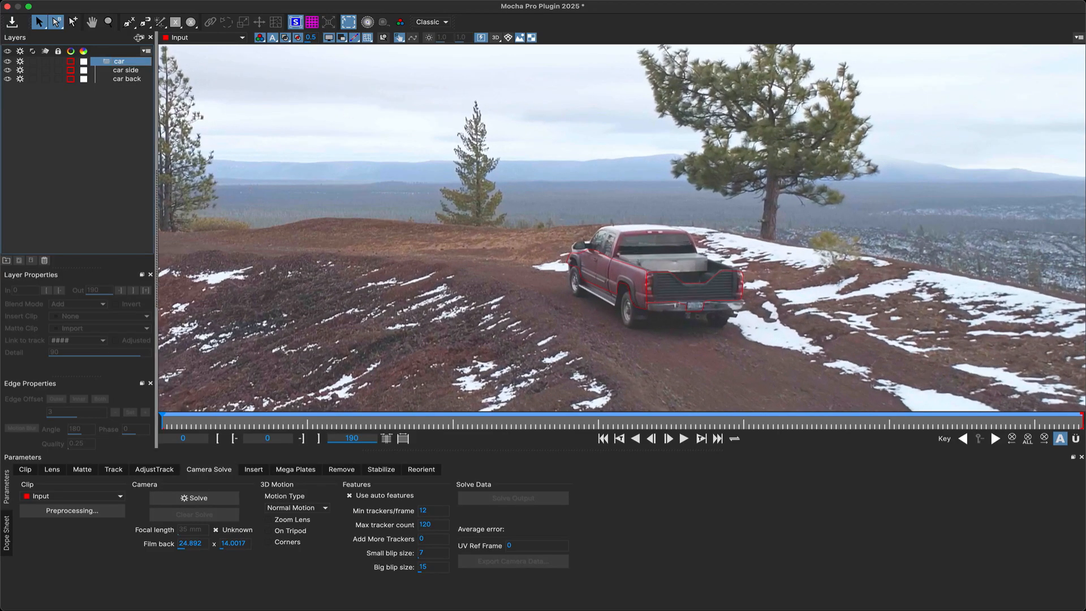
click(129, 22)
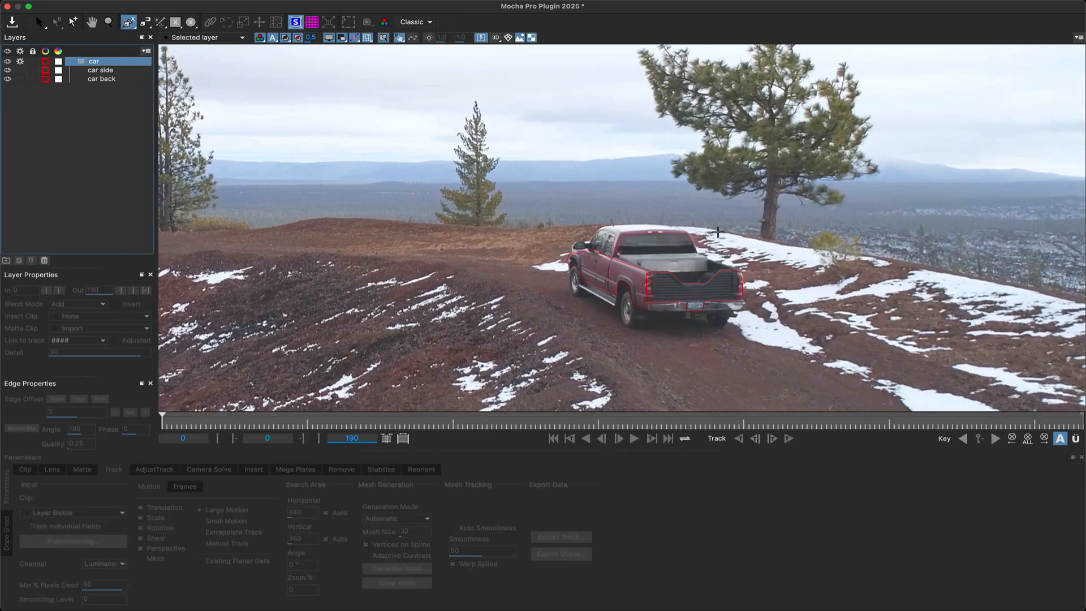
click(692, 230)
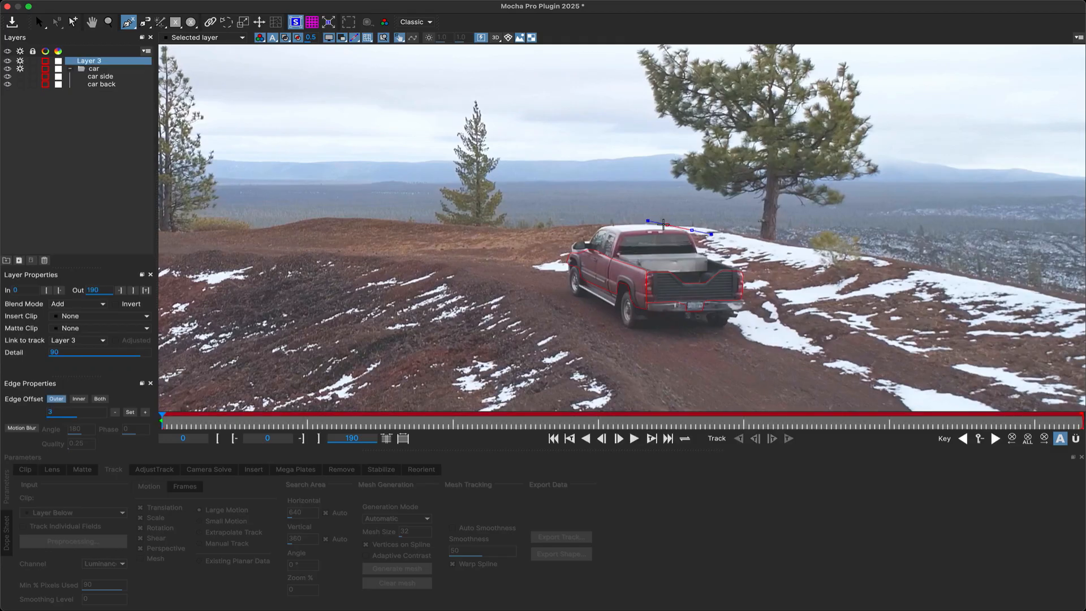
click(584, 226)
click(570, 242)
click(562, 251)
click(562, 284)
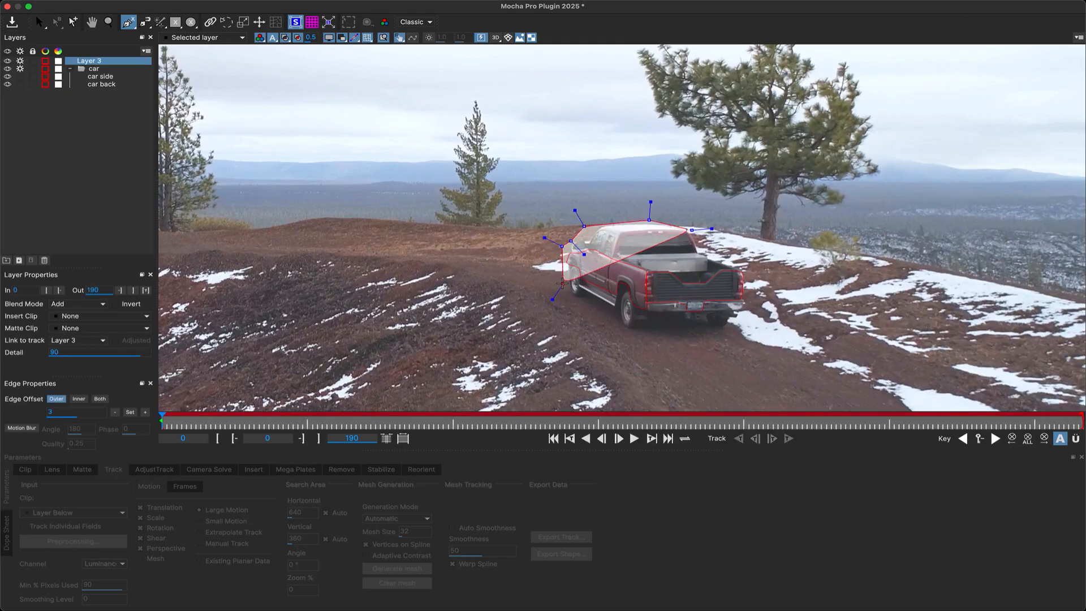
click(578, 302)
click(615, 329)
click(634, 334)
click(660, 336)
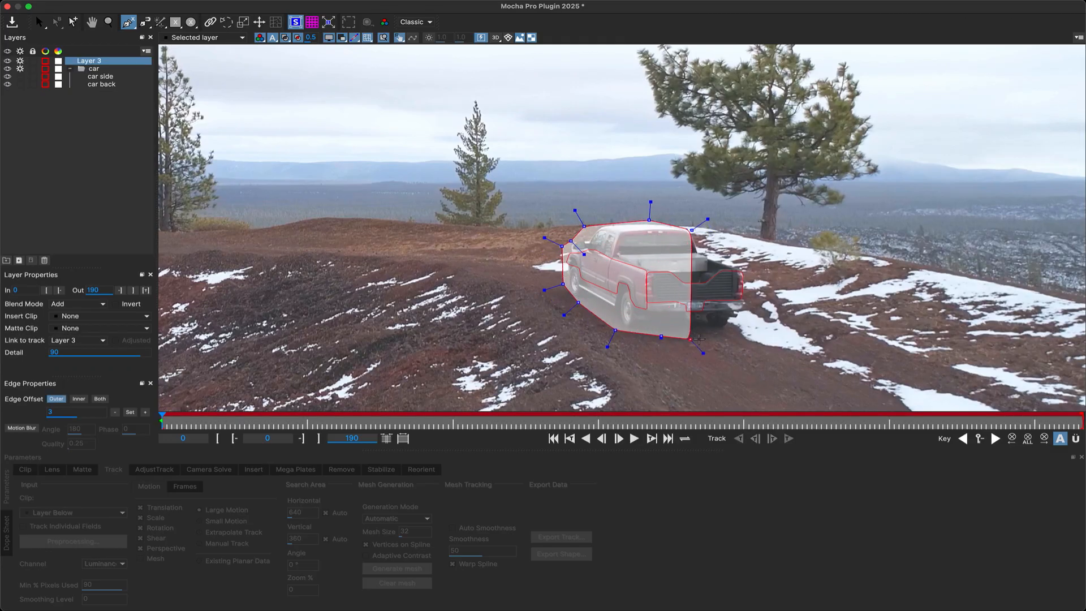
click(728, 339)
click(748, 321)
click(750, 298)
click(746, 285)
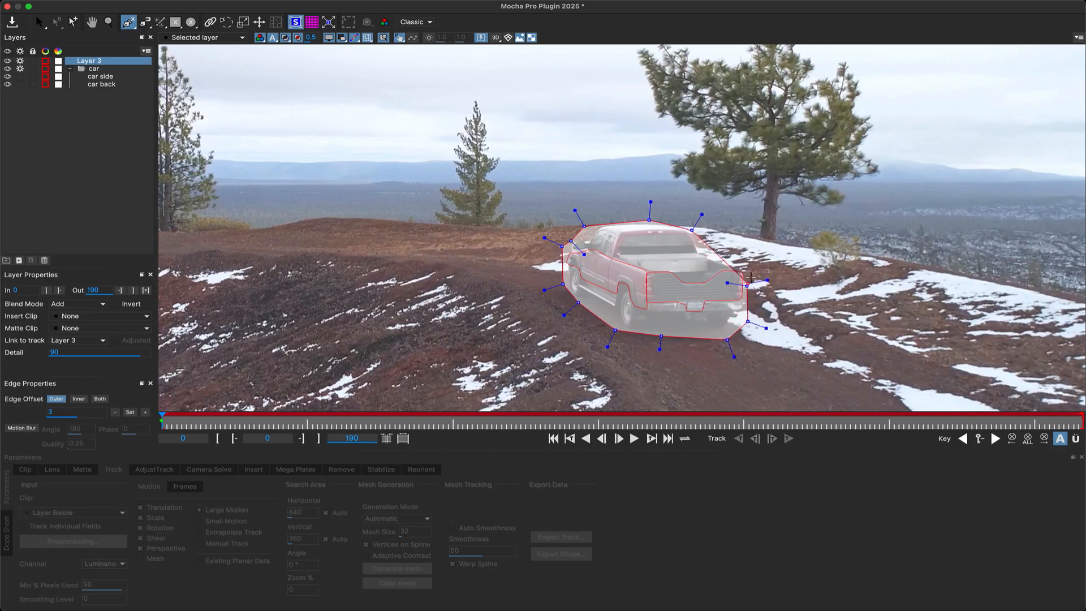
click(738, 259)
click(696, 264)
click(692, 229)
click(691, 226)
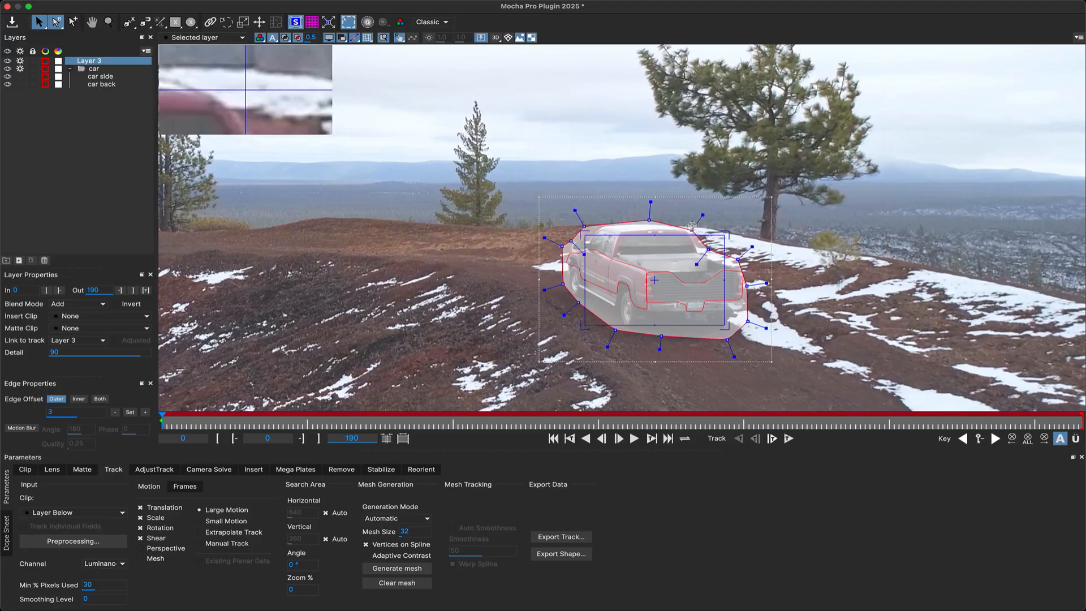
Hide the planar surface and move the new spline's points outward along the truck's roof and rear edge
click(293, 22)
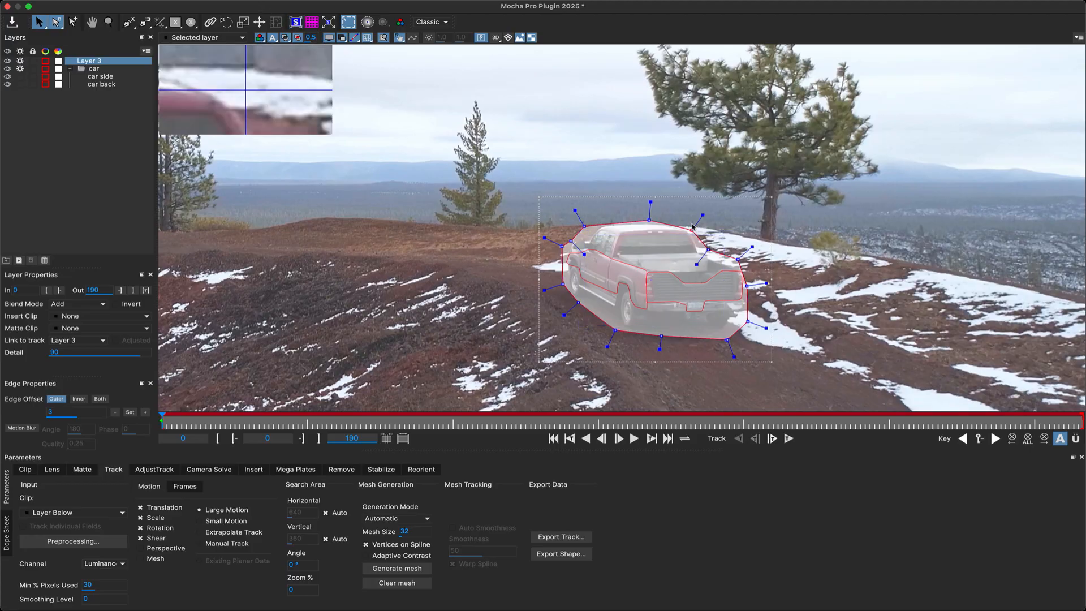
drag(692, 230, 585, 223)
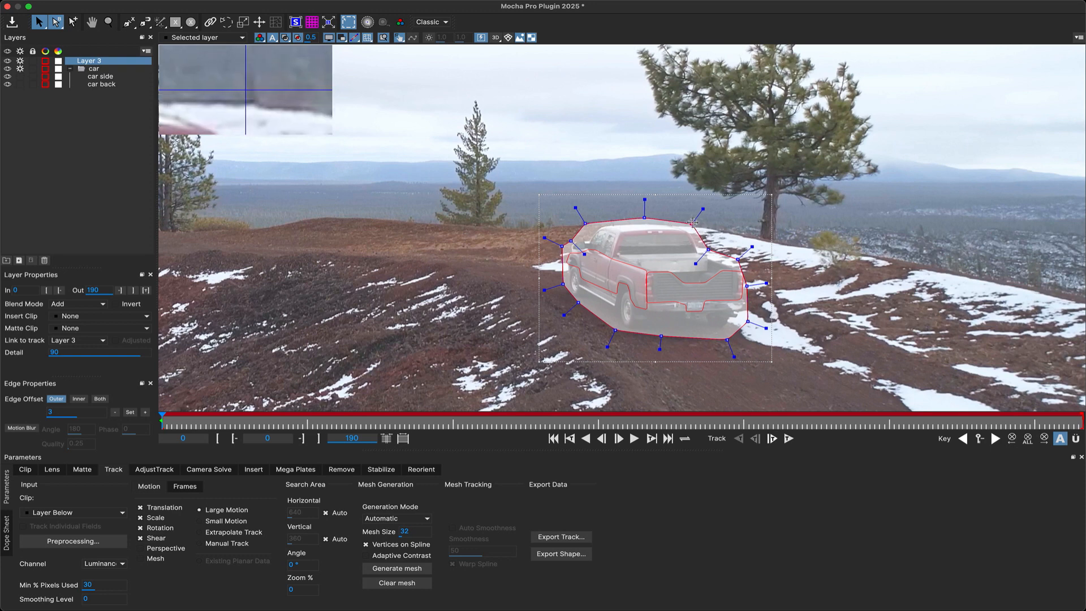
drag(708, 249, 743, 259)
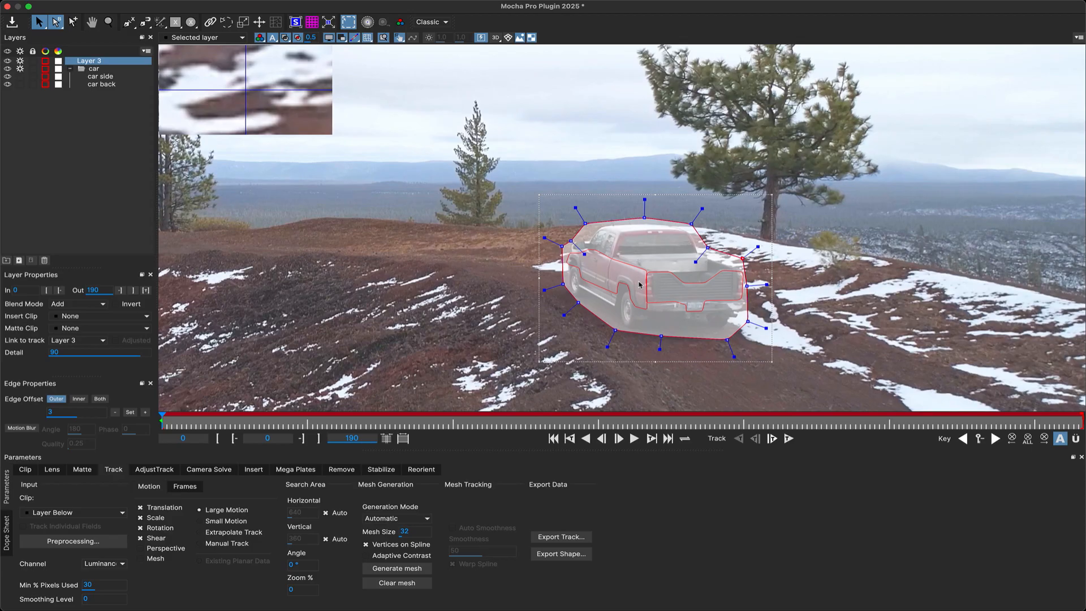
Rename the whole-truck layer as "car mask" and link it to the car back track
double_click(96, 61)
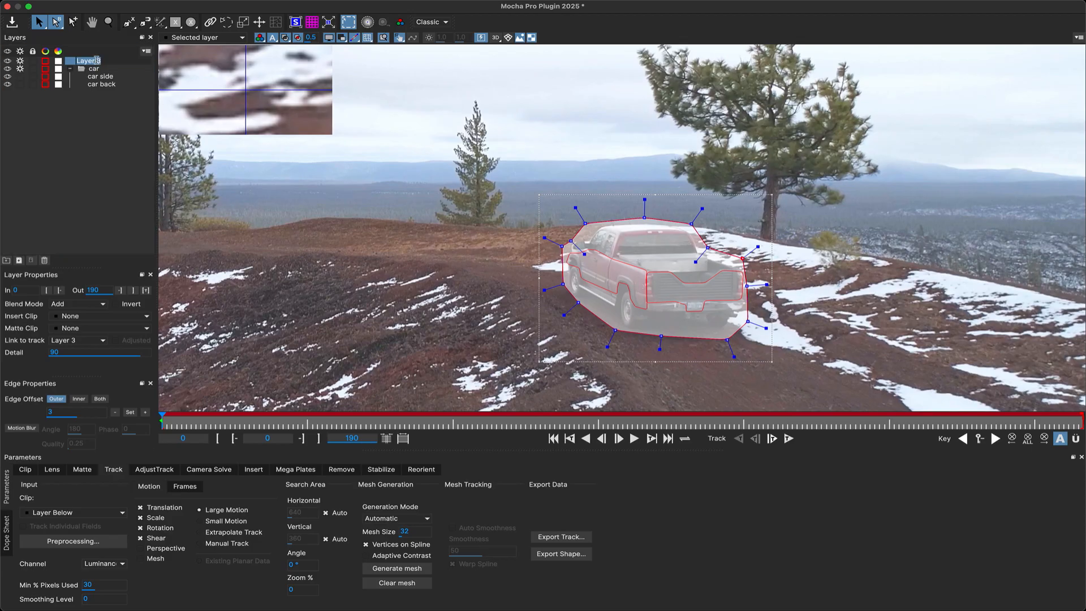
text(car mask)
key(Return)
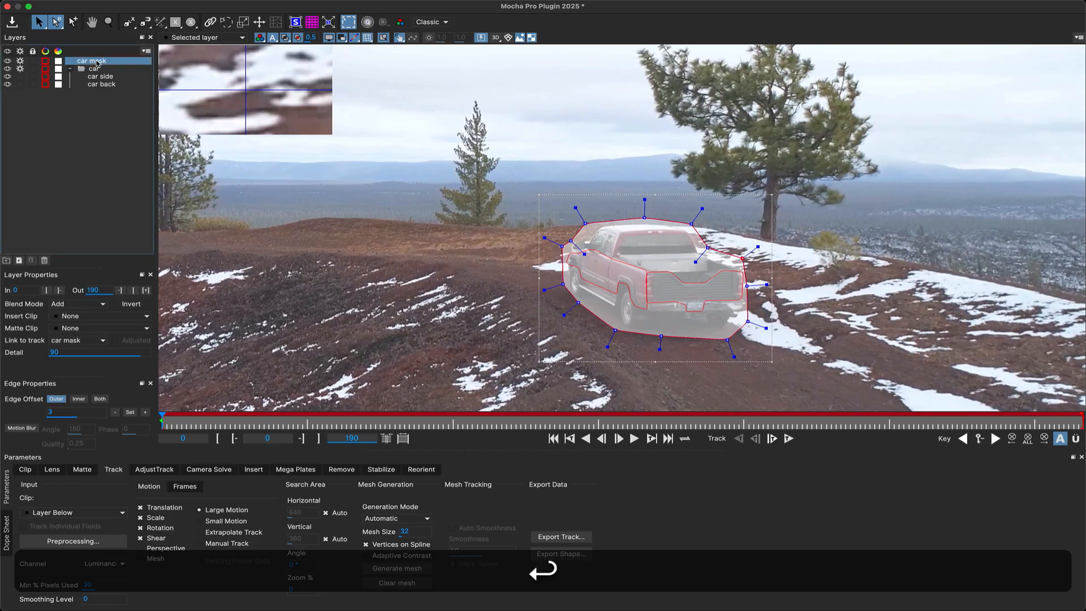
click(76, 341)
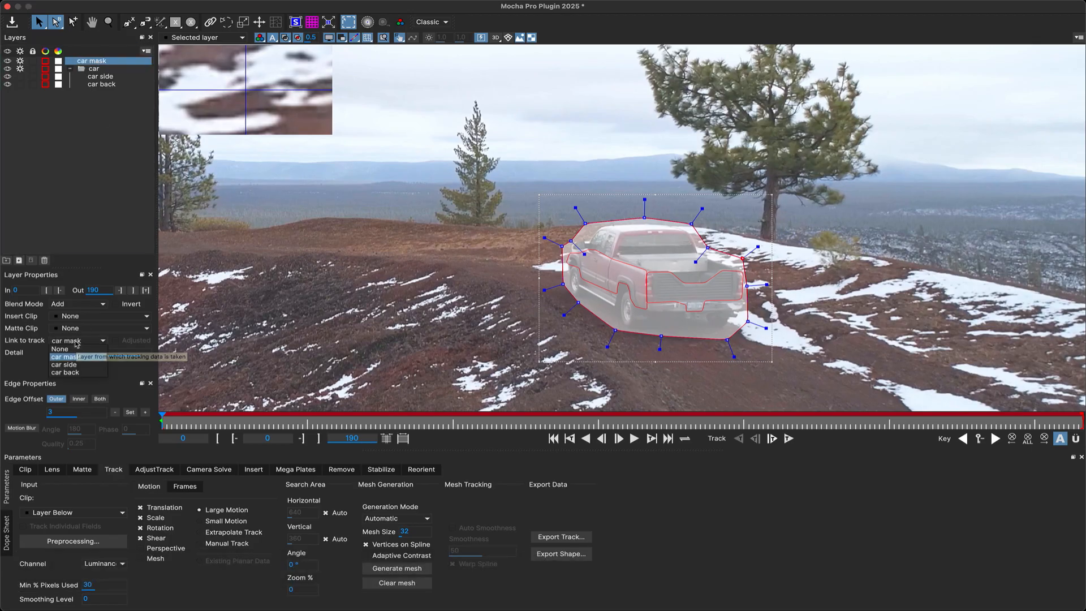
click(79, 373)
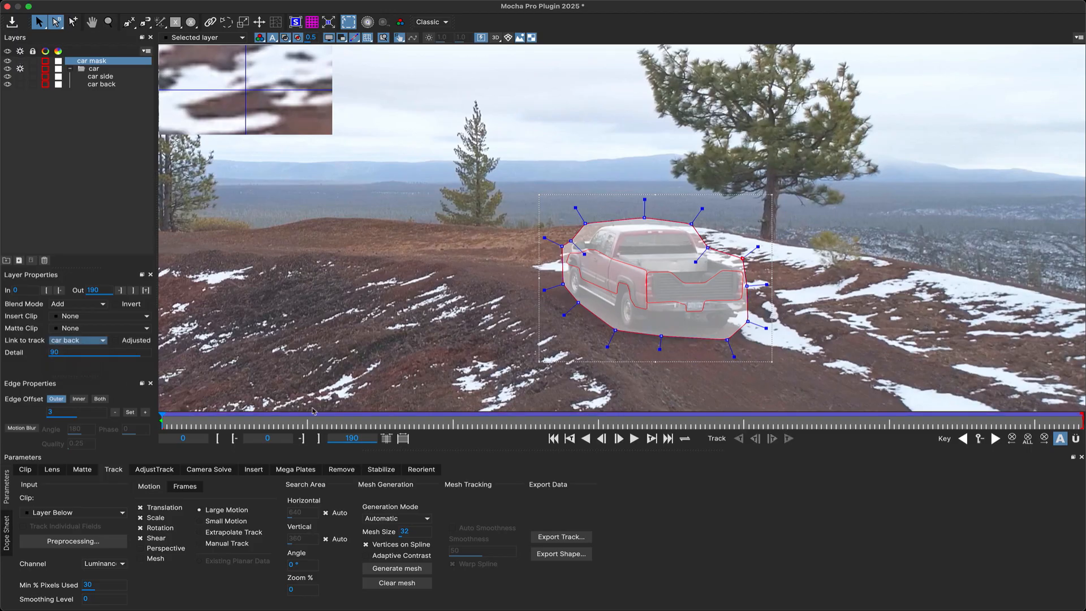
At frame 57, reshape the car mask spline around the truck's front wheel and roof
drag(164, 421, 439, 407)
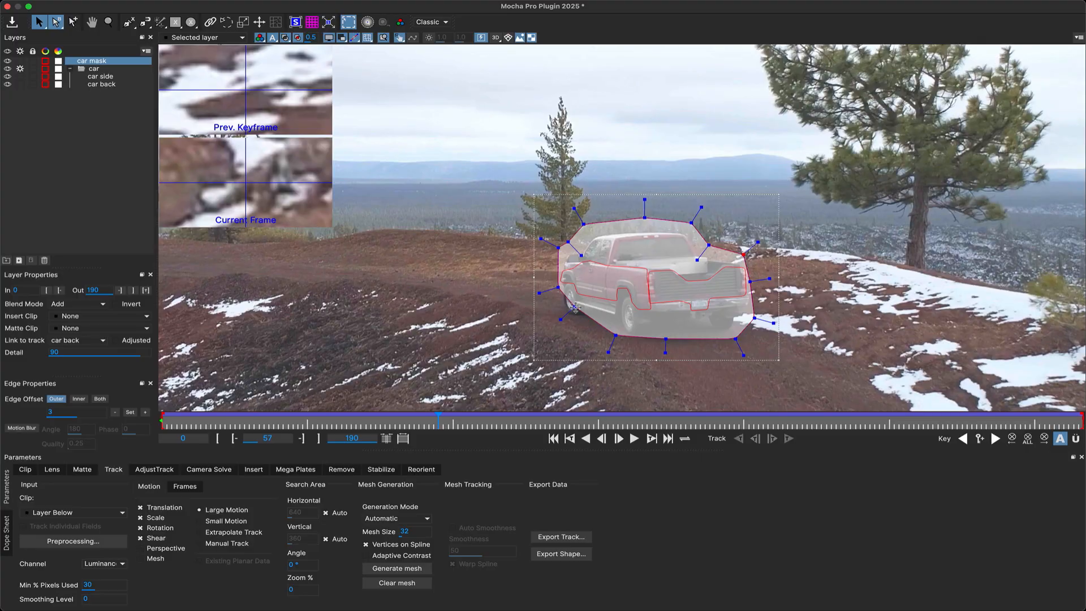
drag(575, 306, 552, 289)
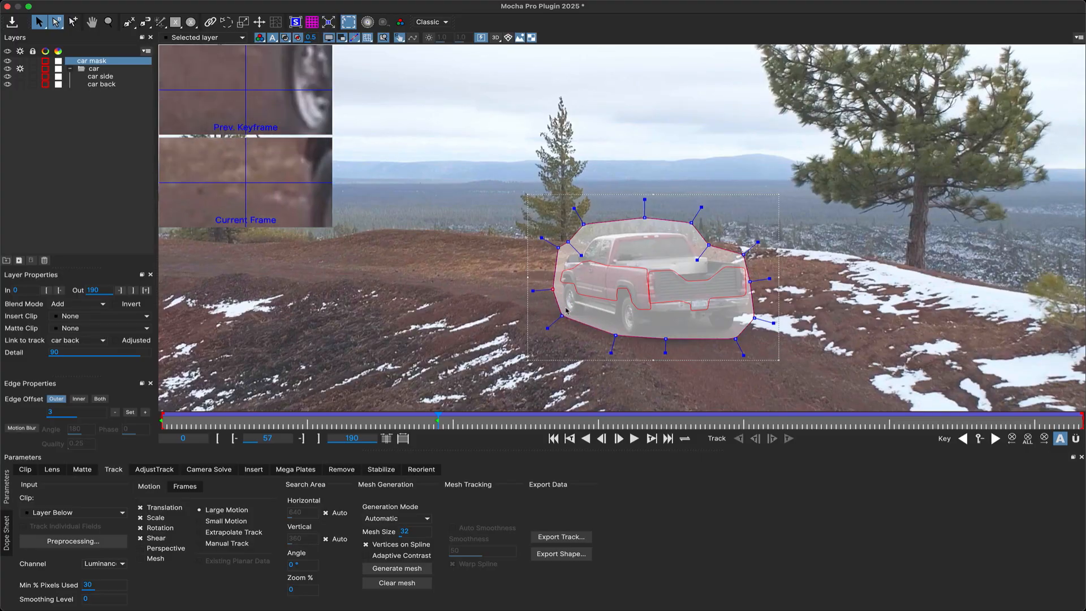
drag(645, 217, 589, 229)
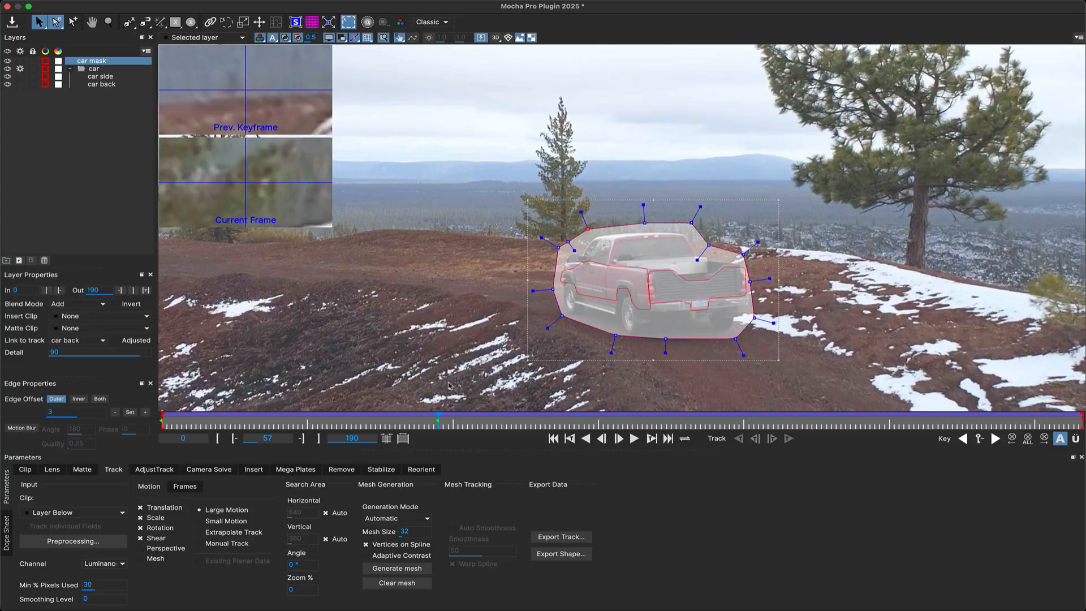
At frame 100, pull the car mask's points beside the truck's front end outward
drag(444, 419, 647, 422)
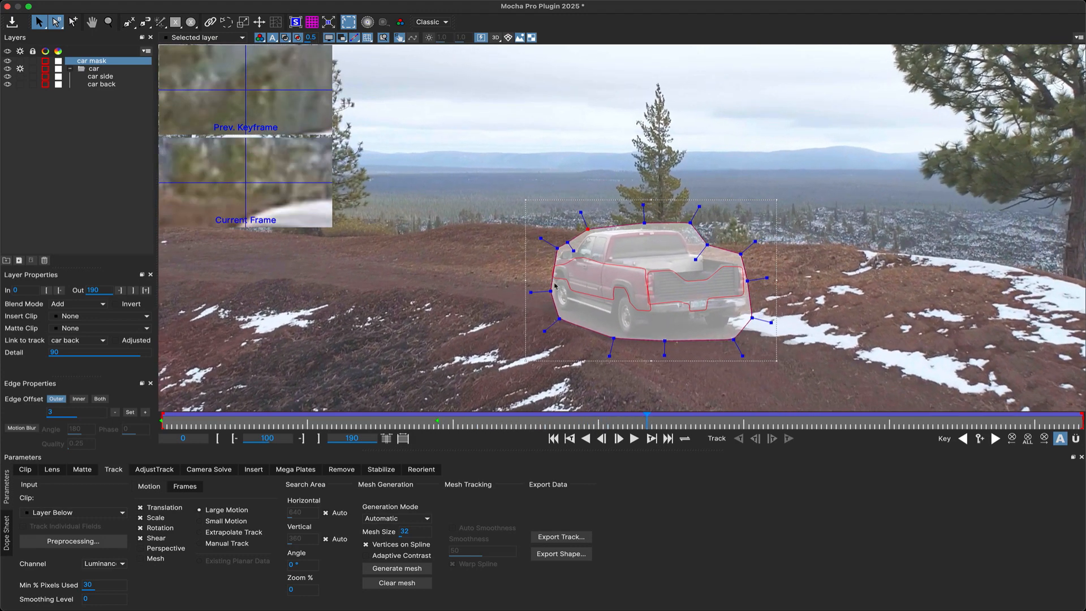
click(553, 250)
drag(552, 290, 545, 293)
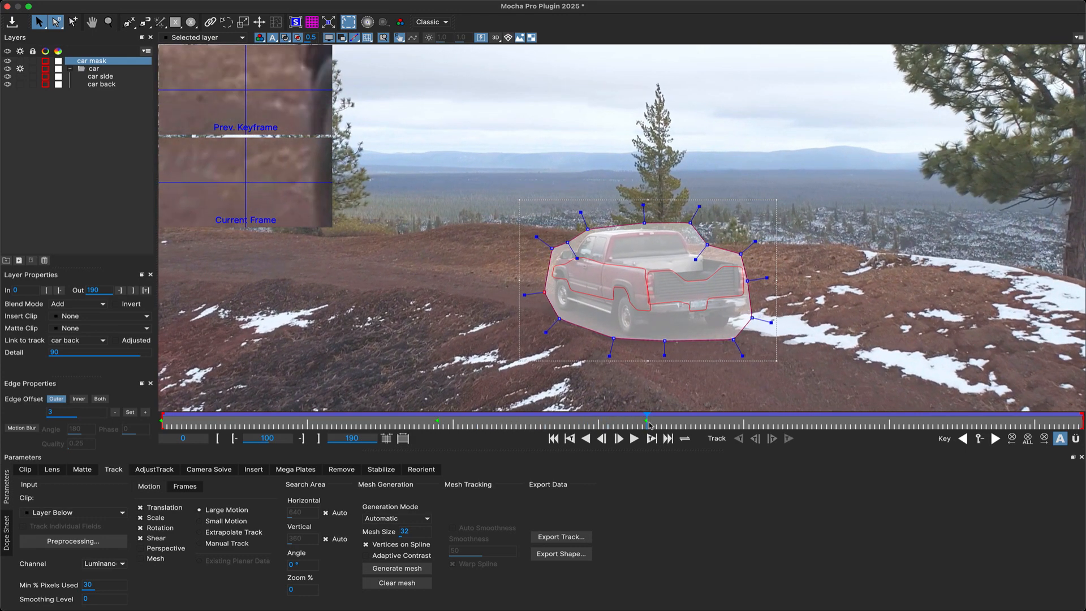
At frame 135, reposition the car mask's points around the truck's front fender and front wheel
drag(661, 422, 816, 421)
drag(551, 250, 545, 251)
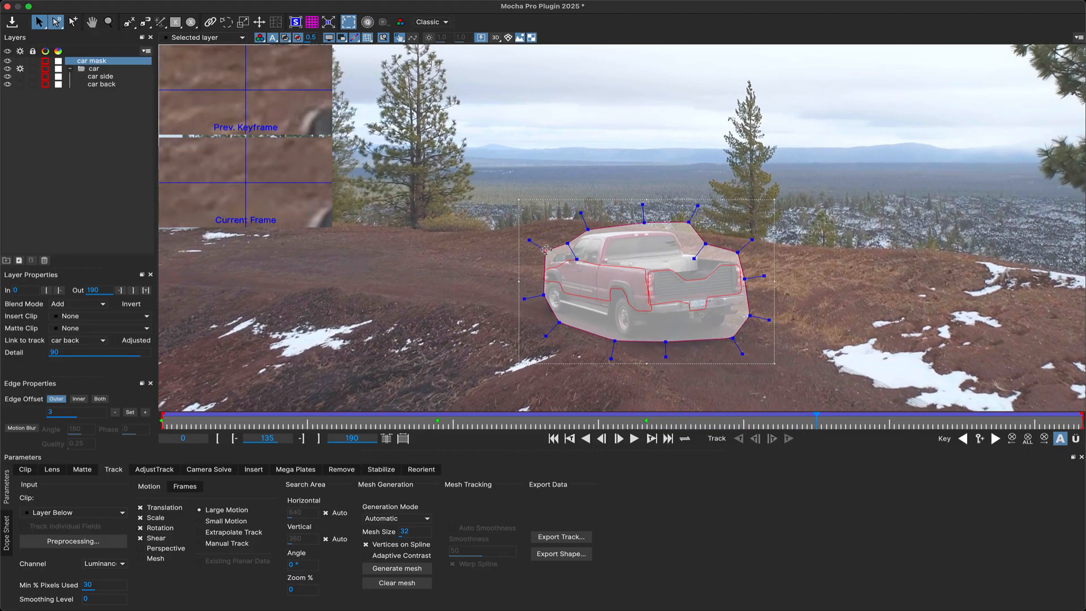
drag(544, 295, 557, 324)
At frame 171, reshape the car mask around the truck's front end, front wheel and roof
drag(817, 422, 990, 412)
drag(526, 300, 543, 283)
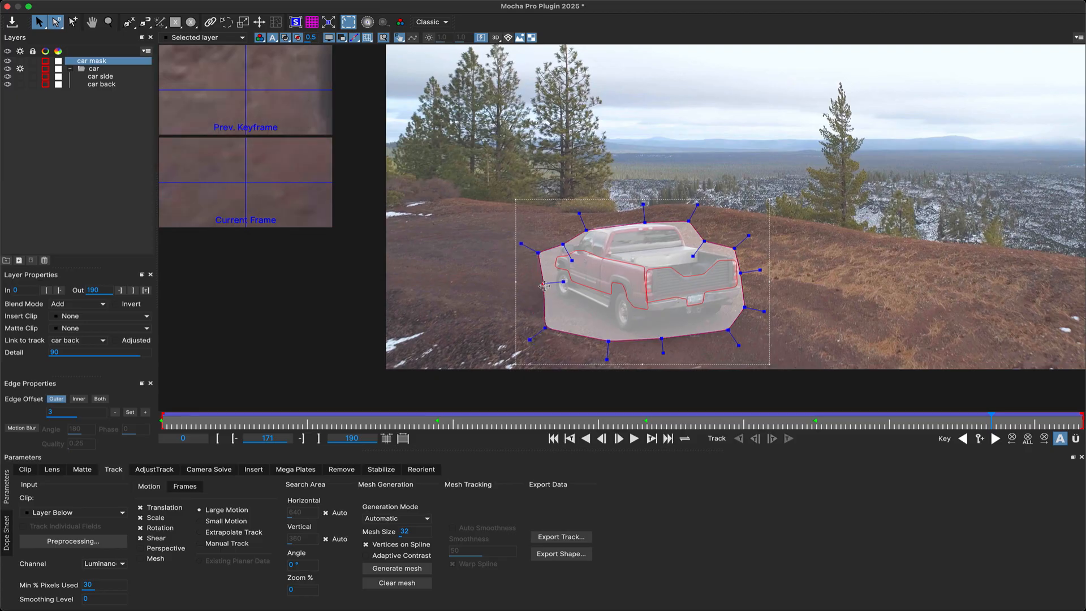
drag(545, 327, 568, 316)
drag(537, 252, 546, 260)
click(585, 229)
drag(586, 228, 642, 217)
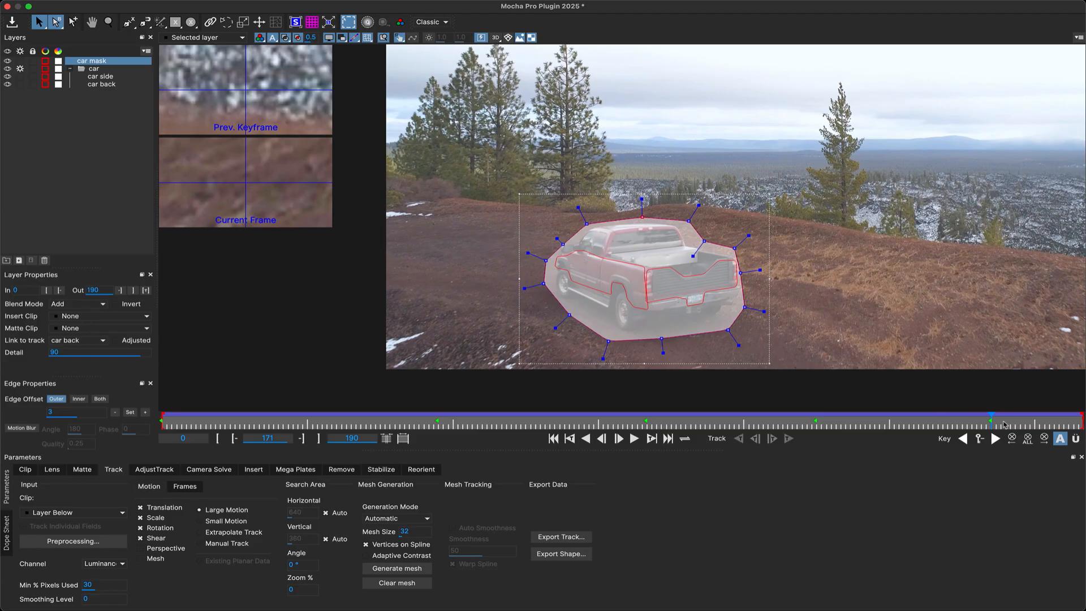
At frame 189, refit the car mask's points around the truck's front end and roof, and return to frame 0
drag(992, 421, 1078, 425)
drag(513, 358, 530, 343)
drag(598, 224, 649, 212)
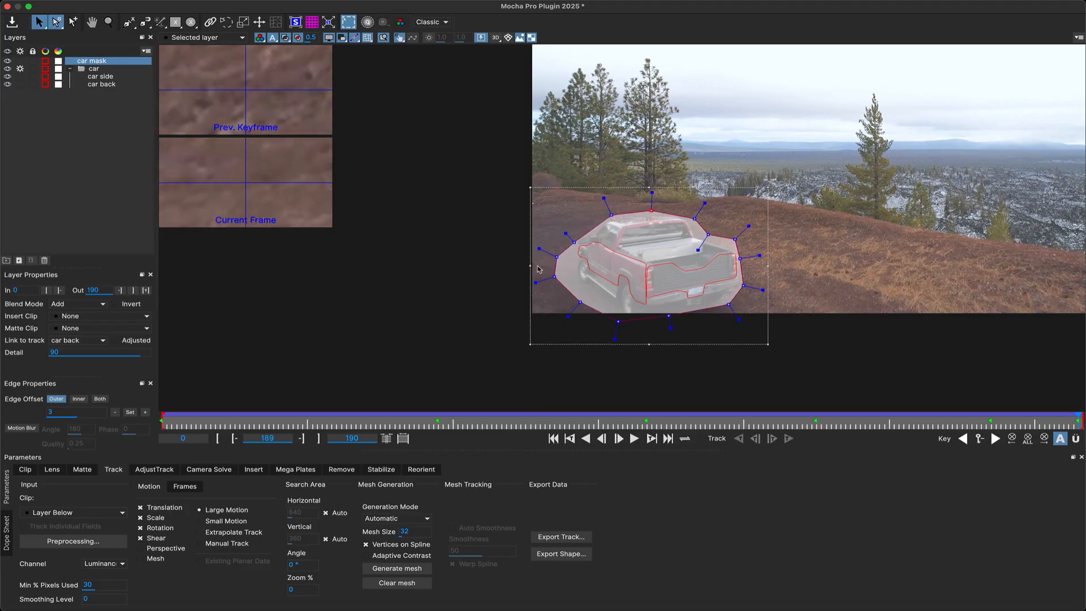
mouse_move(556, 257)
mouse_down()
mouse_move(566, 255)
mouse_move(561, 275)
mouse_up()
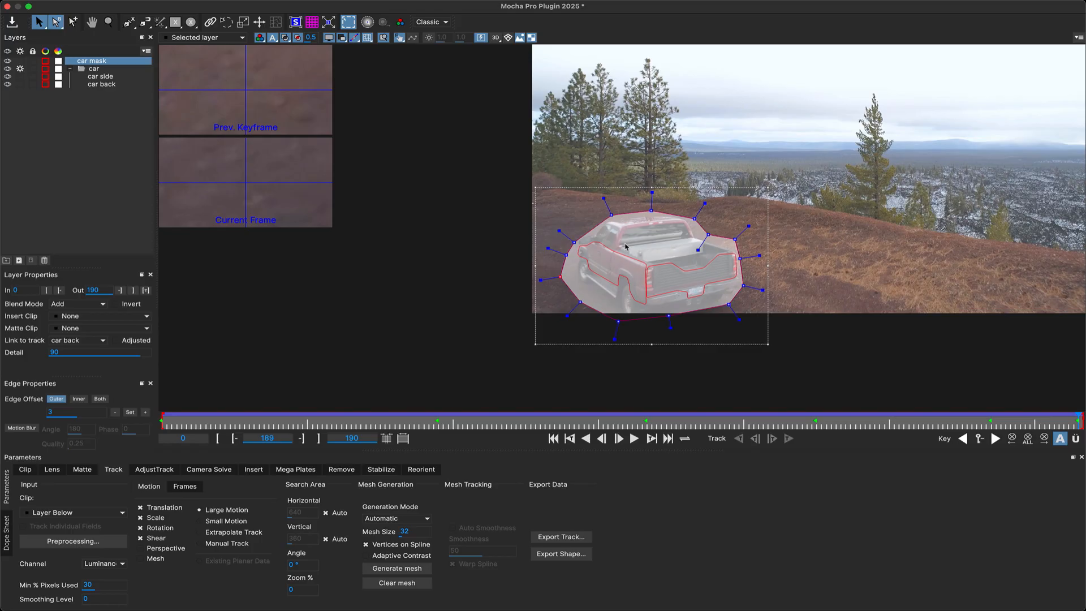
key(shift+8)
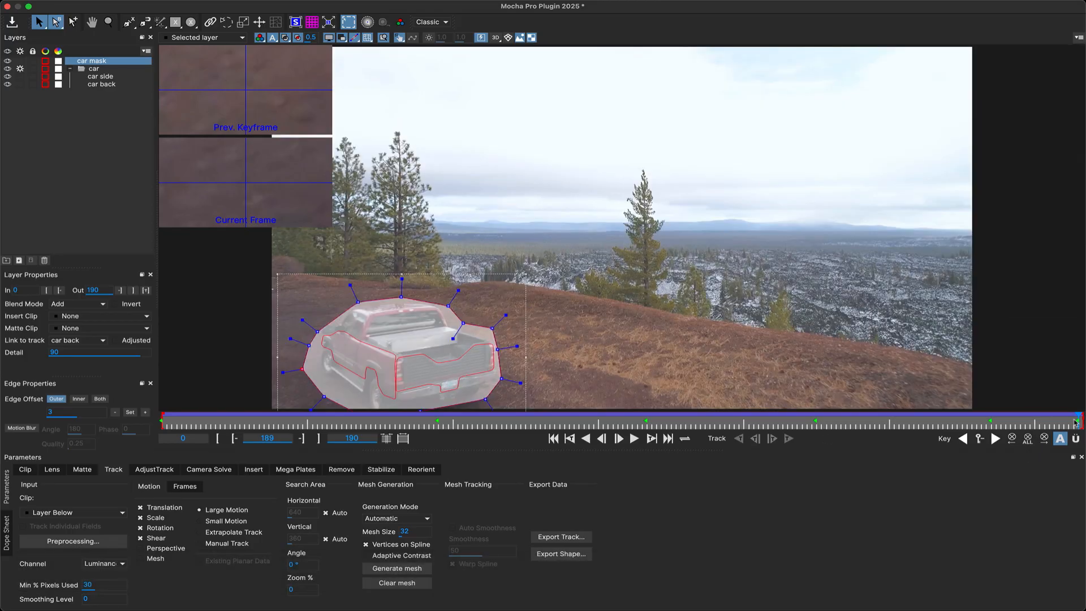
drag(1081, 419, 73, 419)
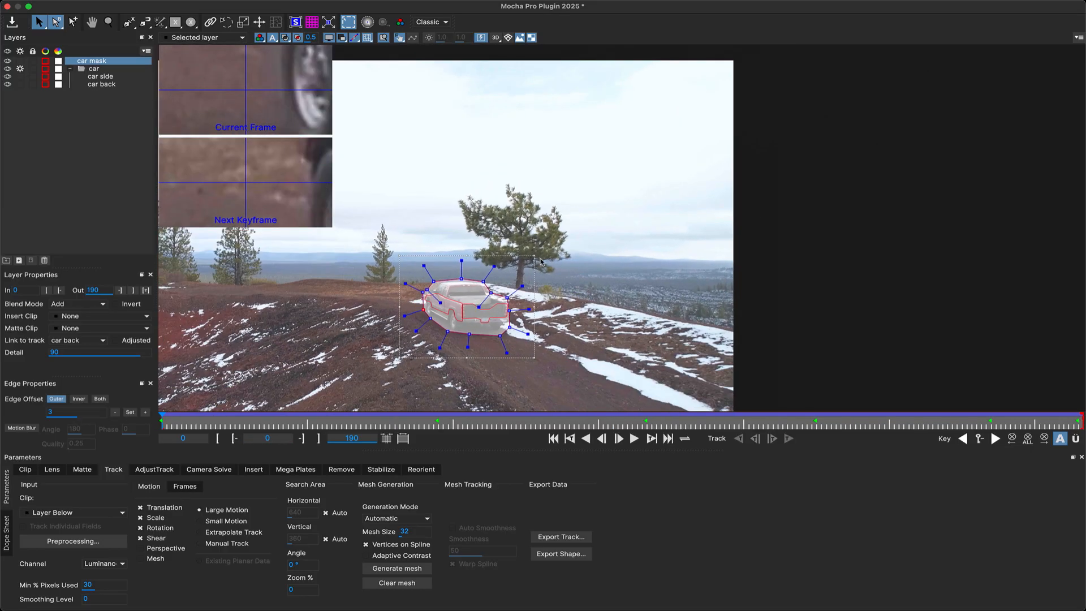
Save the project and turn off the stabilized view of the car mask's track
key(super)
key(super+s)
click(384, 38)
key(x)
drag(347, 189, 561, 169)
scroll(557, 177, down, 2)
scroll(552, 198, up, 2)
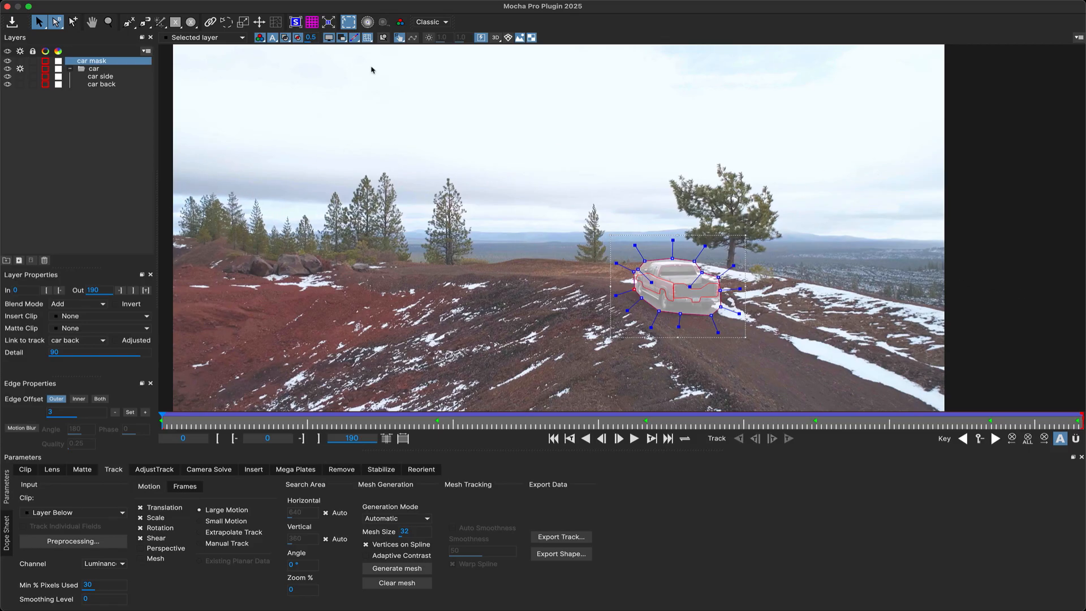
Start a new X-spline outside the frame's upper-left corner and run it down and along the tops of the left-hand trees
click(128, 23)
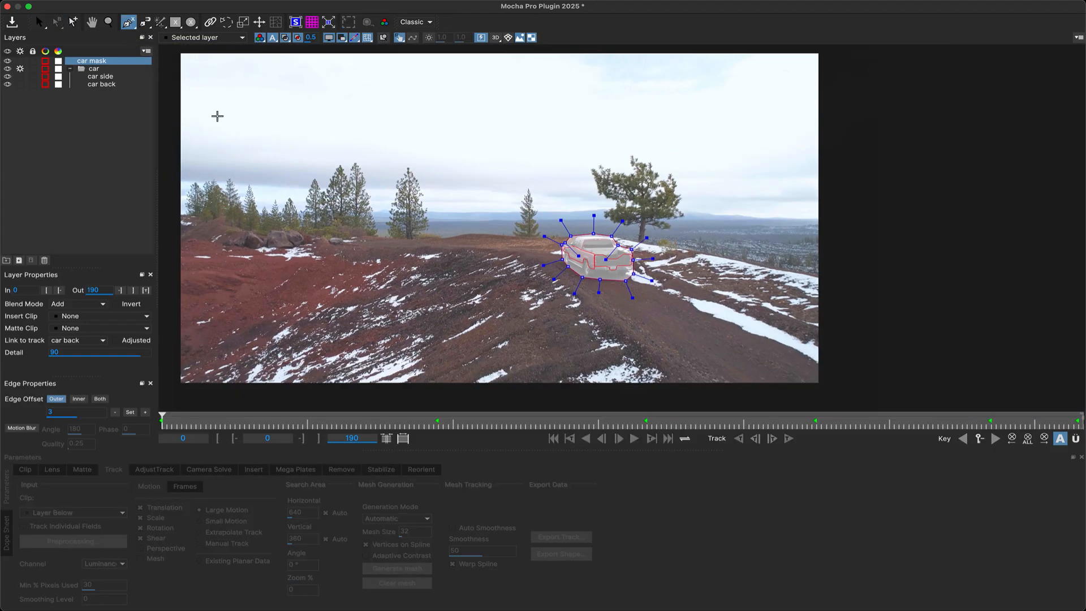
click(173, 49)
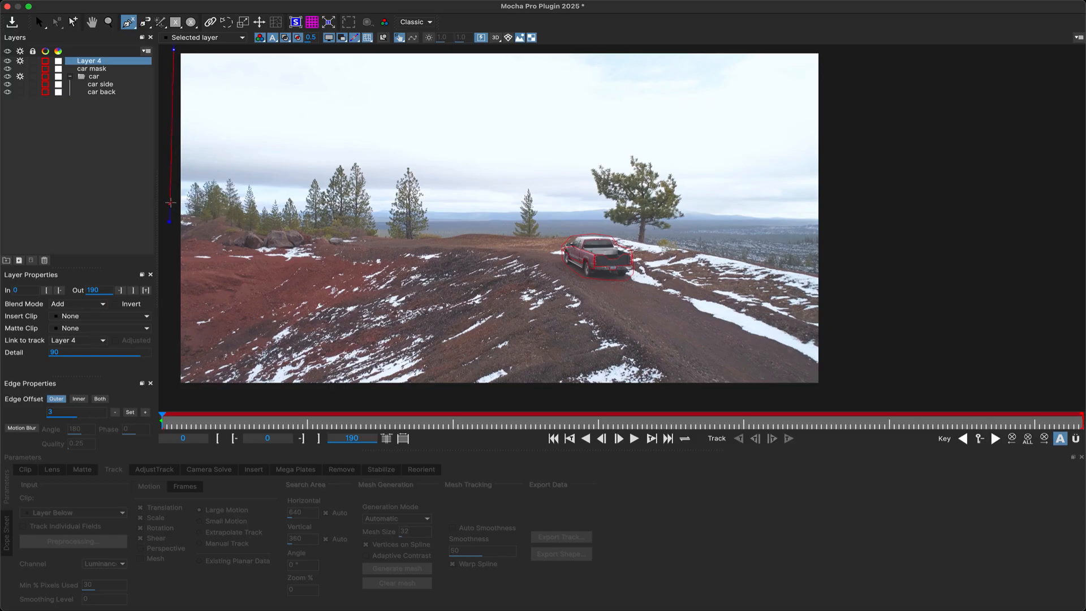
click(170, 187)
click(224, 184)
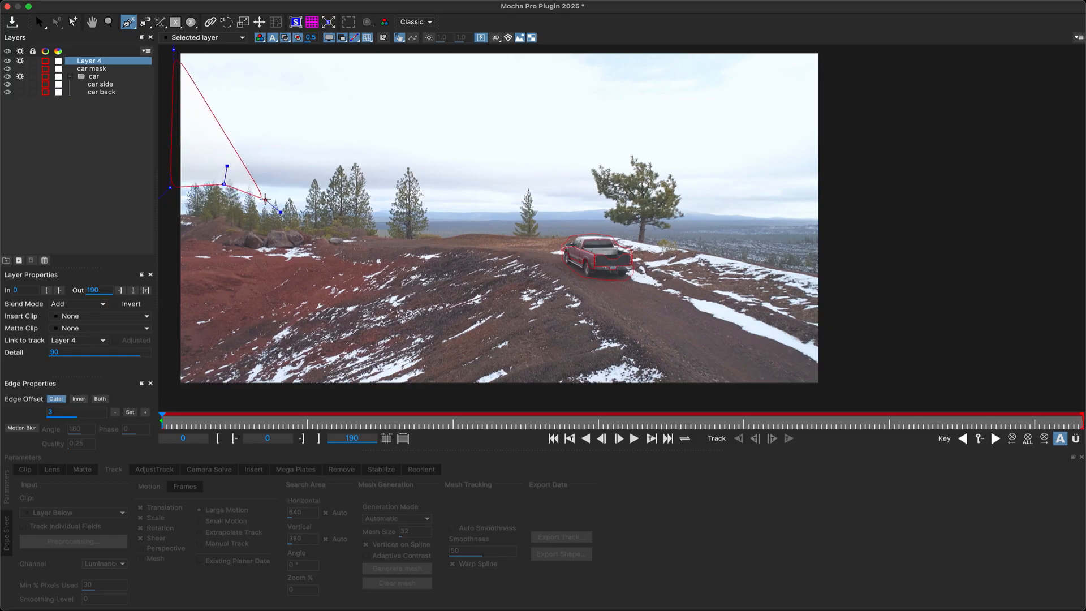
click(266, 200)
click(297, 200)
click(320, 183)
click(352, 172)
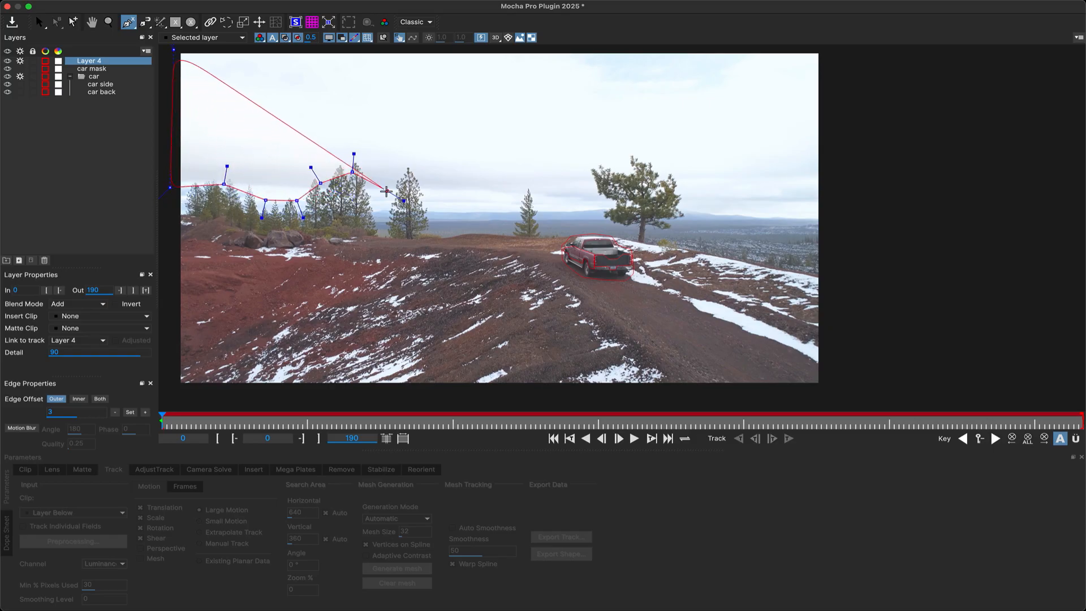
click(388, 194)
click(440, 222)
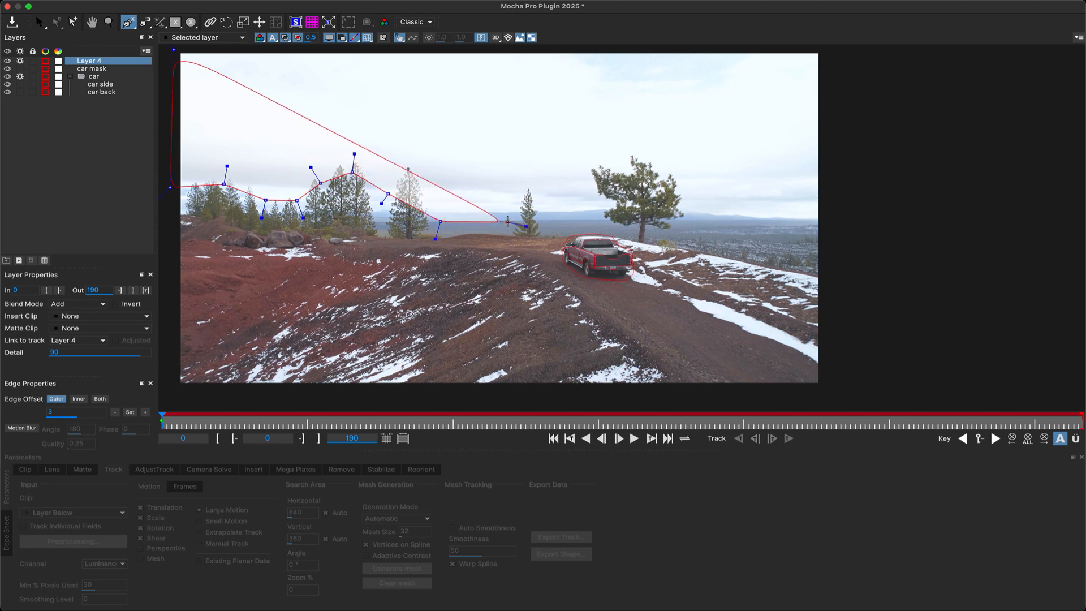
Continue the spline along the horizon, around the large lone pine and past the frame's right edge, then close it around the sky
click(513, 215)
click(566, 211)
click(622, 228)
click(585, 202)
click(592, 159)
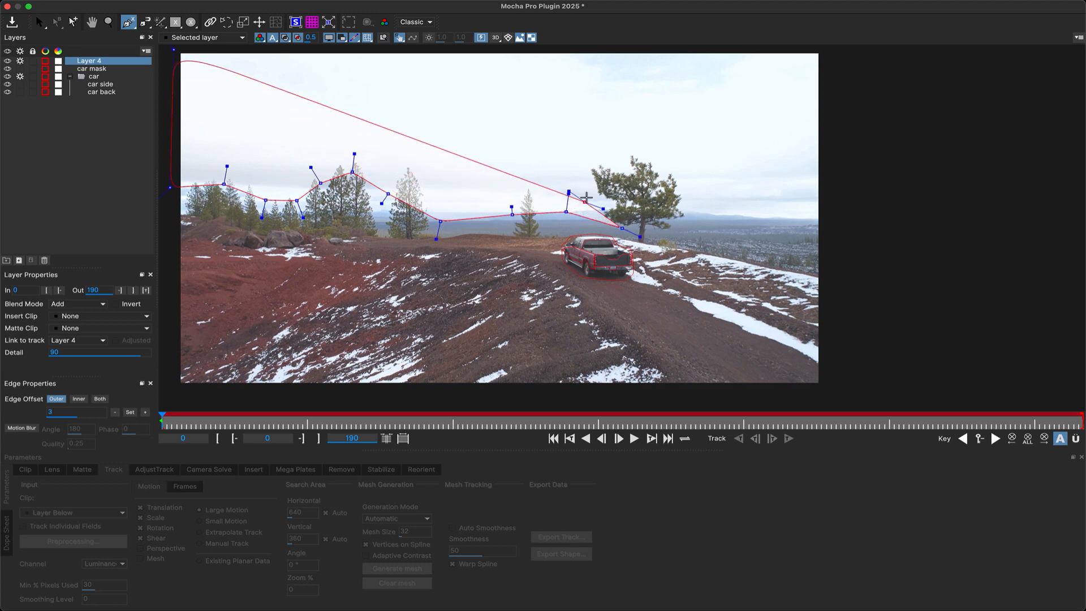
click(601, 153)
click(654, 148)
click(699, 203)
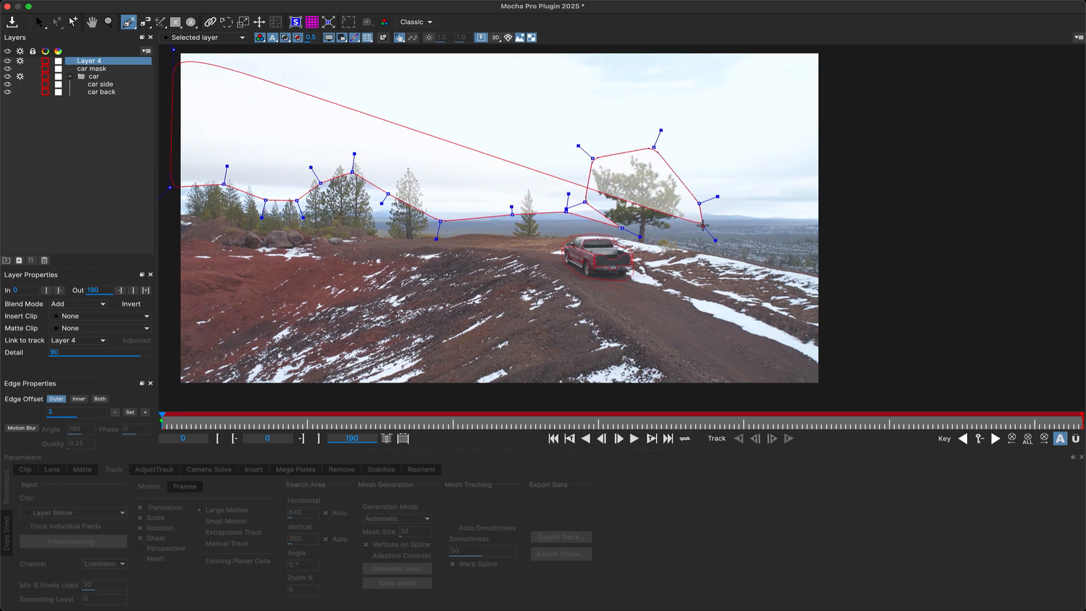
click(705, 231)
click(806, 239)
click(871, 228)
click(837, 50)
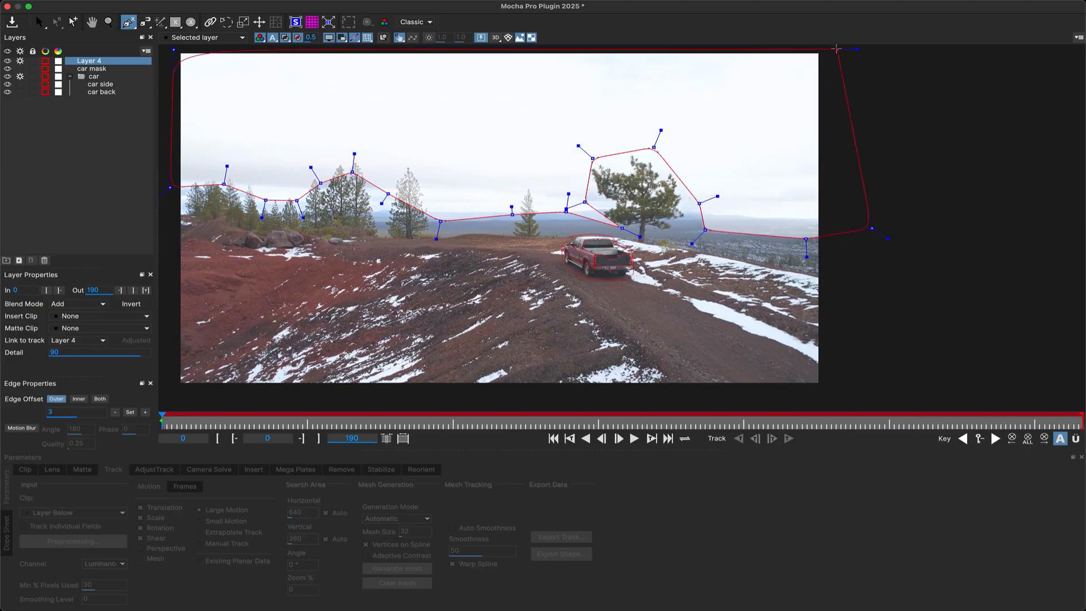
right_click(776, 193)
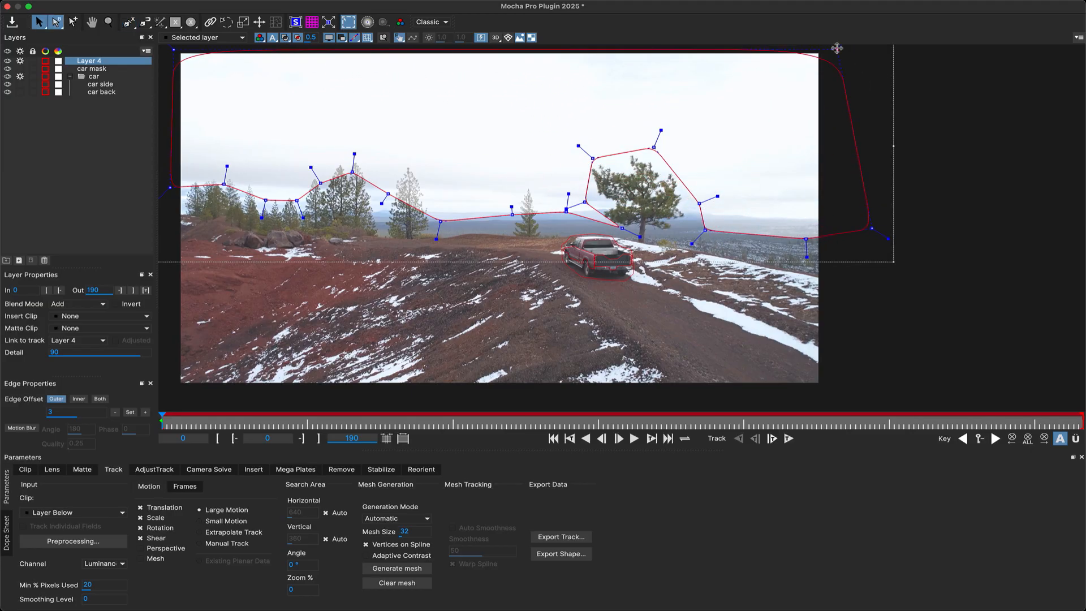
Adjust the sky spline's upper-right corner and left-hand treetop points, and rename the layer sky mask
drag(837, 49, 851, 38)
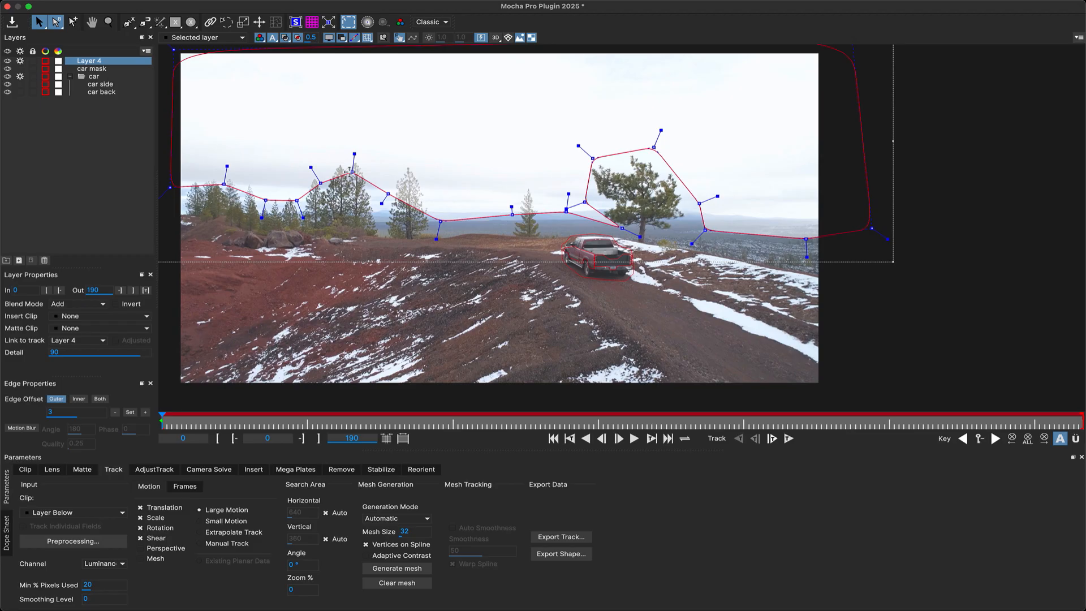
drag(352, 172, 384, 198)
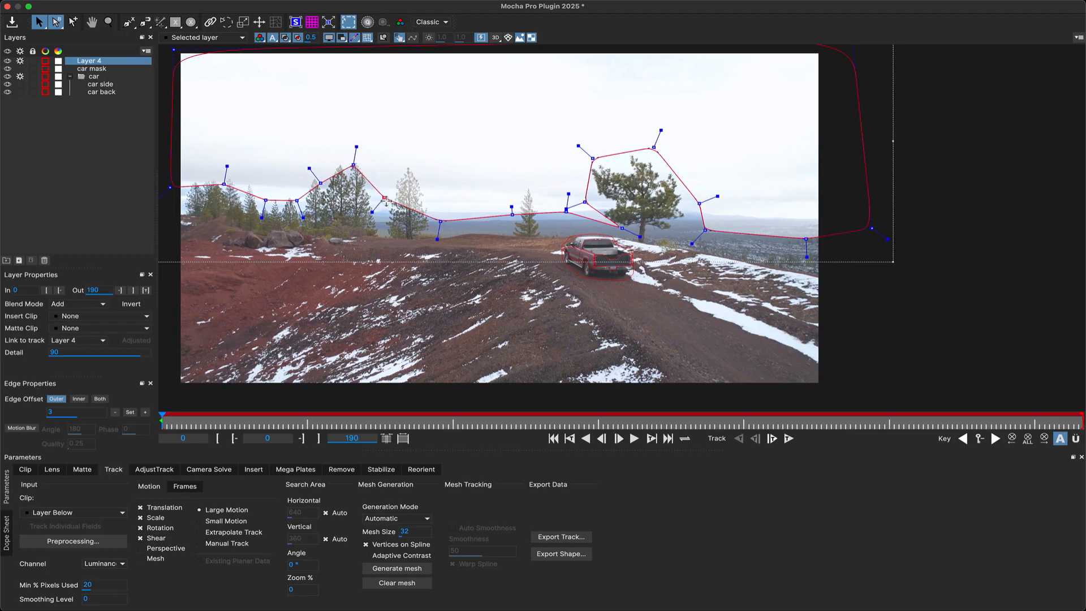
double_click(92, 62)
text(sky mask)
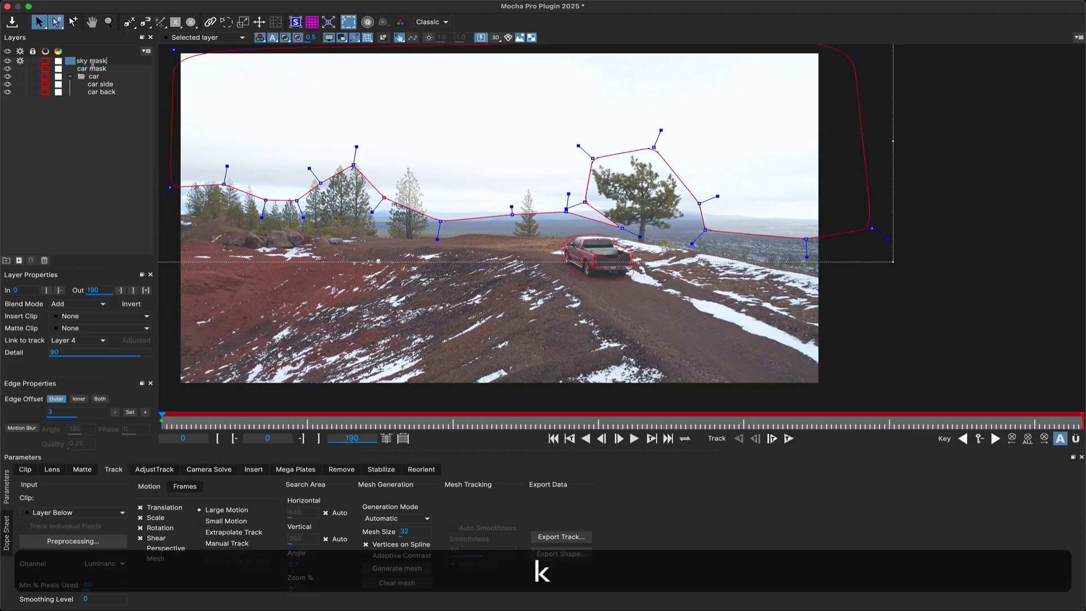
key(Return)
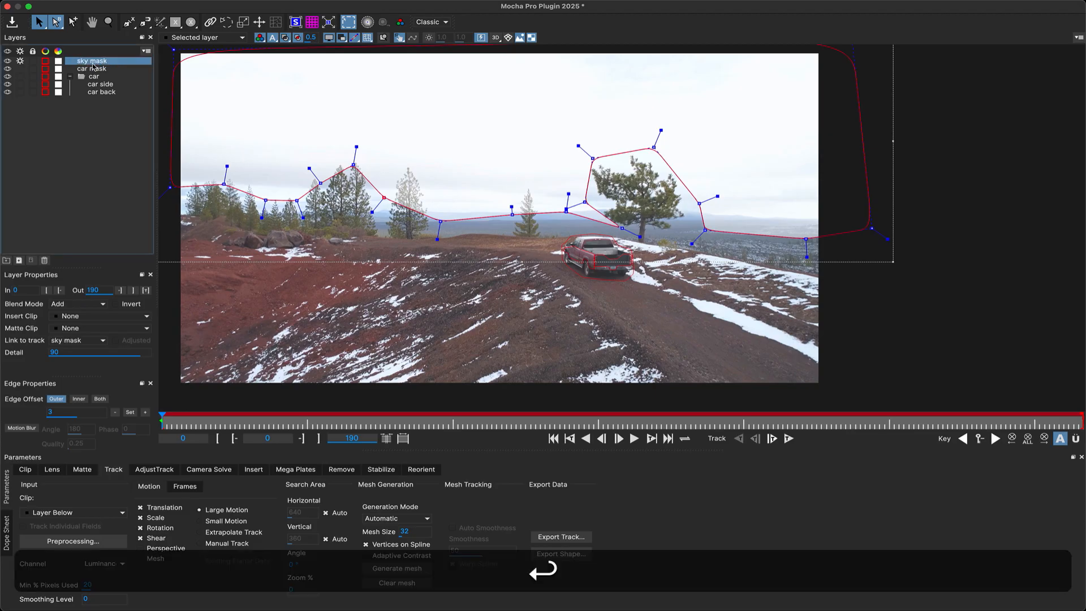
Track the sky mask forward through frame 190 with Perspective motion enabled, and return to frame 0
click(168, 549)
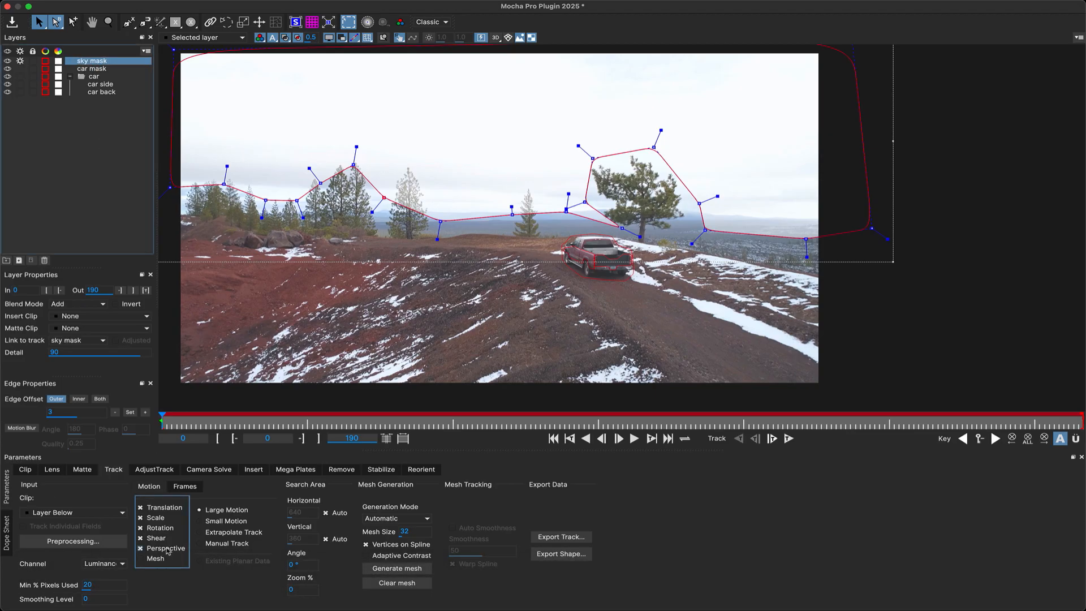
click(789, 439)
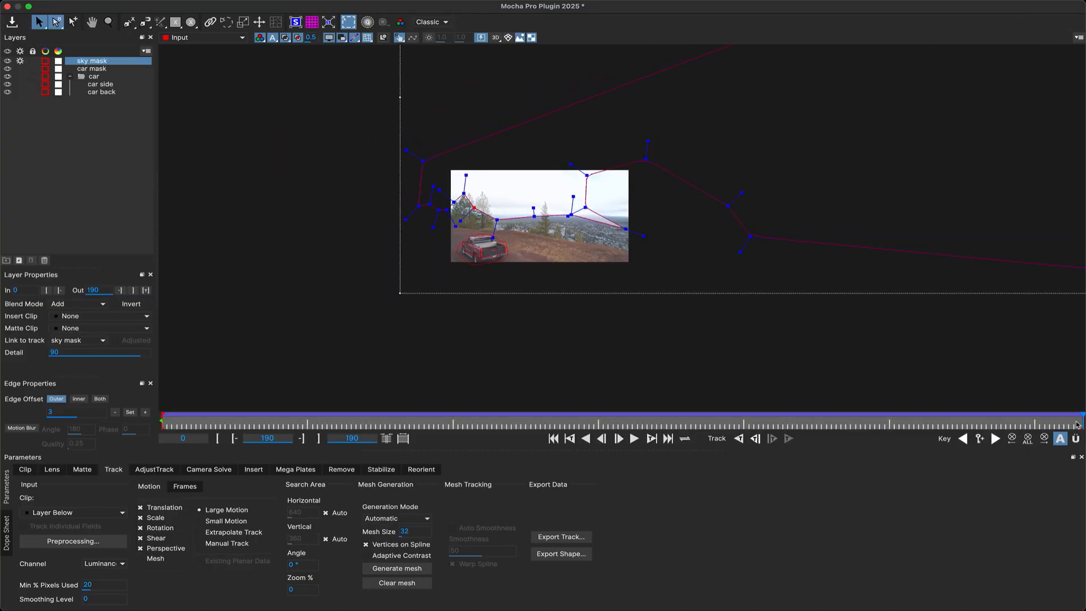
drag(1081, 422, 61, 410)
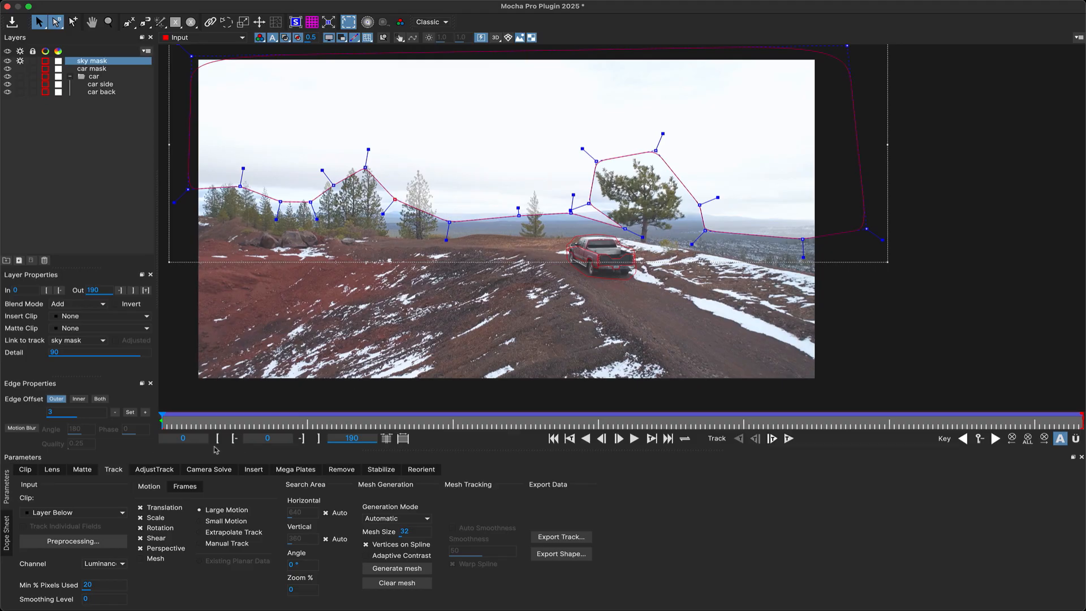
At frame 0, move the sky mask's points outward beside the large pine and lower its points along the horizon
drag(625, 229, 592, 203)
drag(596, 162, 586, 166)
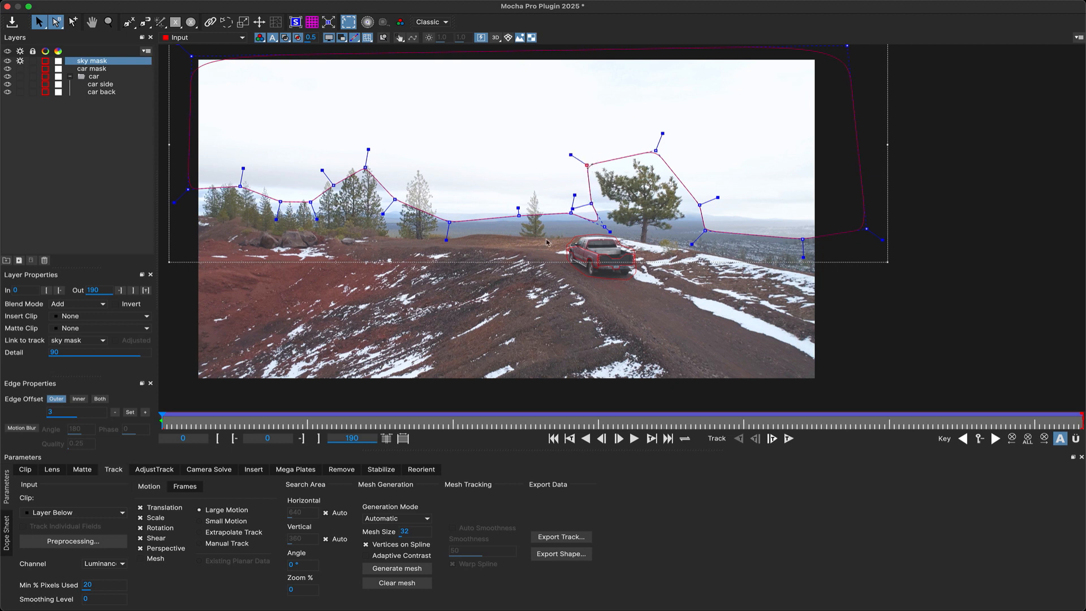
drag(569, 213, 520, 222)
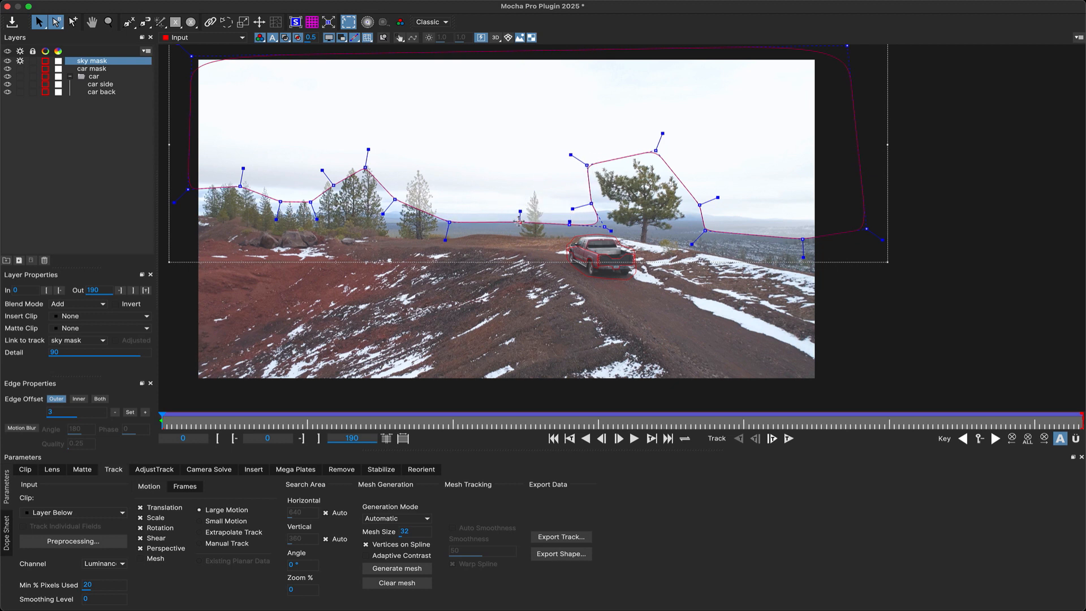
At frame 57, reshape the sky mask's points around both sides and the crown of the large pine
drag(162, 417, 437, 433)
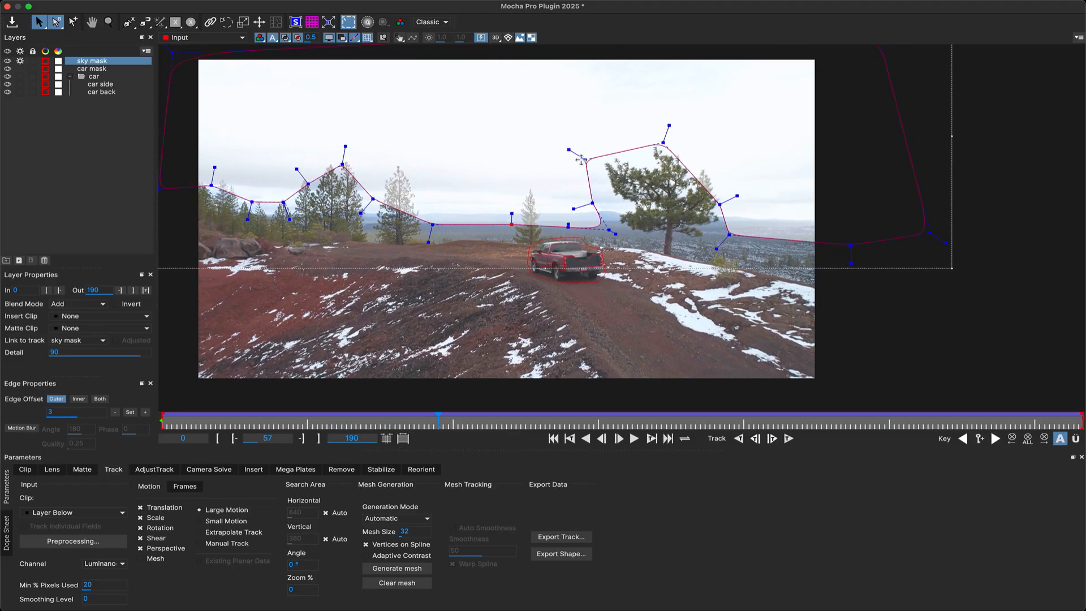
drag(586, 161, 612, 139)
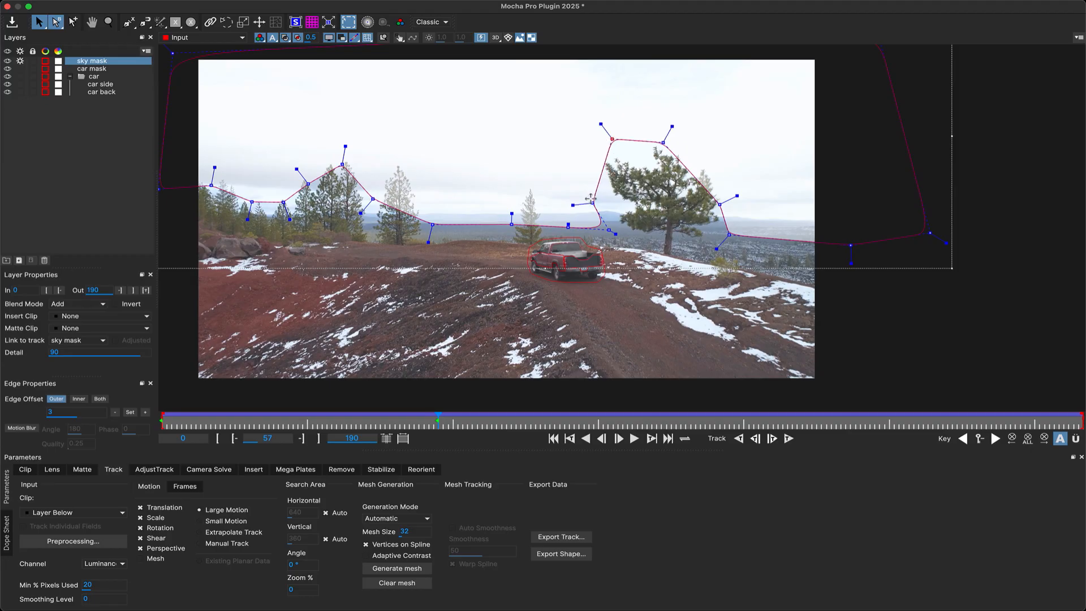
drag(592, 202, 590, 196)
drag(732, 197, 738, 185)
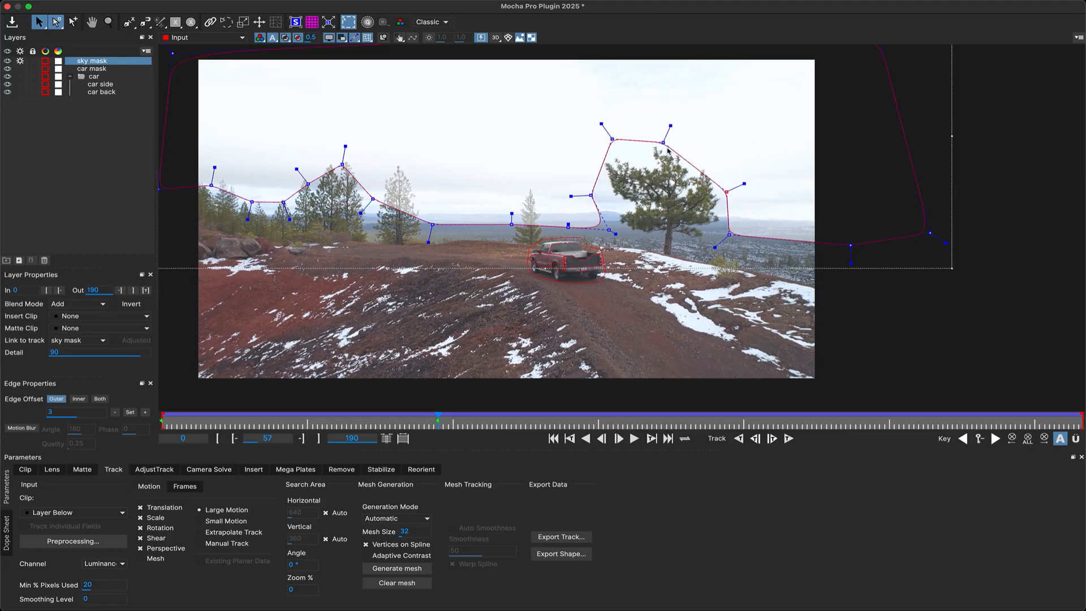
drag(663, 143, 677, 138)
drag(733, 240, 733, 244)
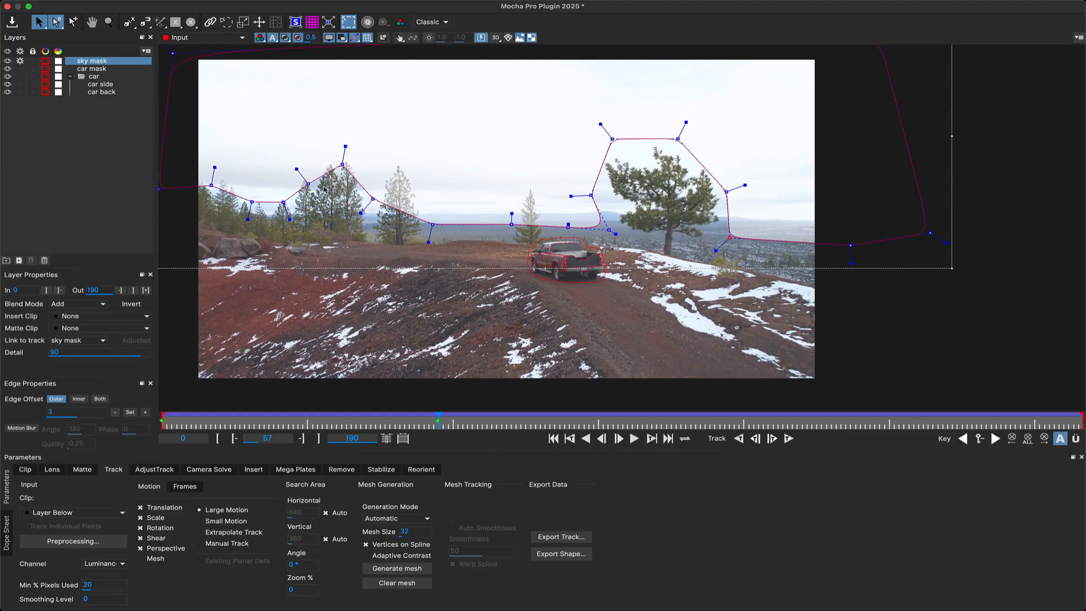
At frame 112, adjust the sky mask's points along the left side of the large pine
drag(439, 422, 652, 421)
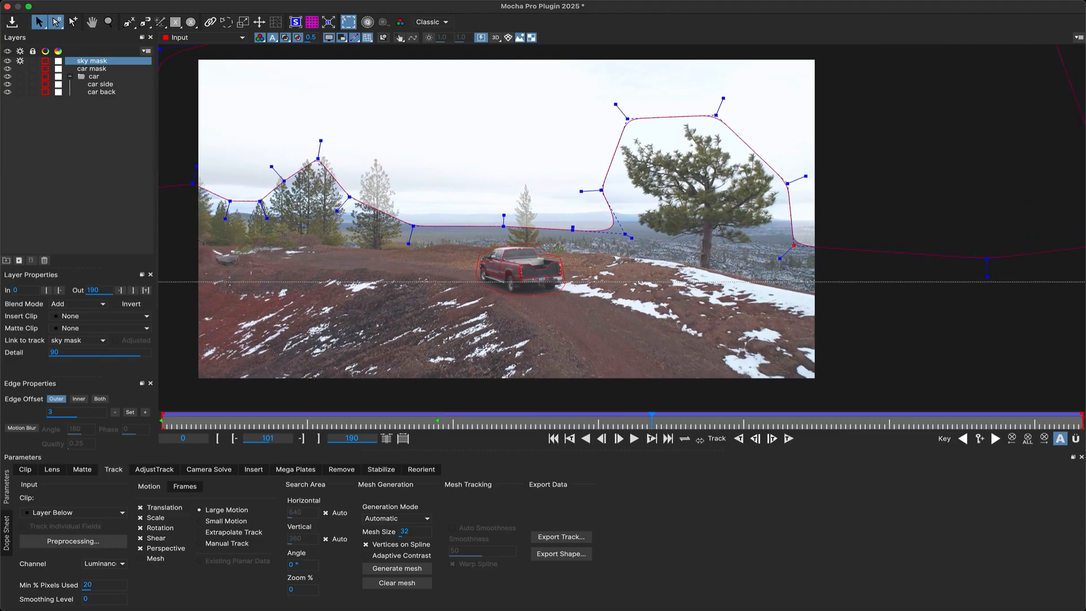
click(705, 424)
drag(632, 111, 656, 107)
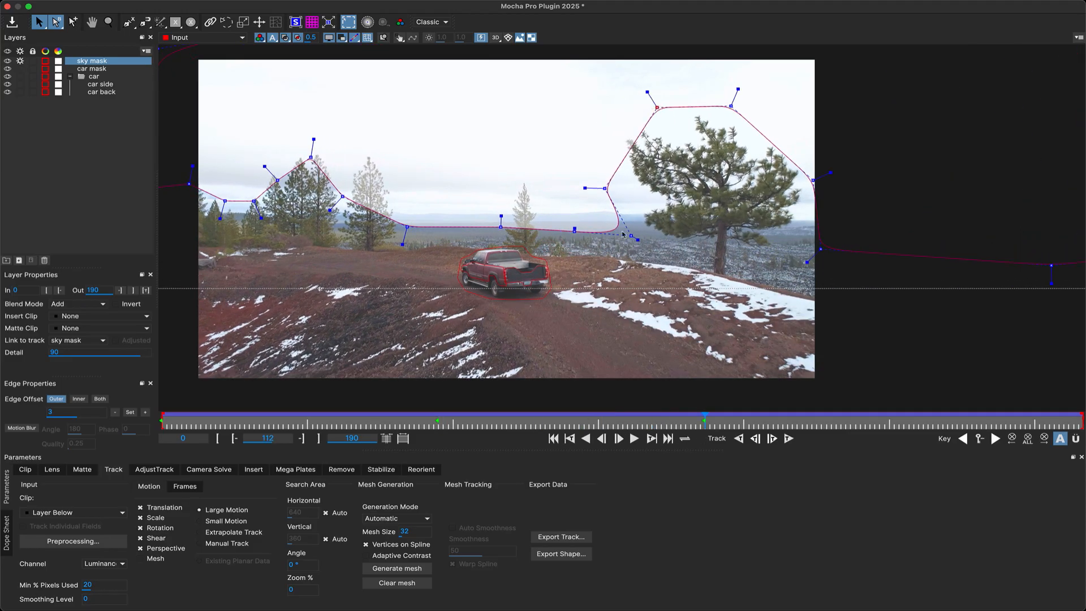
drag(630, 237, 634, 238)
At frame 190, move the sky mask's right-hand points beyond the frame's right edge to cover the whole sky
drag(705, 423, 1083, 422)
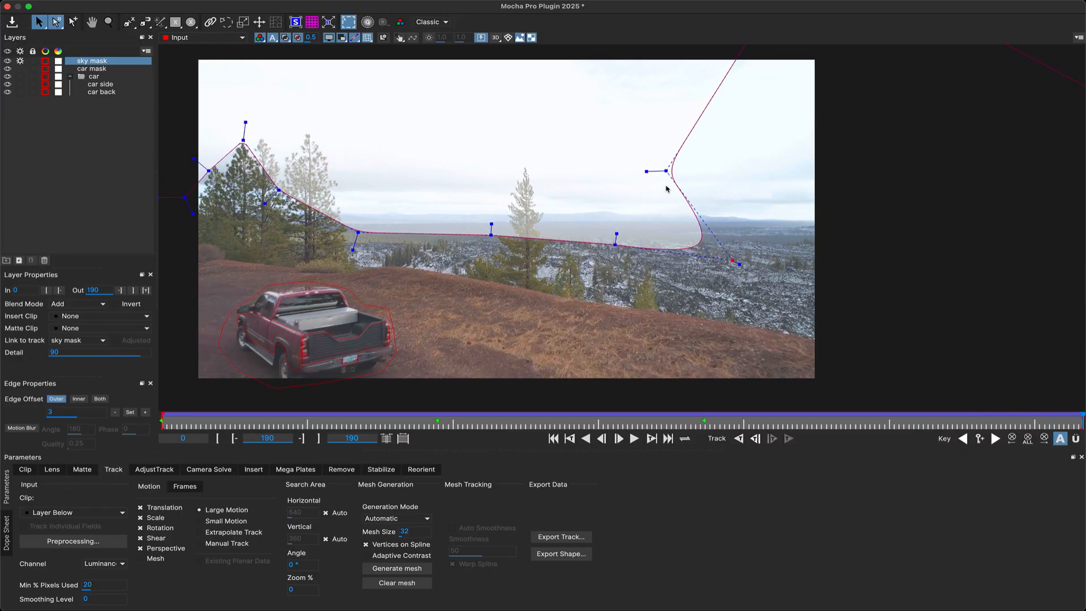
drag(666, 171, 809, 179)
drag(732, 261, 832, 264)
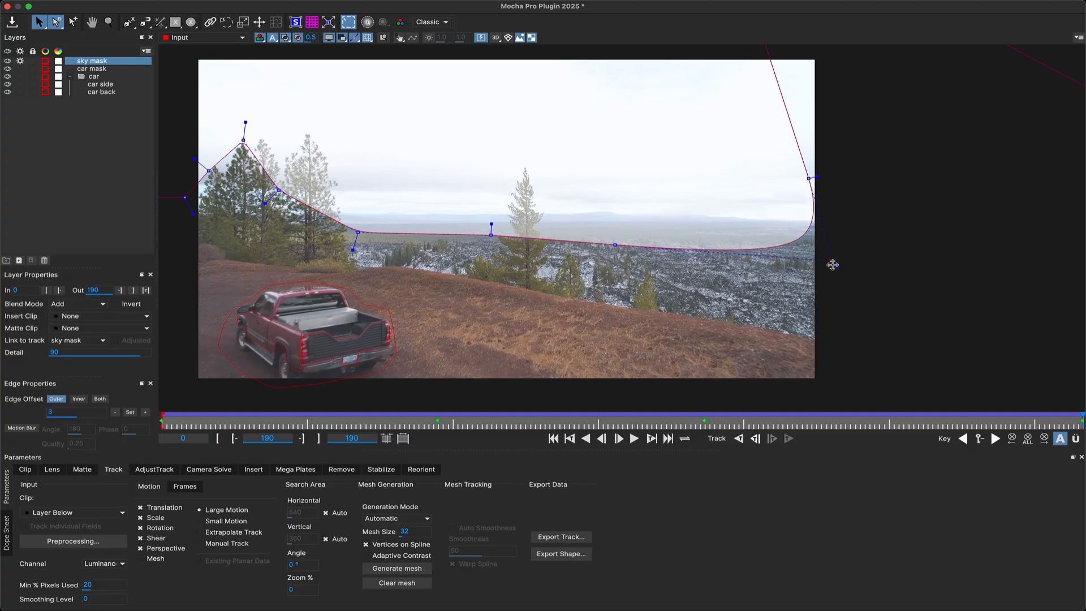
scroll(832, 264, down, 2)
drag(780, 99, 831, 101)
drag(817, 206, 829, 206)
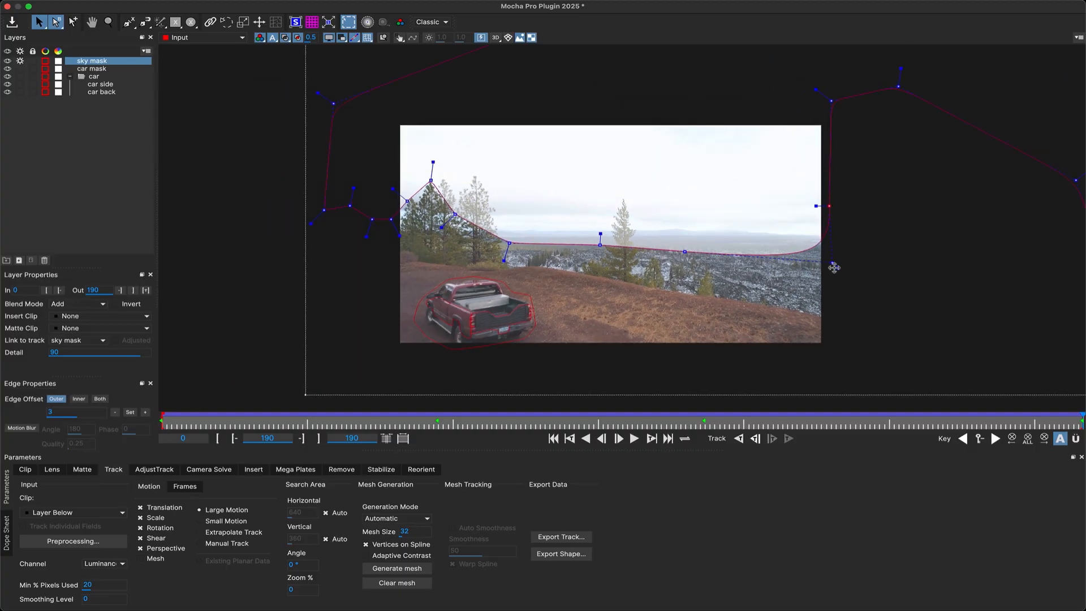
drag(834, 268, 834, 266)
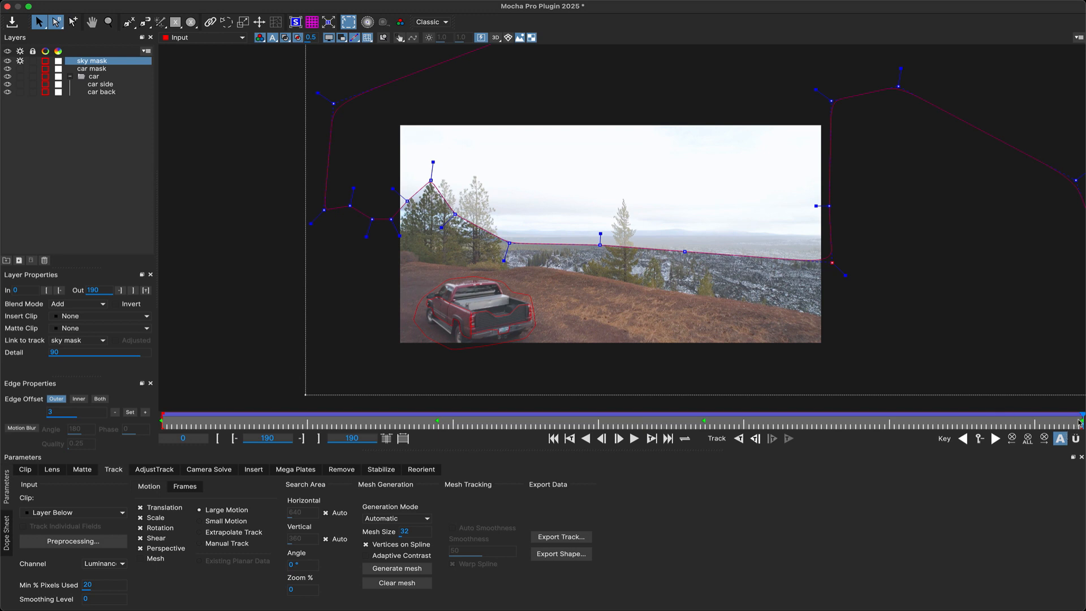
At frame 171, pull the sky mask's points left to clear the large pine, and return to frame 0
drag(1077, 419, 991, 419)
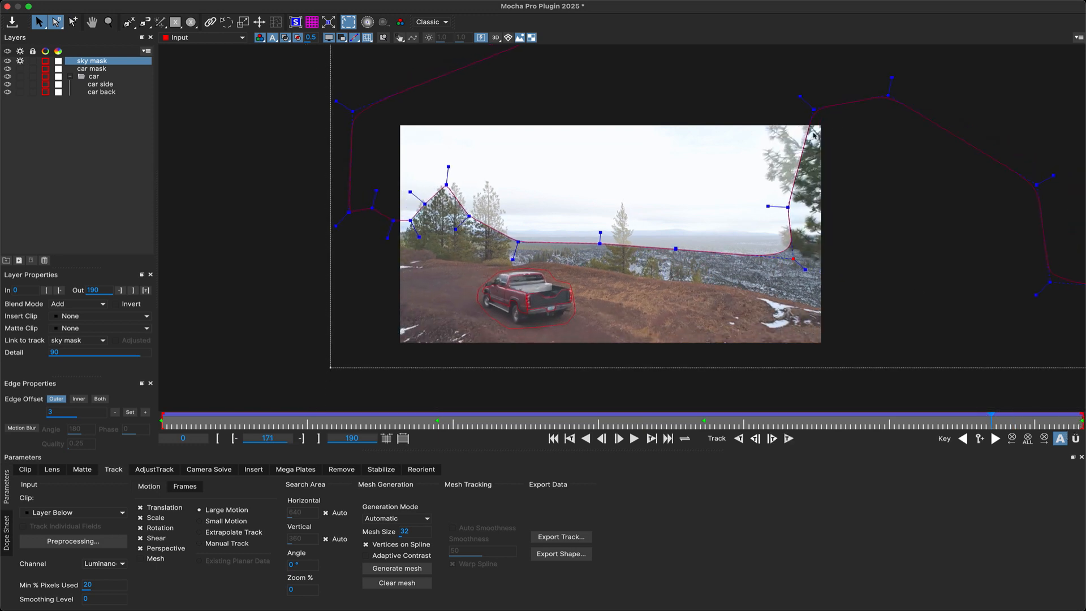
drag(807, 115, 773, 104)
drag(788, 207, 754, 196)
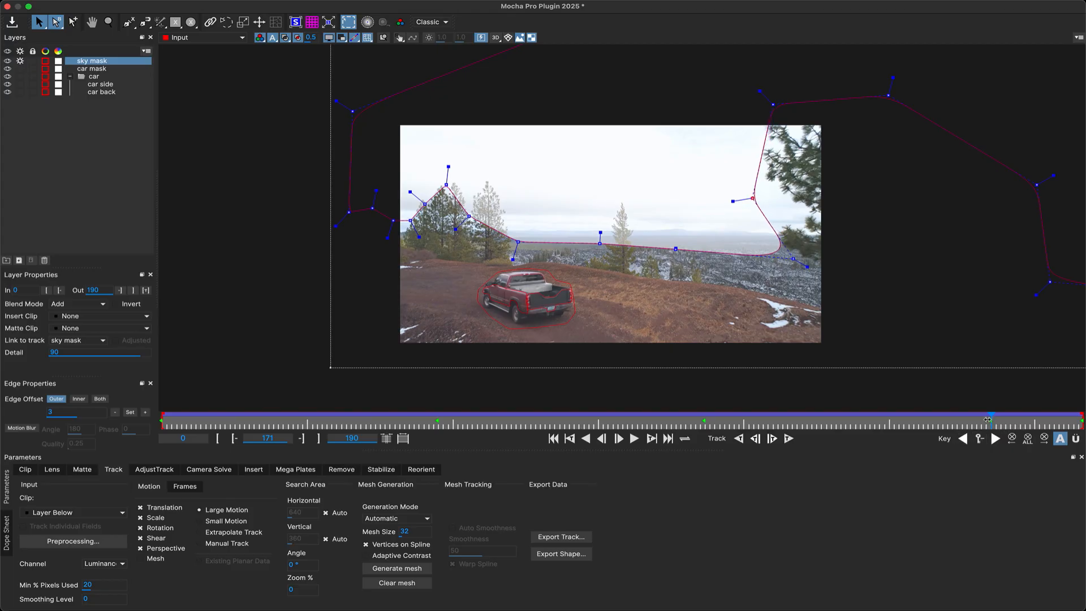
drag(989, 420, 19, 386)
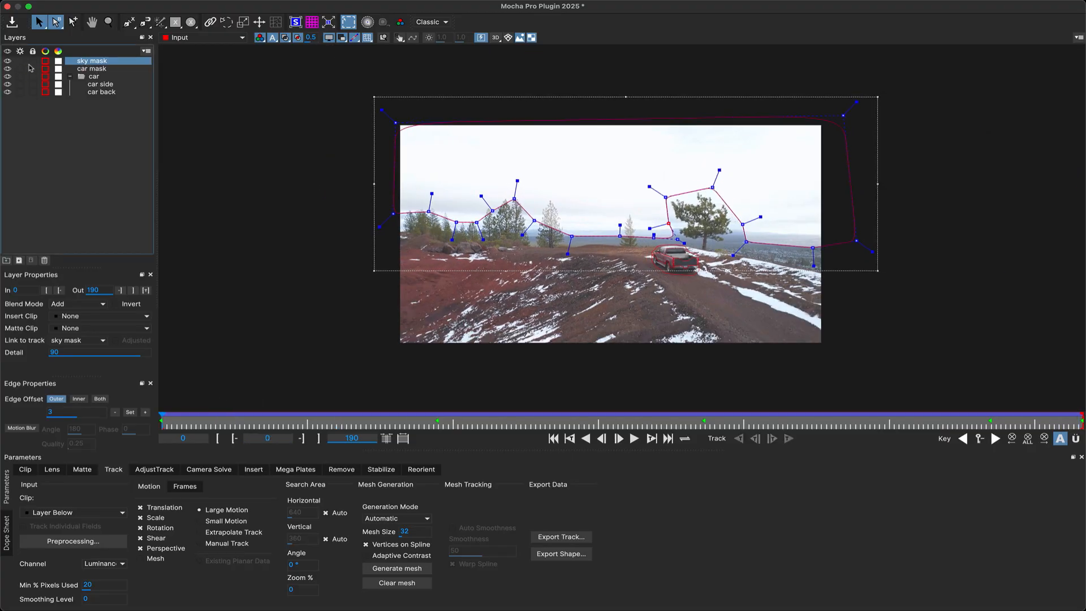
Group the sky mask and car mask layers and name the group masks
shift+click(75, 68)
click(18, 261)
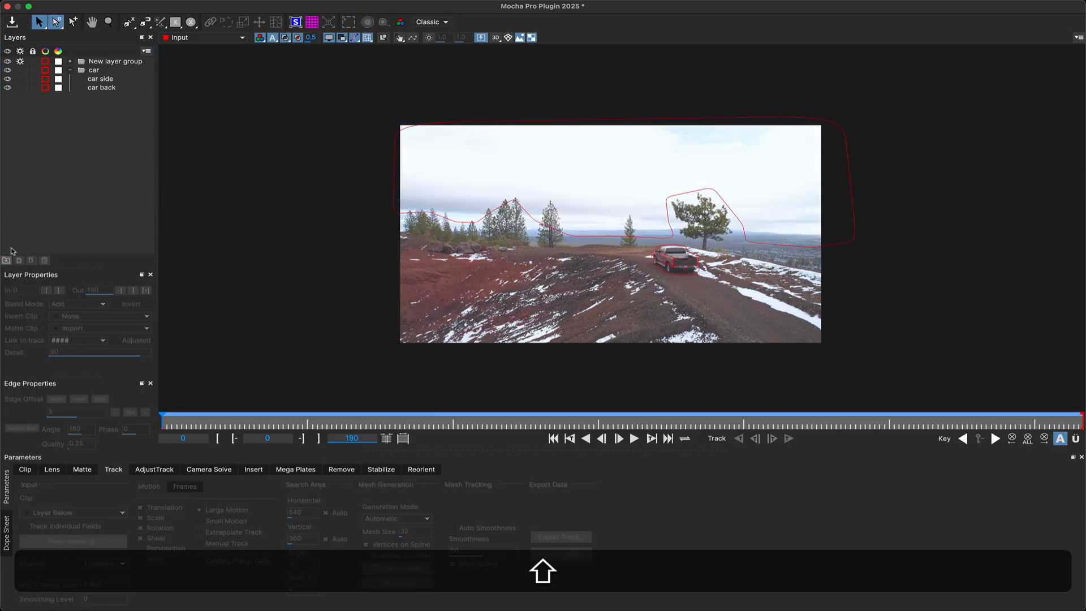
double_click(108, 60)
text(masks)
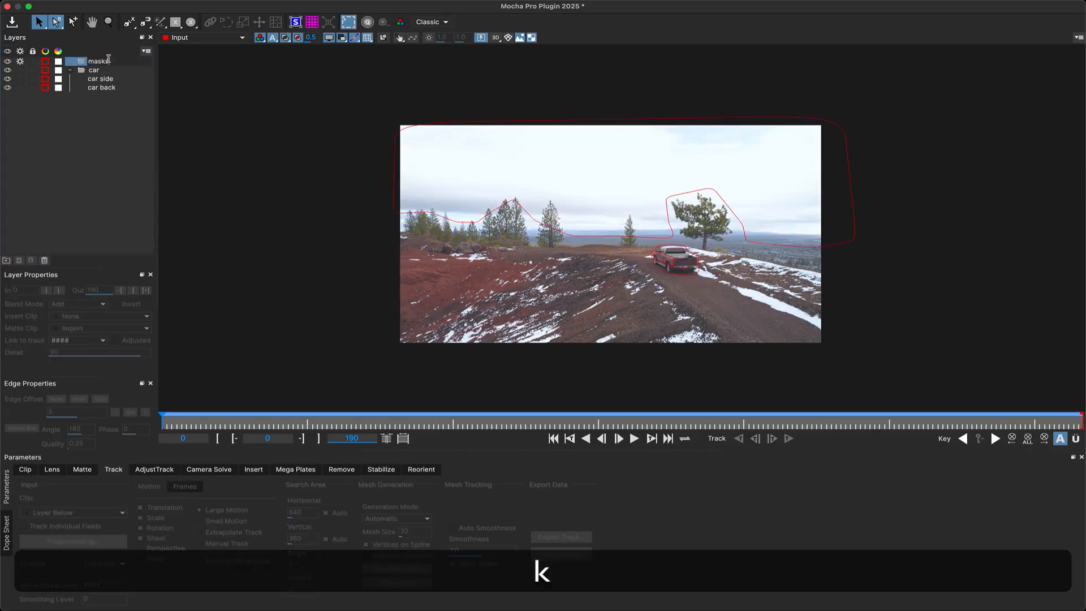
key(Return)
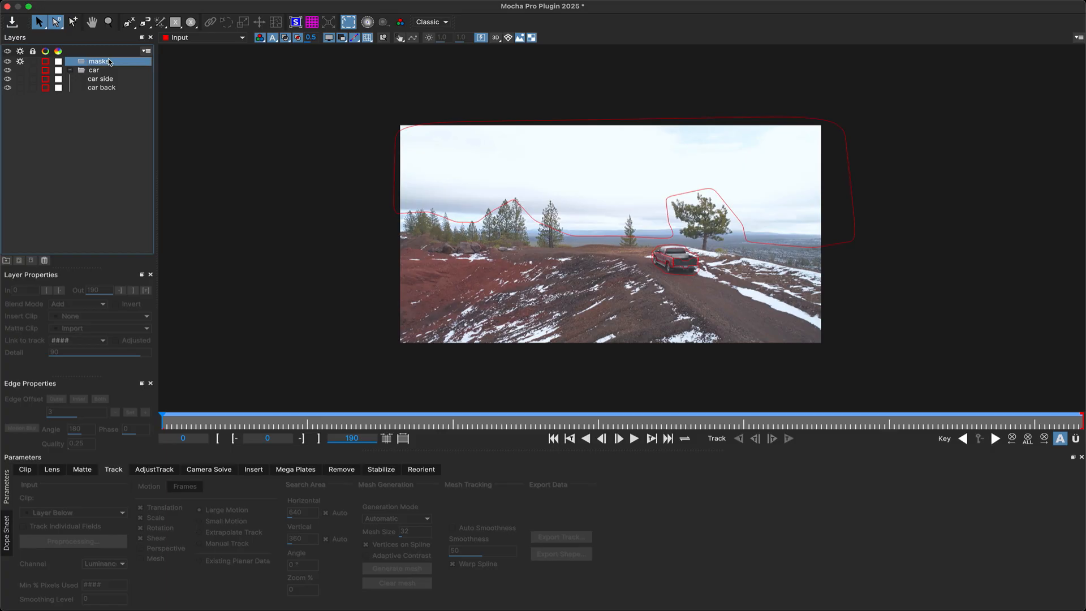
Move the masks group below the car group and expand it to review its layers
drag(109, 63, 103, 102)
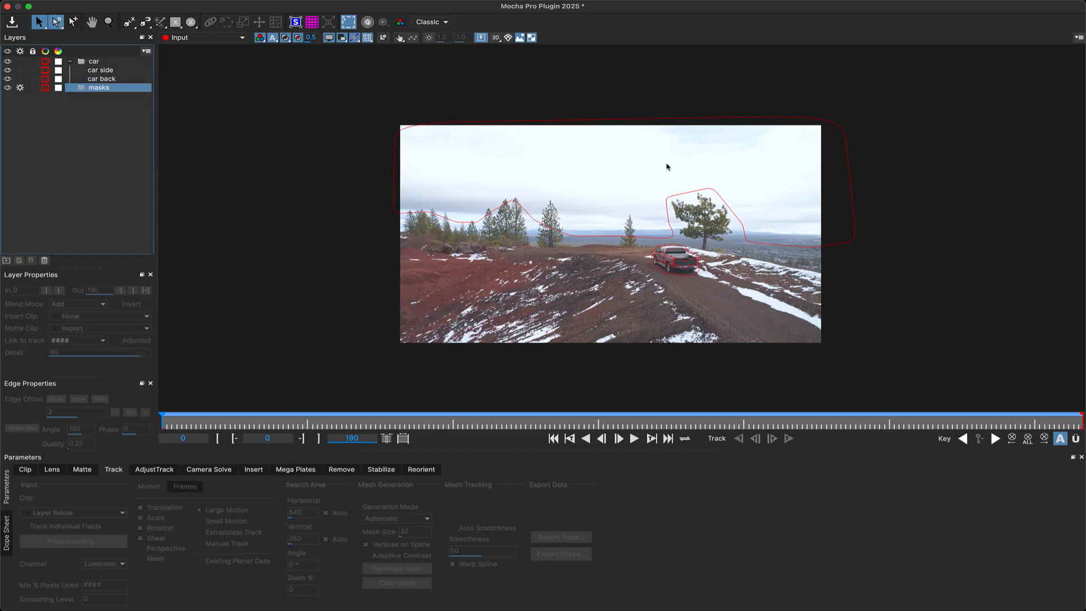
click(70, 88)
click(99, 97)
click(107, 115)
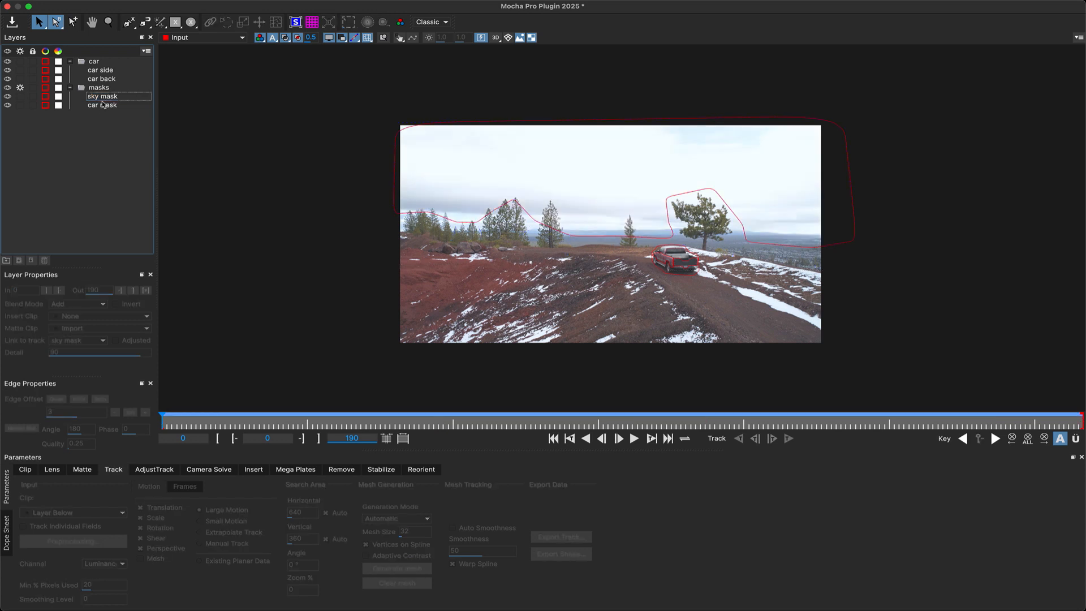
click(105, 106)
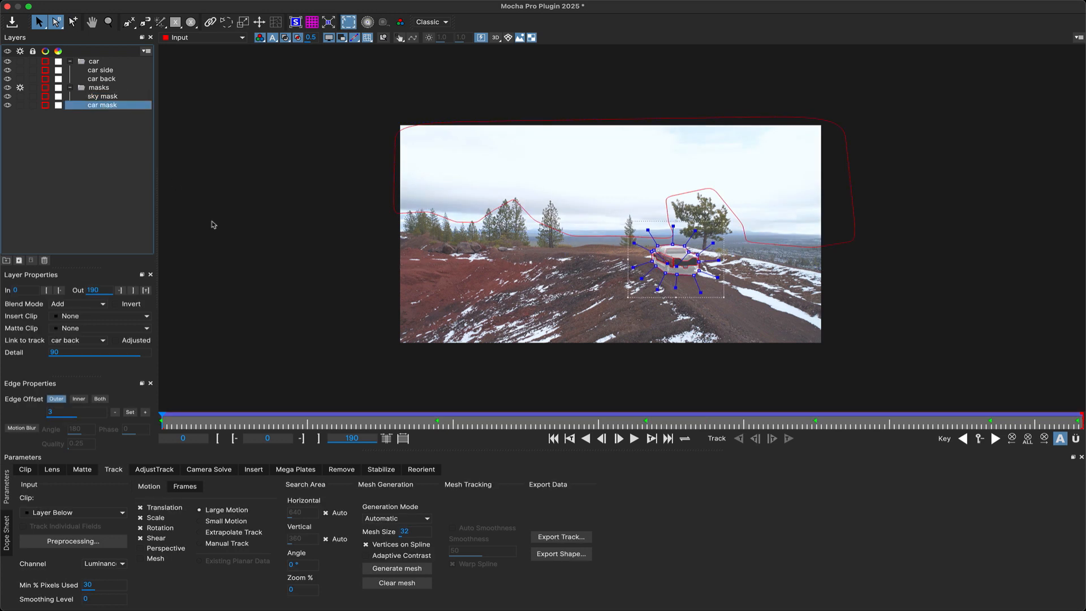
click(105, 71)
click(105, 81)
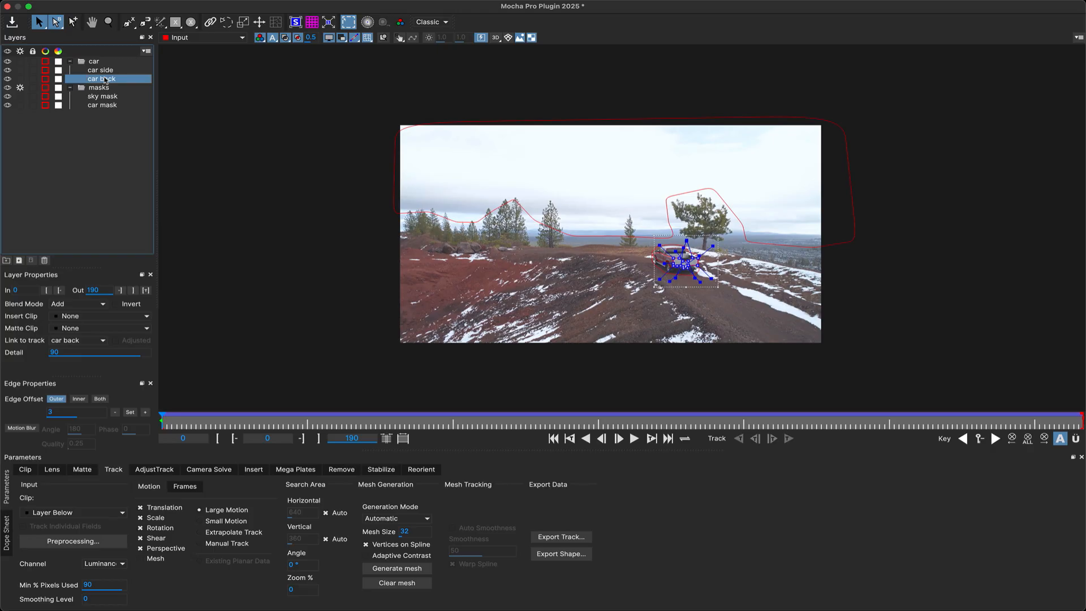
Open the Camera Solve module and flag the sky mask, car mask and masks group as masks for the solve
click(225, 470)
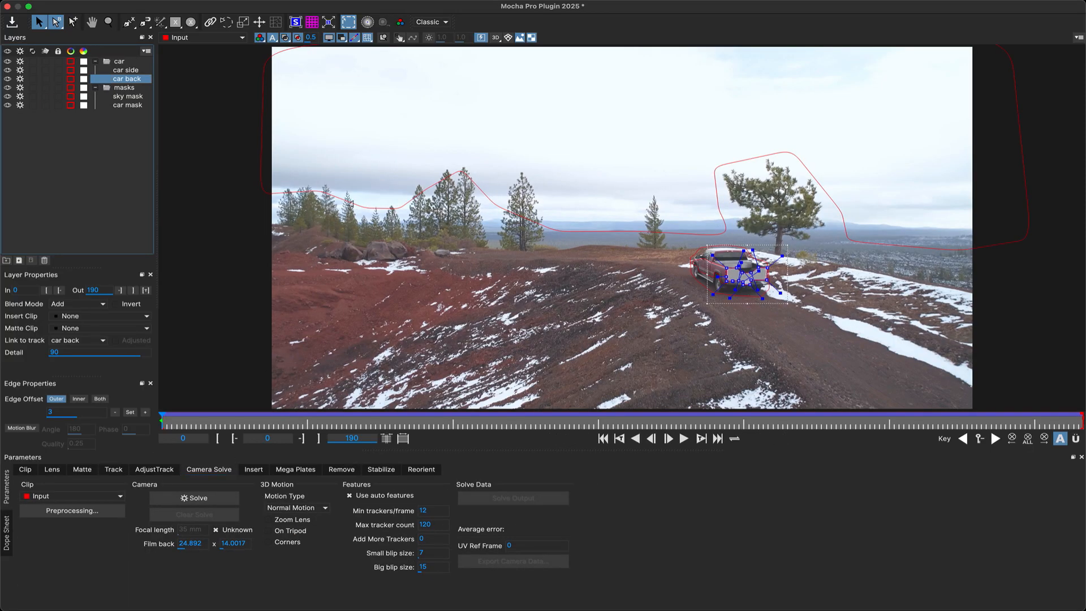
click(100, 150)
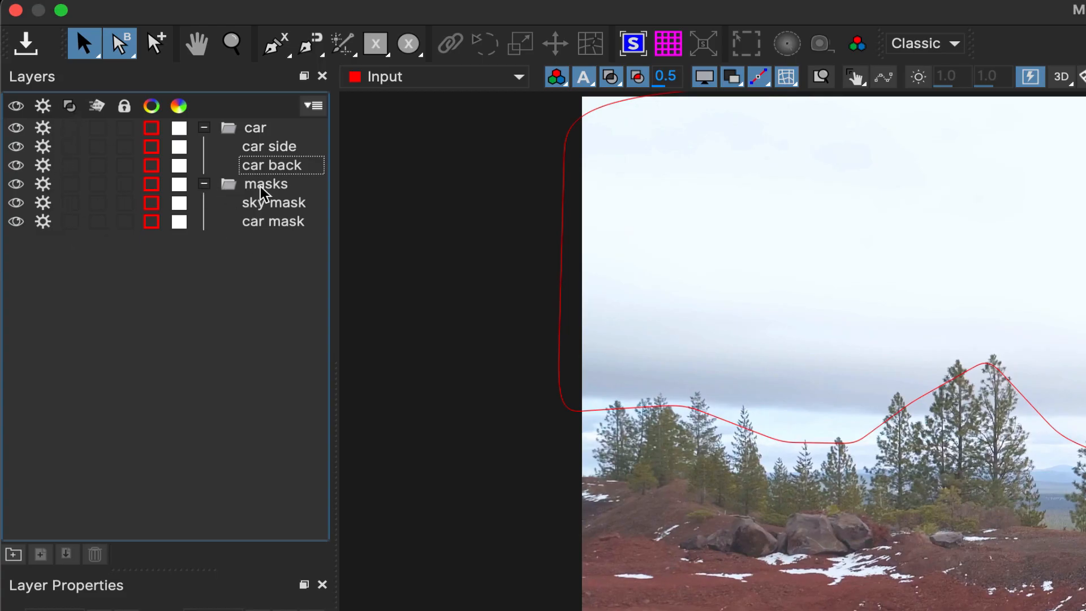
click(71, 202)
click(70, 221)
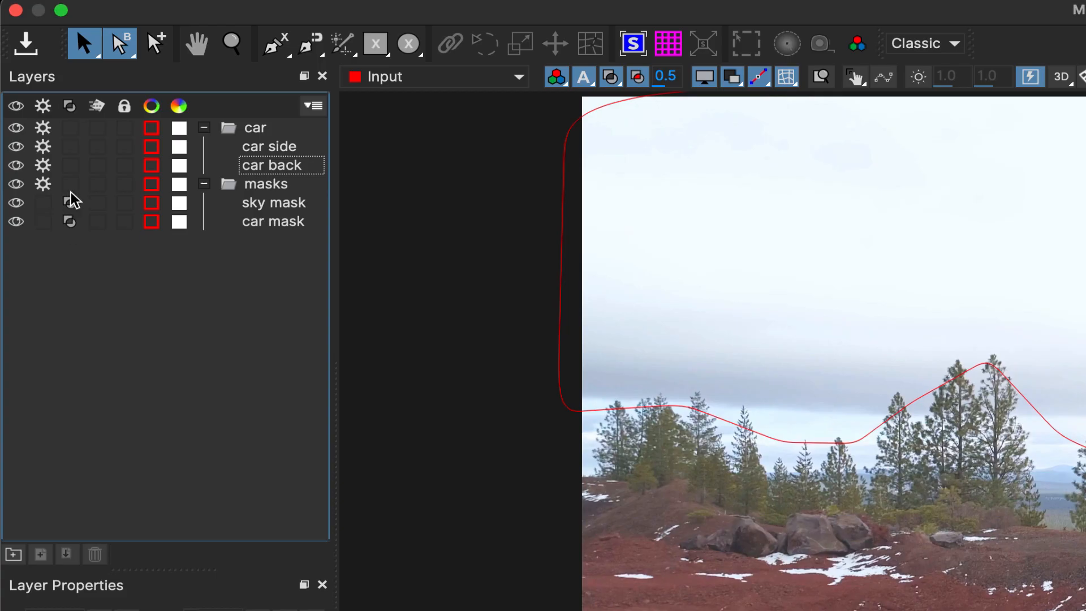
click(70, 184)
Flag the car group as a moving object and try to solve the camera
click(97, 128)
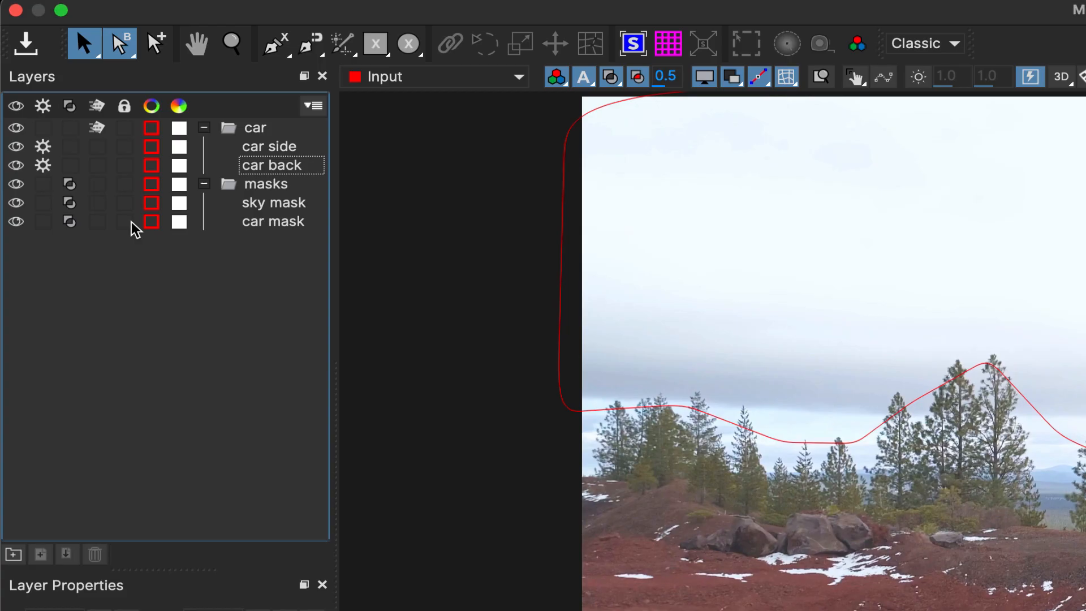
click(251, 132)
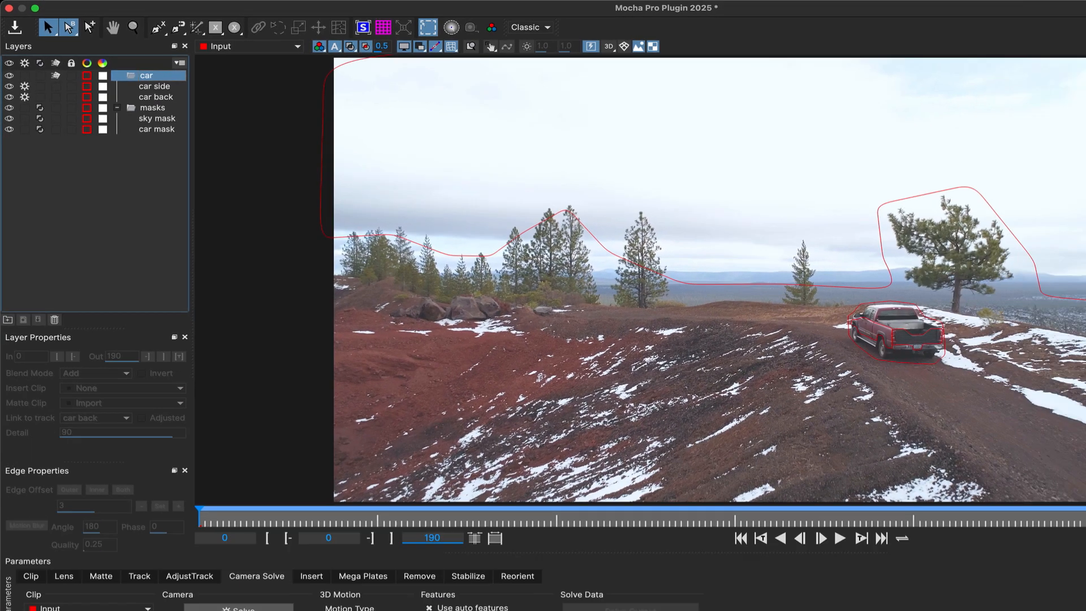
click(216, 501)
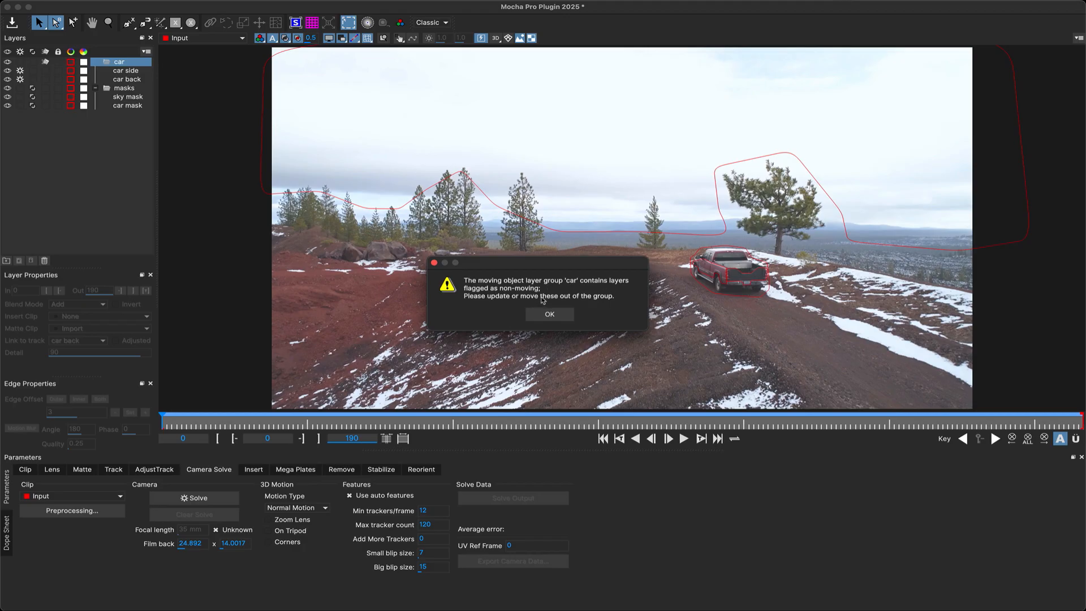
click(557, 314)
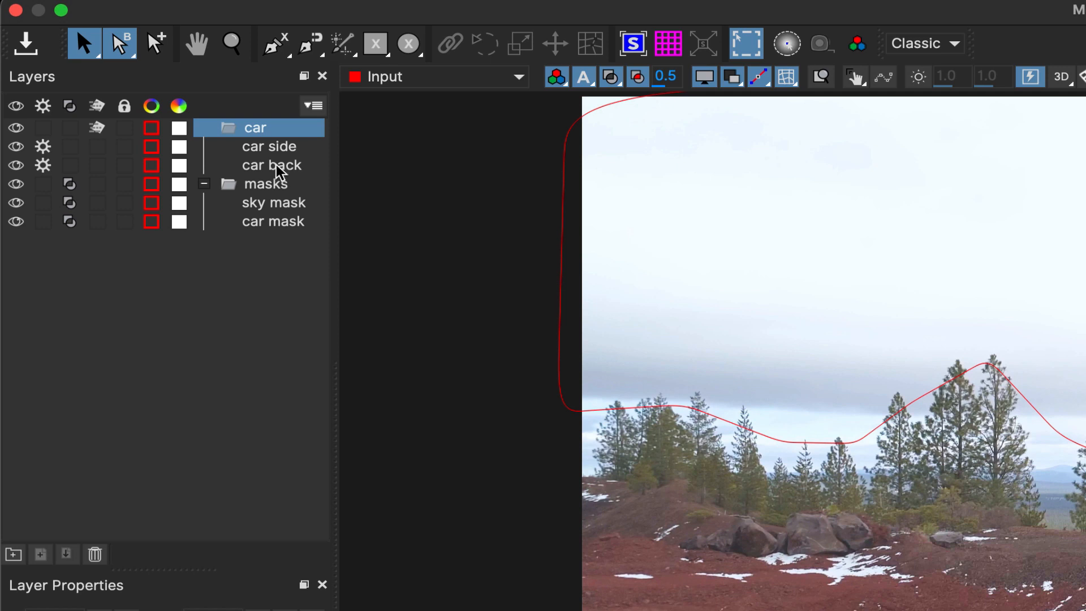
Take the car back layer out of the car group and flag both car side and car back as moving objects
drag(130, 81, 137, 130)
drag(293, 276, 286, 286)
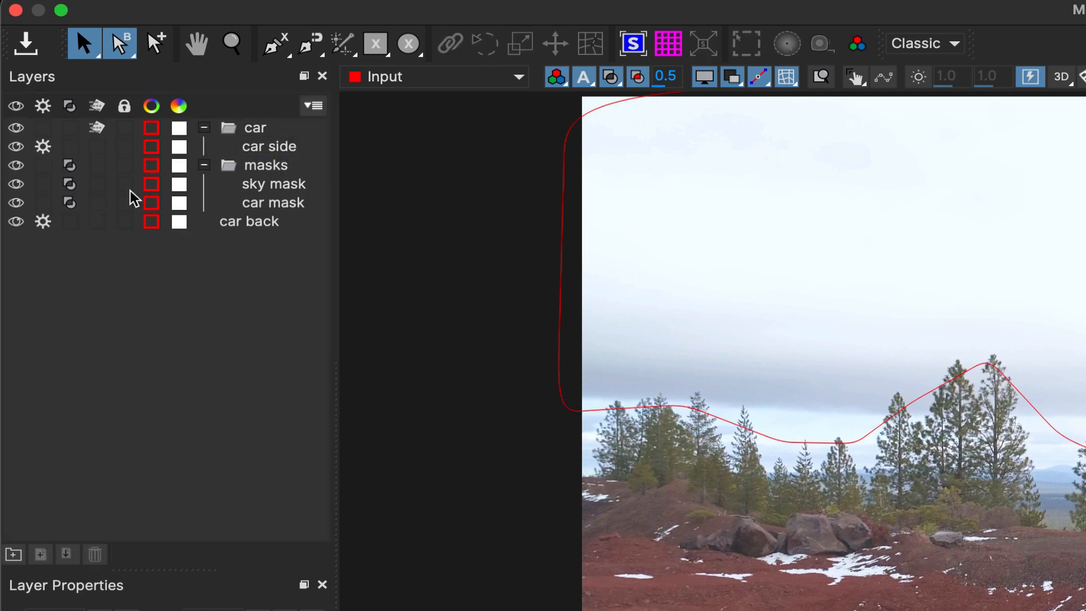
click(100, 147)
click(97, 221)
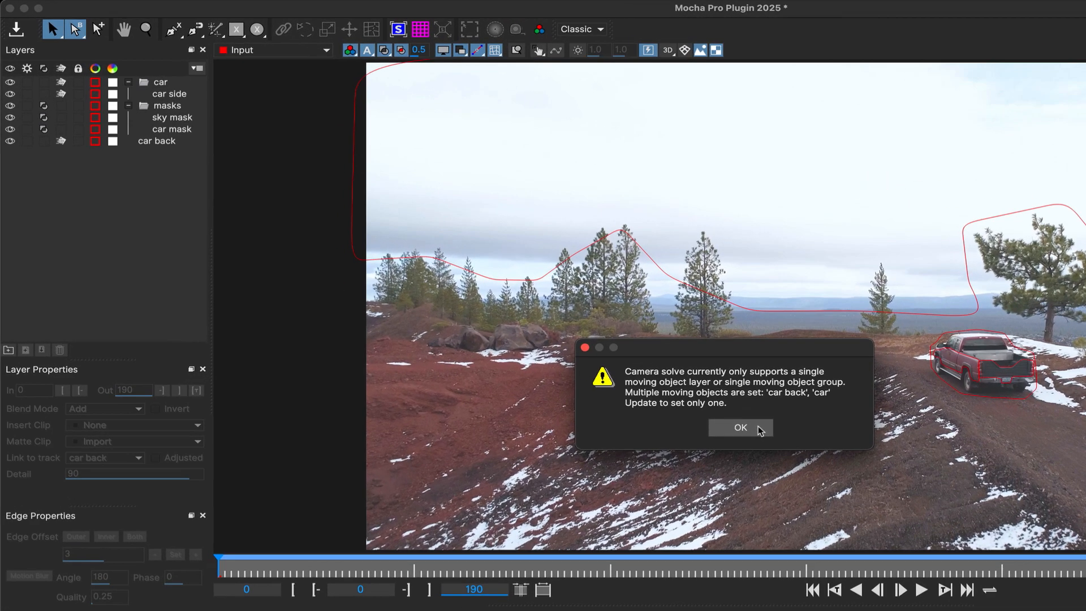
Return the car back layer to the car group beneath car side and select the group
click(550, 317)
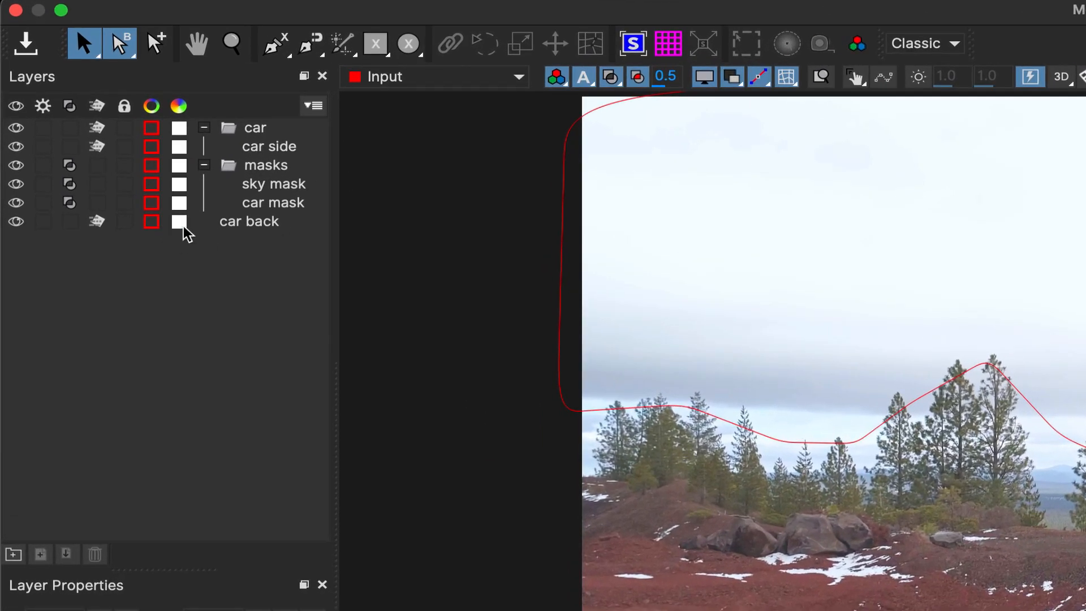
drag(232, 230, 252, 170)
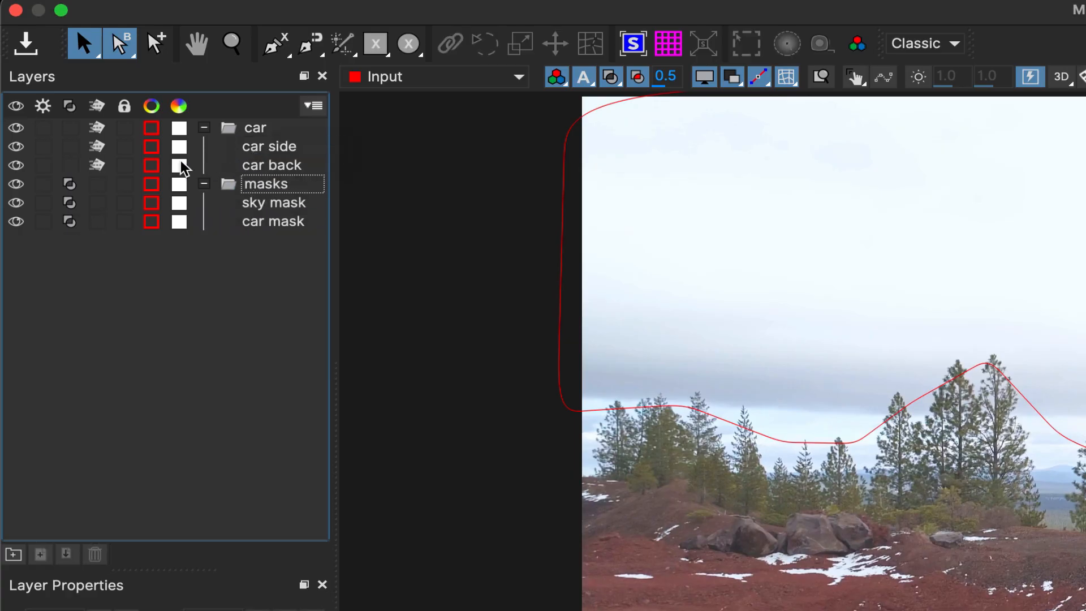
click(254, 129)
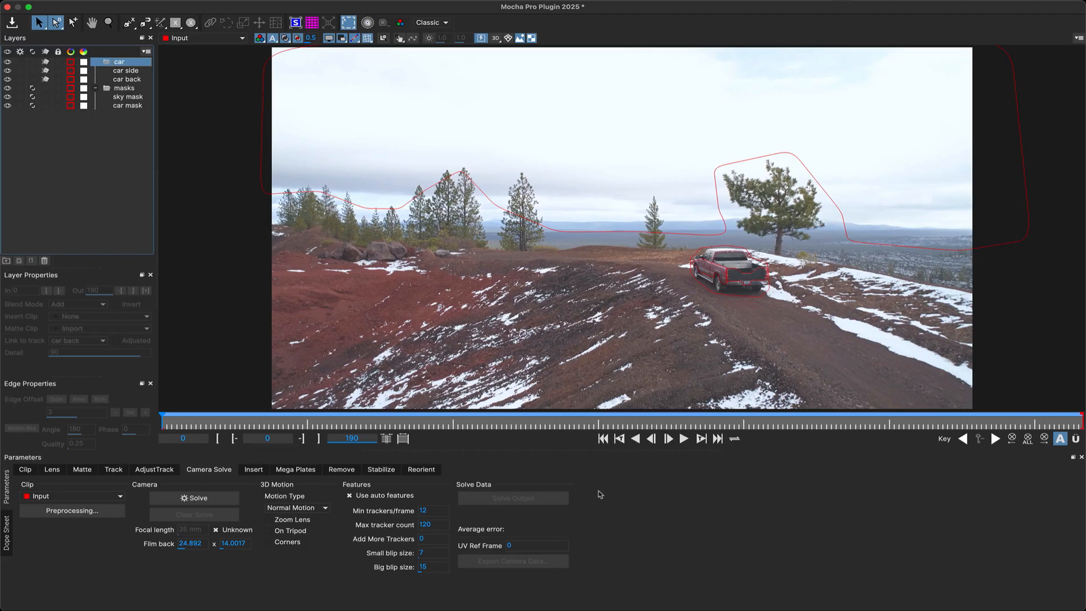
Set the maximum tracker count to 240 and run the camera solve
click(364, 437)
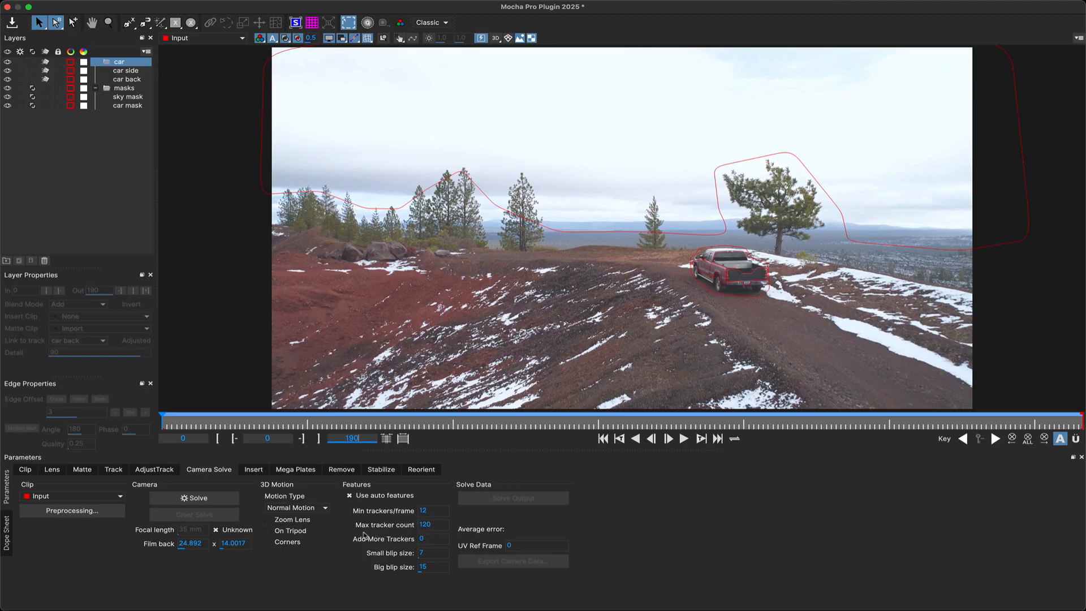
click(435, 527)
text(240)
key(Return)
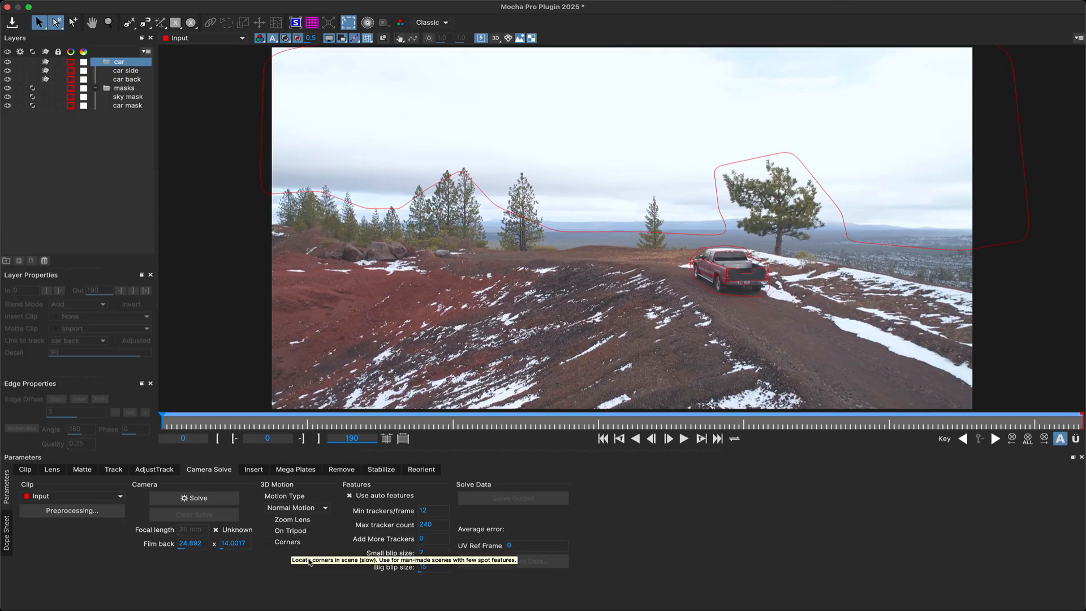
click(218, 498)
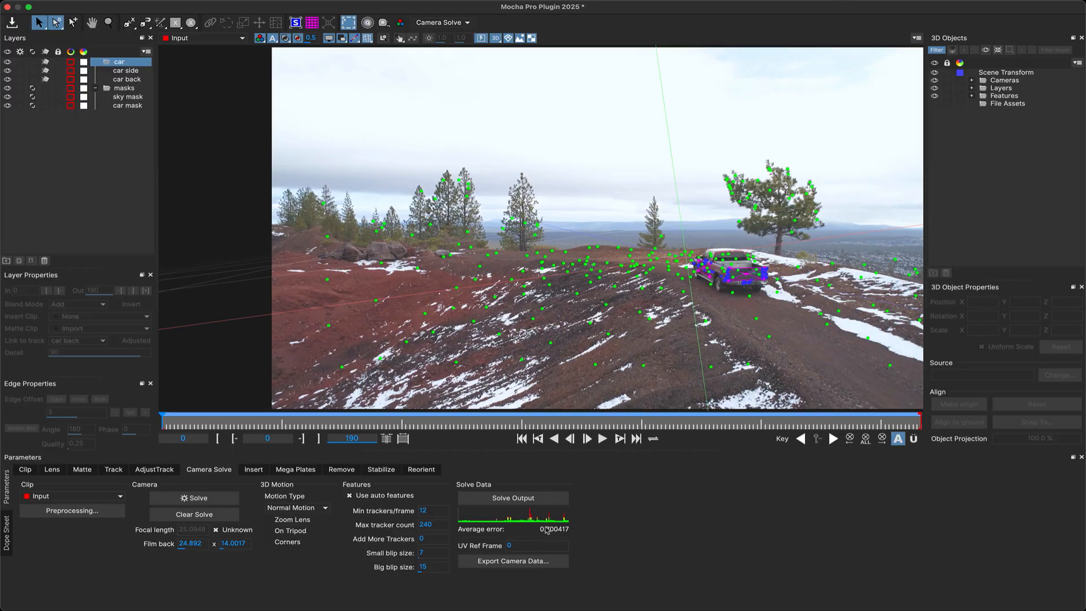
Read through the solver output log for the camera and object errors, and close it
click(508, 504)
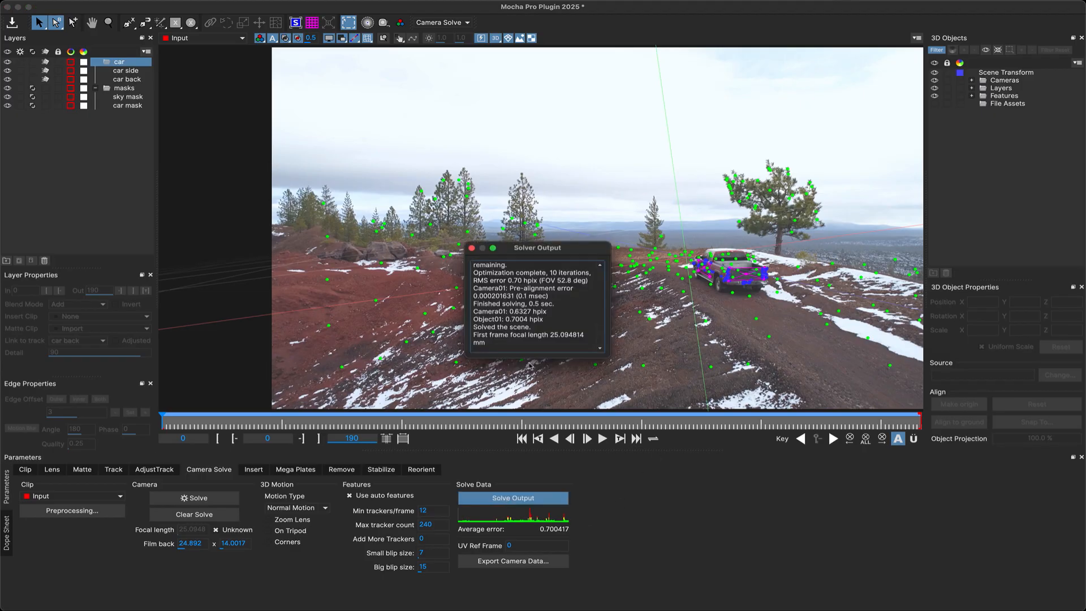
drag(509, 312, 544, 319)
click(472, 247)
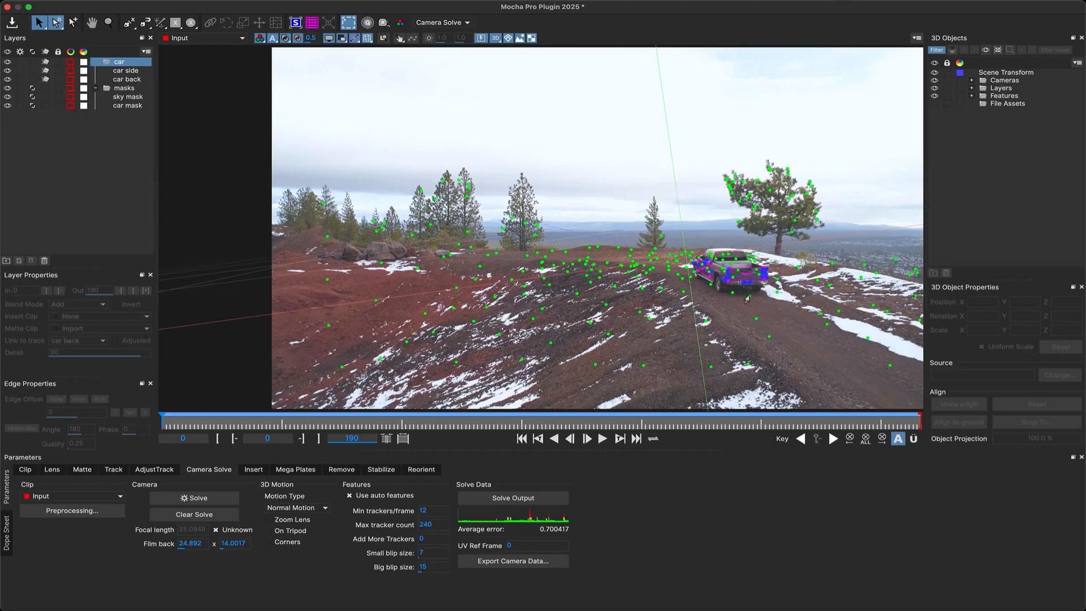
Make the feature point on the road just behind the truck the scene origin and check it with the footage hidden
click(748, 300)
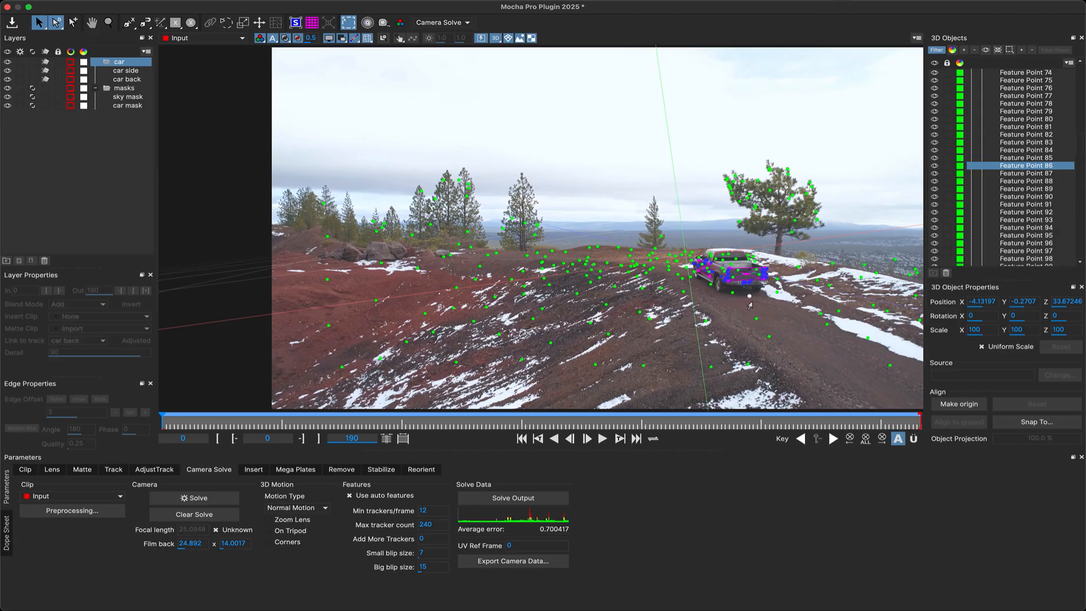
click(948, 406)
click(519, 38)
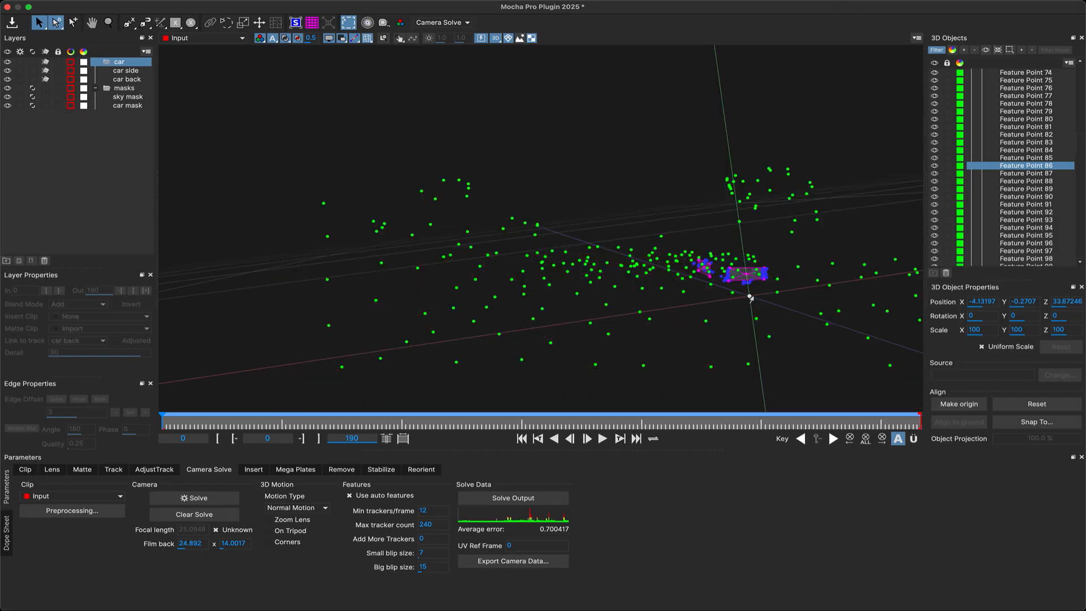
click(520, 39)
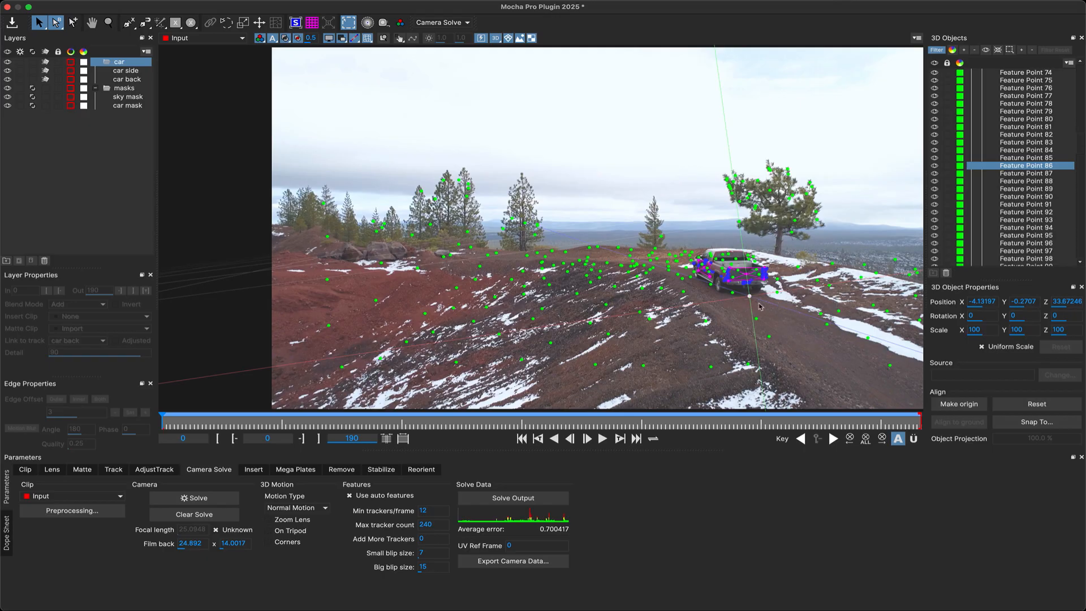
Examine a batch of feature points on and beside the road across the shot, and clear the selection
key(shift)
drag(883, 355, 730, 292)
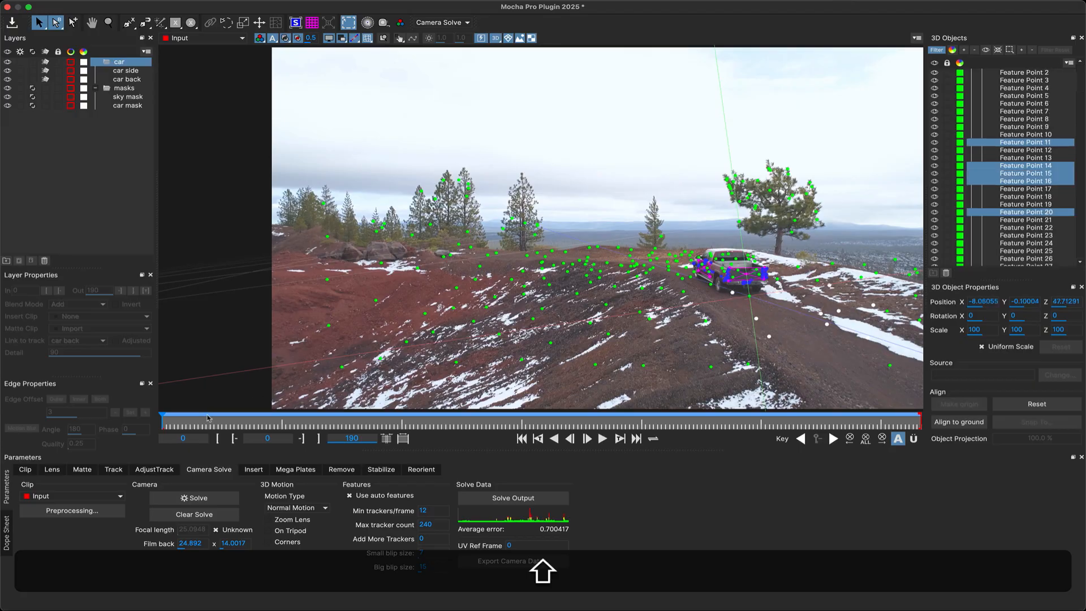
drag(163, 421, 829, 289)
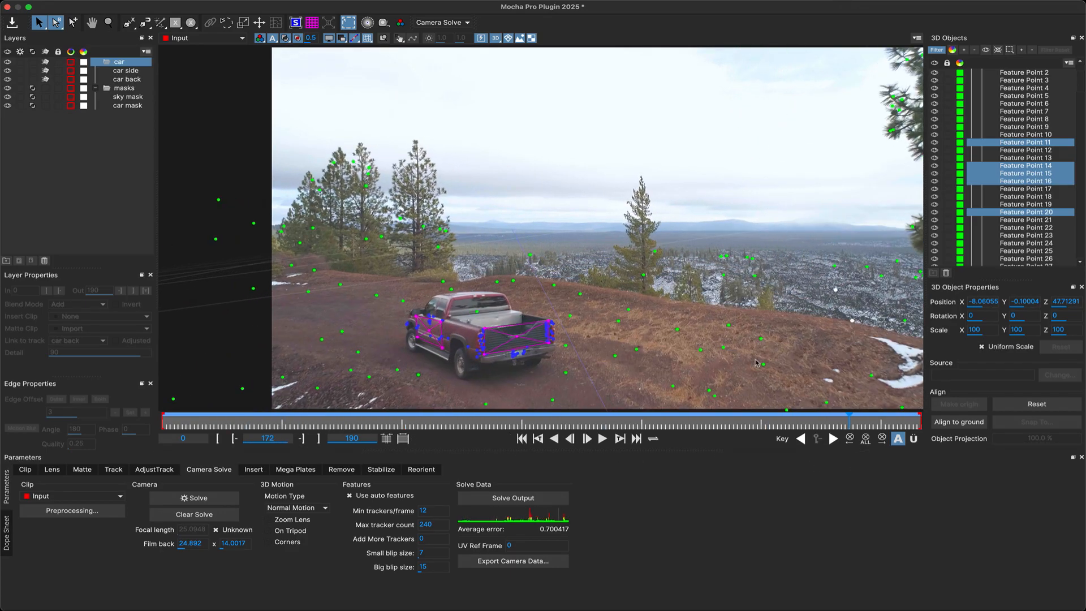
drag(878, 423, 123, 399)
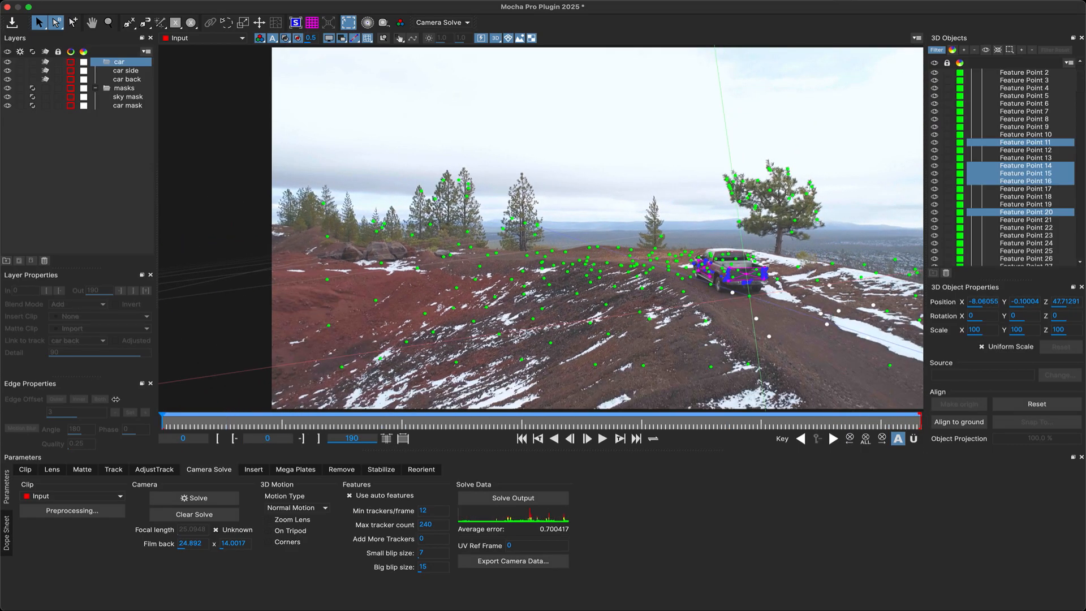
click(828, 349)
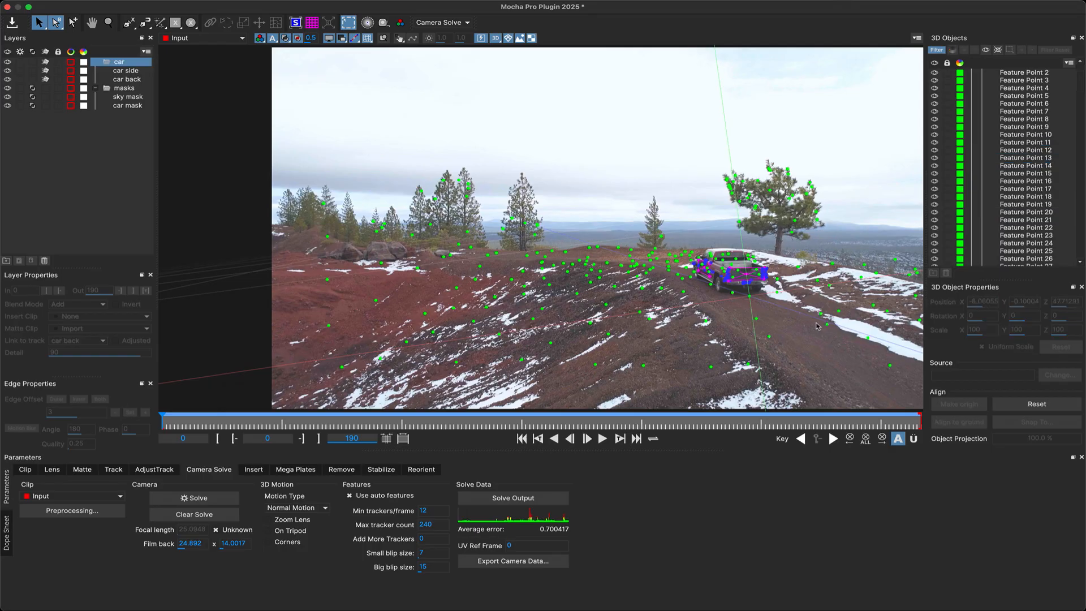
Select several feature points on the road surface behind the truck and align them to the ground
click(827, 324)
shift+click(756, 319)
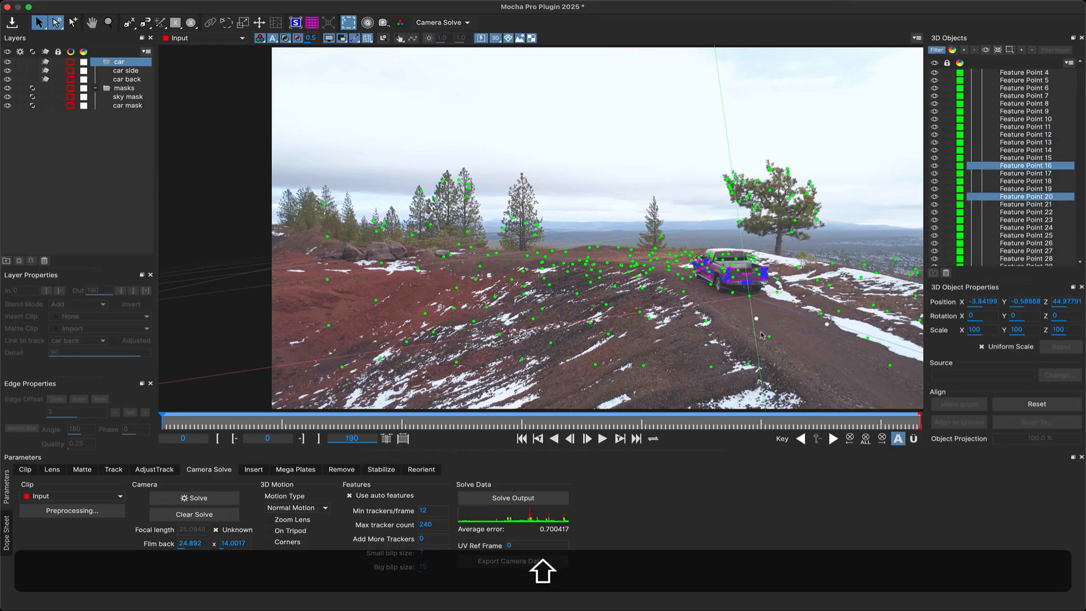
shift+click(770, 337)
shift+click(749, 295)
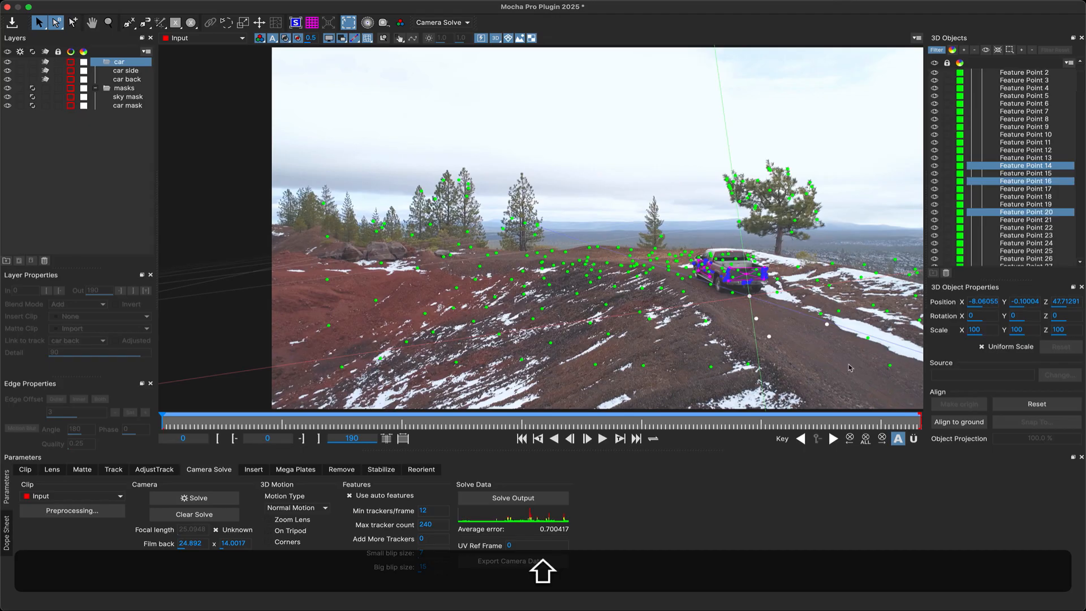
shift+click(889, 366)
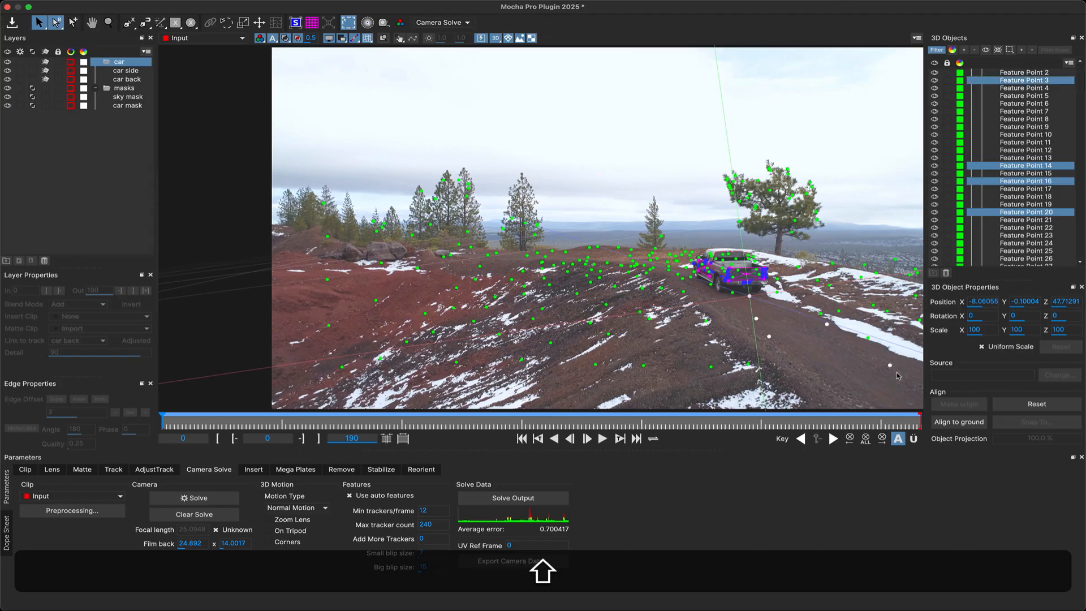
click(958, 422)
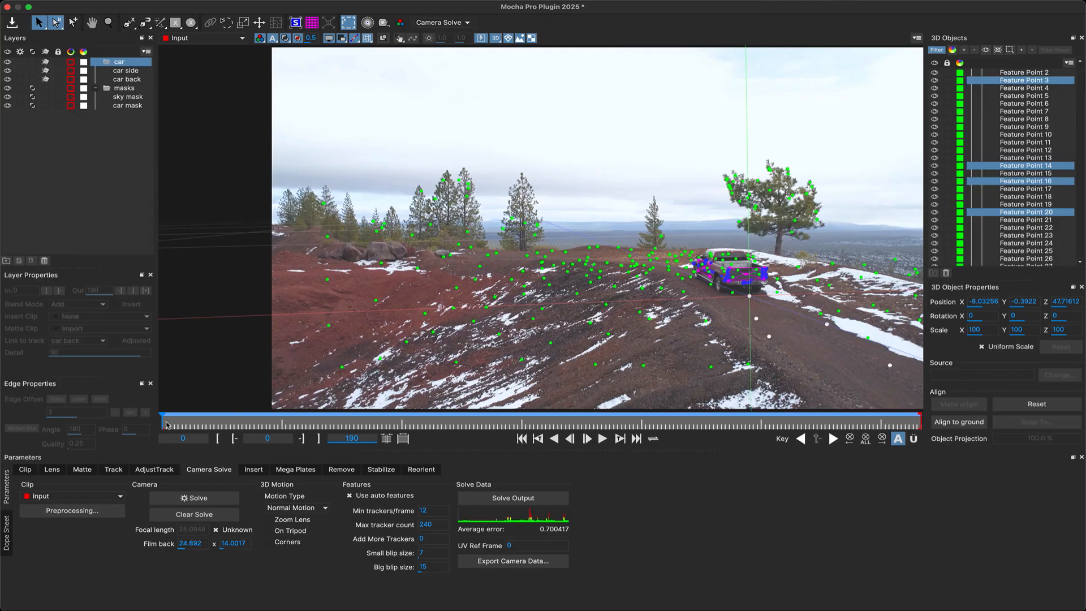
Check the ground alignment by scrubbing the footage and orbiting the solved scene in perspective, and return to the camera view
drag(163, 421, 24, 434)
key(alt)
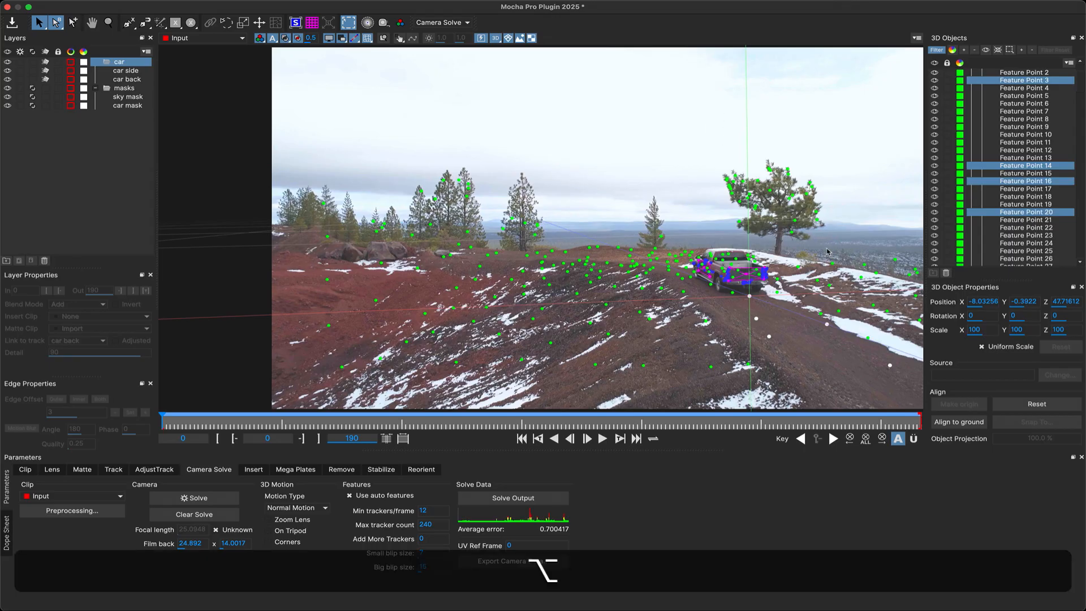
drag(839, 253, 797, 268)
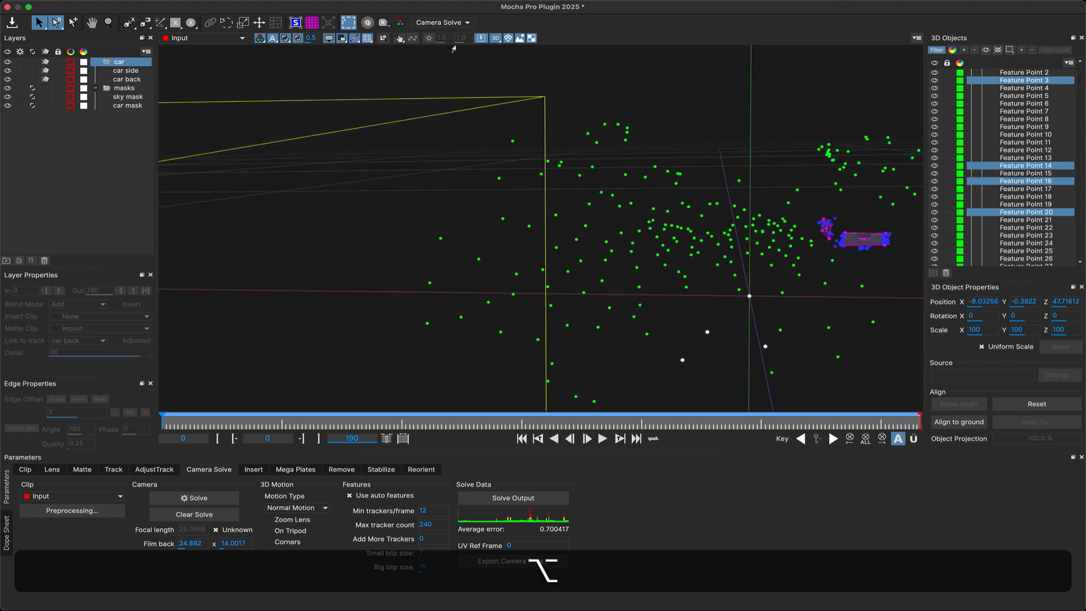
click(496, 39)
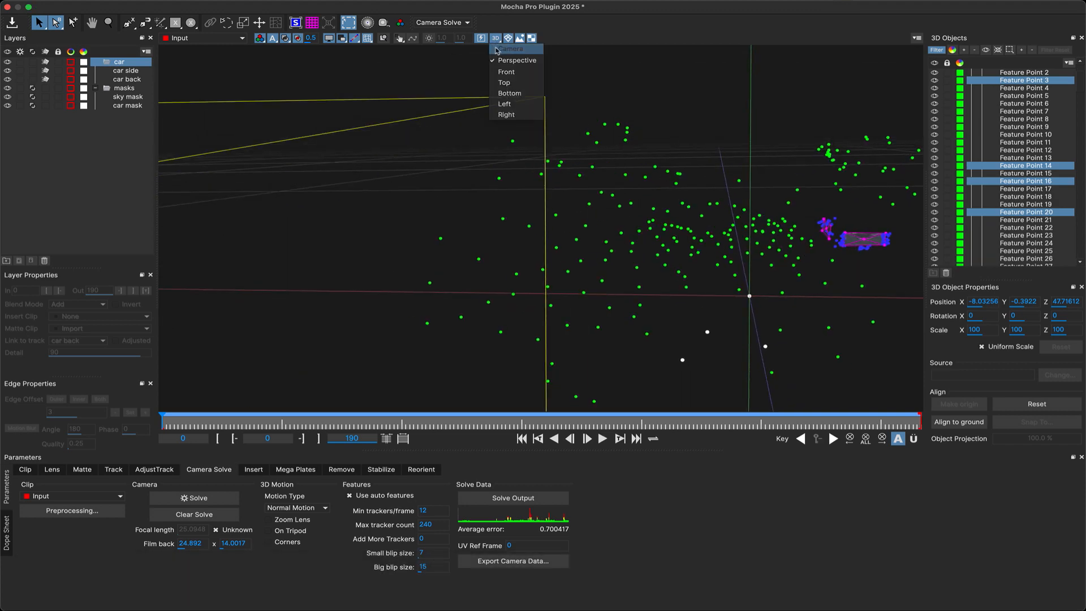
click(505, 116)
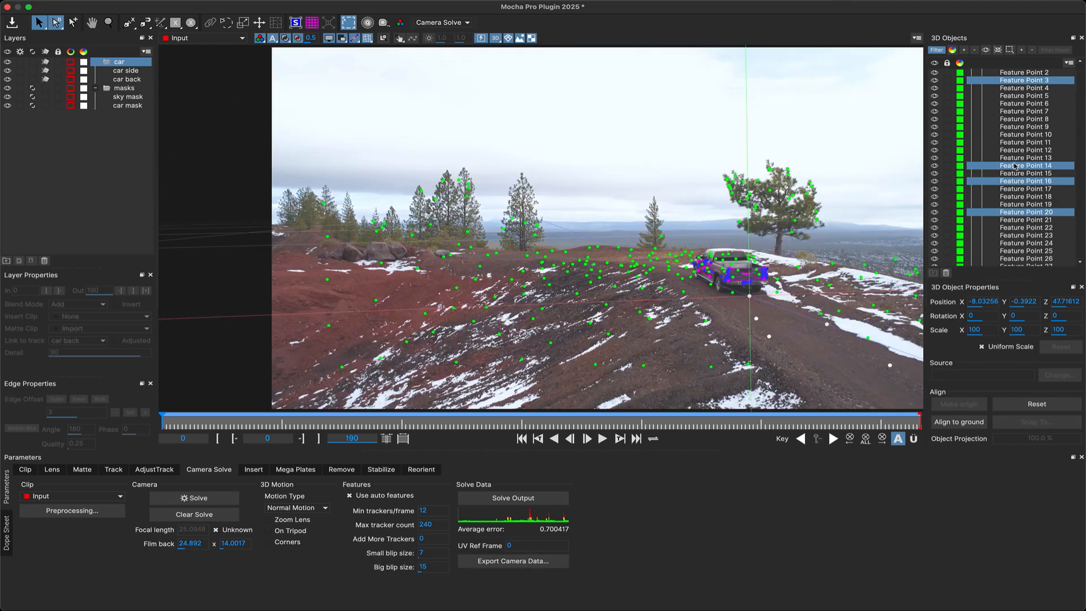
Collapse the Features group, expand the Layers group in the 3D objects and select the car layer
scroll(1018, 170, up, 3)
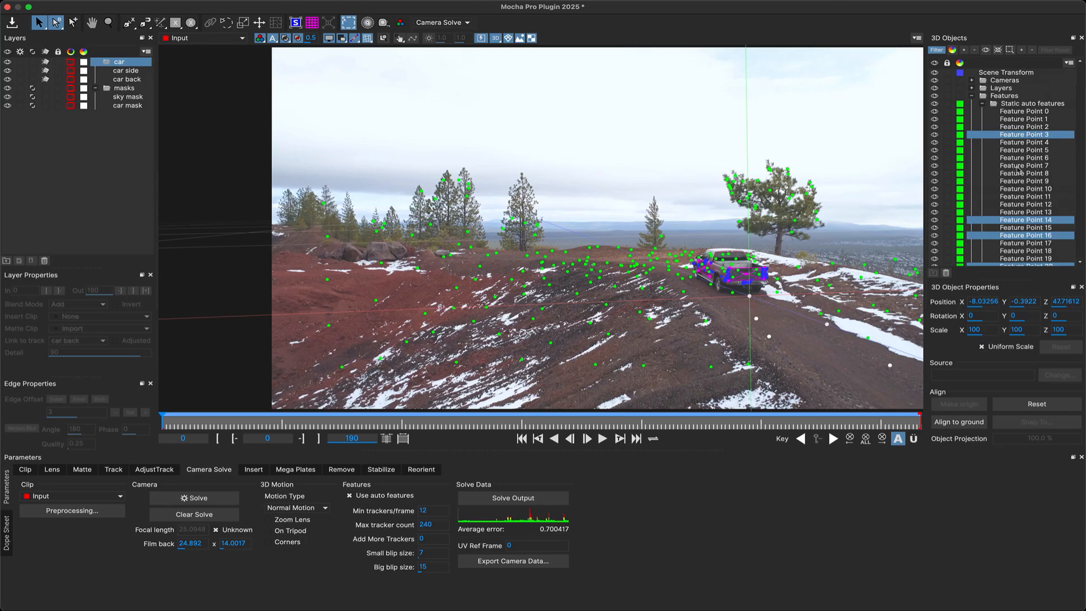
click(972, 95)
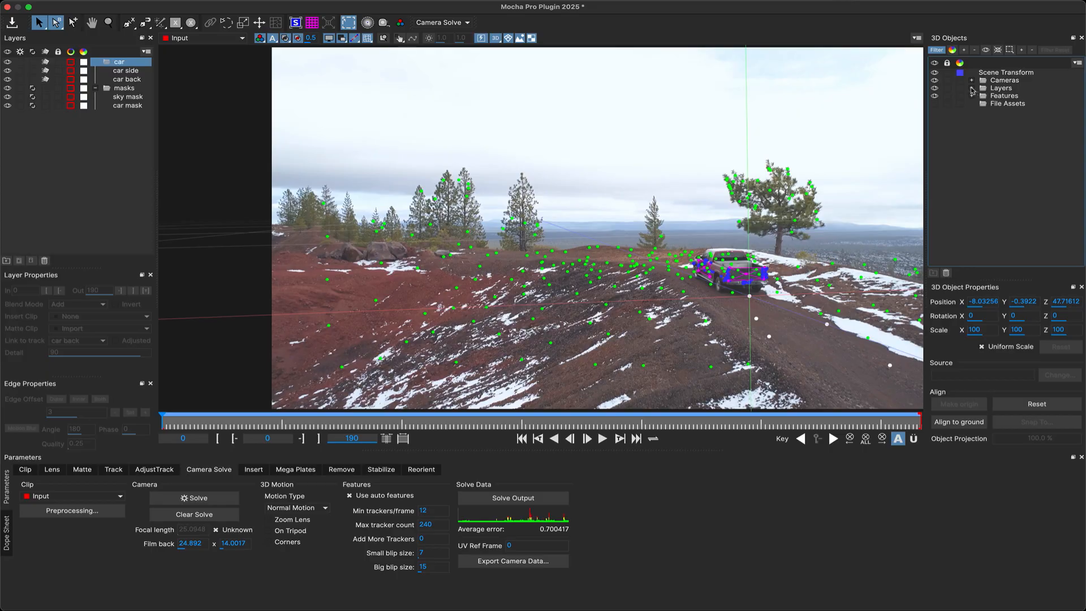
click(972, 89)
click(998, 96)
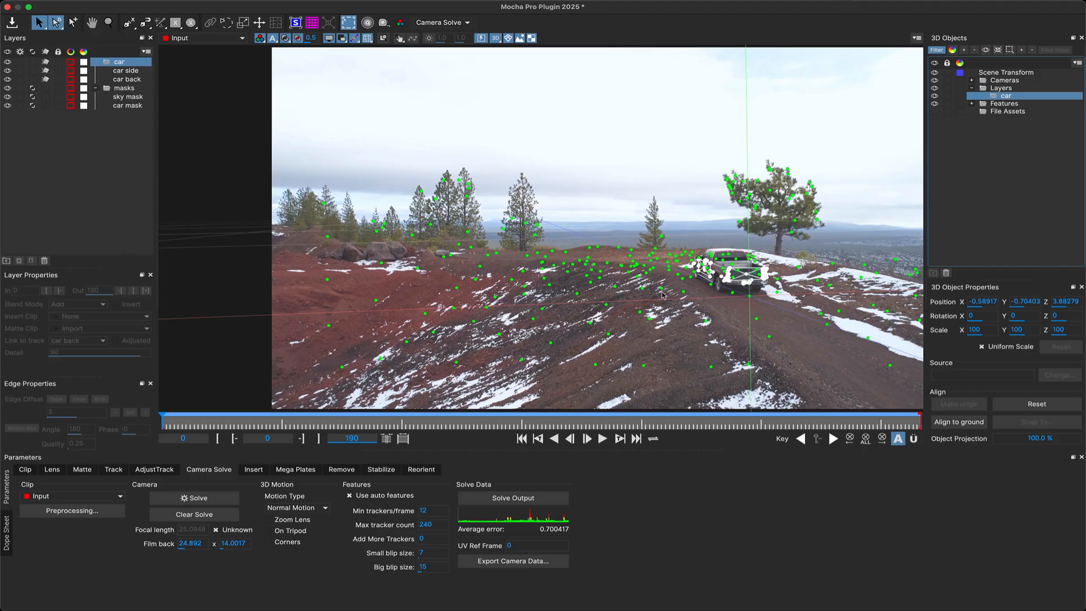
In the Left view, adjust the car's Object Projection so the truck sits just above the ground line near the scene origin
click(496, 39)
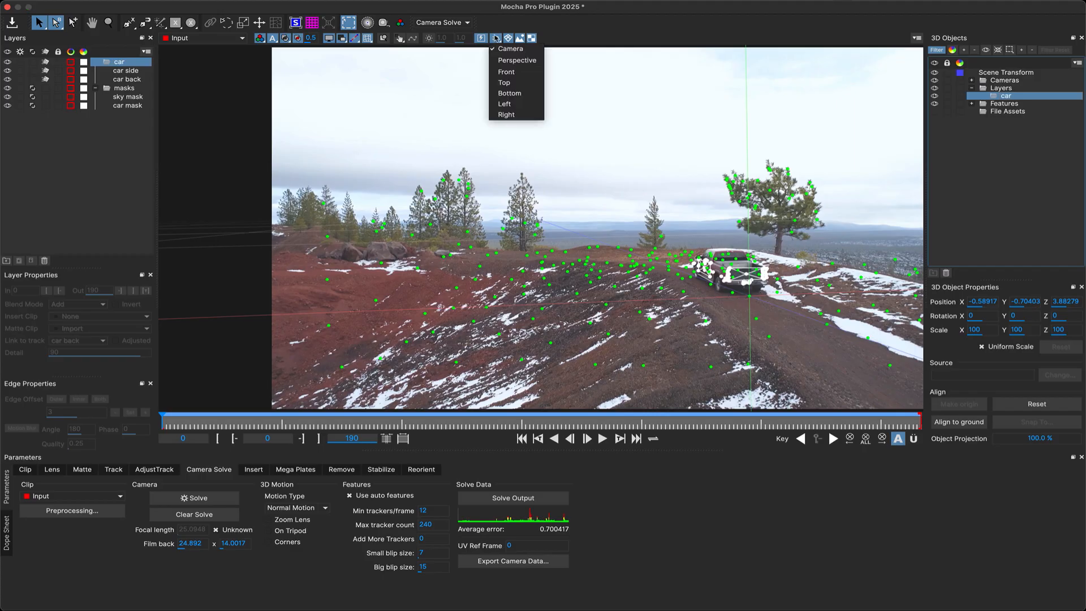
click(506, 106)
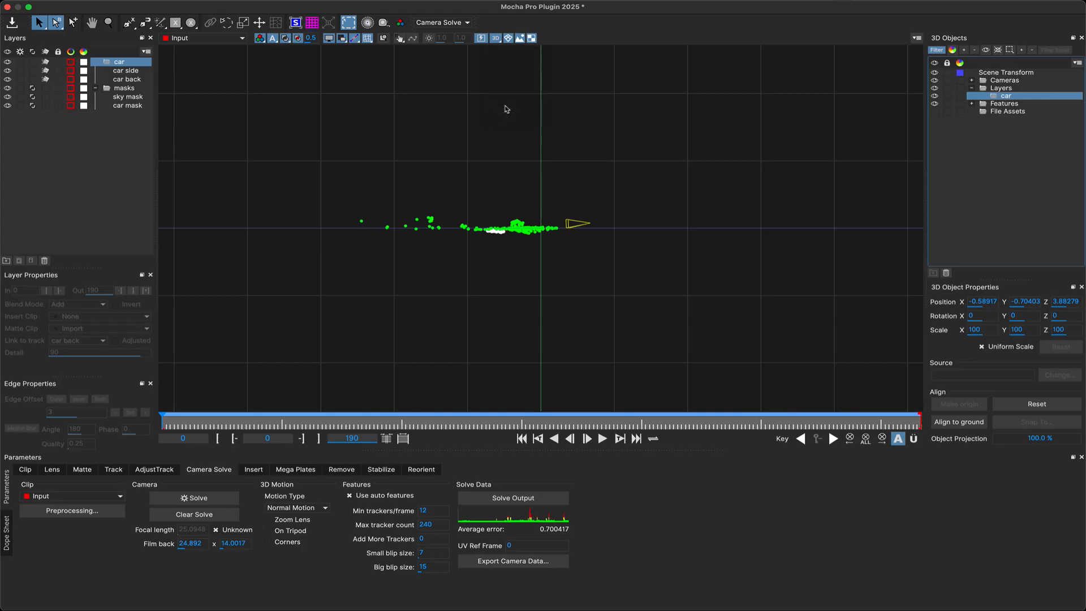
scroll(515, 237, up, 10)
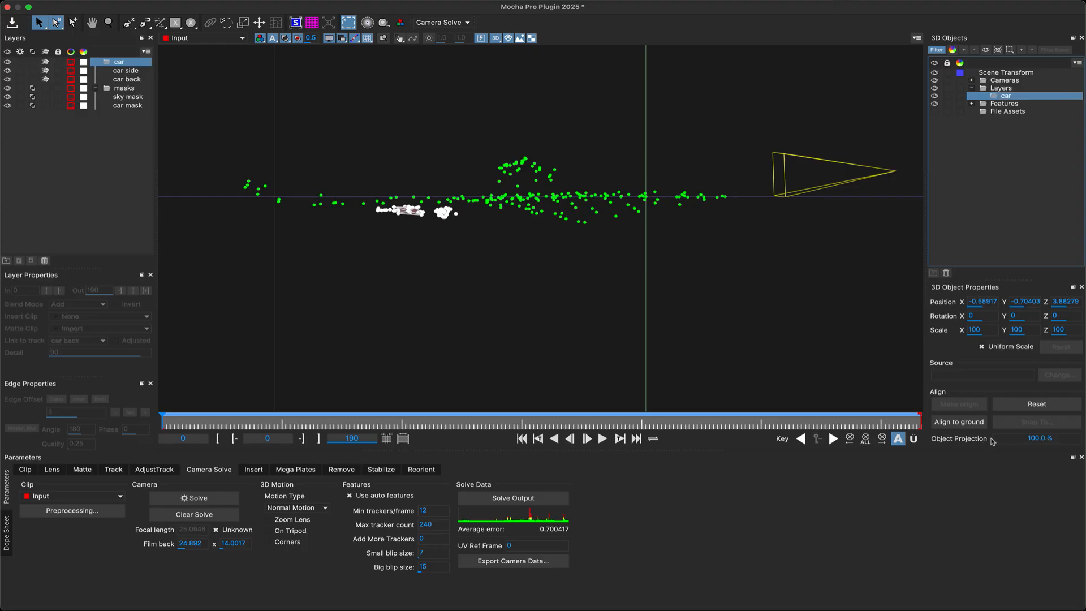
drag(1058, 440, 966, 446)
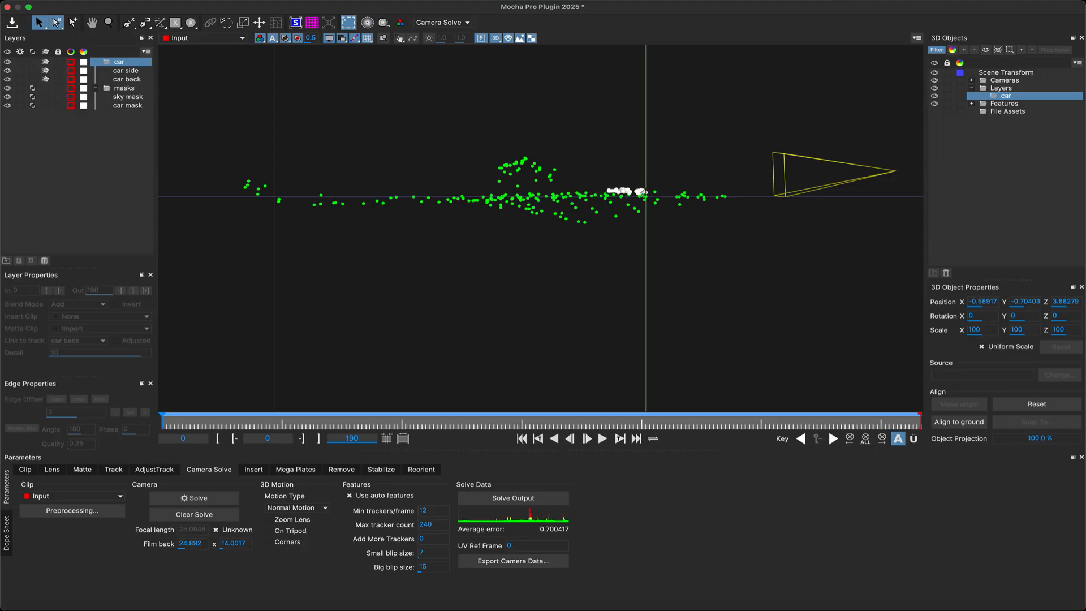
scroll(643, 193, up, 5)
scroll(643, 193, up, 2)
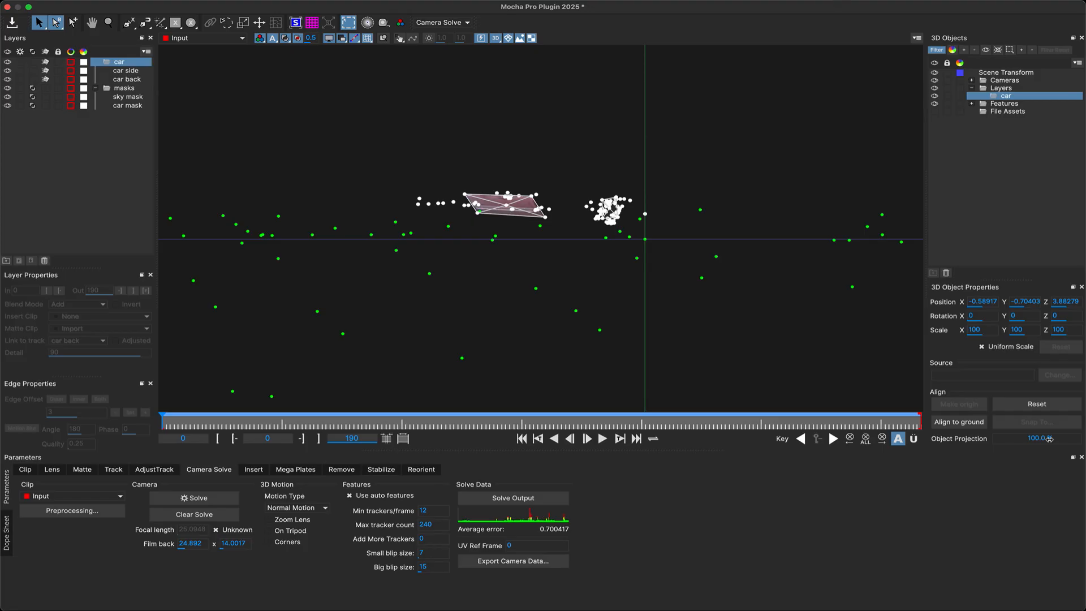
drag(1050, 438, 1049, 424)
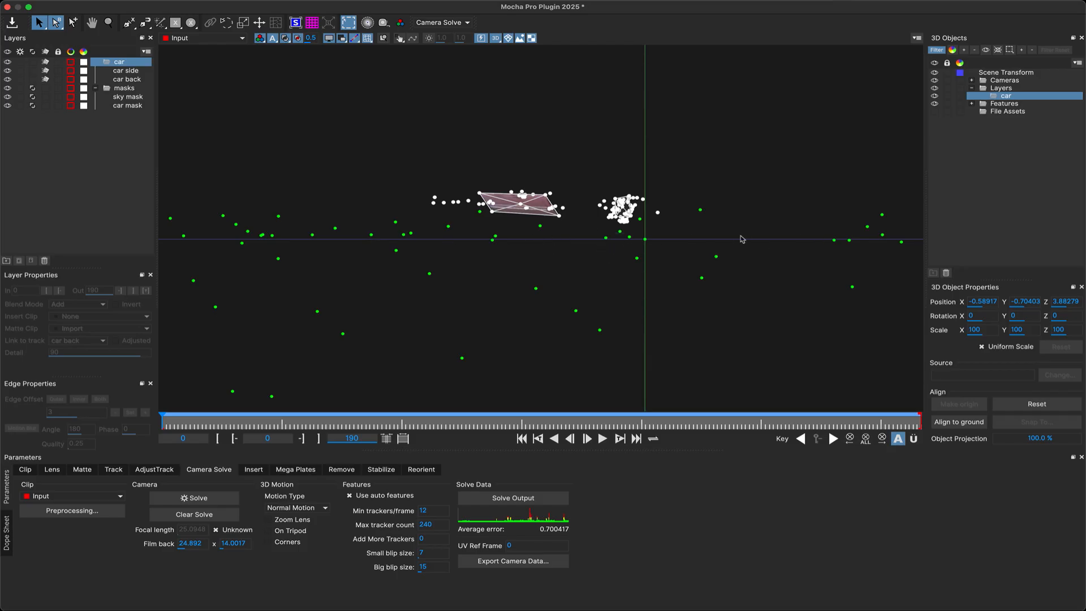
Check the truck's placement by scrubbing the shot in both camera and perspective views, and return to the camera view
click(496, 37)
click(498, 49)
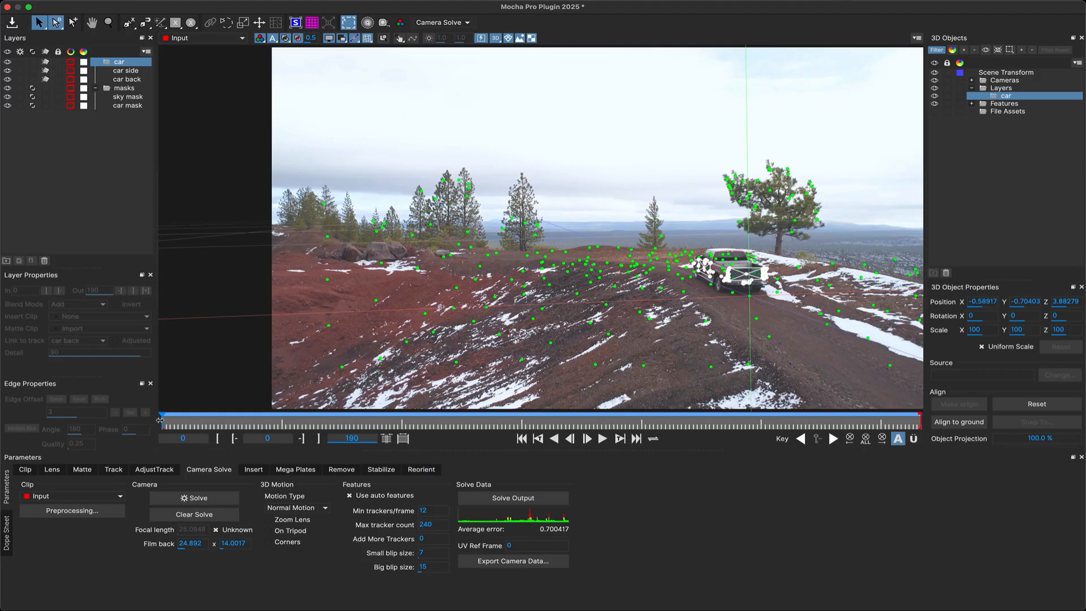
drag(162, 419, 138, 386)
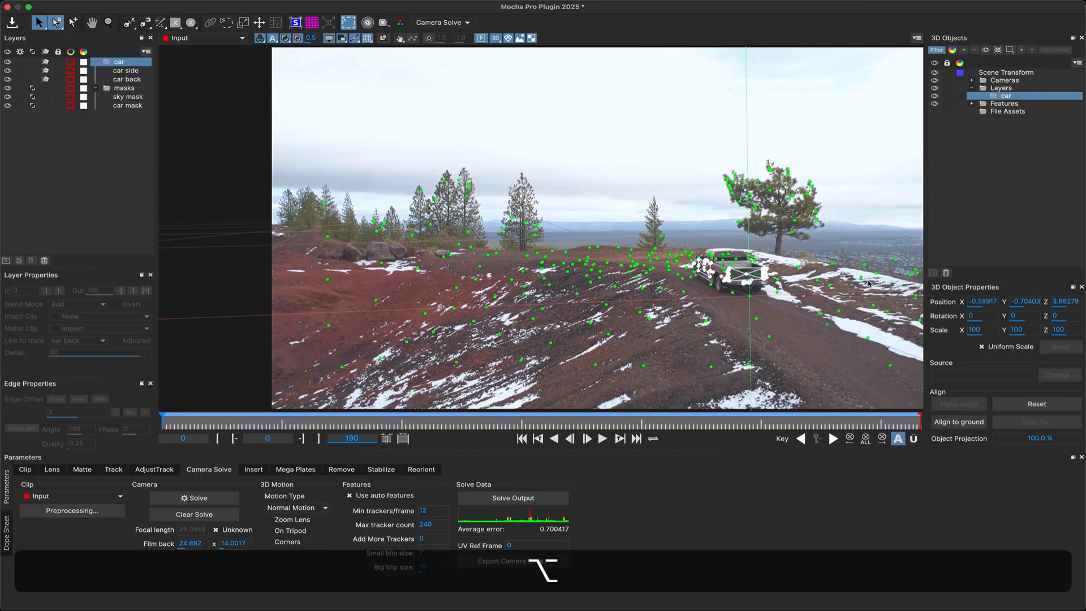
drag(766, 339, 810, 339)
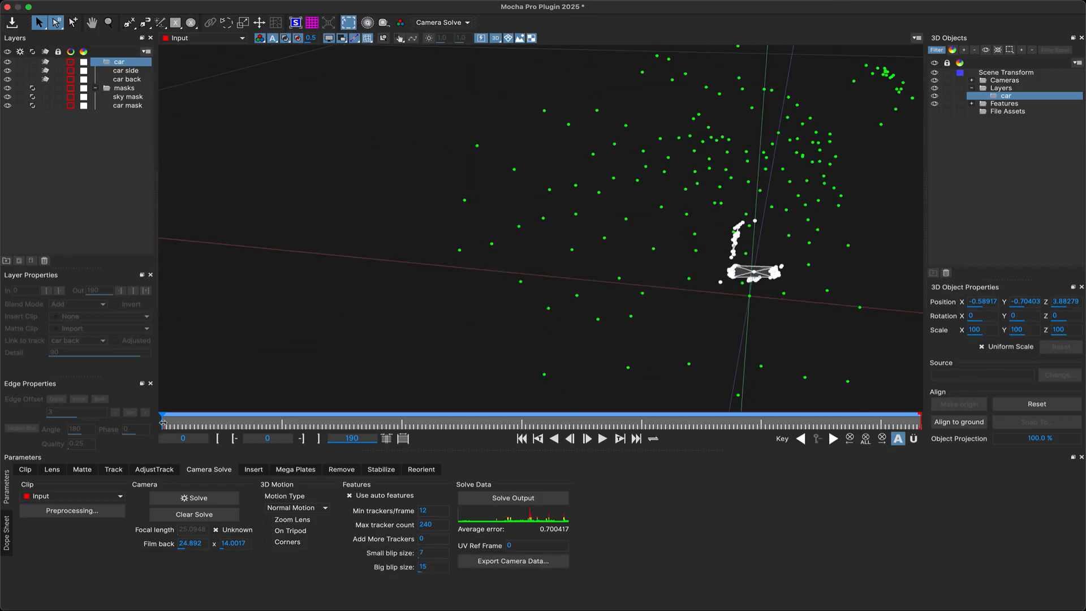
drag(164, 421, 141, 387)
click(493, 41)
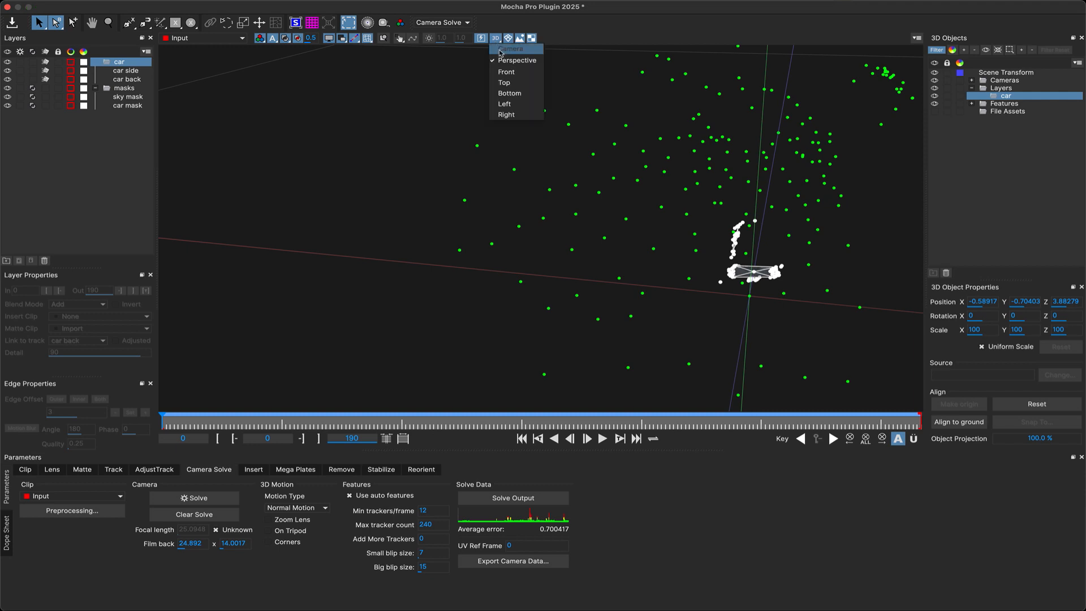
click(500, 51)
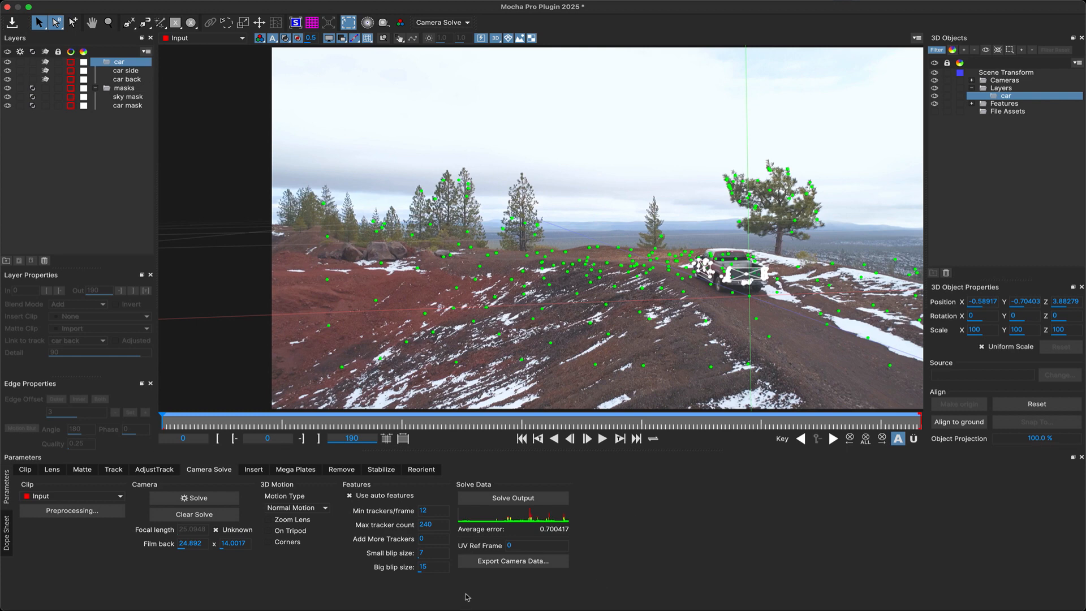
Open the camera data export, look through the After Effects, USD and Alembic formats, and choose FBX 3D Data - 7.7.0
click(526, 562)
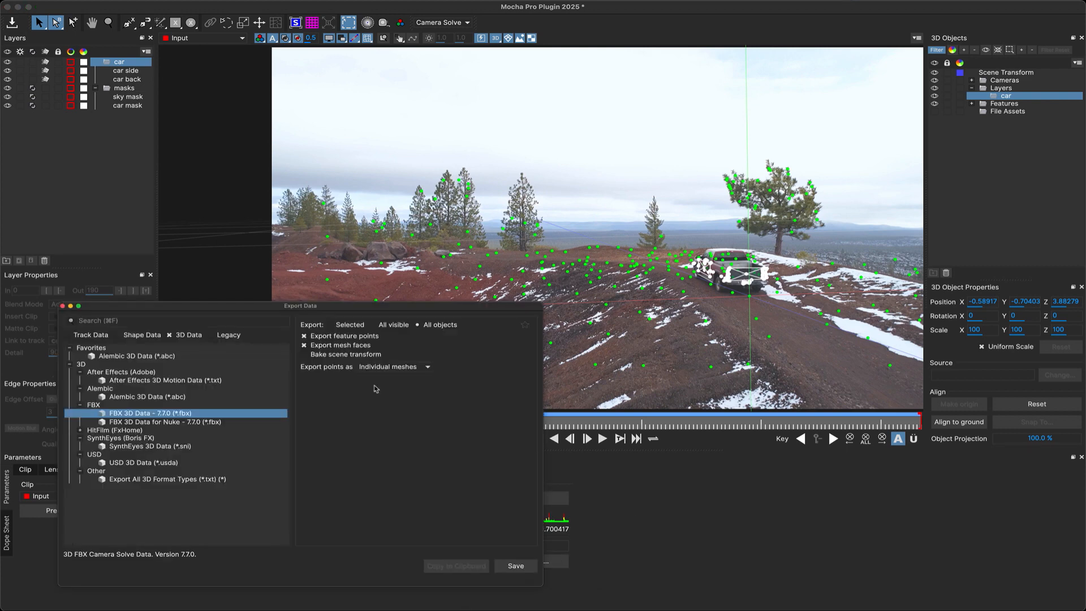
drag(242, 306, 349, 122)
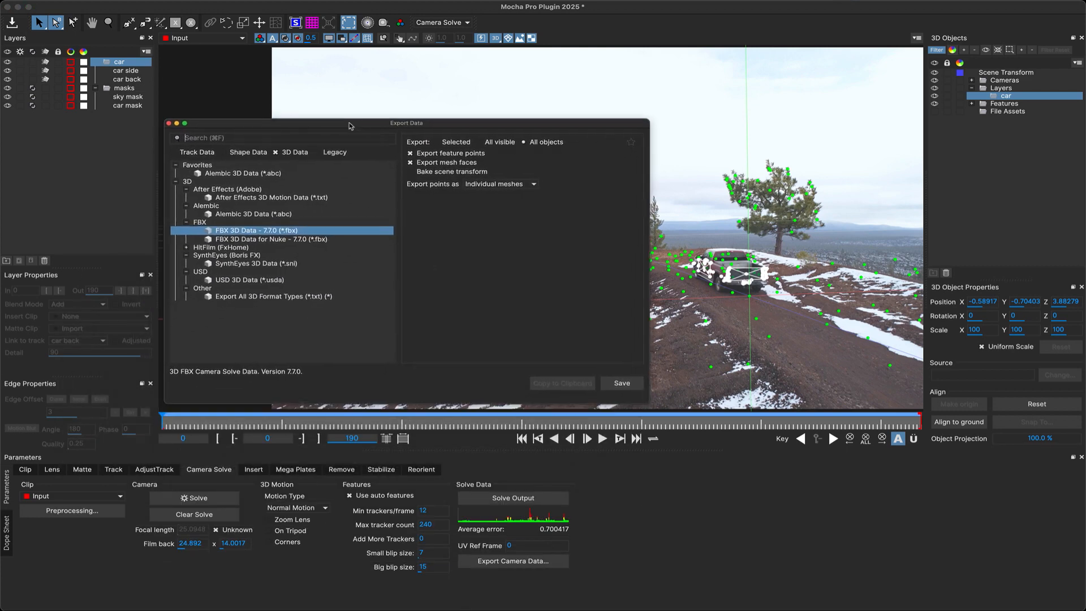
click(284, 196)
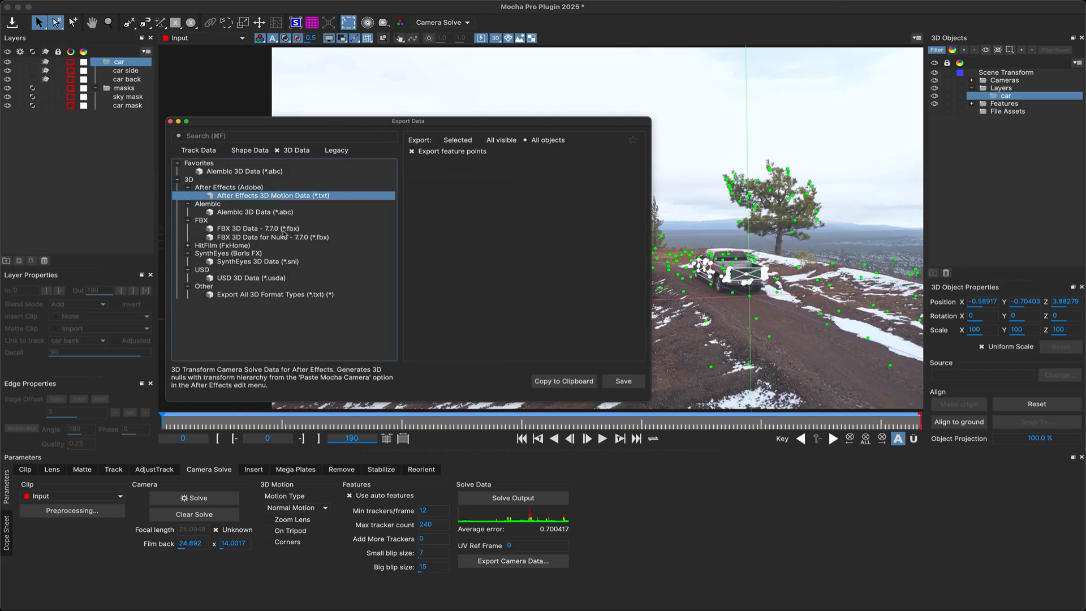
click(238, 229)
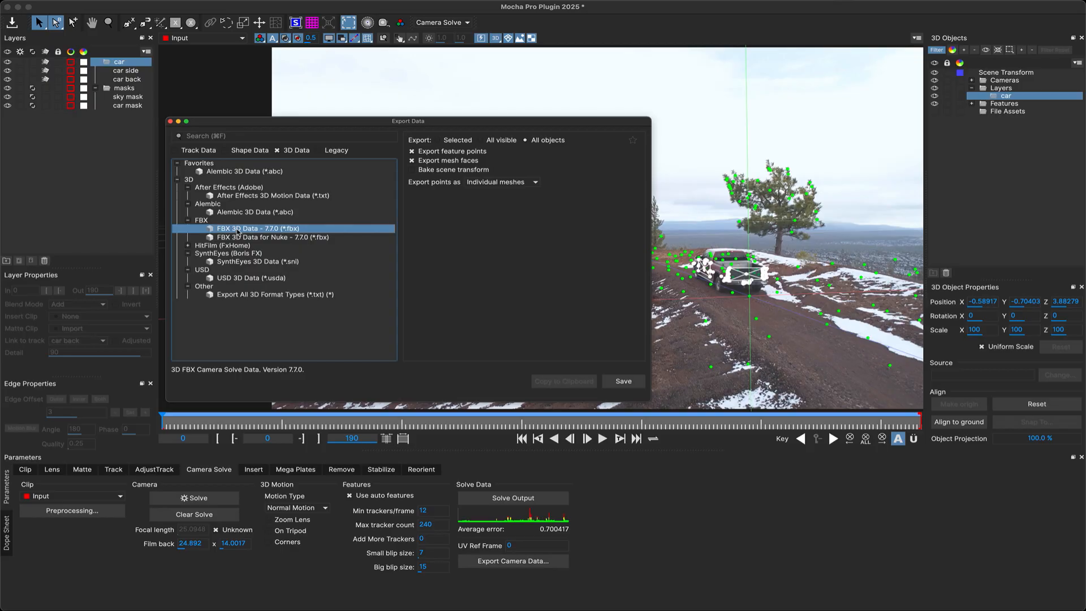
click(237, 278)
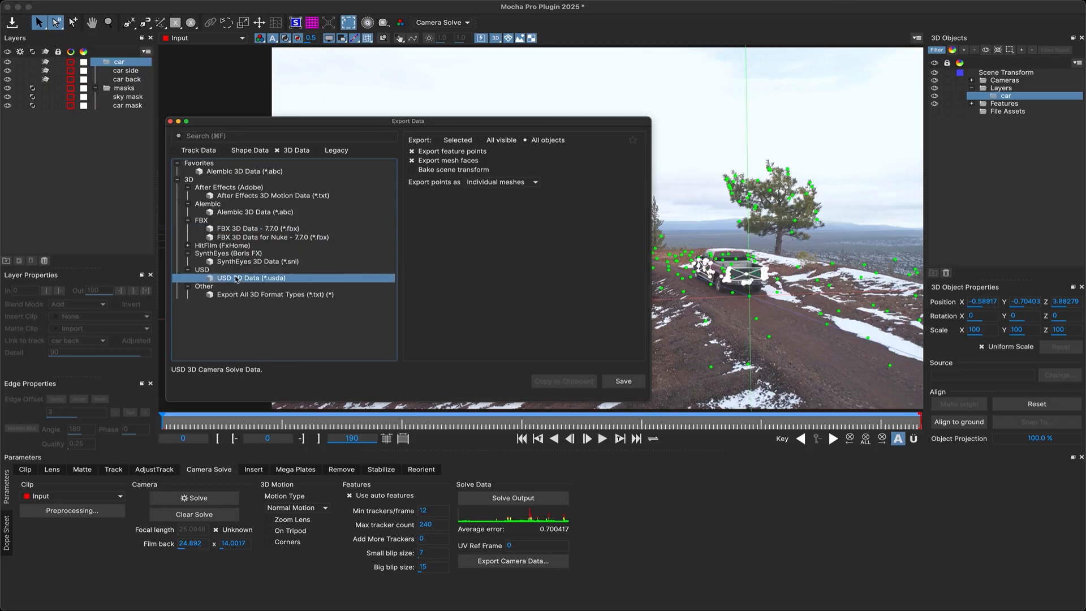
click(276, 213)
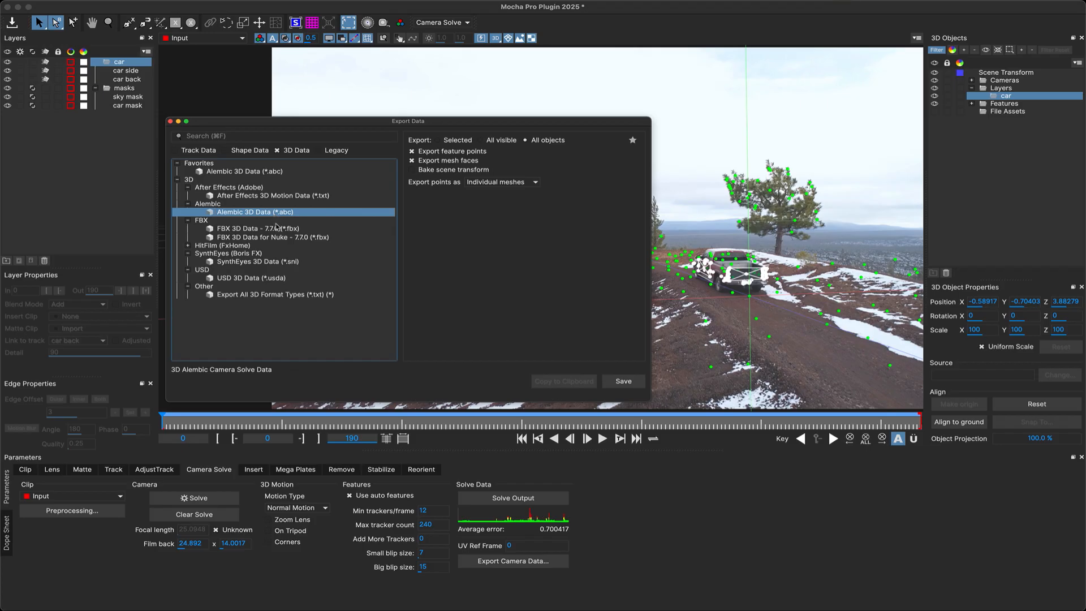
click(276, 229)
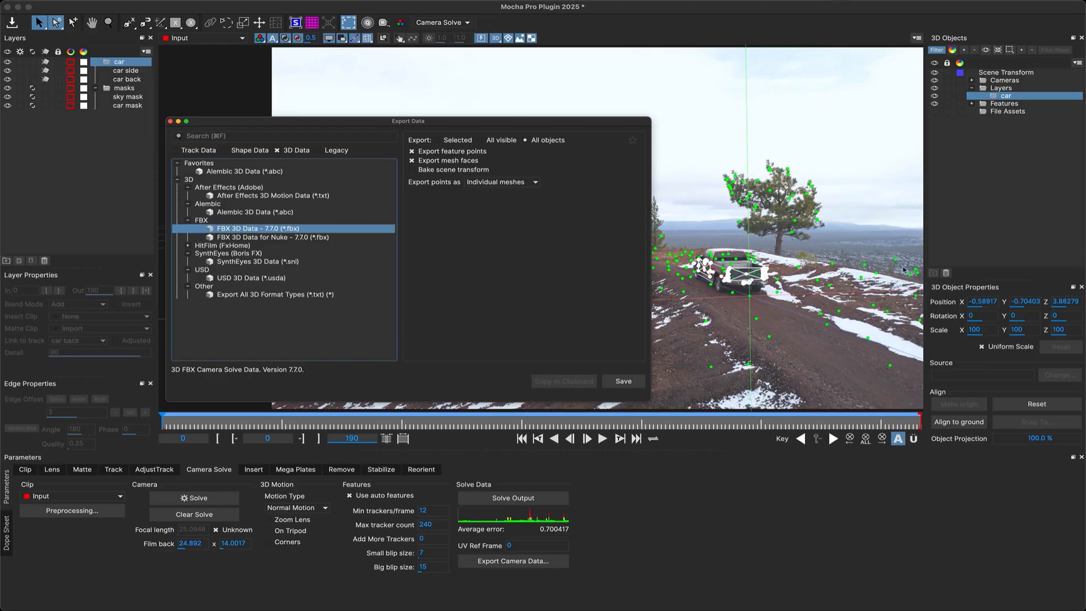
At frame 190, select the distant feature points in the valley and invert the selection to leave them out
click(162, 421)
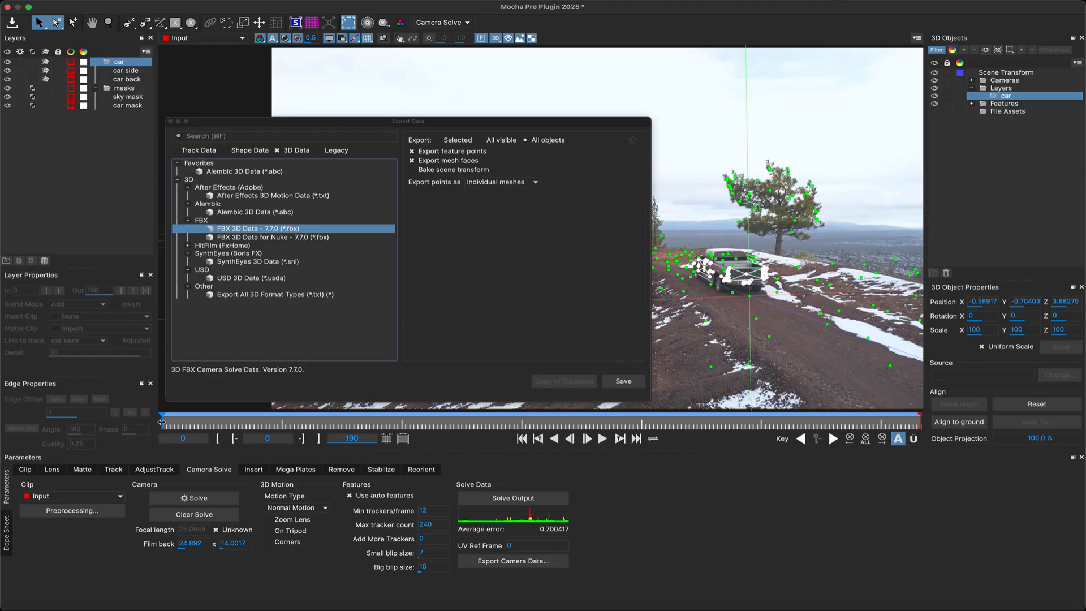
drag(162, 422, 936, 423)
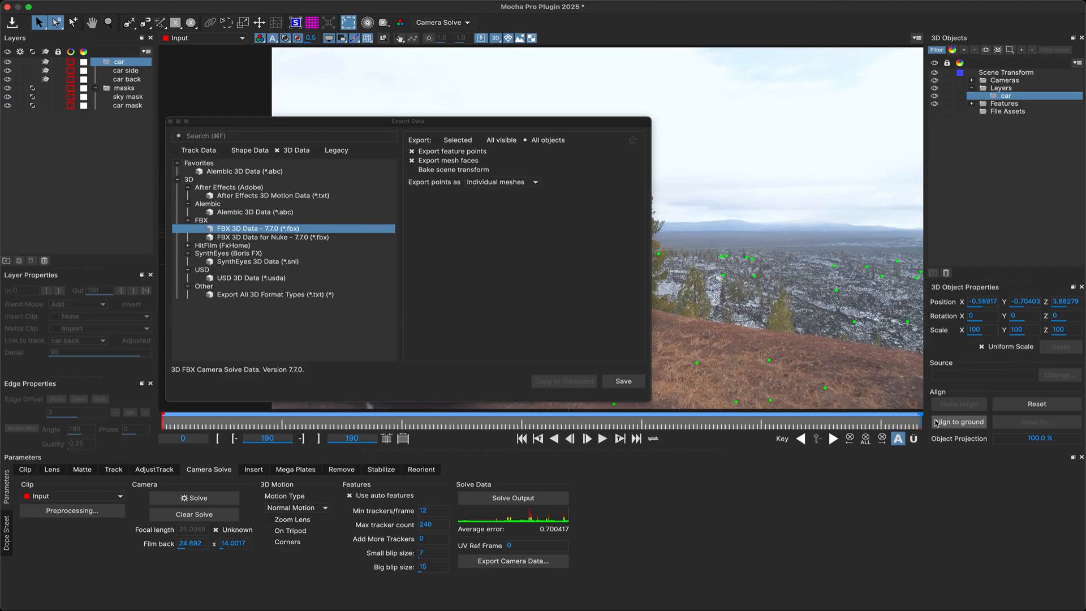
click(936, 423)
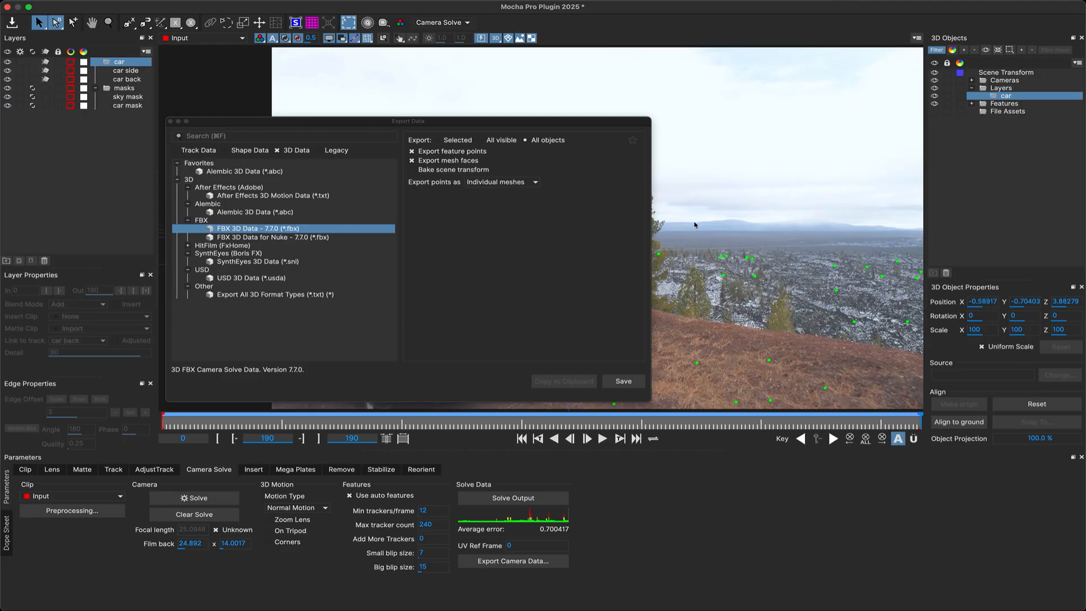
drag(931, 330, 934, 333)
right_click(837, 267)
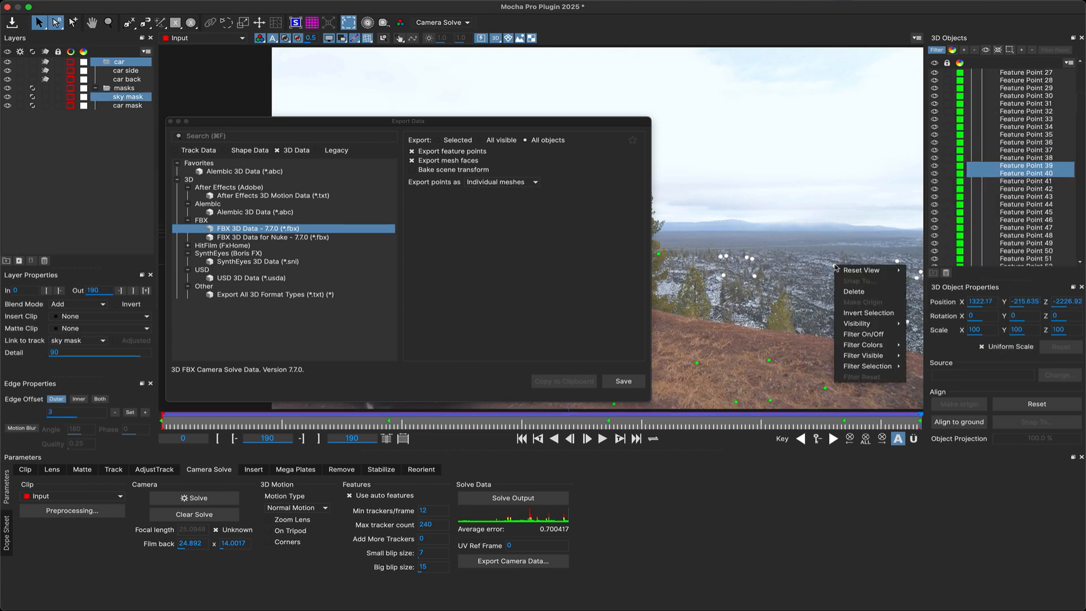
click(858, 315)
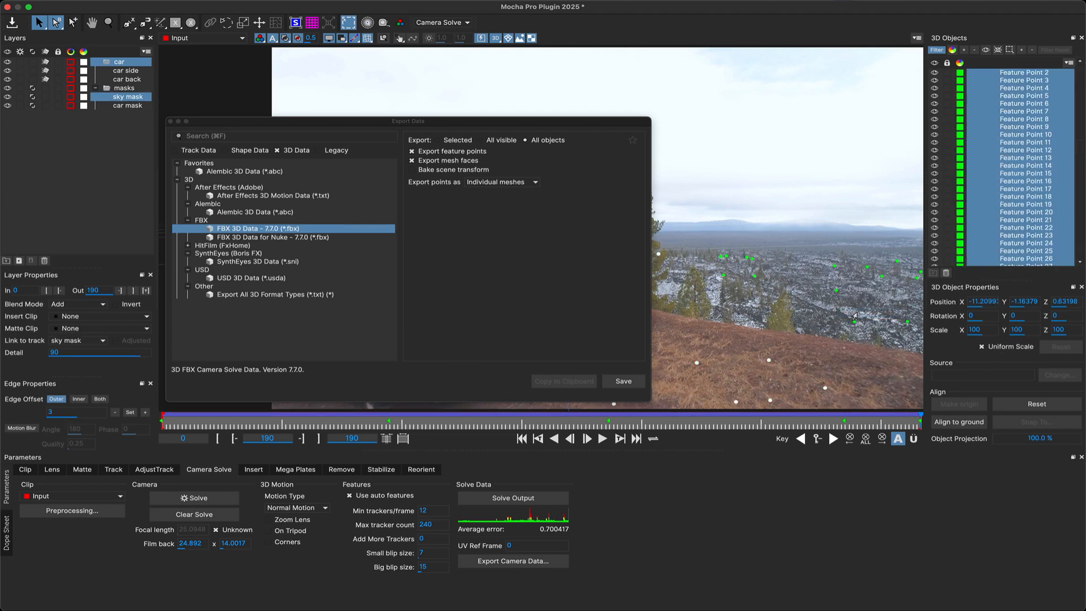
Restrict the export to selected objects, pick how the points are exported, and save the FBX as "car test" in the fbx folder
click(452, 142)
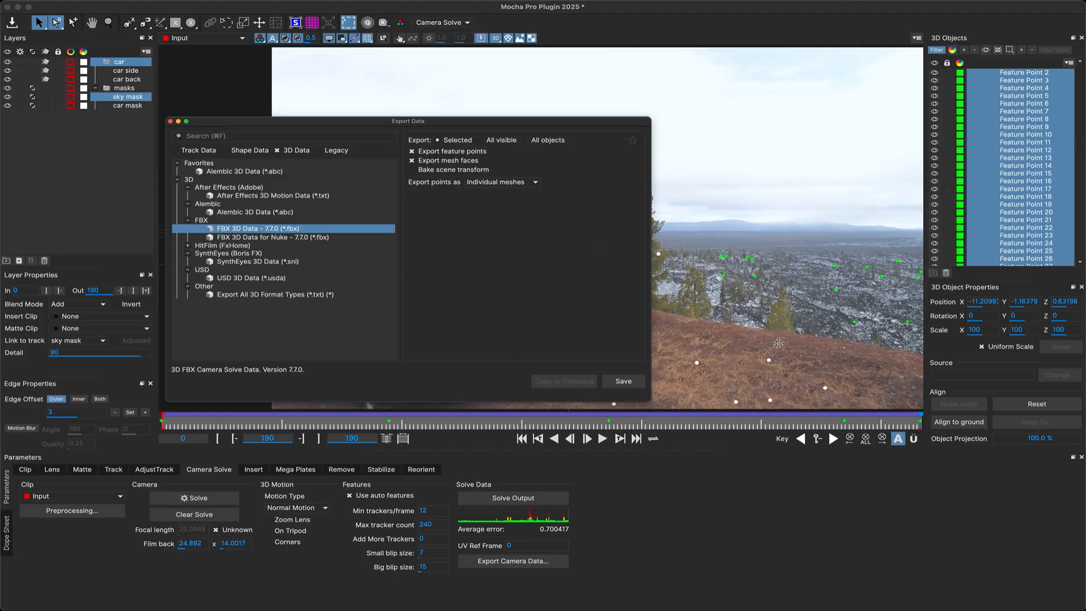
click(535, 183)
click(508, 199)
click(622, 382)
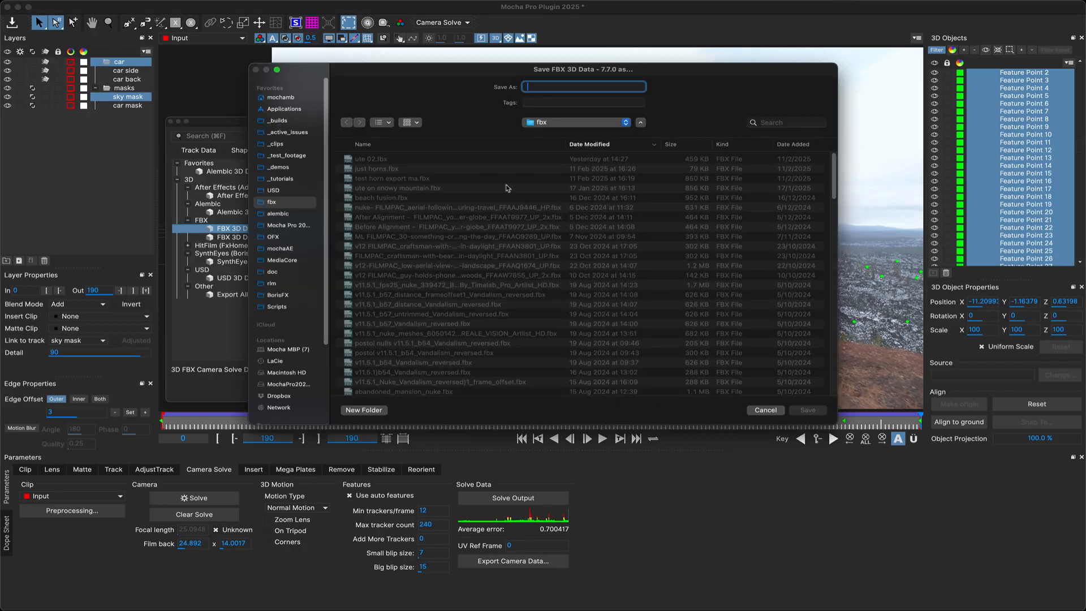
text(car test)
key(Return)
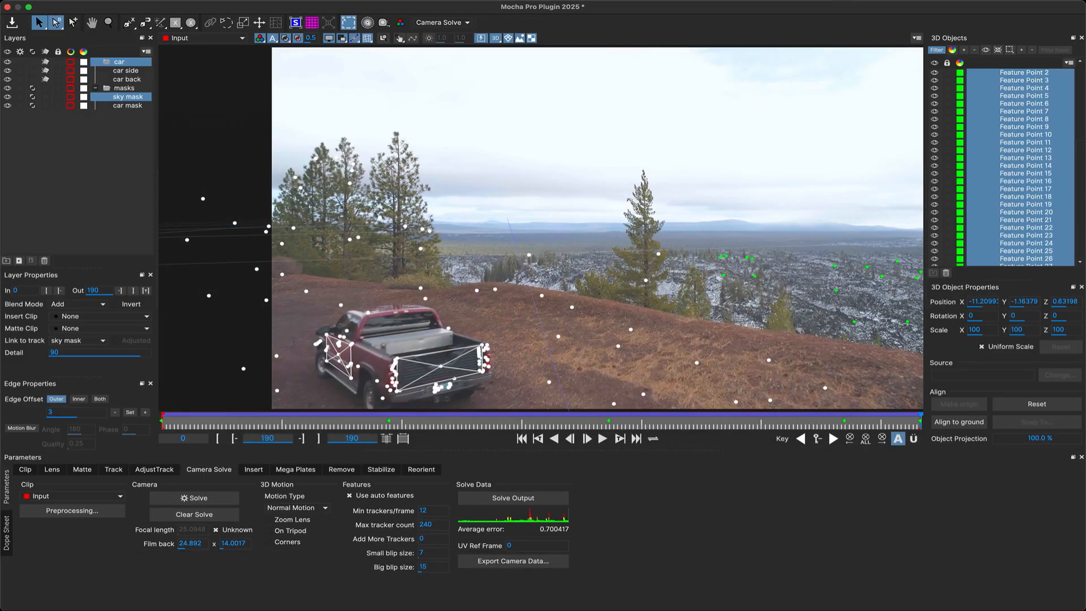
Close Mocha Pro, saving the project changes, and return to Fusion Studio
click(8, 7)
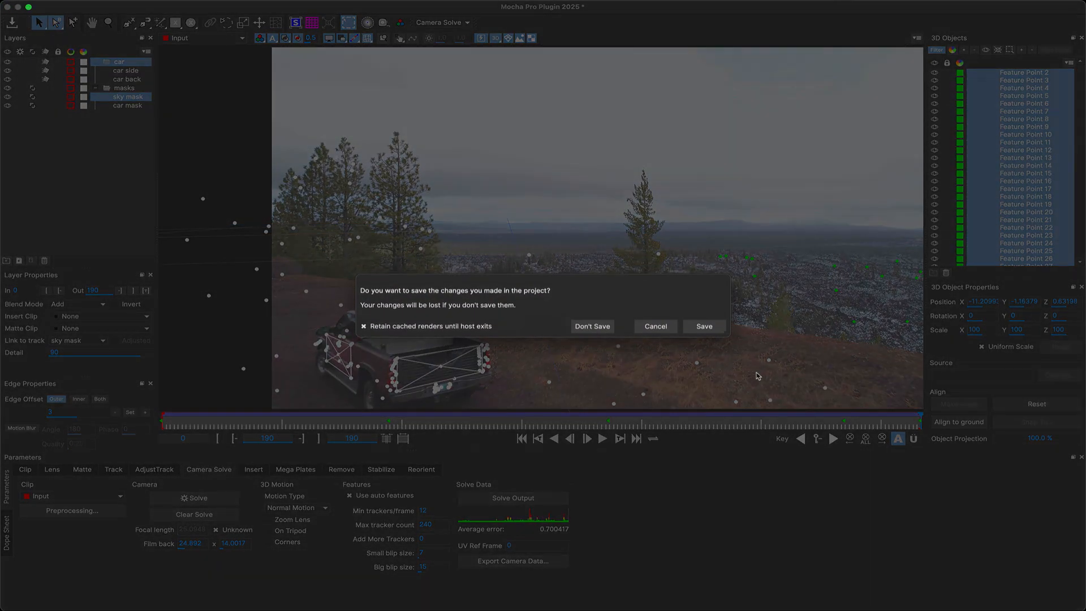
click(718, 332)
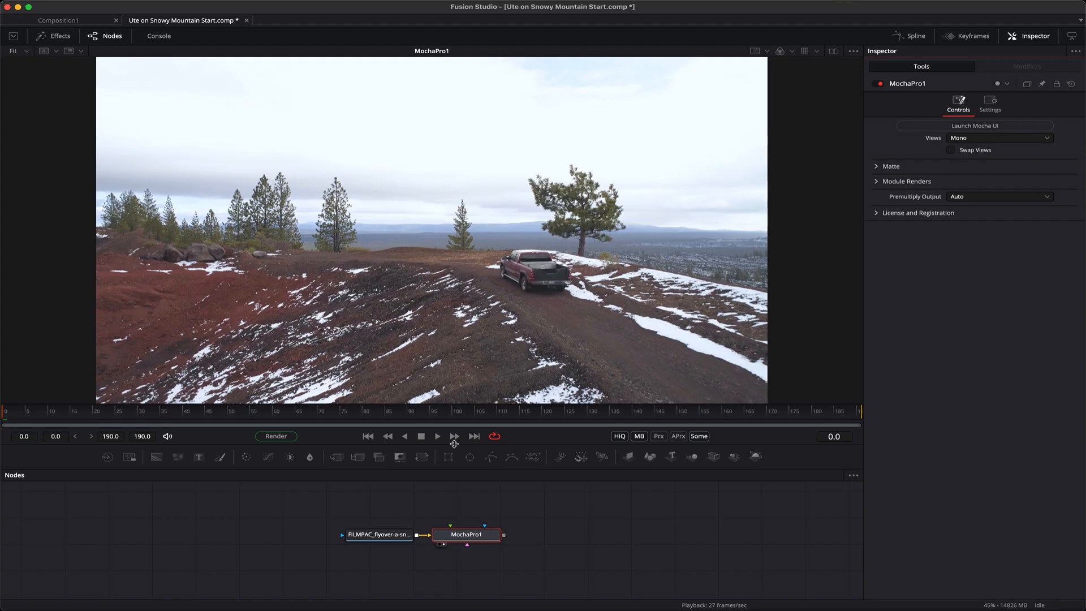
Enlarge the node area and move the MochaPro1 and footage loader nodes apart near its upper edge
drag(454, 444, 454, 366)
drag(469, 459, 203, 428)
drag(391, 460, 419, 455)
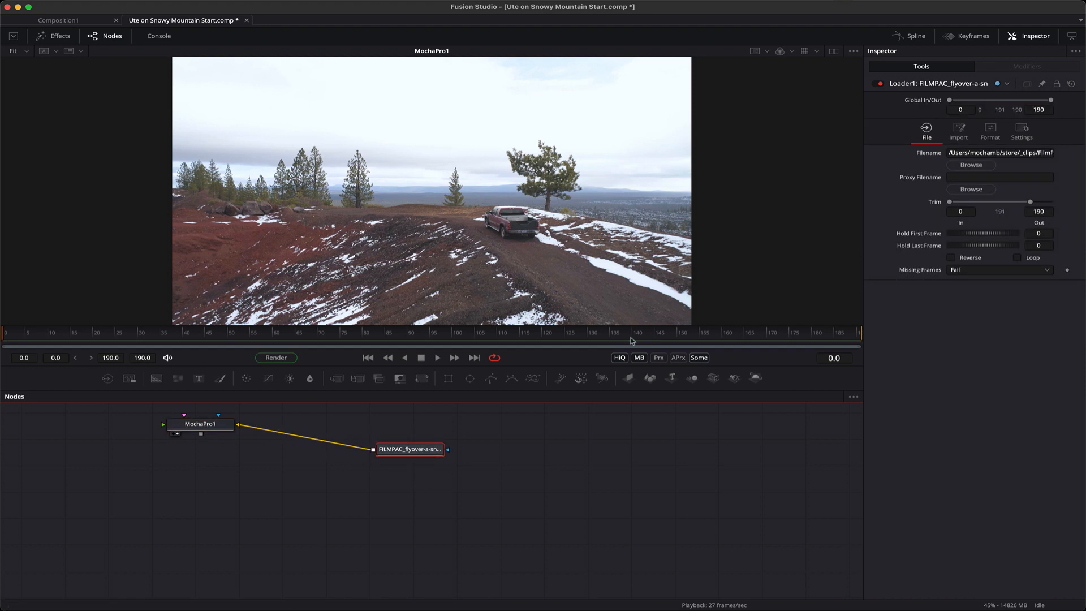
click(420, 490)
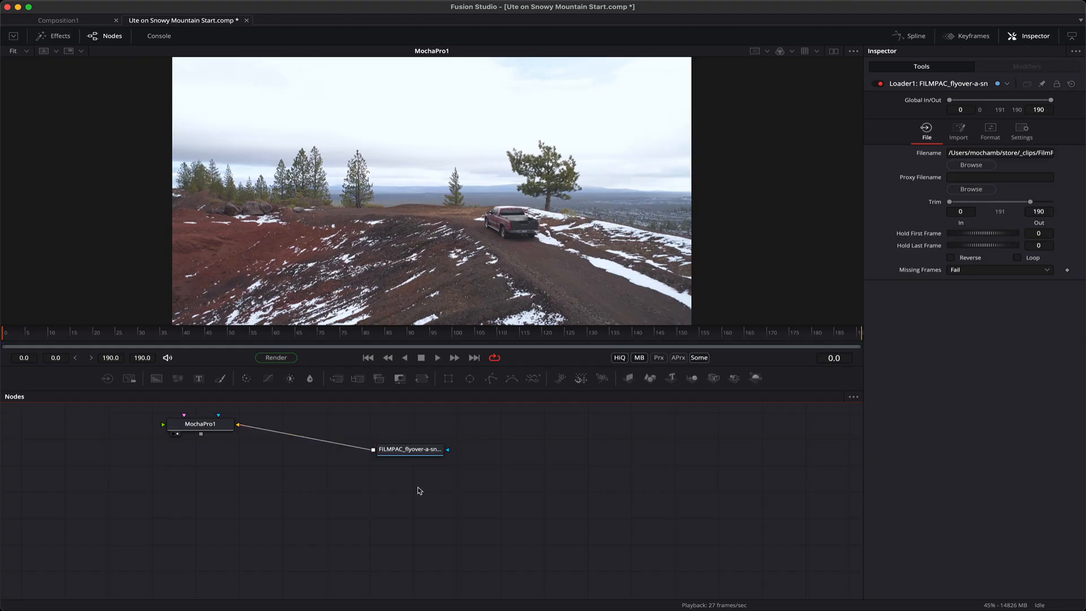
Import the newest FBX scene from the fbx folder at 30 fps, merged into the existing document, and place its nodes below the footage nodes
click(95, 3)
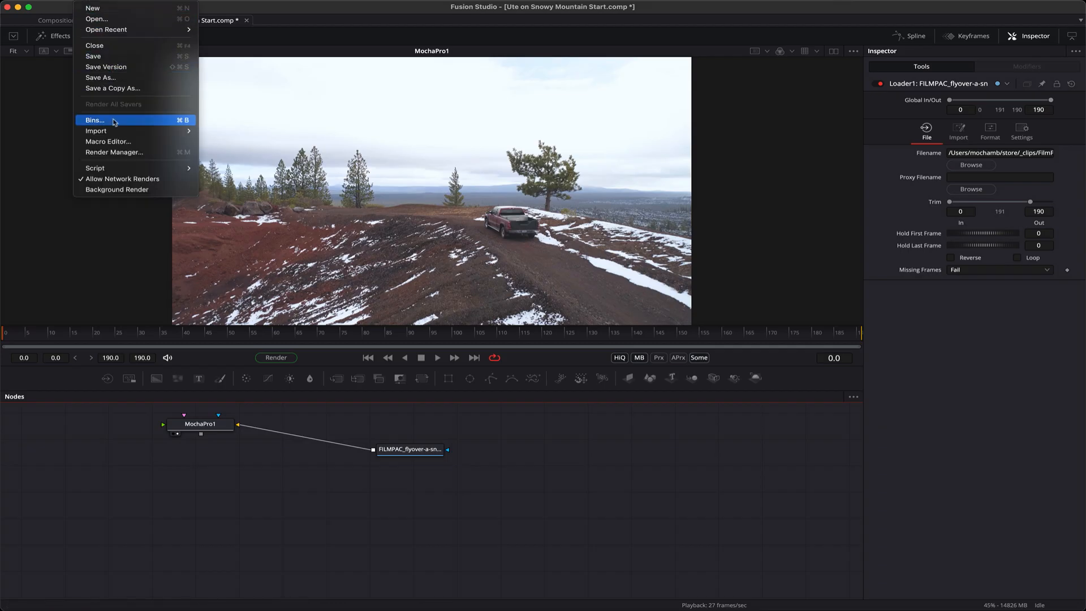
mouse_move(150, 130)
click(236, 153)
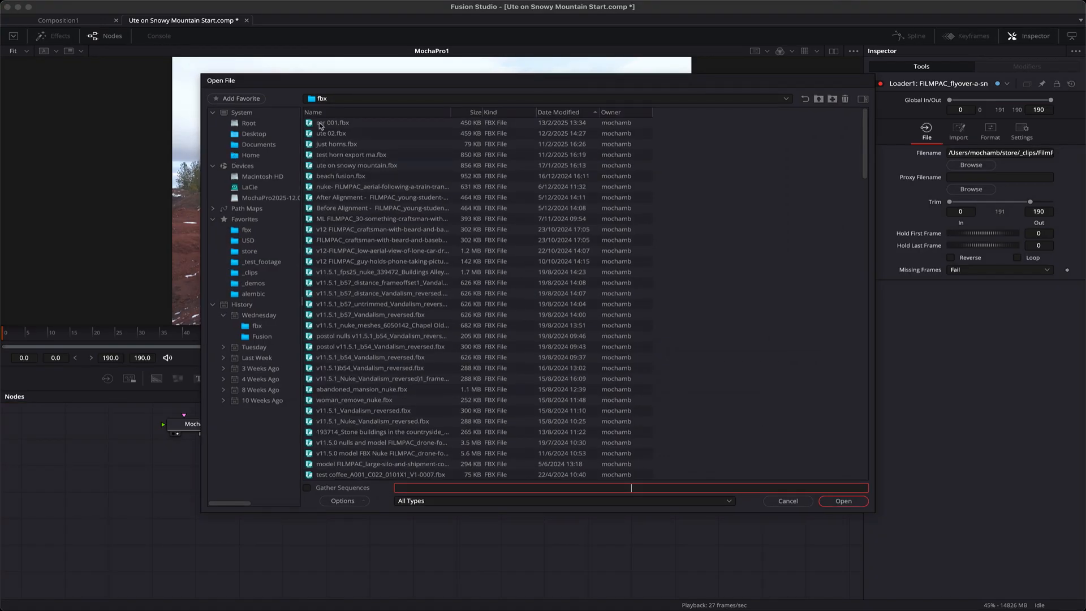
double_click(321, 126)
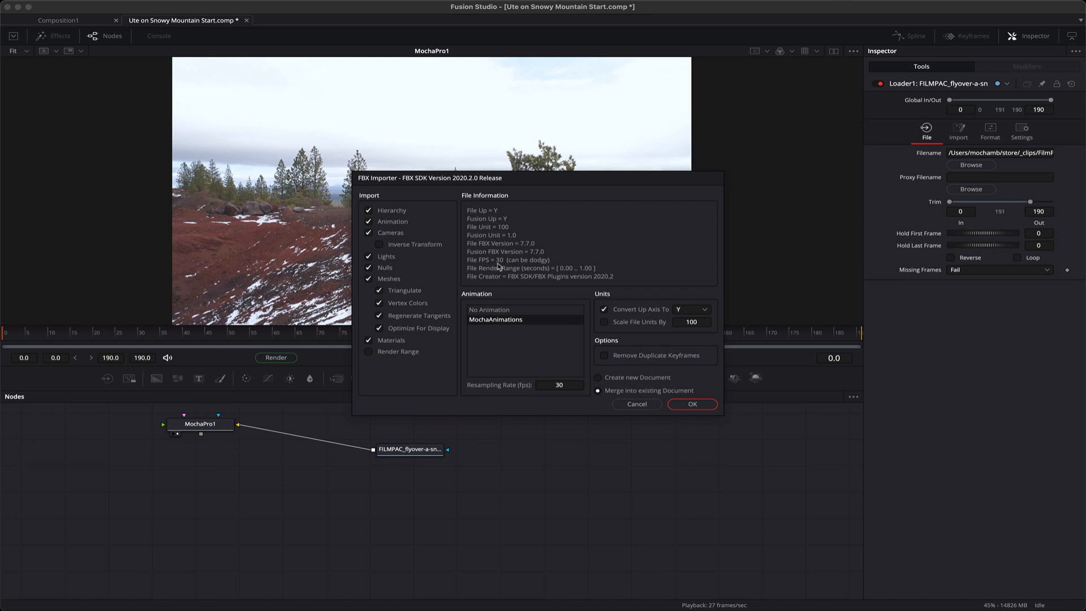
click(566, 387)
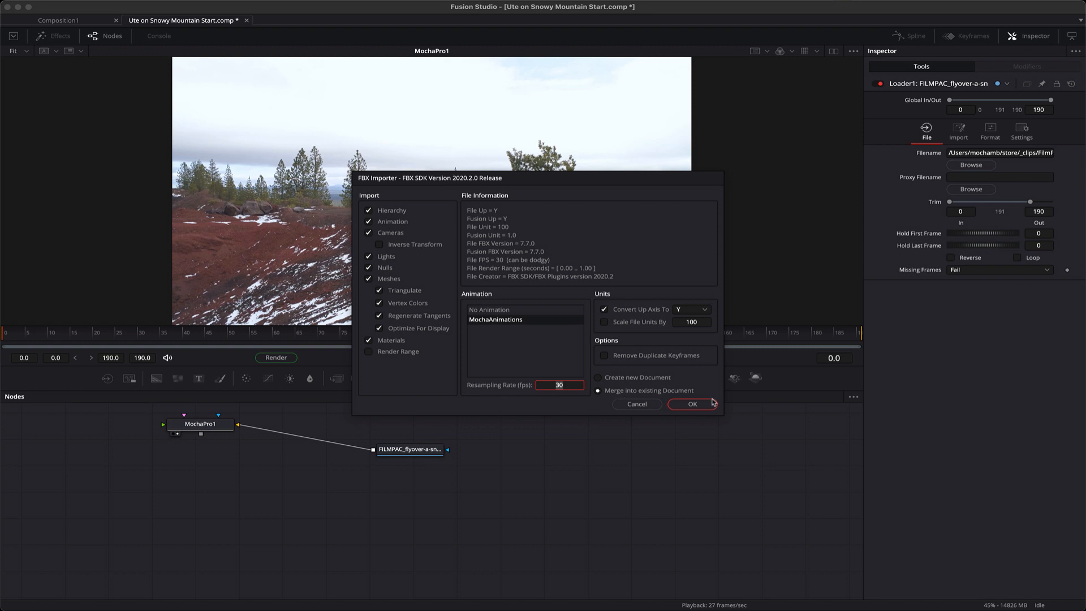
click(692, 404)
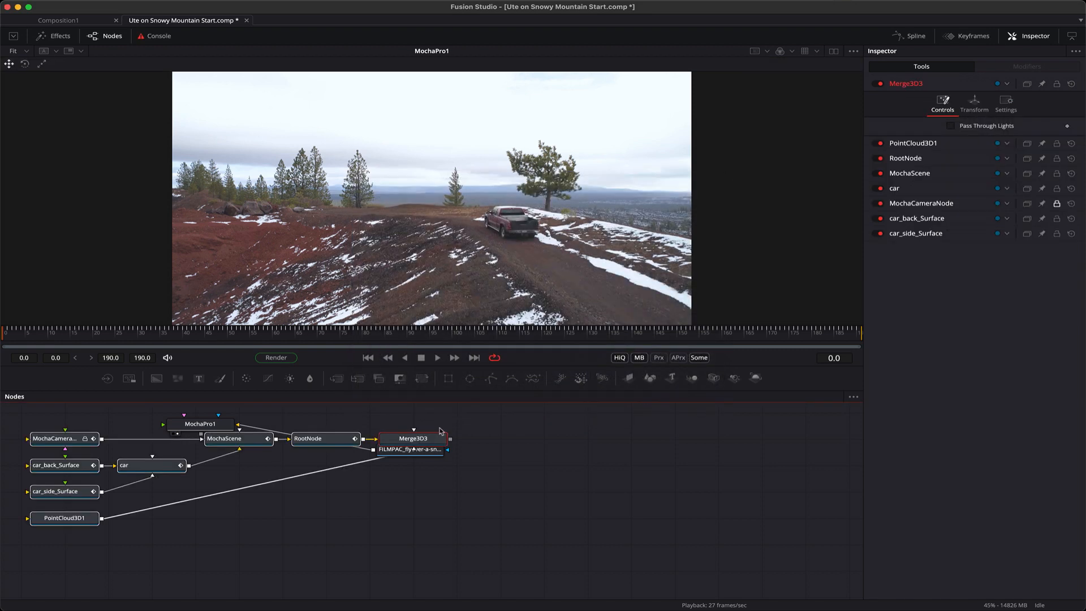
drag(416, 448, 523, 490)
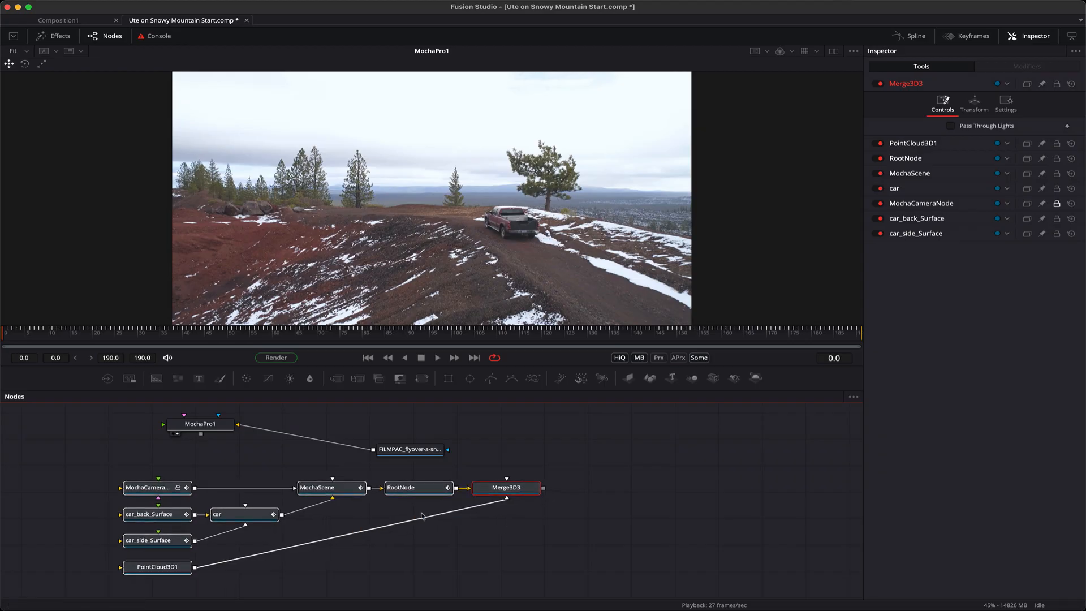
Inspect the imported car, car_back_Surface, car_side_Surface, MochaCameraNode and PointCloud3D1 nodes
click(234, 513)
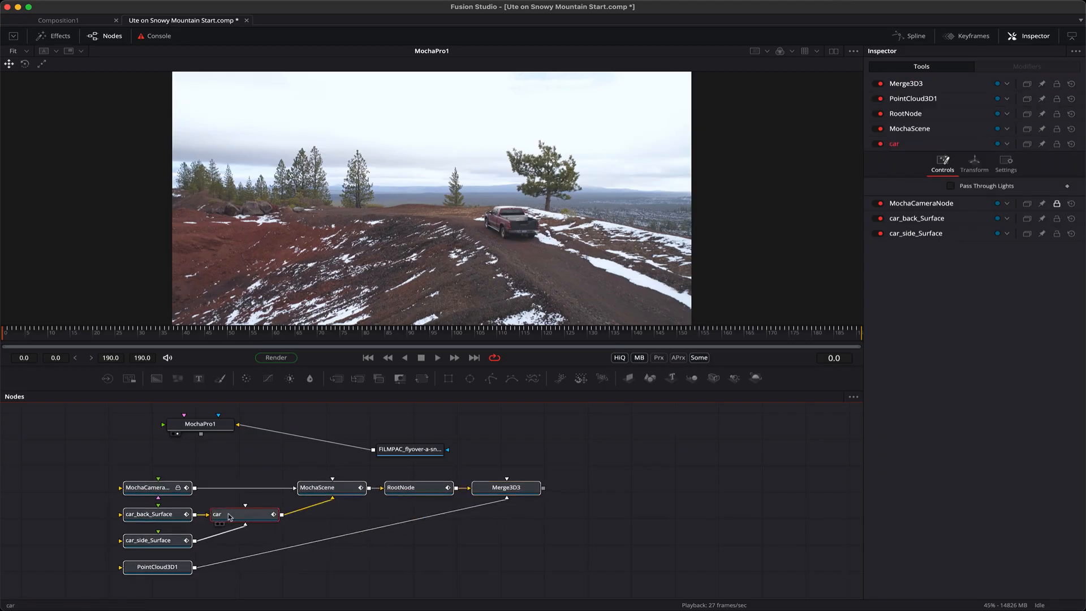
click(137, 516)
click(138, 540)
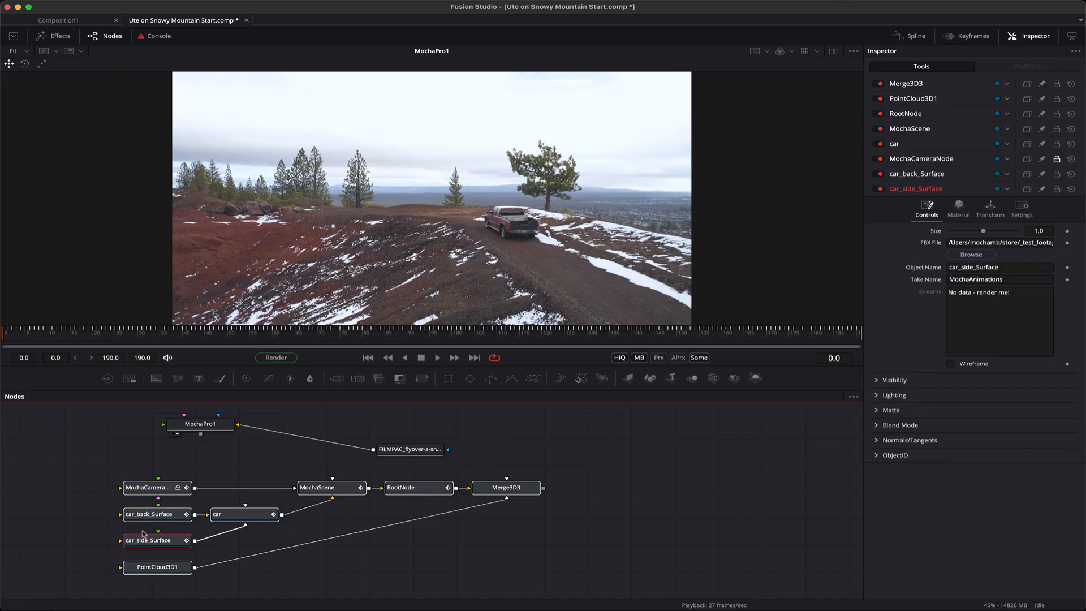
click(163, 488)
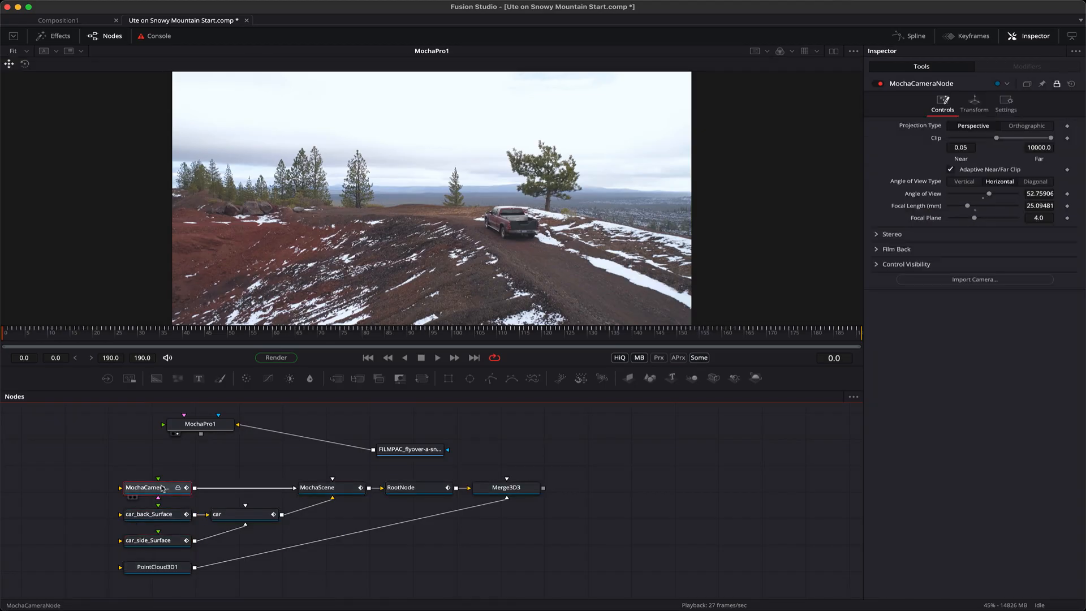
click(161, 573)
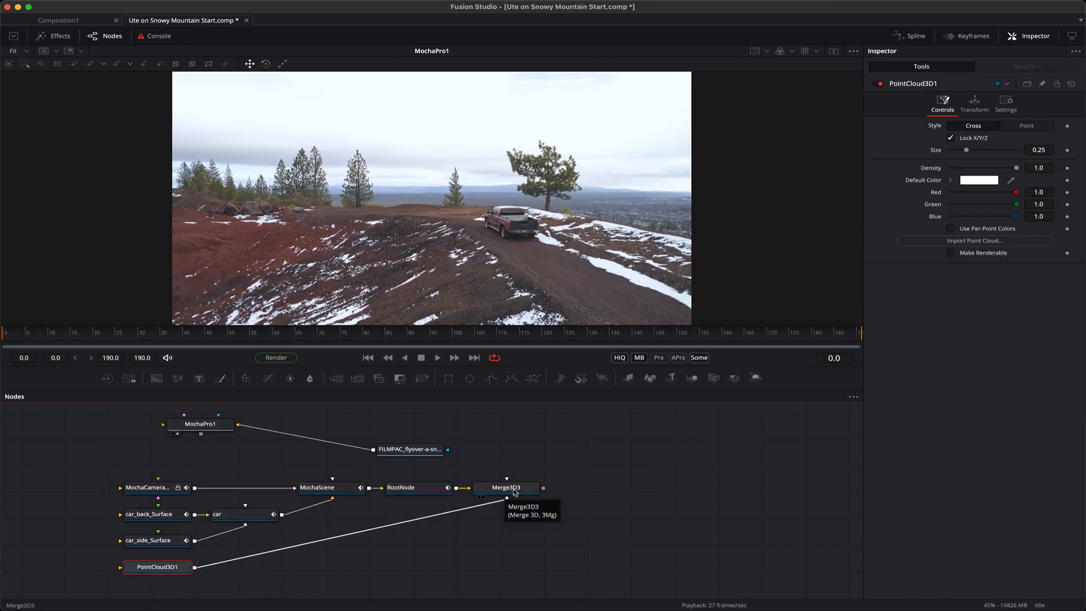
Show Merge3D3 in a second viewer through MochaCameraNode, play the sequence beside the footage, and return to frame 0
click(834, 52)
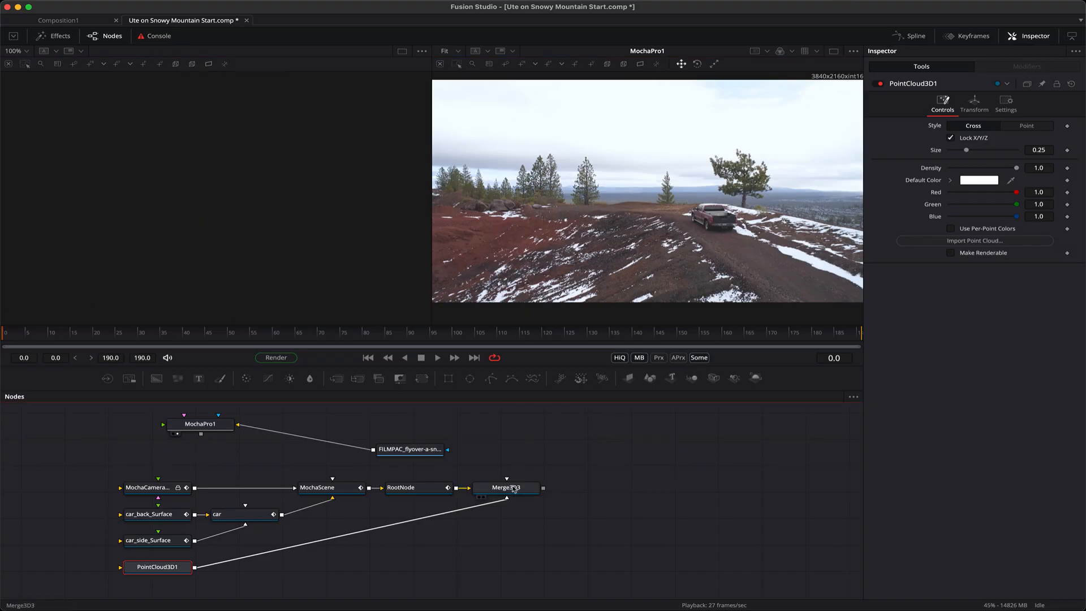
drag(513, 488, 342, 207)
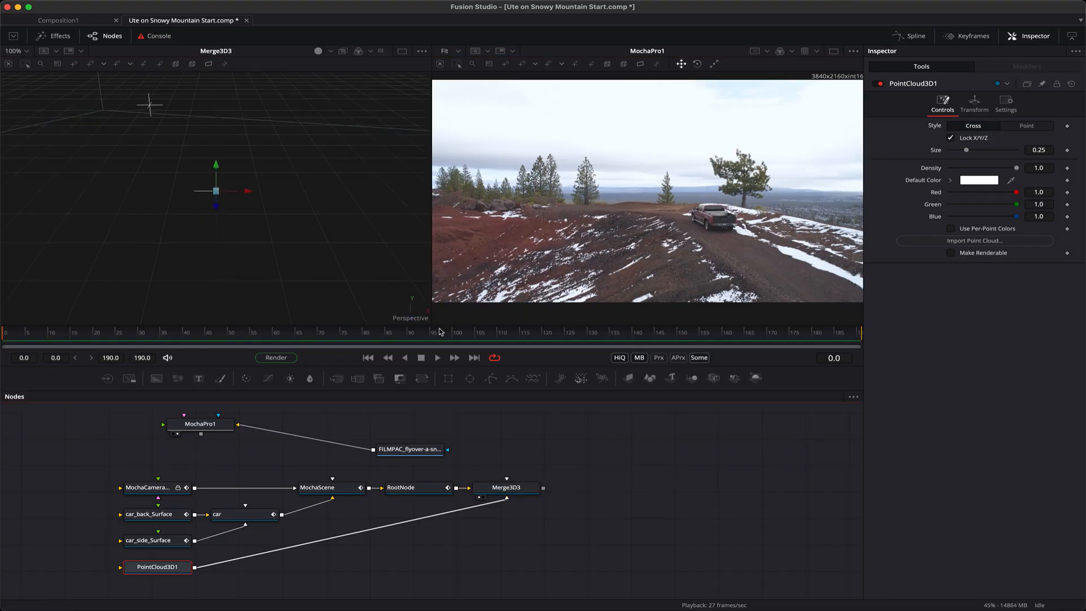
right_click(409, 323)
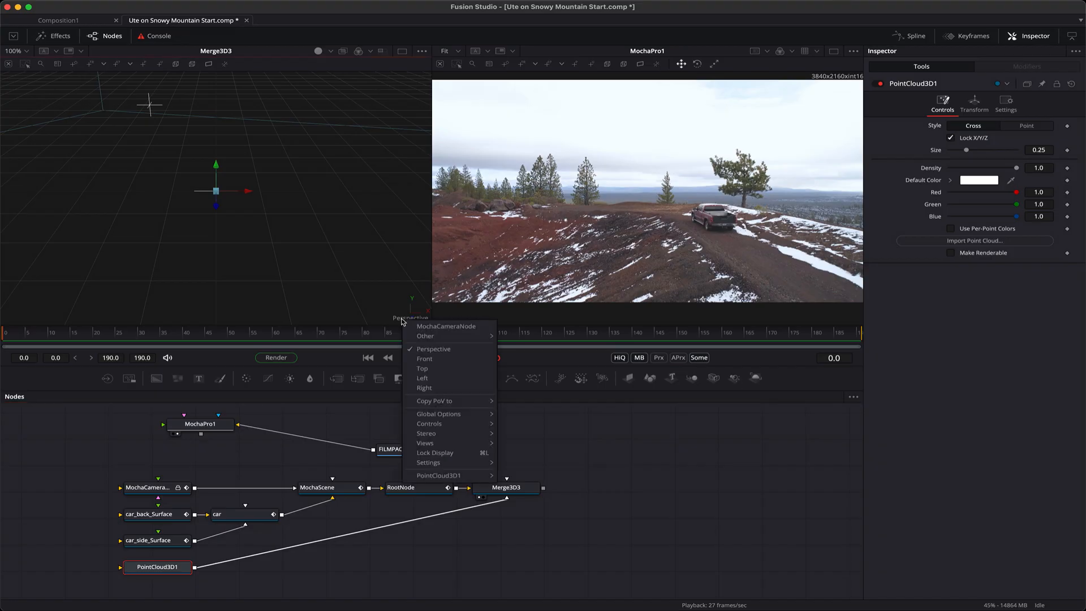
click(421, 327)
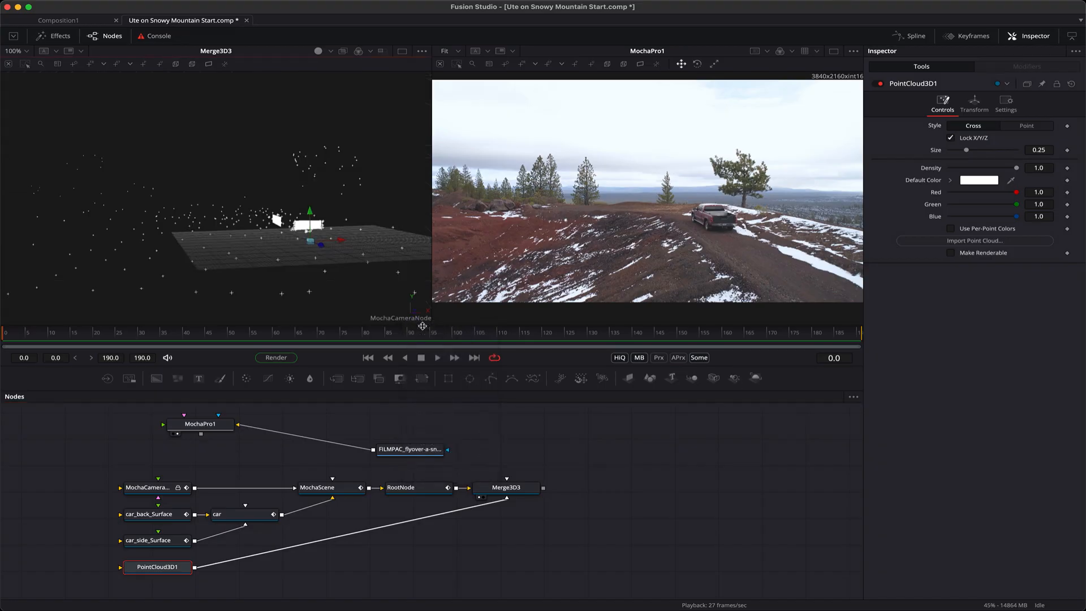
click(436, 358)
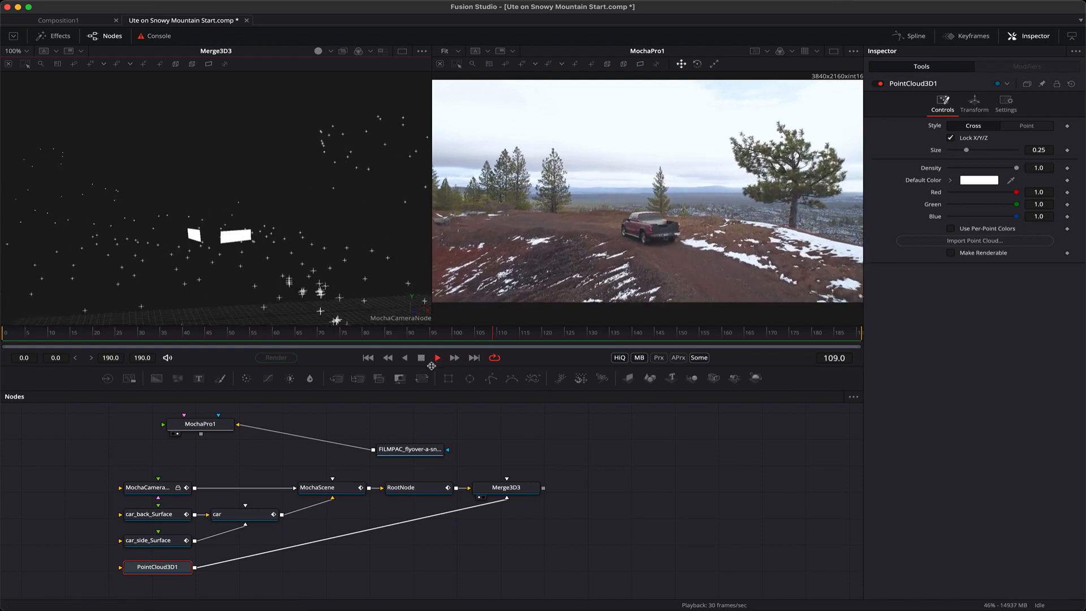
click(368, 357)
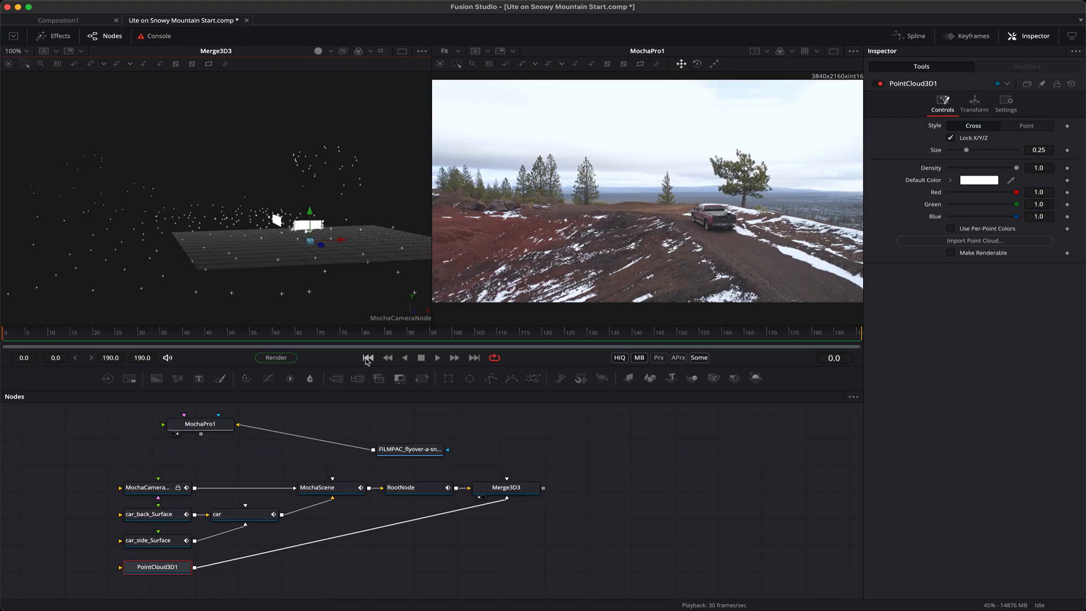
Level the footage loader with MochaPro1, and add a Renderer3D node fed by the output of Merge3D3
drag(421, 451, 417, 429)
click(586, 456)
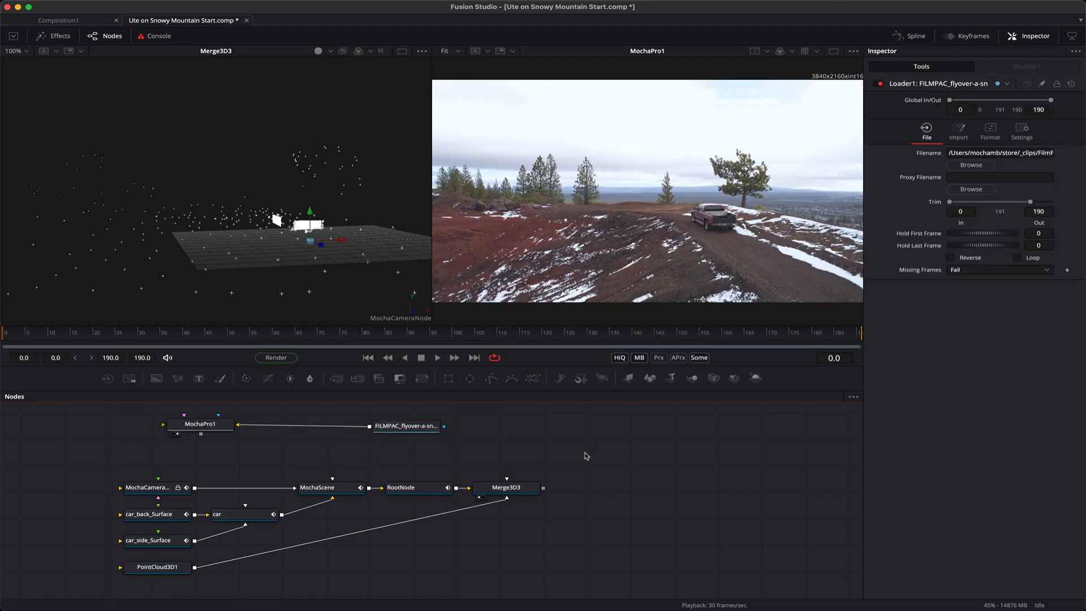
key(shift+space)
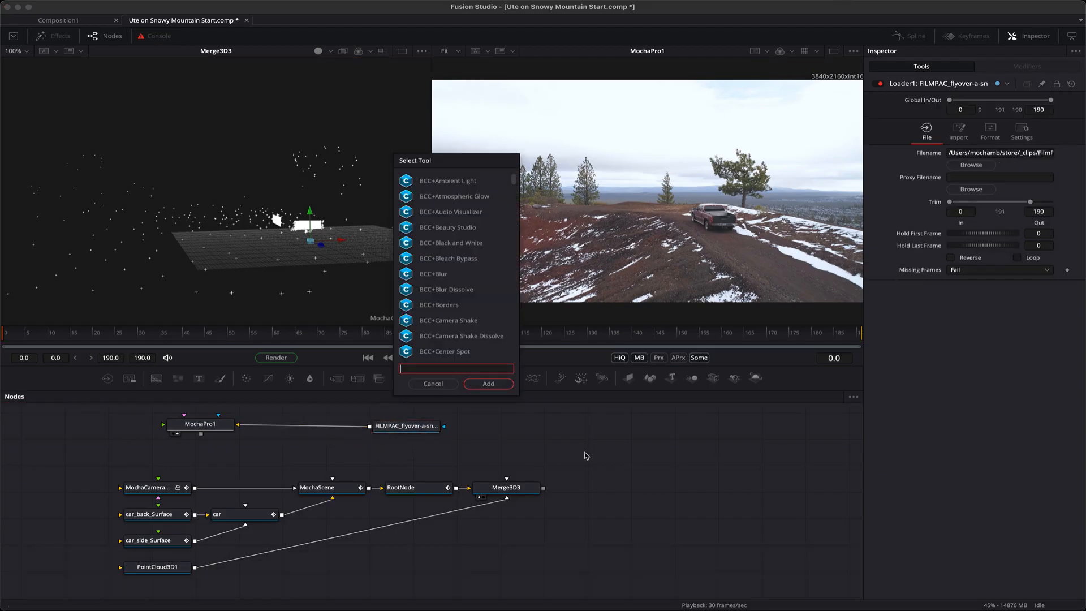
text(3dr)
key(Return)
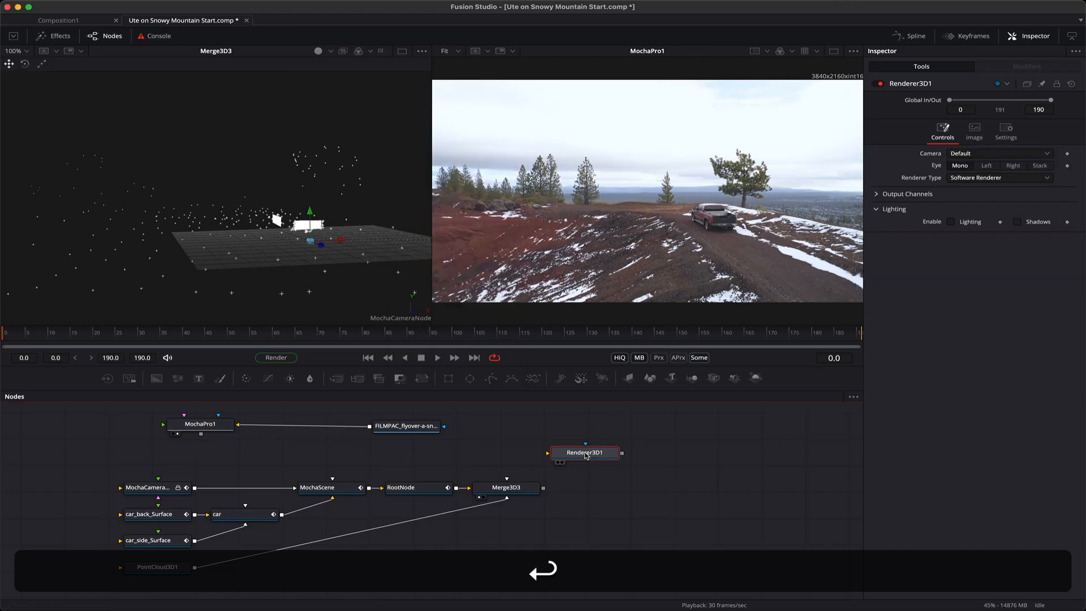
drag(586, 456, 543, 487)
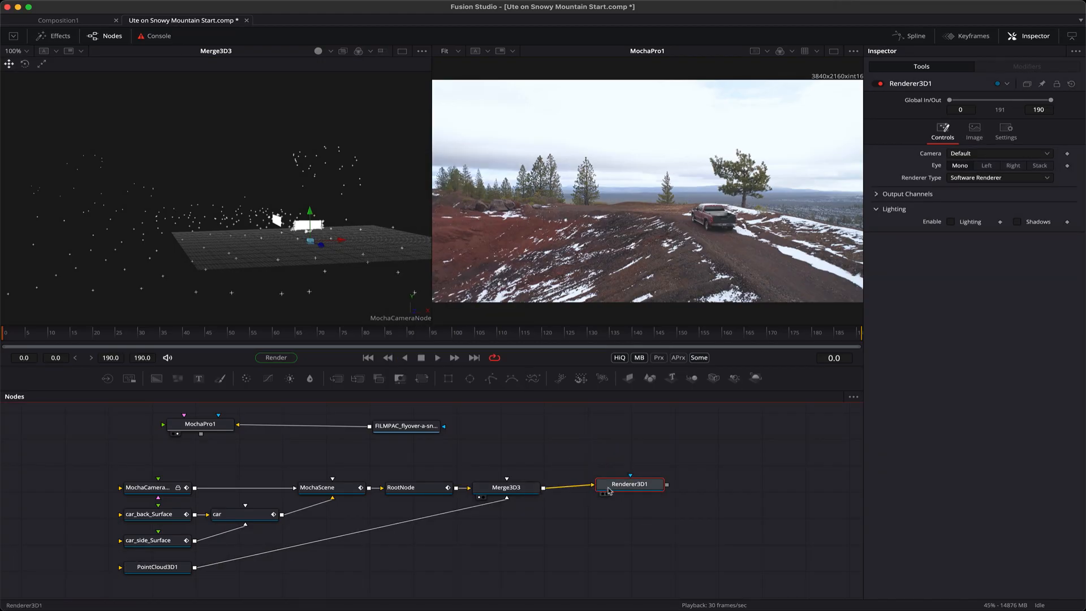
drag(609, 489, 611, 494)
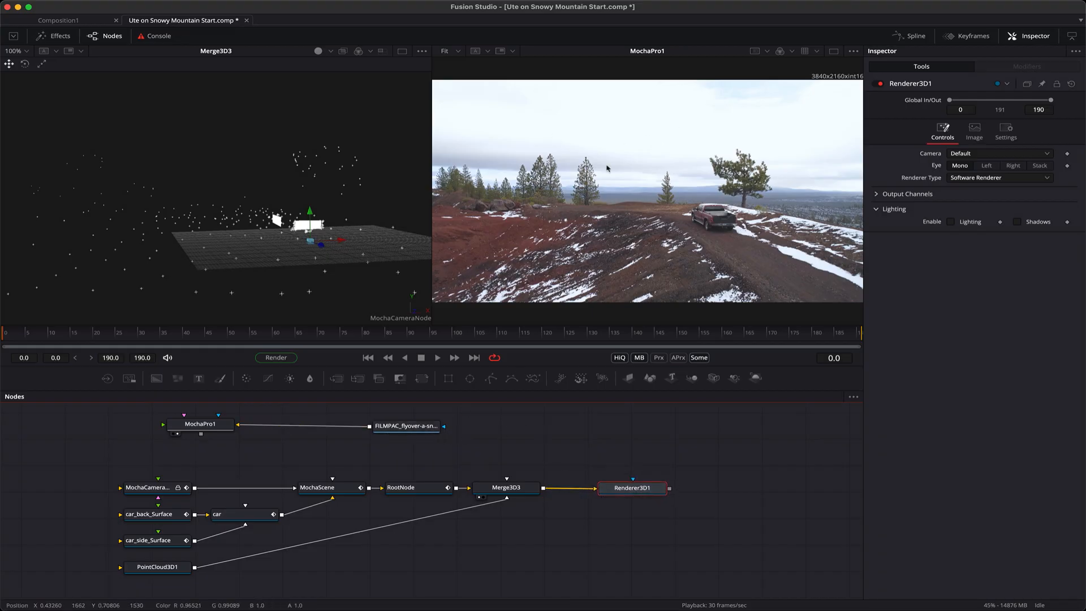
Add a Merge node with the footage as background and Renderer3D1 as foreground, and show it in the footage viewer
click(628, 431)
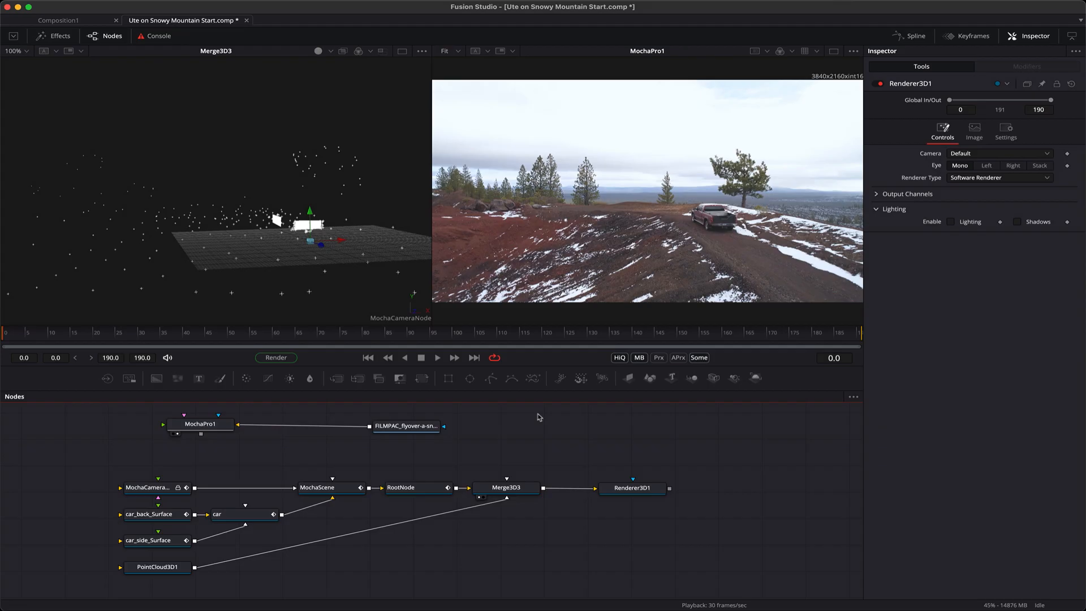
click(338, 380)
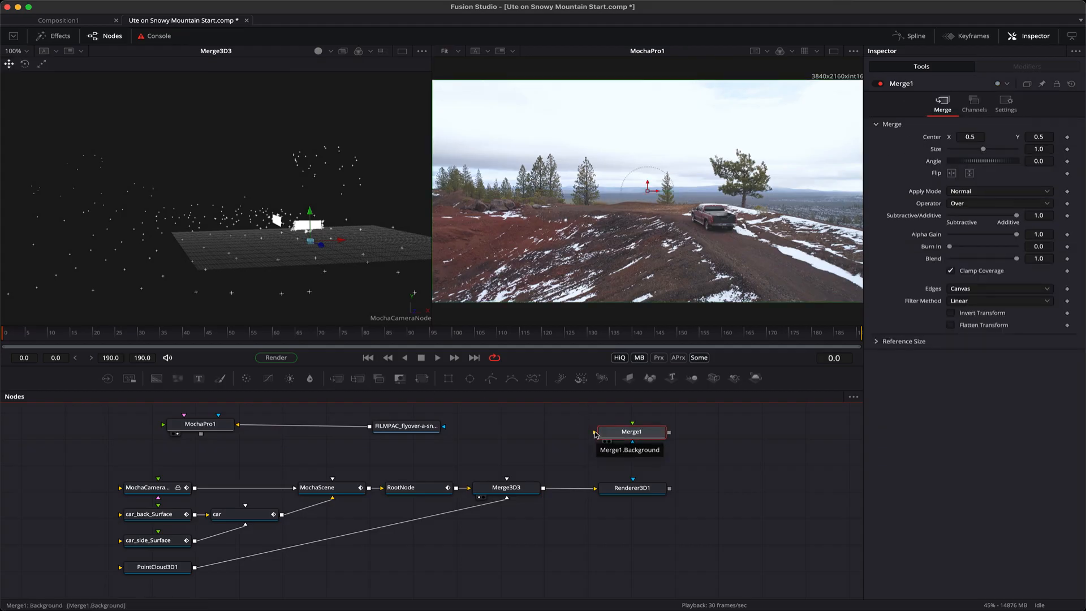
drag(595, 434, 371, 430)
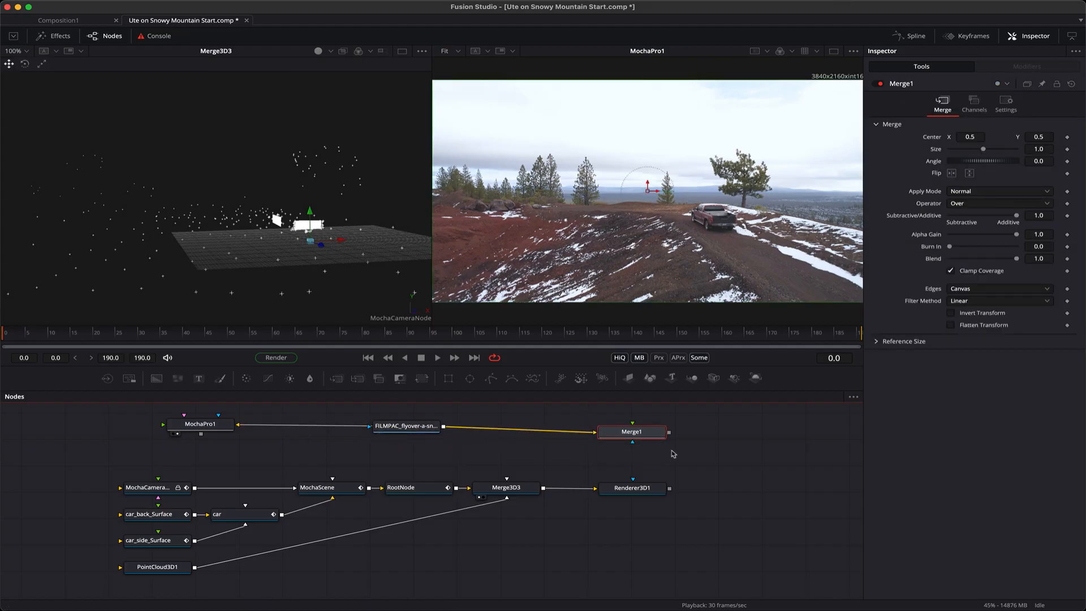
drag(634, 427, 671, 491)
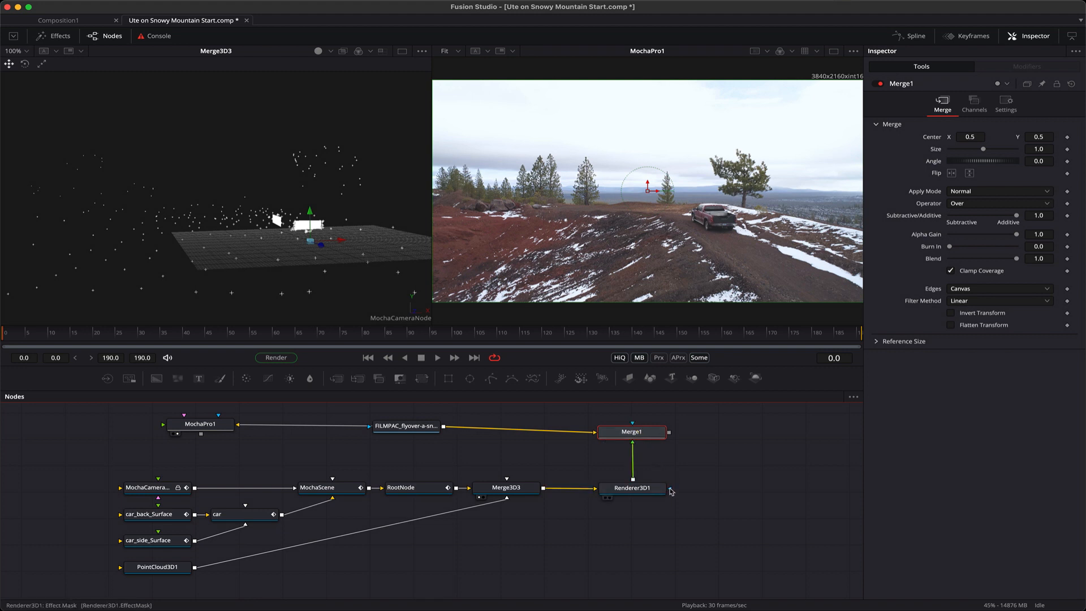
key(2)
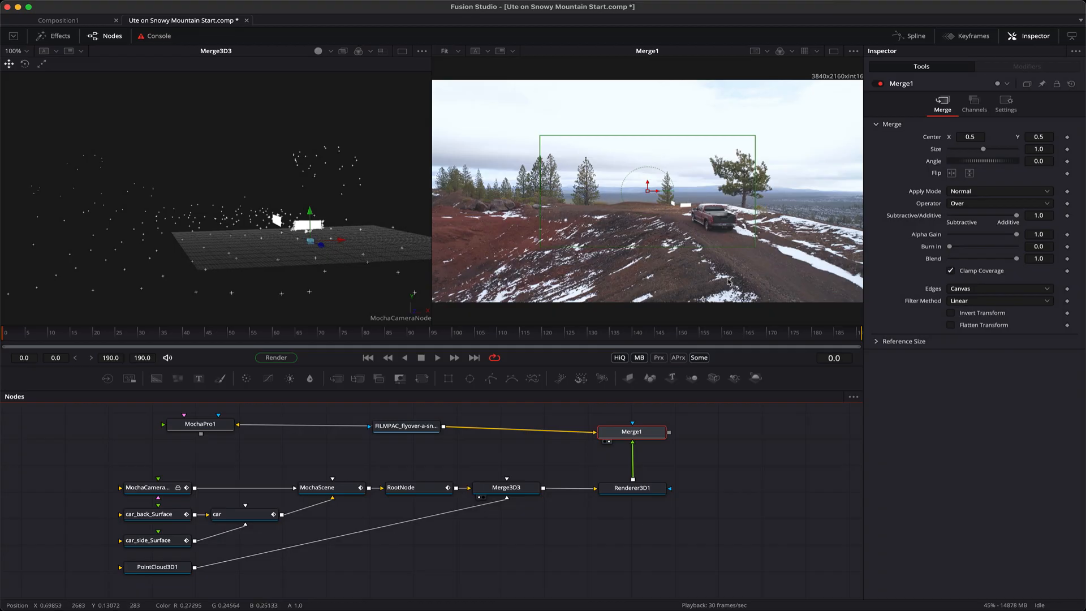
drag(641, 436, 641, 434)
Set the renderer type of Renderer3D1 to Hardware Renderer
click(633, 490)
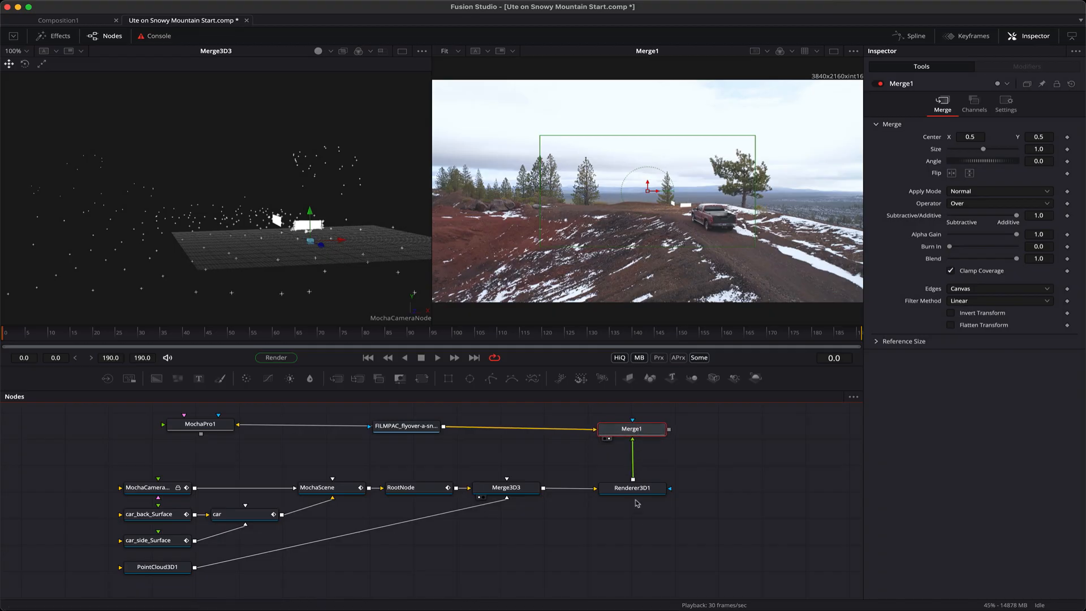
click(633, 492)
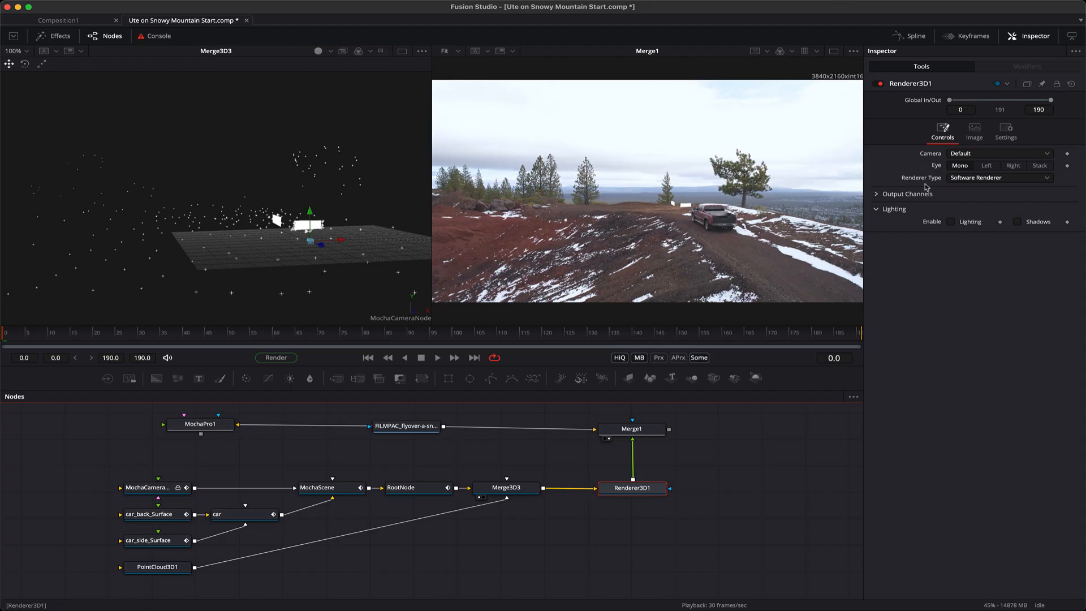
click(971, 178)
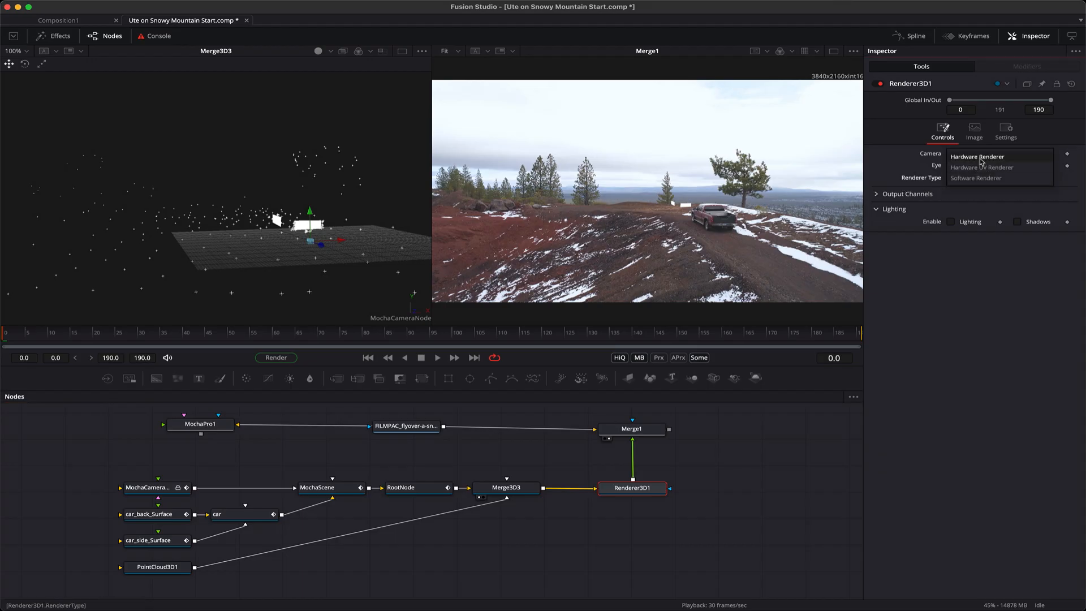
click(980, 162)
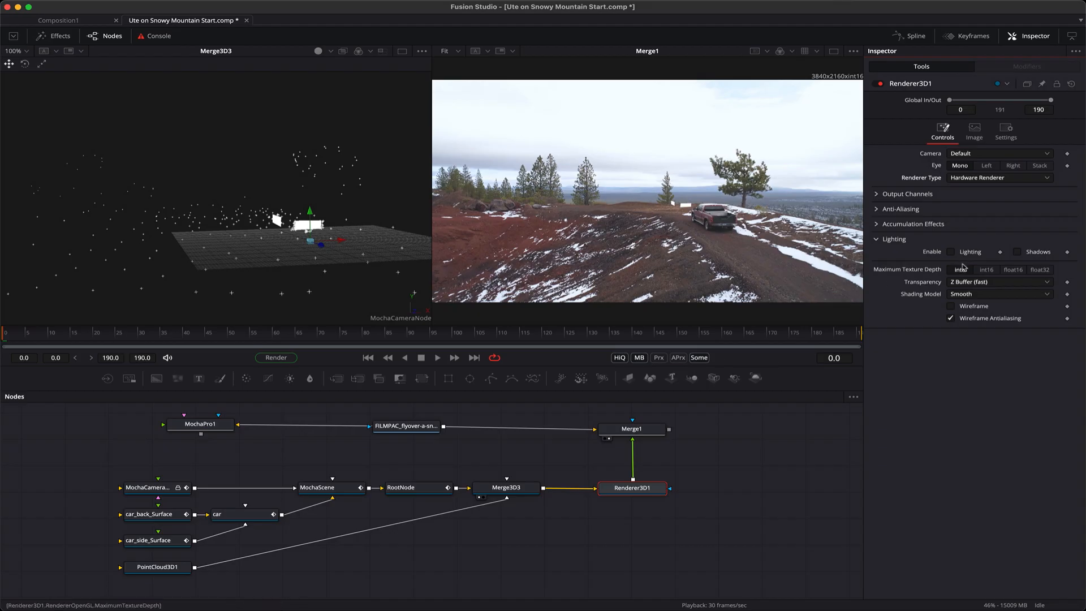
Set the output image size of Renderer3D1 to 3840 by 2160
click(975, 133)
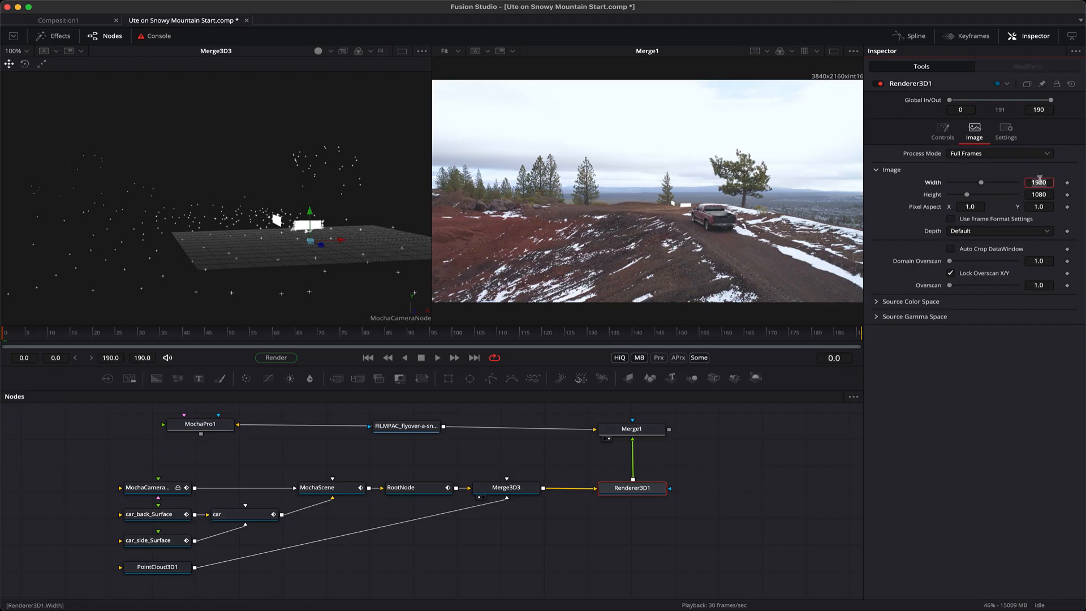
text(382)
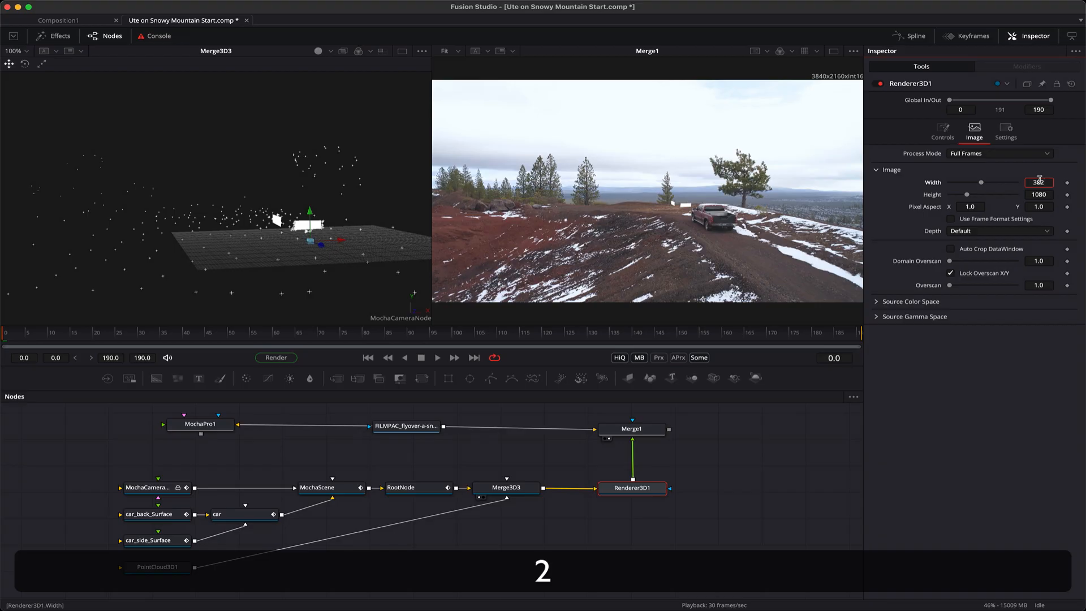
text(40)
key(Tab)
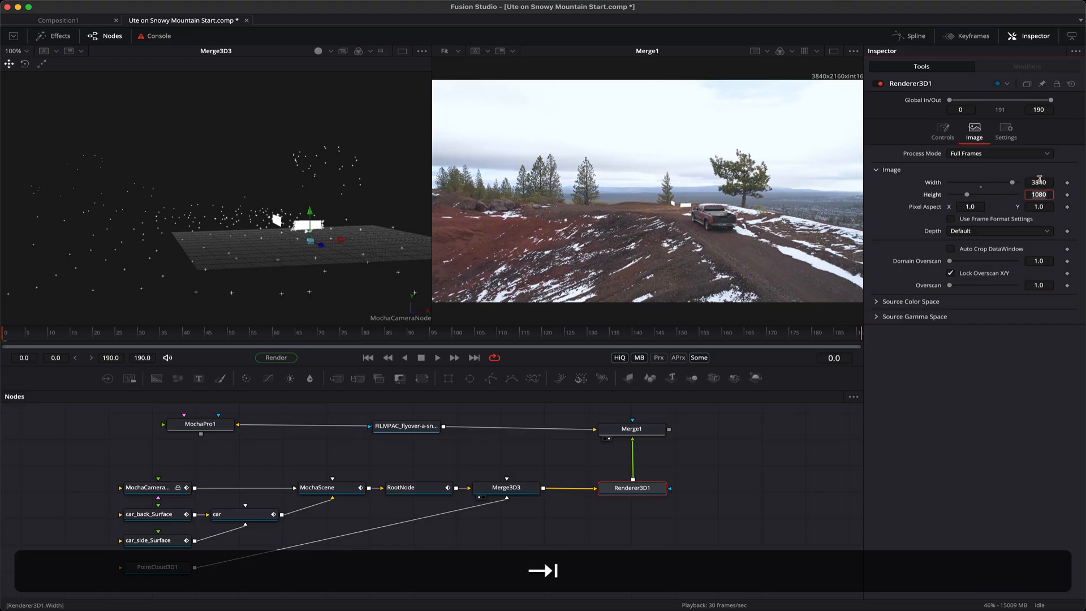
text(2160)
key(Return)
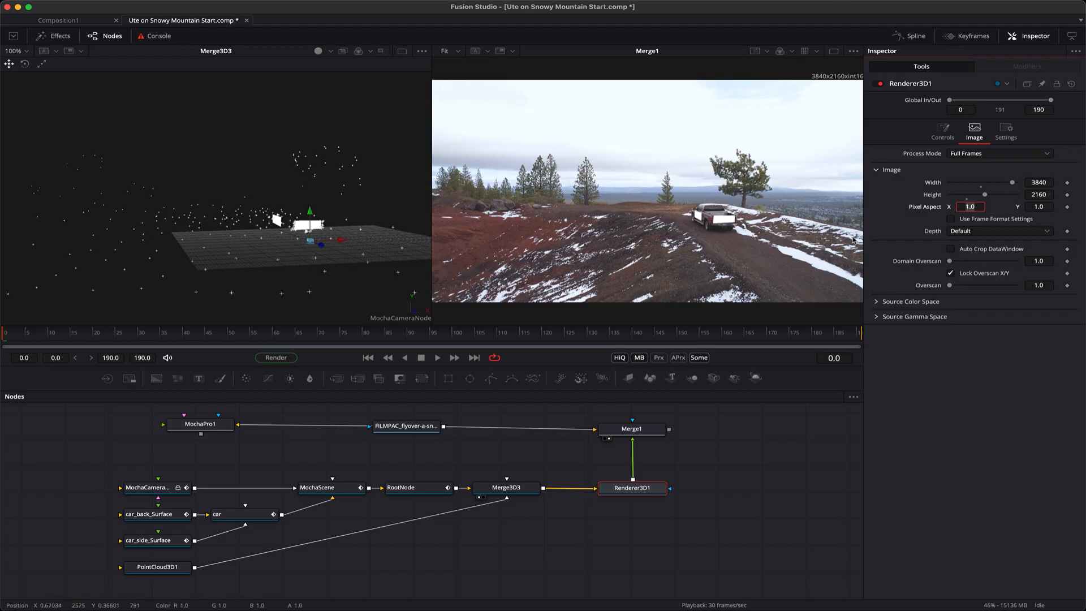
Make PointCloud3D1 renderable with a yellow default color, and set its style to Point at size 12
click(151, 573)
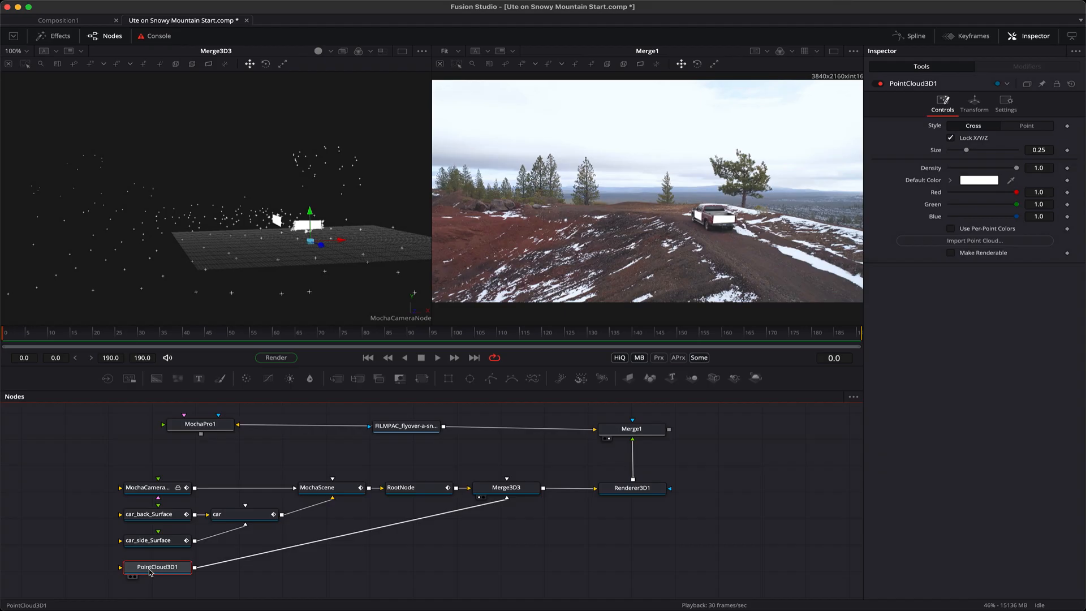
click(975, 259)
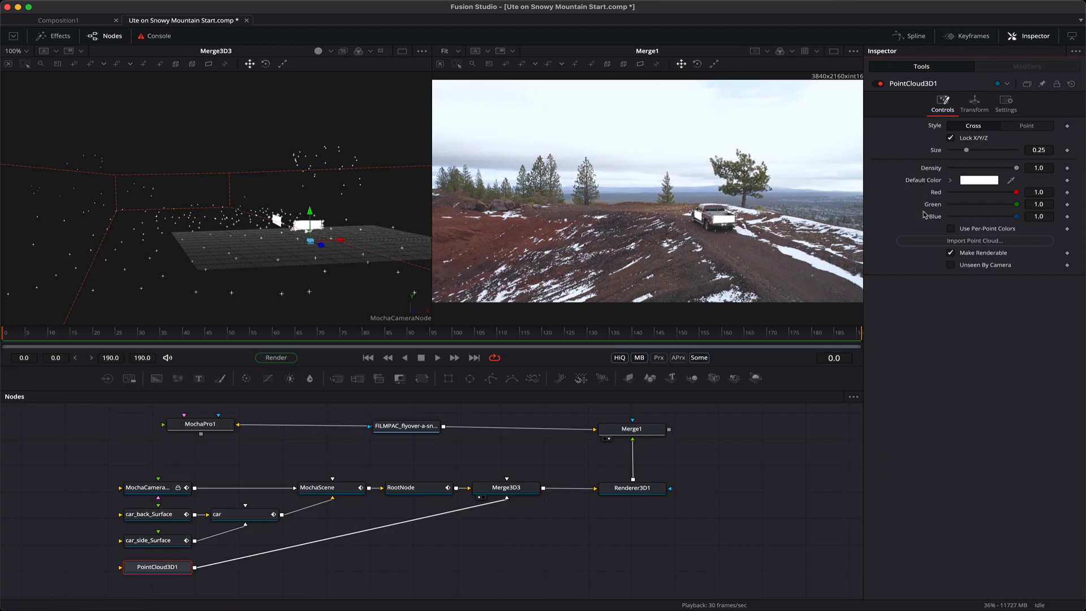
click(977, 181)
click(84, 475)
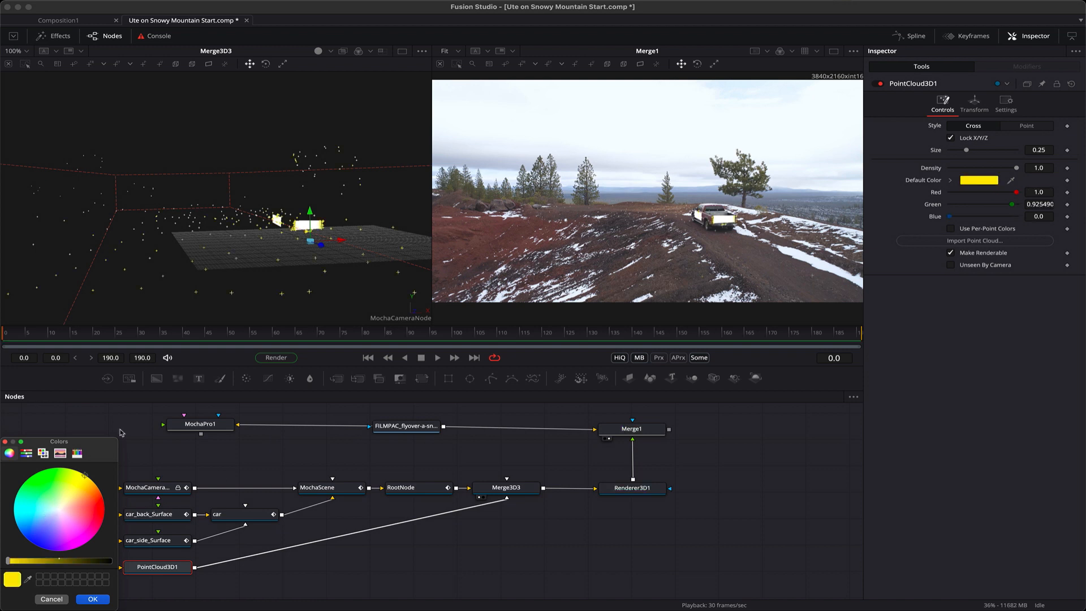
click(92, 599)
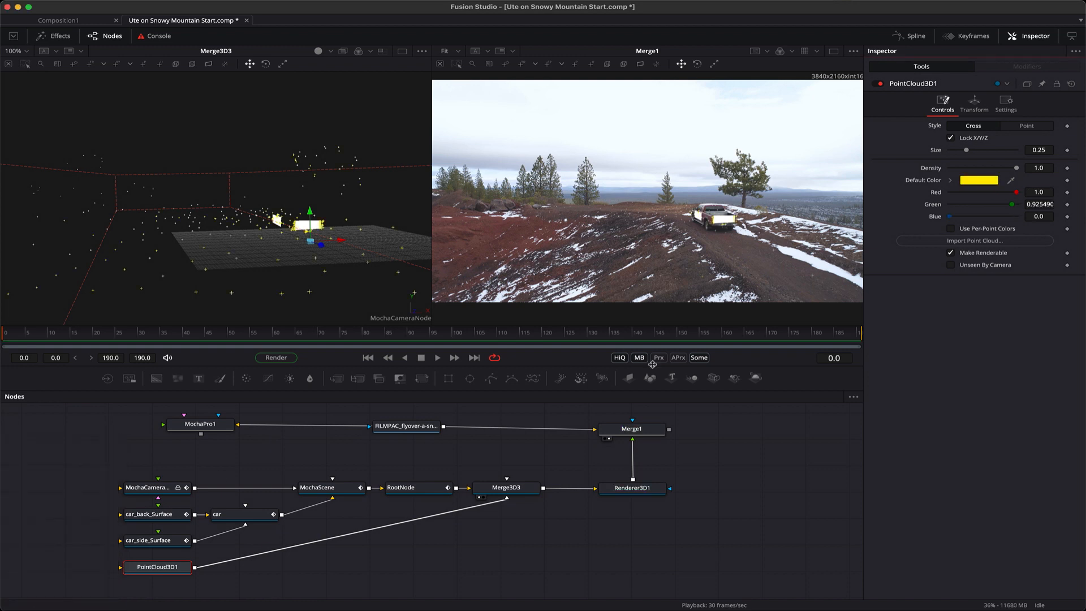
click(1028, 127)
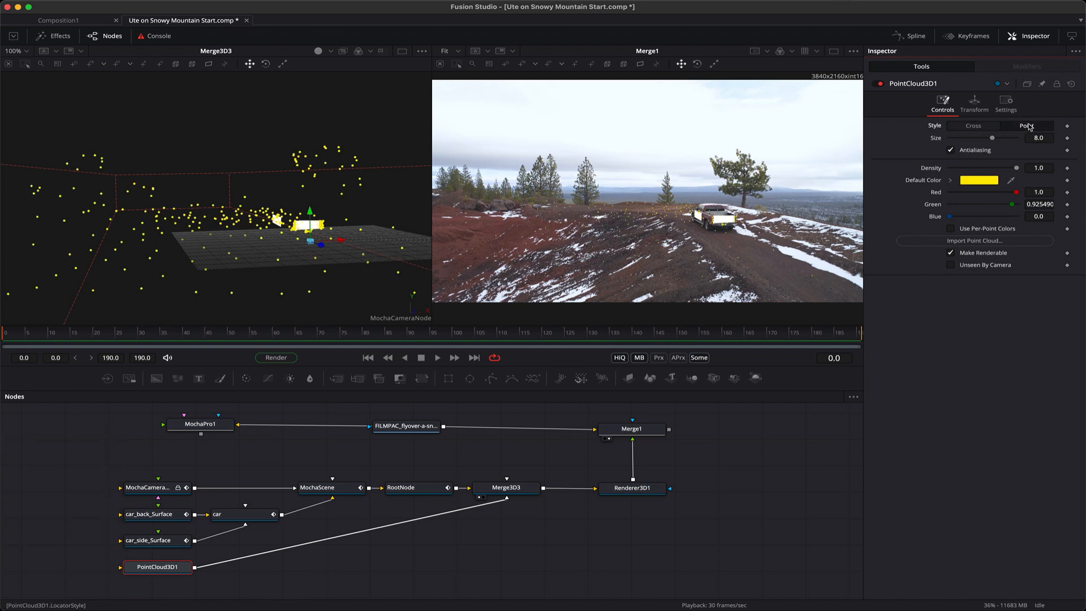
drag(992, 139, 1025, 137)
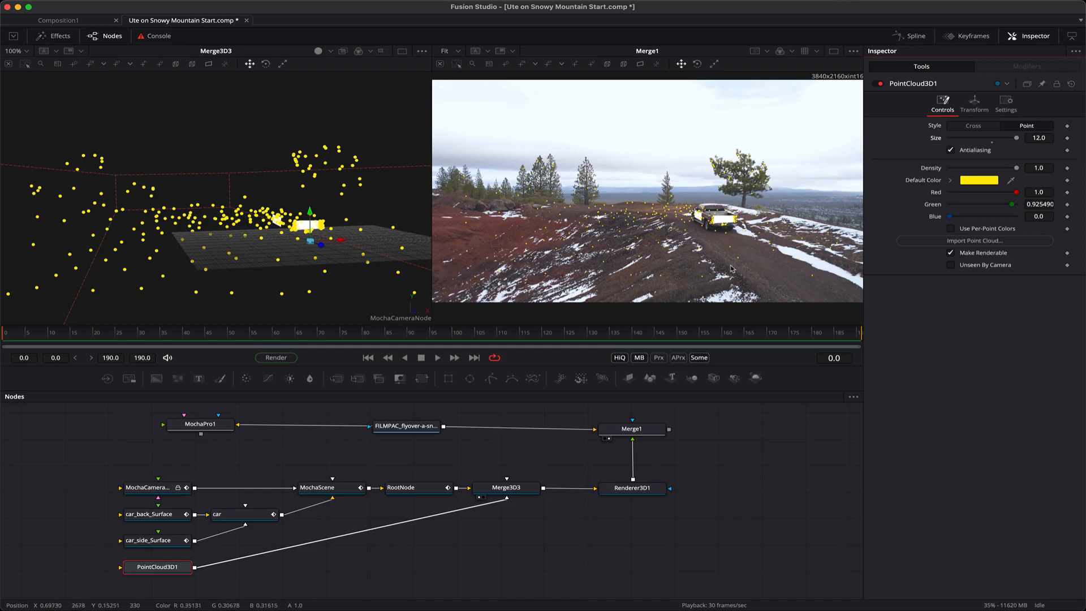
Play the sequence to check the point cloud against the footage, stop, and scrub back to frame 22
click(438, 357)
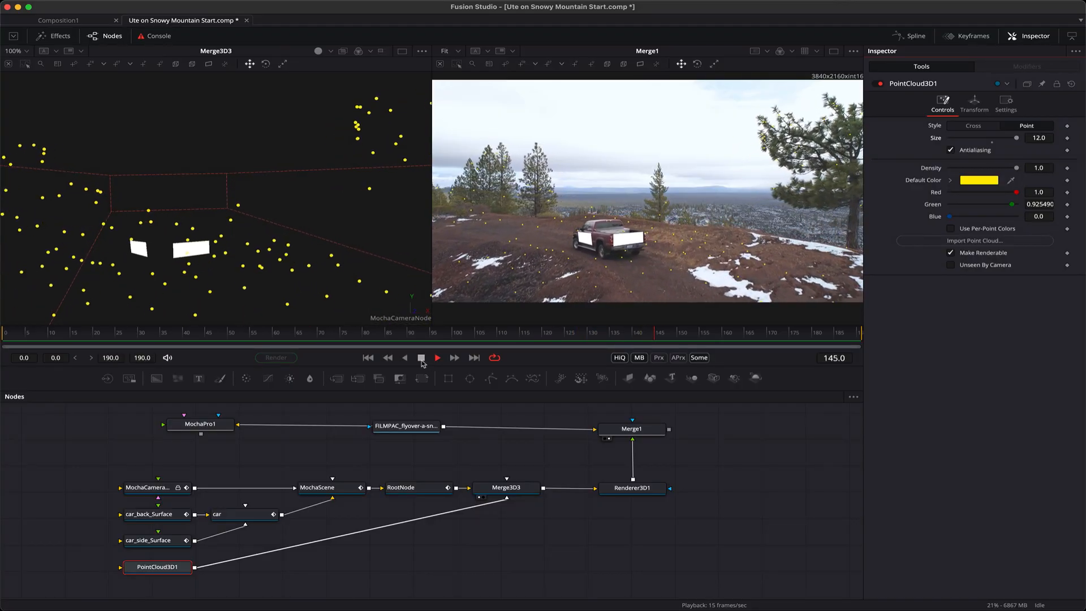
key(space)
drag(698, 338, 105, 331)
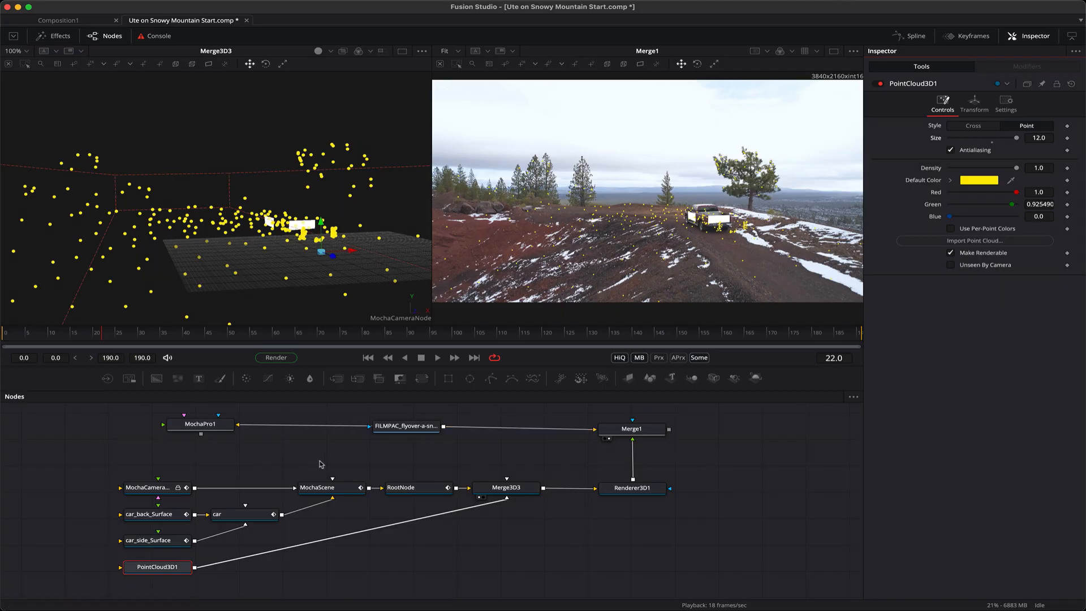
Move MochaPro1 and the footage loader closer to Merge1, and add a Cube 3D node in the freed space
drag(201, 423, 436, 442)
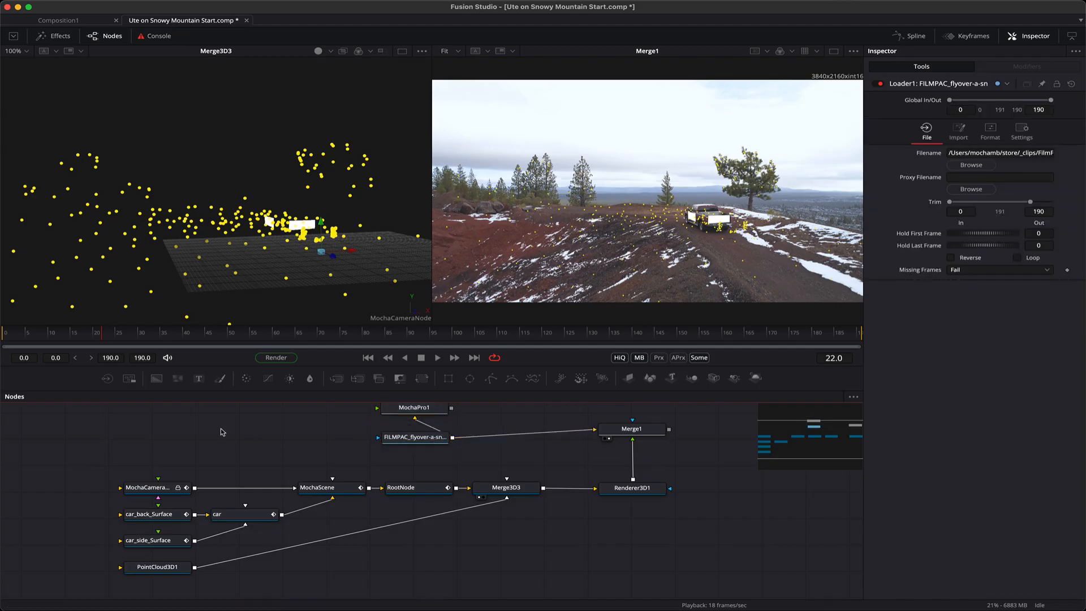
key(shift+space)
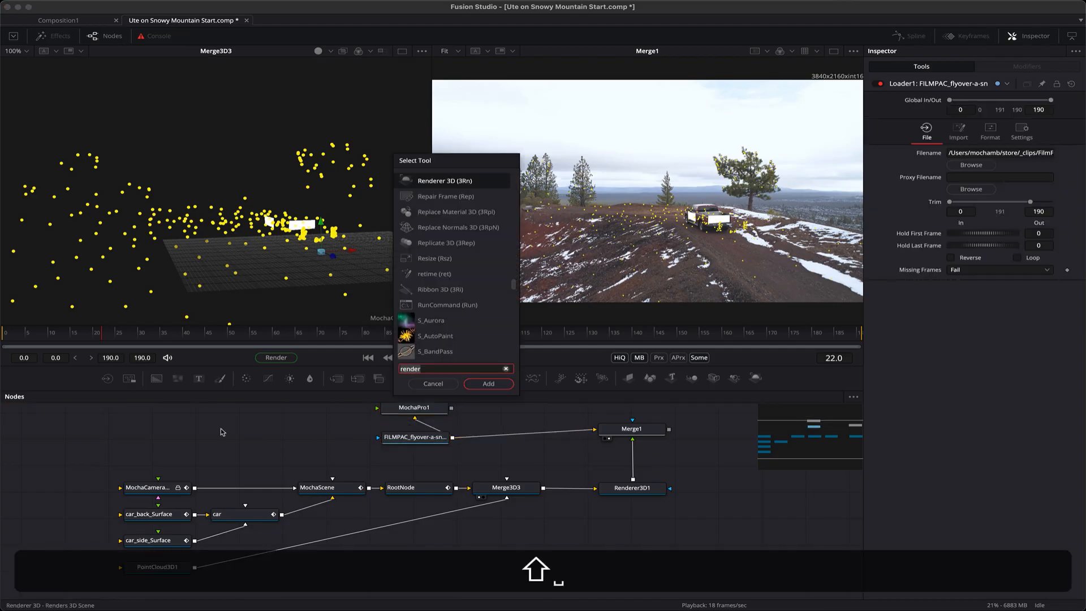
text(cube)
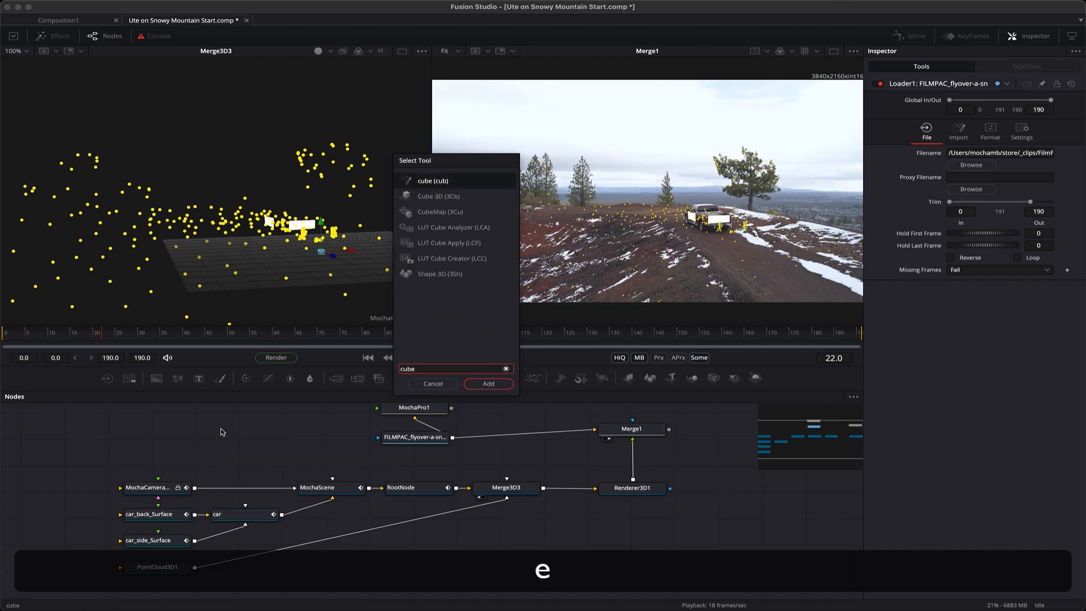
click(436, 198)
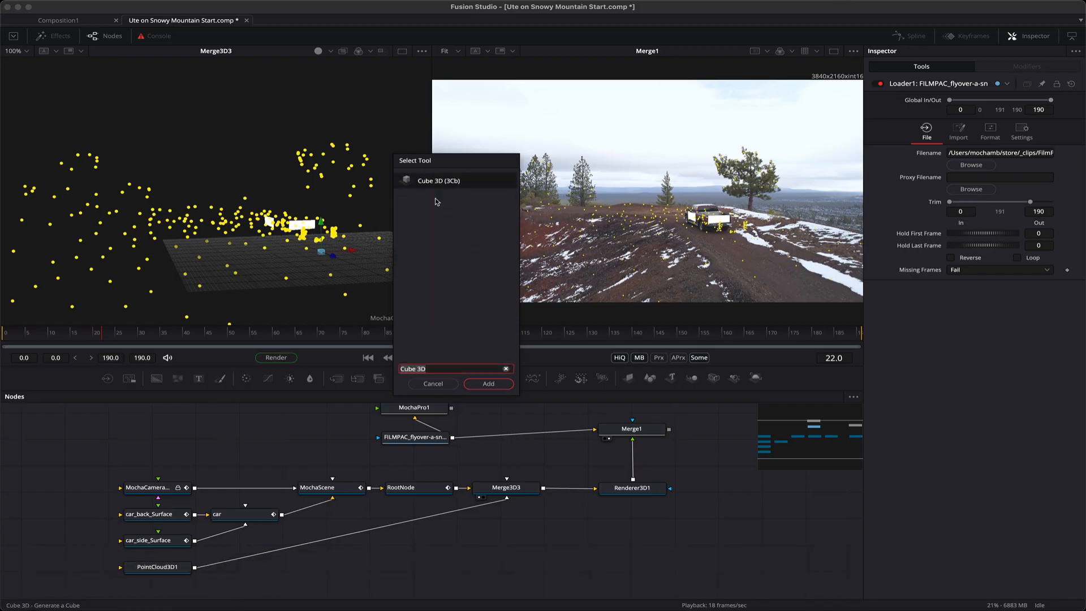
click(490, 384)
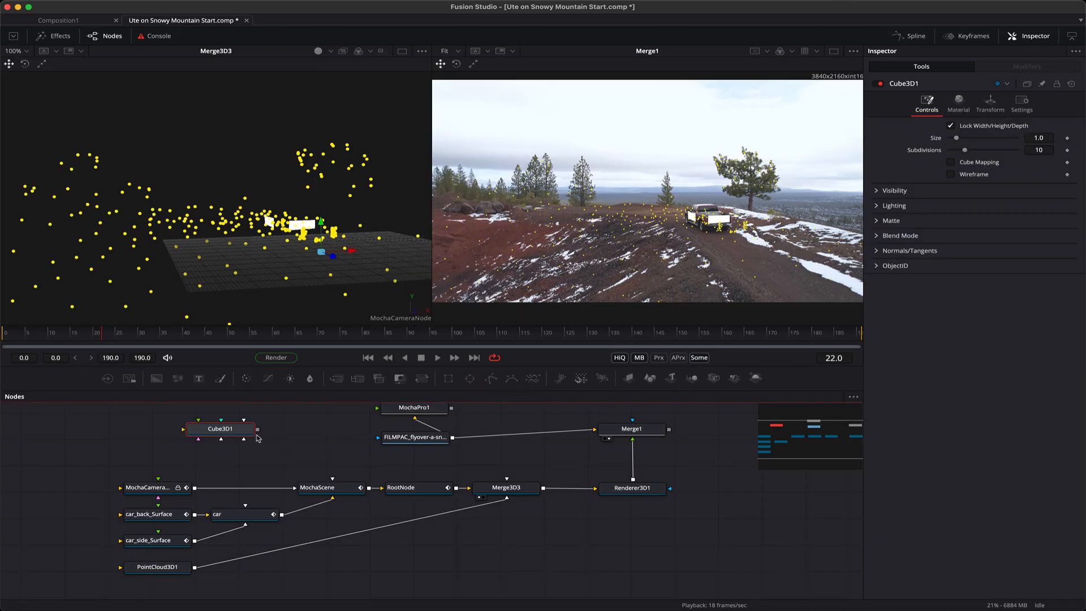
Connect the output of Cube3D1 to the MochaScene node and go to frame 0
drag(269, 440, 276, 442)
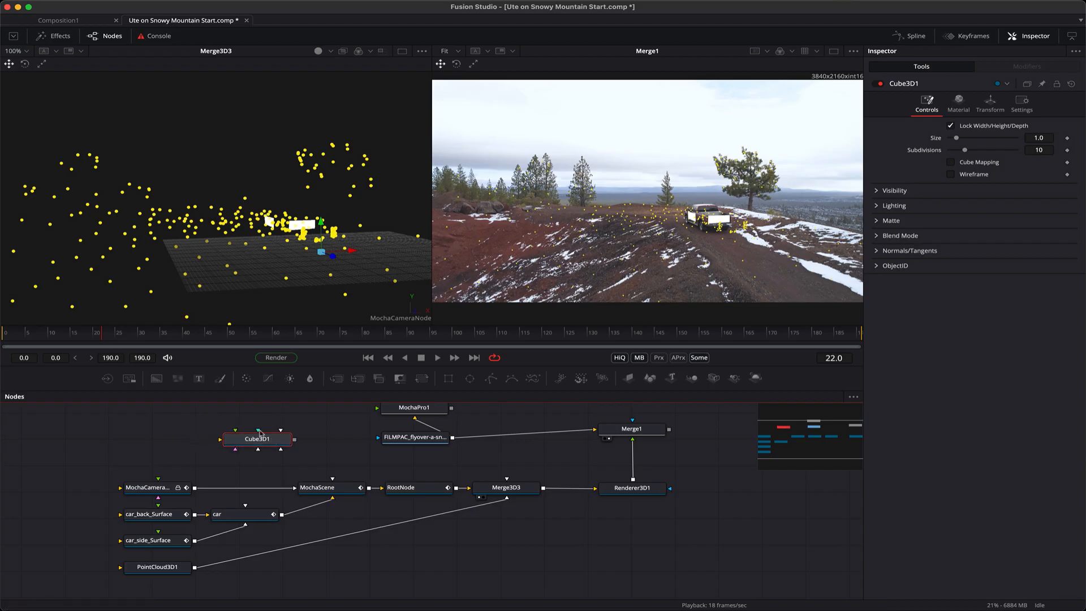
drag(295, 439, 316, 488)
mouse_move(17, 338)
mouse_down()
mouse_move(298, 352)
mouse_move(2, 351)
mouse_up()
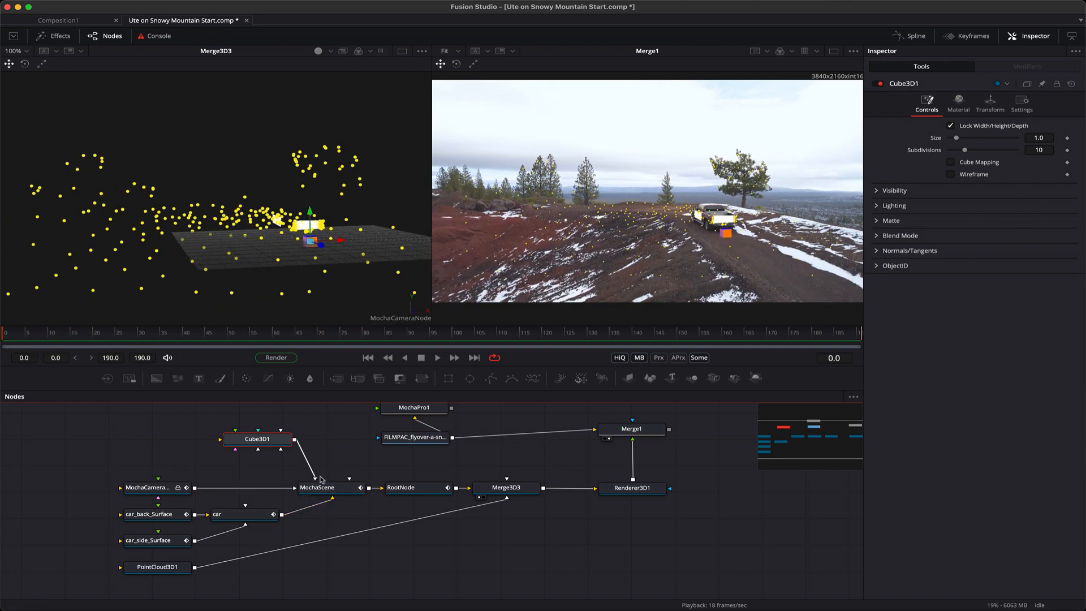
Reconnect Cube3D1 from MochaScene to the car node, and set the cube's size to 5.51
drag(313, 474, 256, 516)
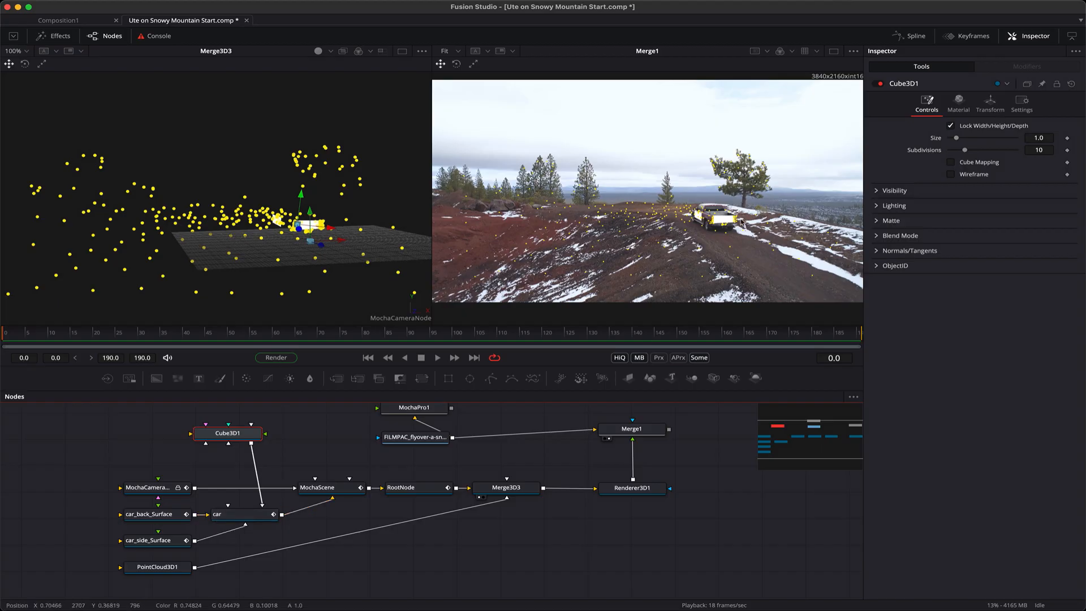
scroll(742, 223, up, 4)
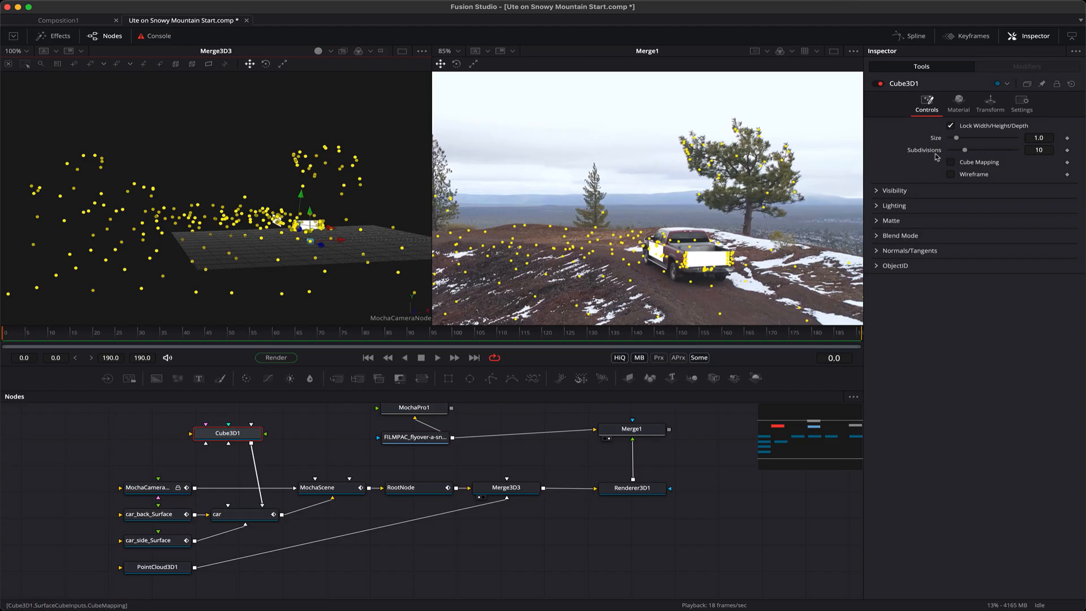
click(990, 103)
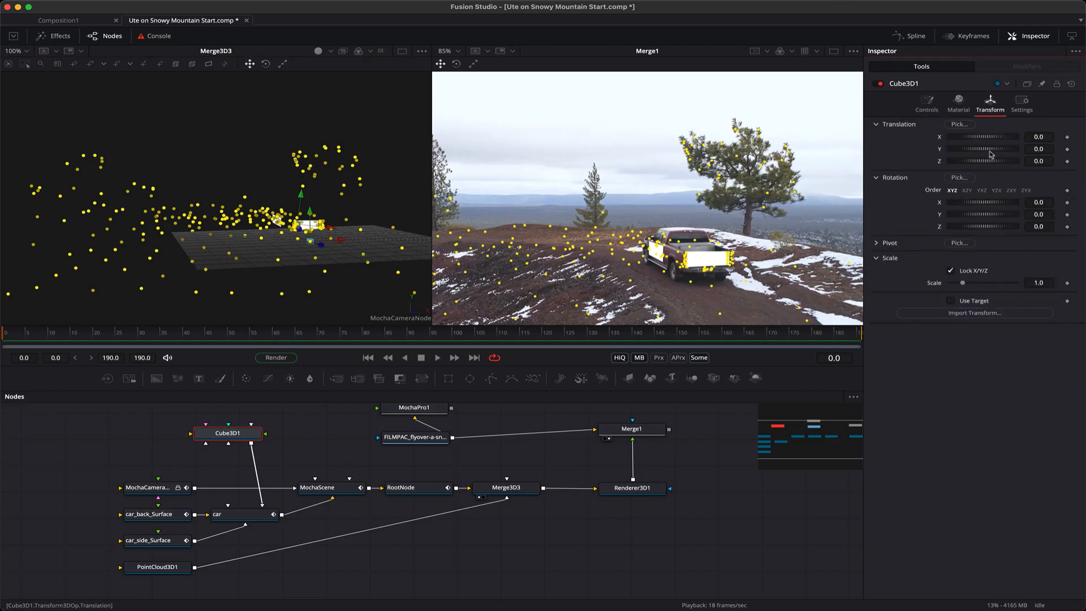
click(927, 104)
drag(960, 141, 989, 141)
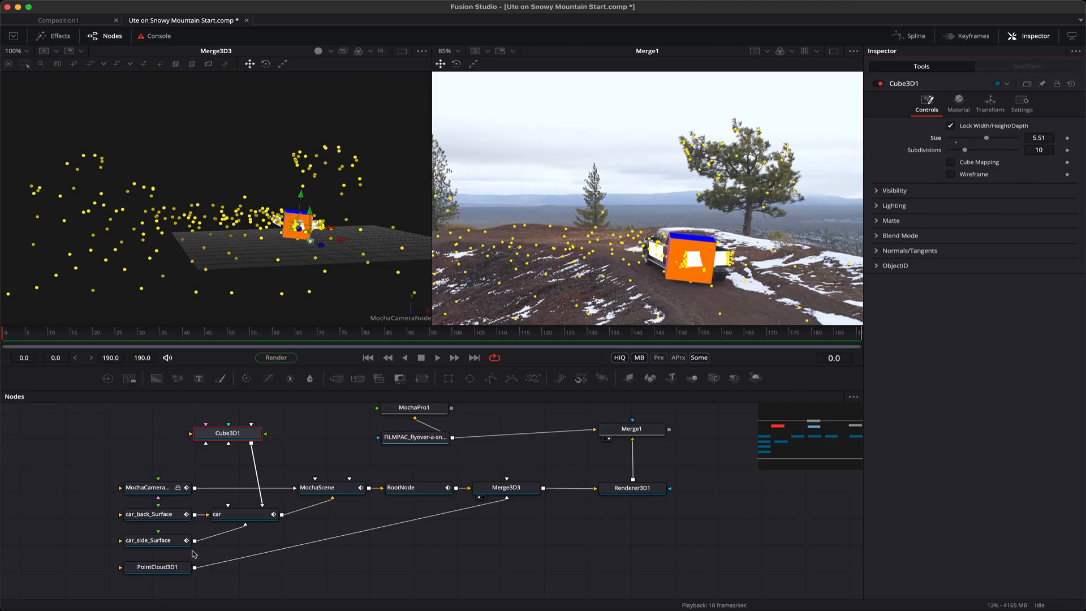
Select the car node, play the sequence to check how the cube follows the truck, and return to frame 0
click(249, 515)
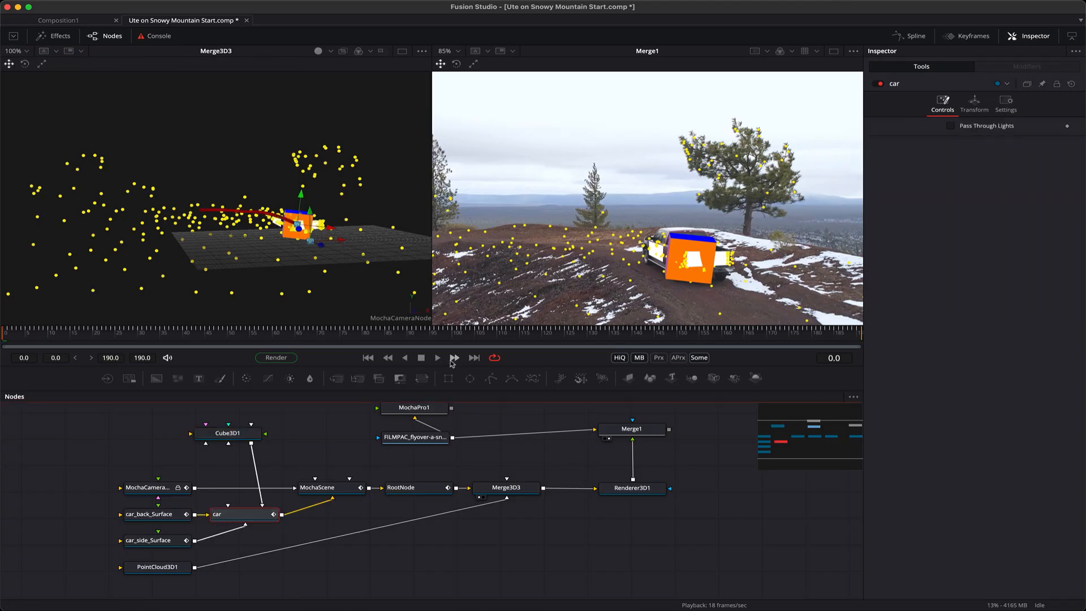
click(438, 359)
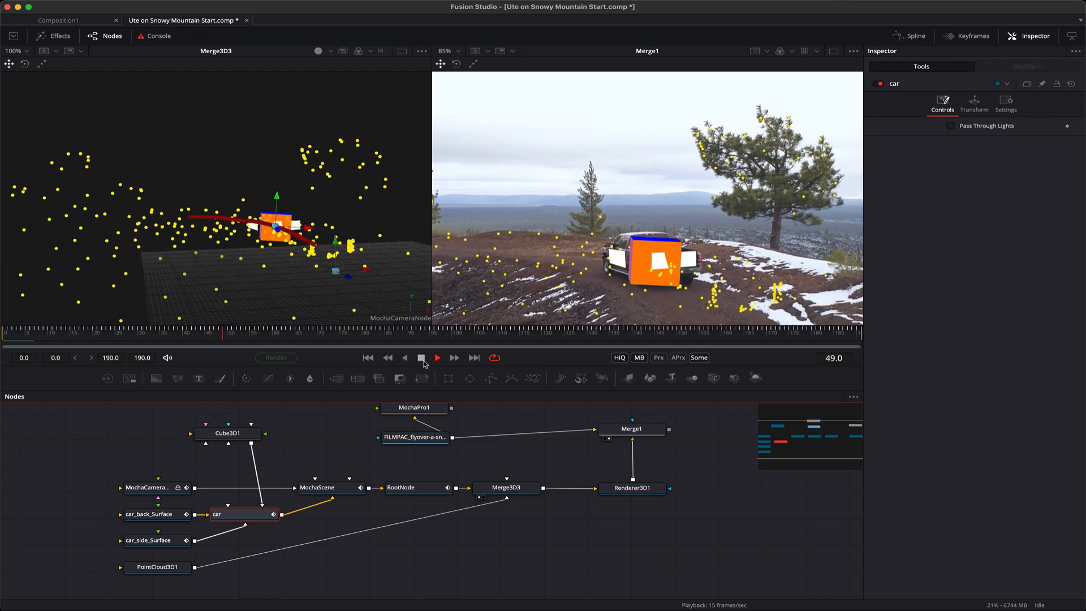
click(422, 358)
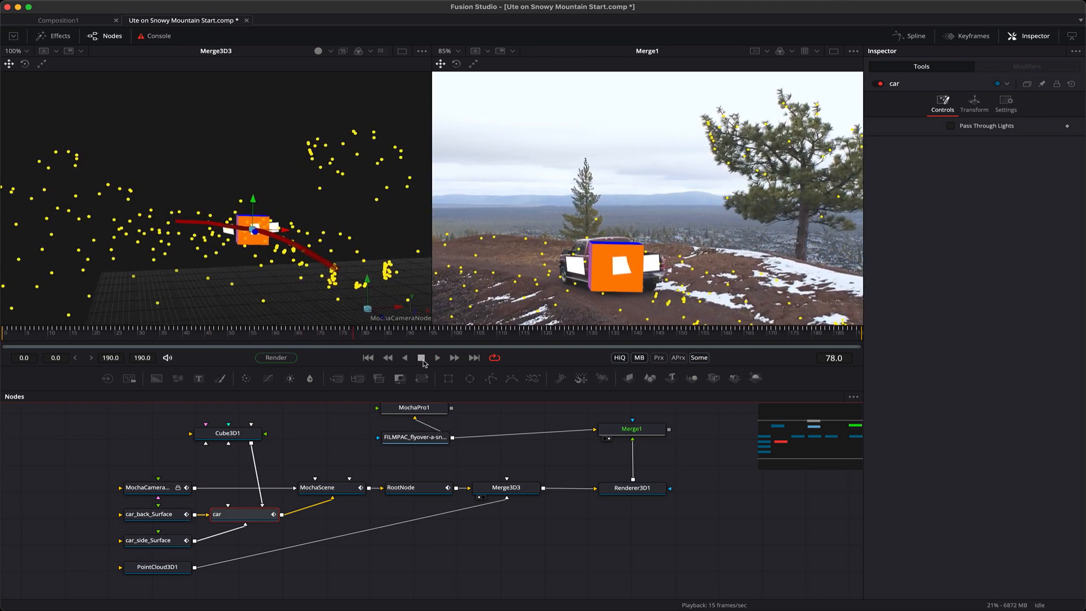
click(368, 359)
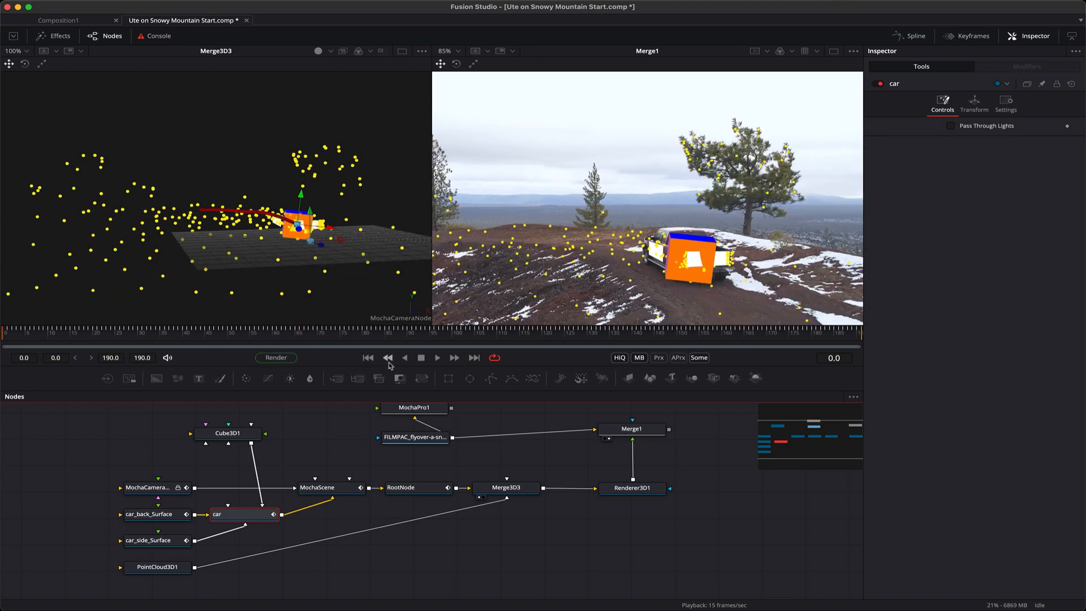
Switch the Merge3D3 viewer to the Left view and raise Cube3D1 to a Y translation of 1.99255
click(250, 432)
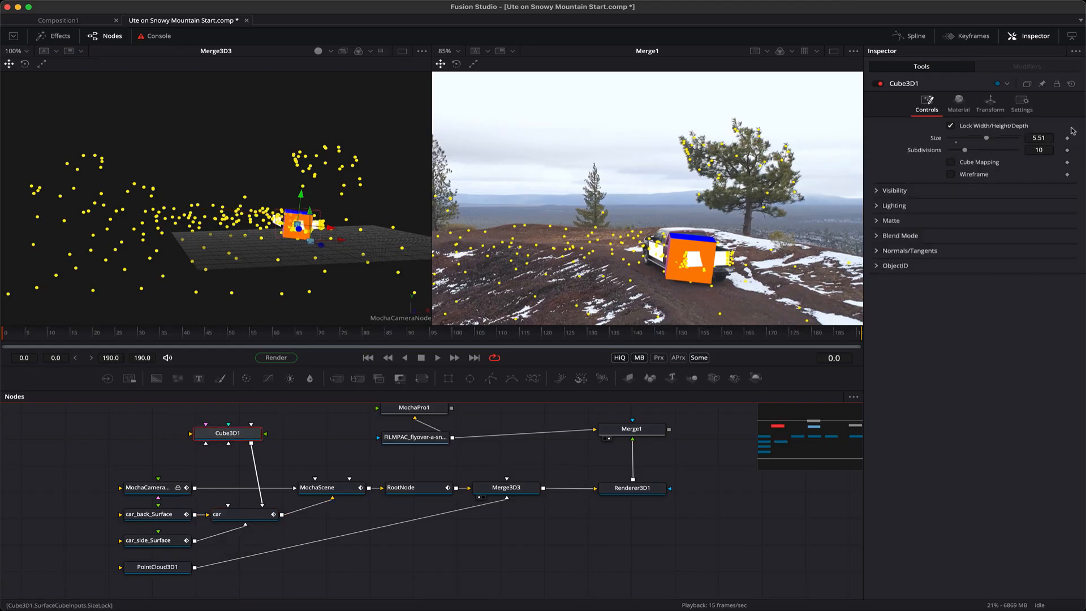
click(990, 105)
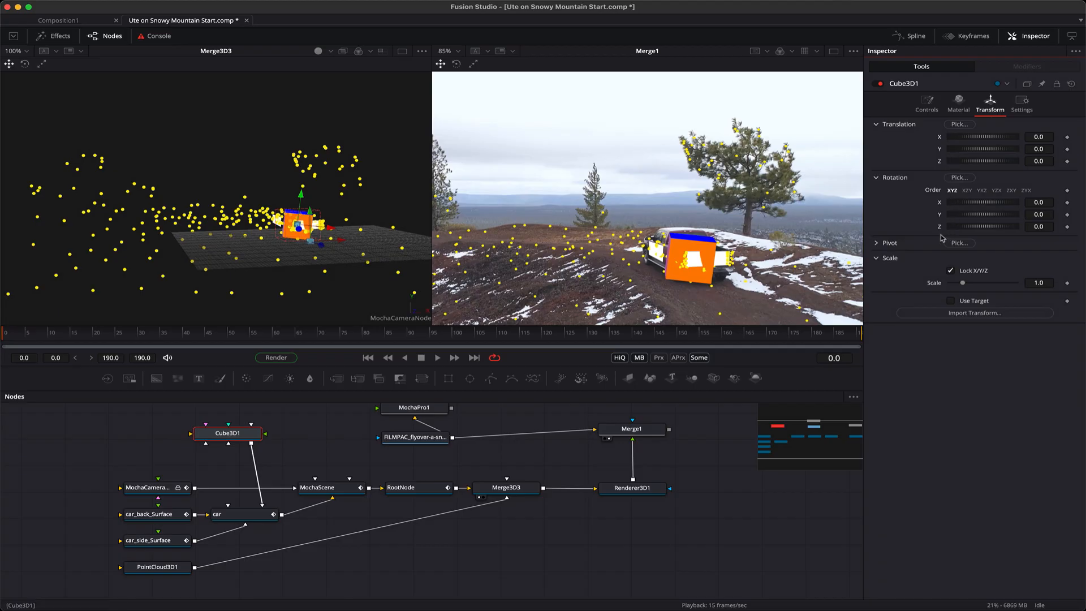
right_click(398, 321)
click(434, 378)
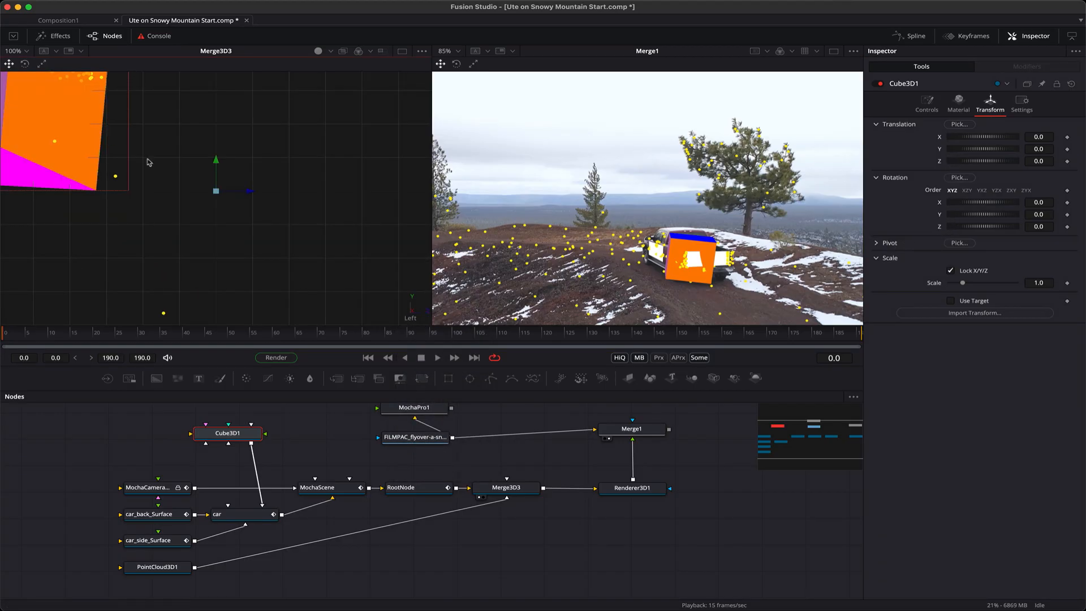
scroll(182, 181, down, 8)
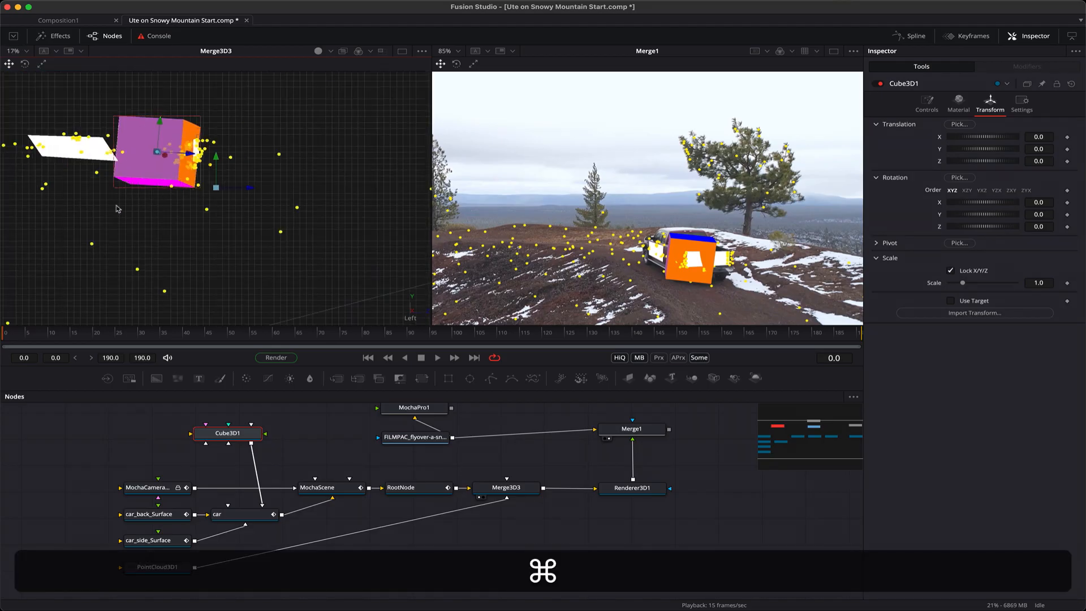
drag(162, 125, 163, 105)
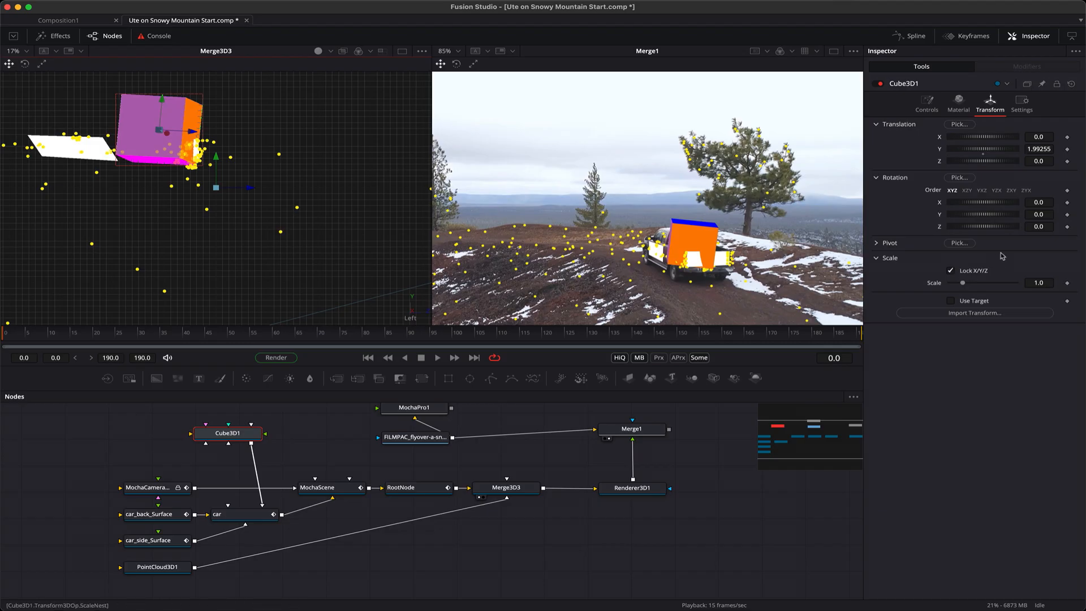
Rotate Cube3D1 to X 2.6, Y 26.1 and Z 7.8, and set its X translation to 2.058
mouse_move(974, 204)
mouse_down()
mouse_move(964, 204)
mouse_move(971, 218)
mouse_move(989, 227)
mouse_move(995, 204)
mouse_up()
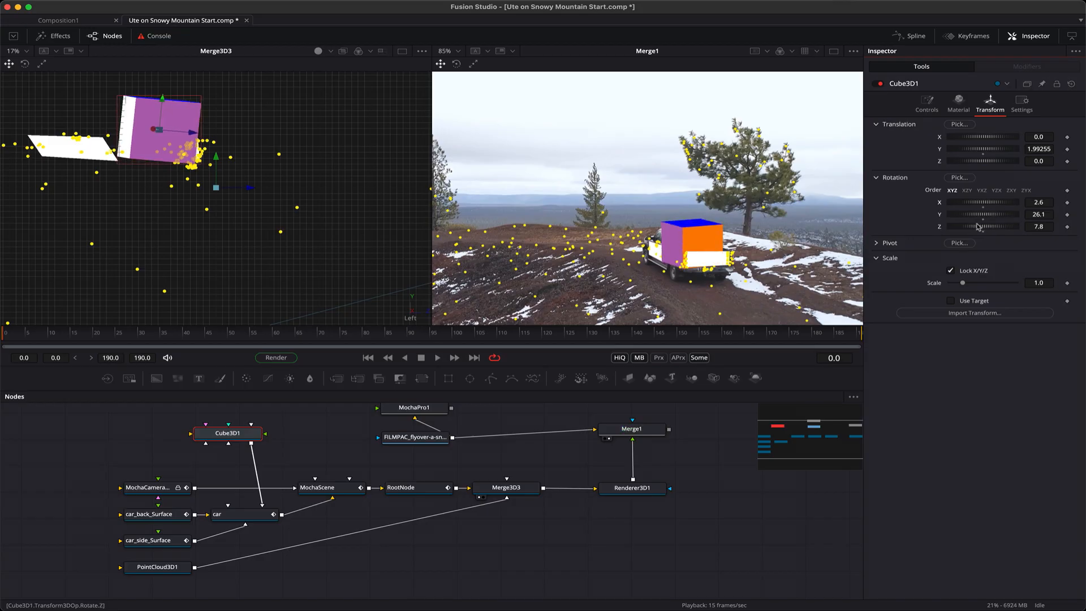
drag(969, 137, 1010, 137)
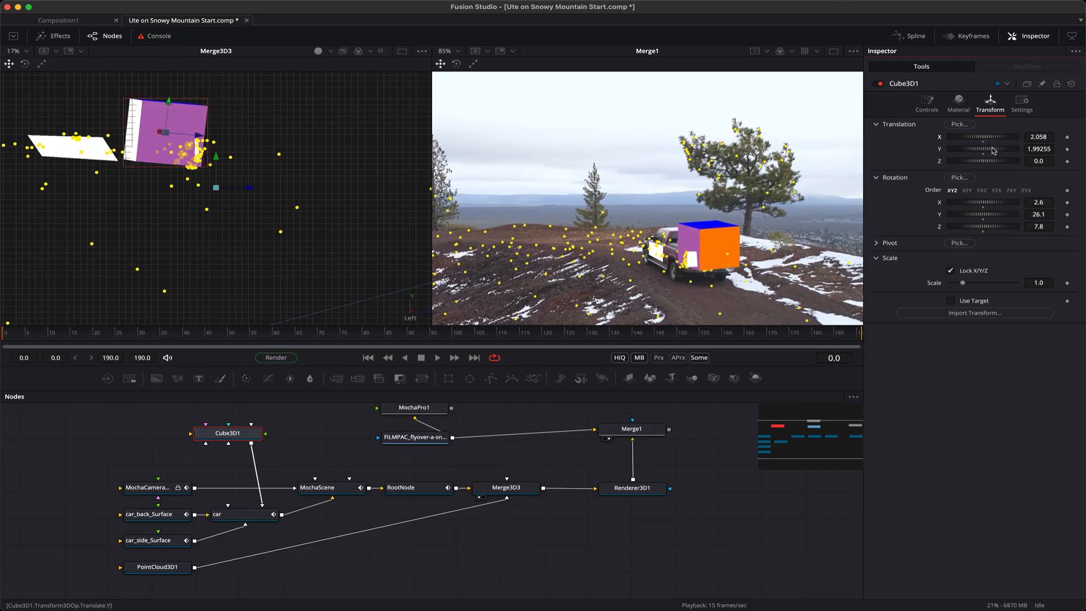
Switch the Merge3D3 viewer to the Top view and move Cube3D1 onto the truck bed, at about X 0.98, Y 1.91, Z -1.11
right_click(254, 146)
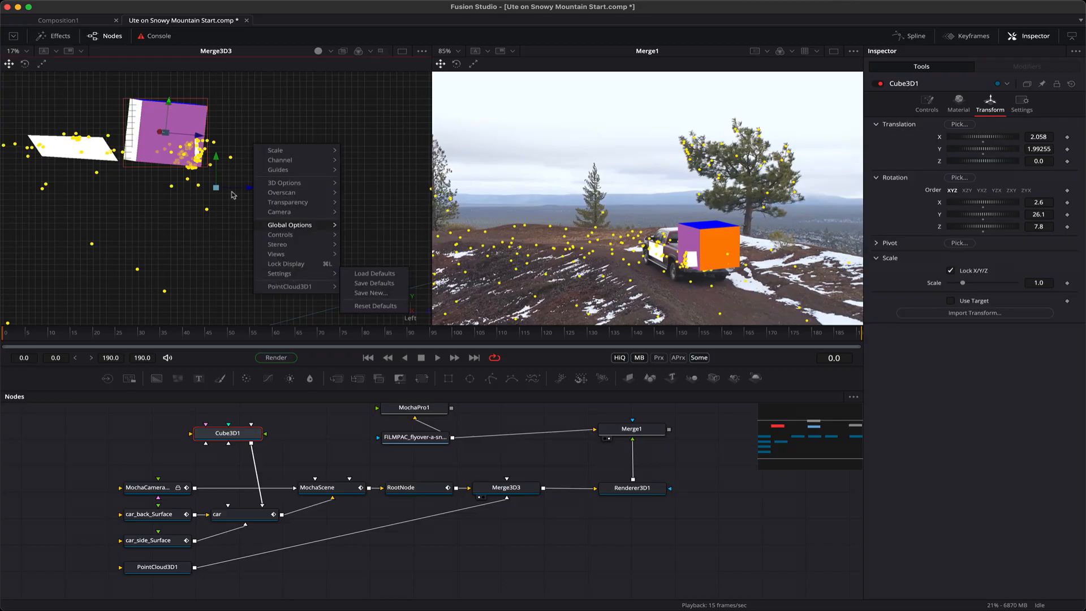
right_click(413, 320)
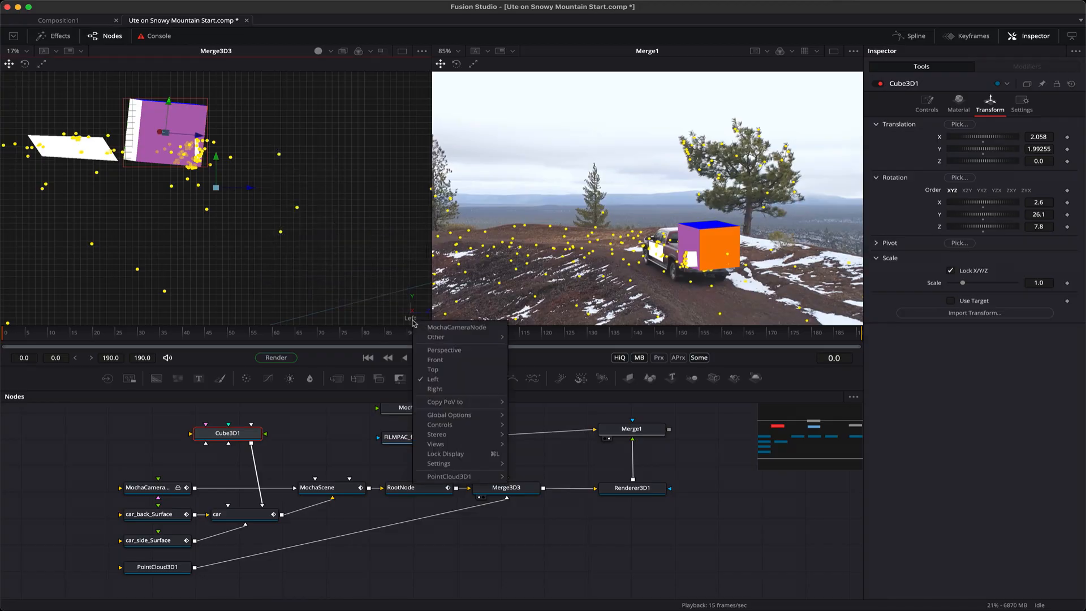
click(437, 370)
key(super+f)
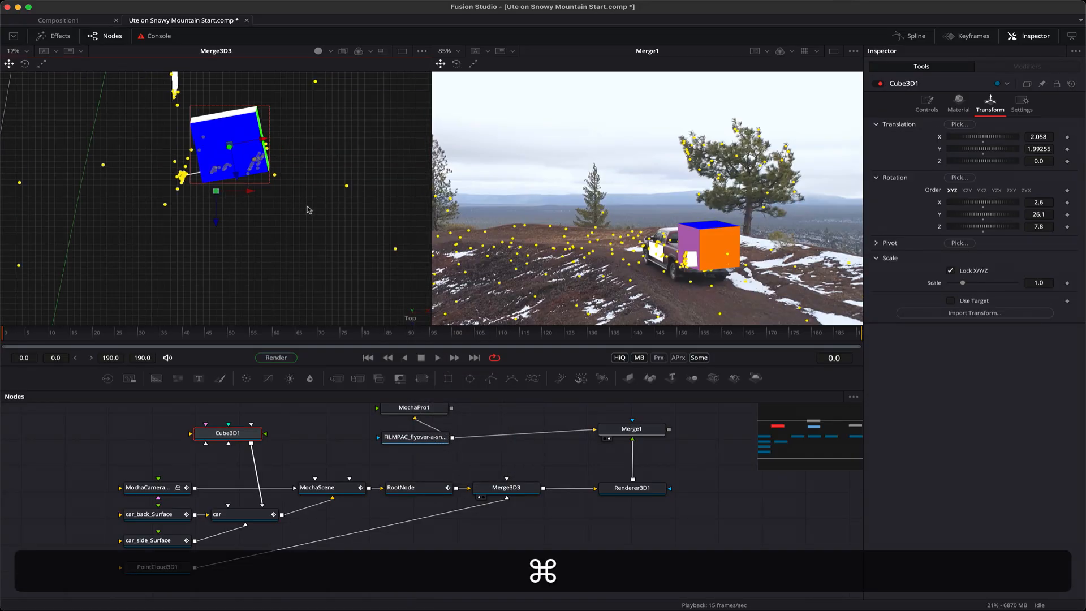
drag(237, 176, 251, 125)
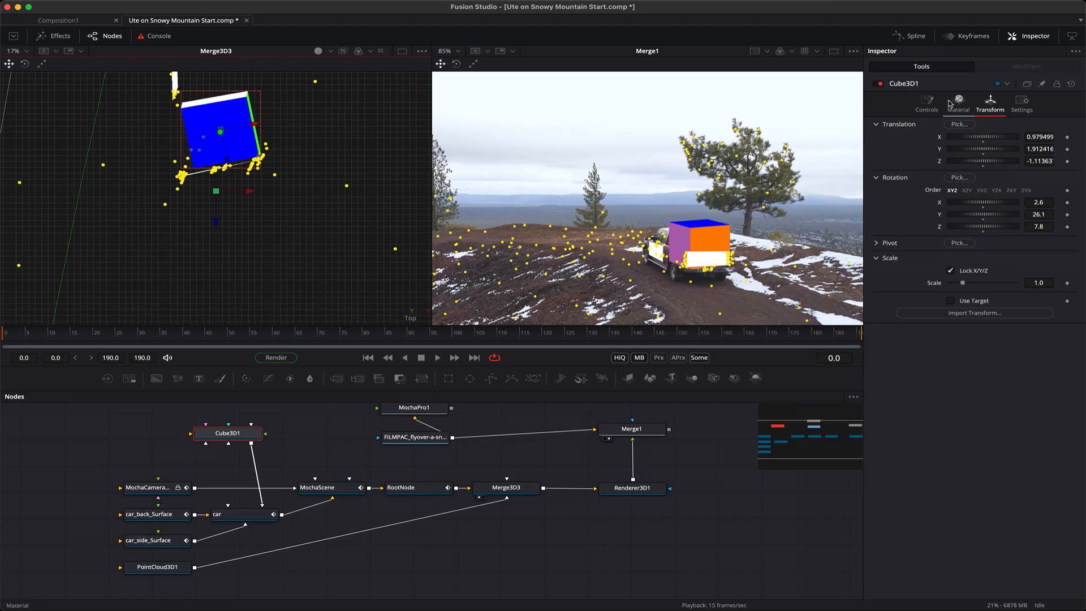
Reduce Cube3D1's size to 4.25 and fine-tune its translation to X 1.182, Y 1.999, Z -0.97 with a Y rotation of 23.5
click(926, 105)
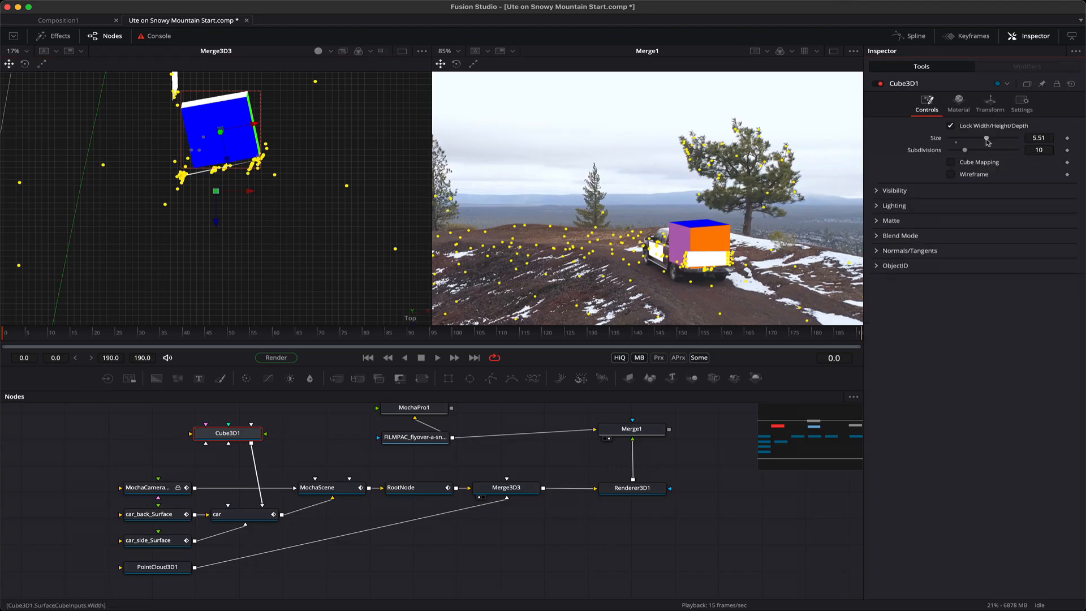
drag(986, 139, 977, 140)
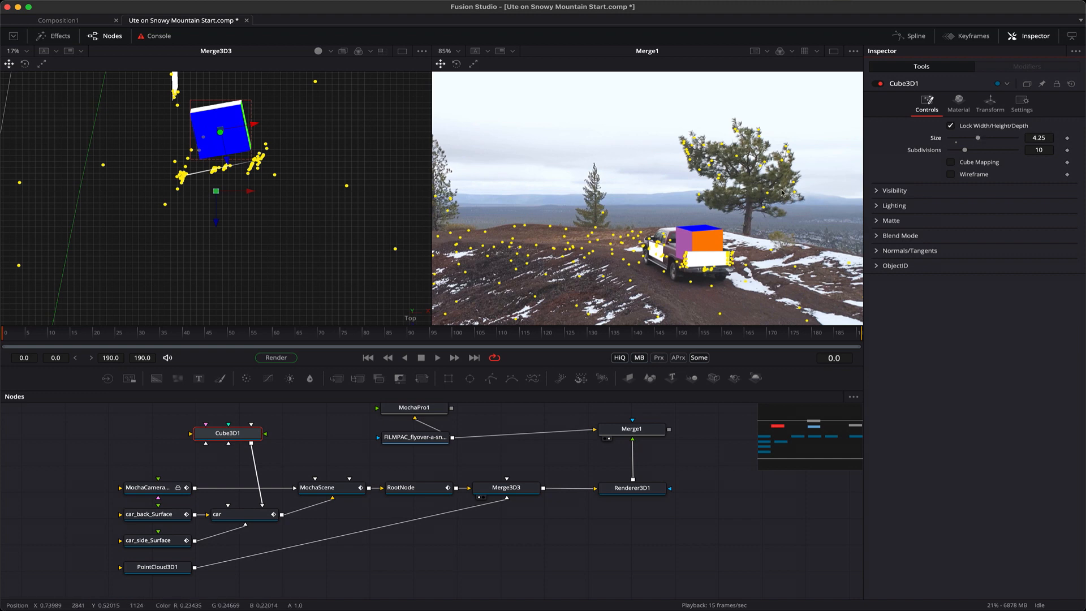
click(990, 103)
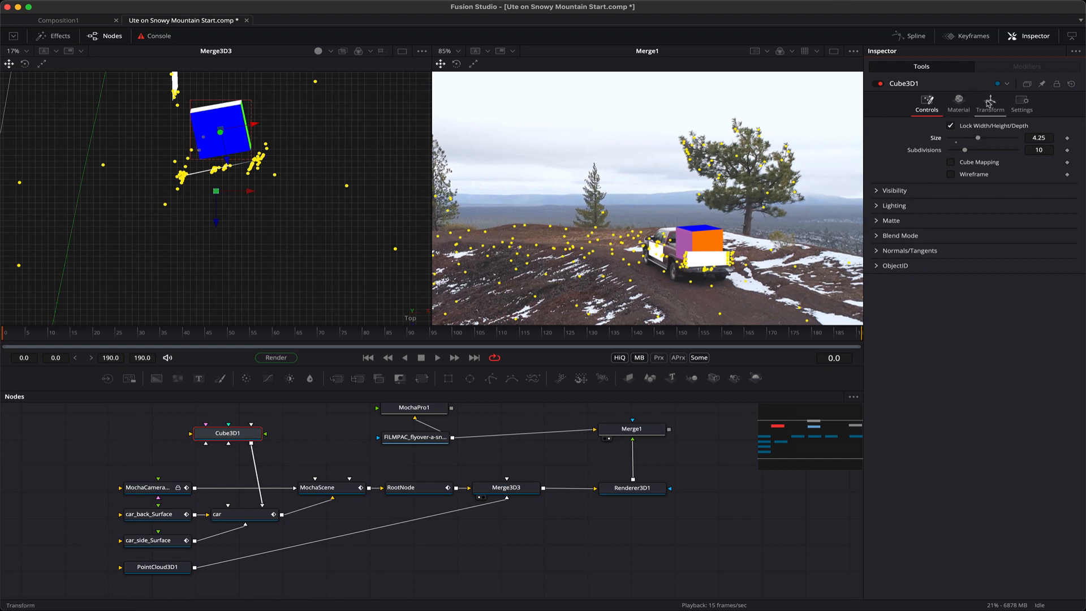
drag(983, 202, 987, 202)
key(super+z)
drag(969, 162, 979, 162)
drag(968, 149, 974, 141)
click(969, 139)
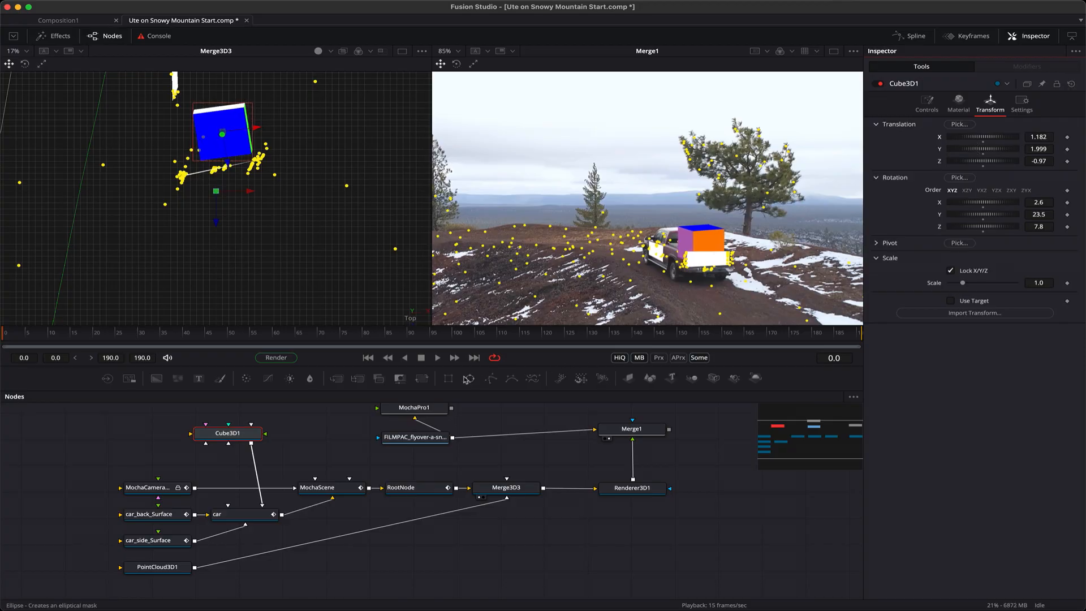
Play the sequence to check how the resized cube sits on the moving truck, and return to frame 0
click(439, 358)
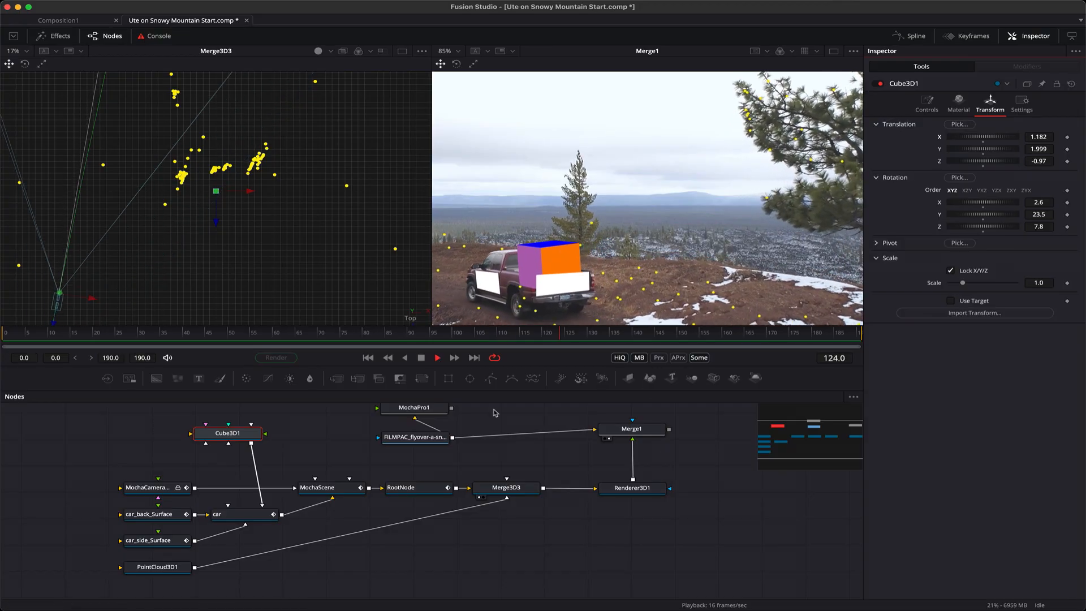
click(421, 358)
click(368, 359)
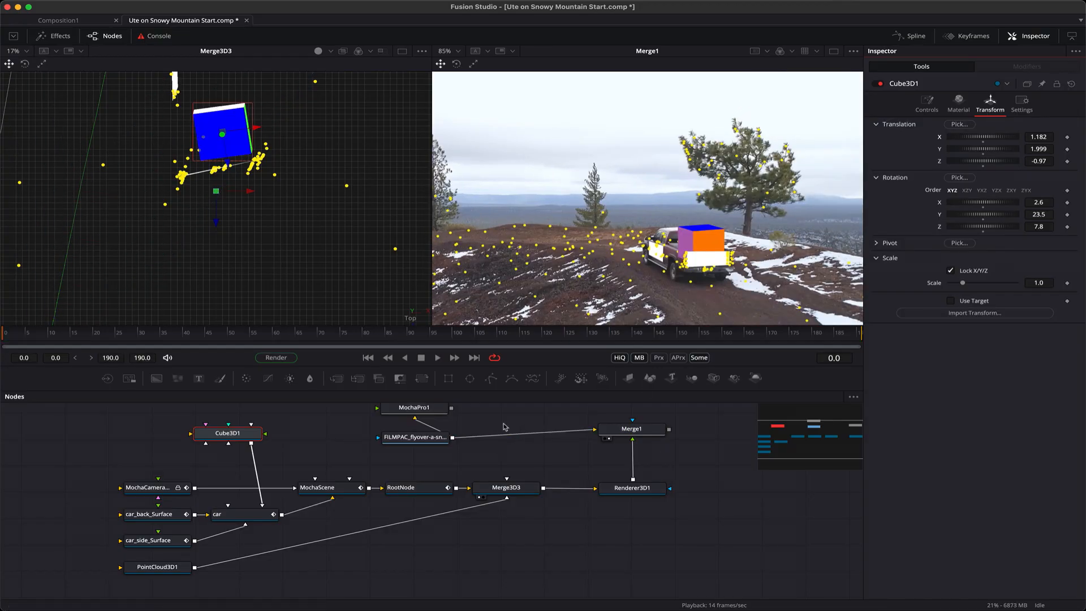
Move the MochaPro1 node above the flow between the footage and Merge1, view it in the first viewer, and apply its matte
scroll(505, 427, down, 1)
drag(527, 447, 470, 521)
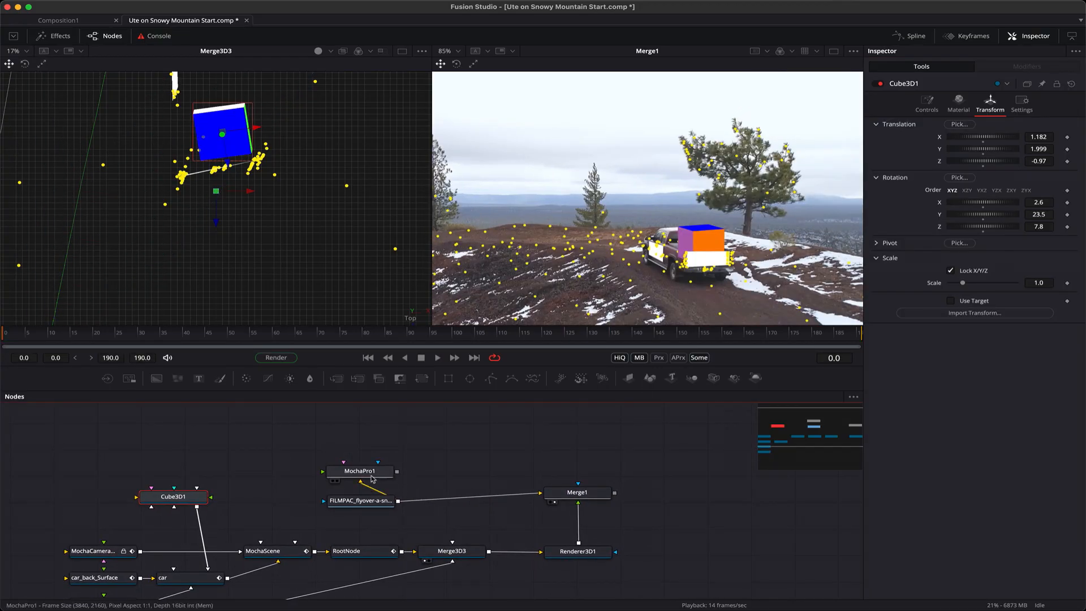
drag(372, 479, 484, 439)
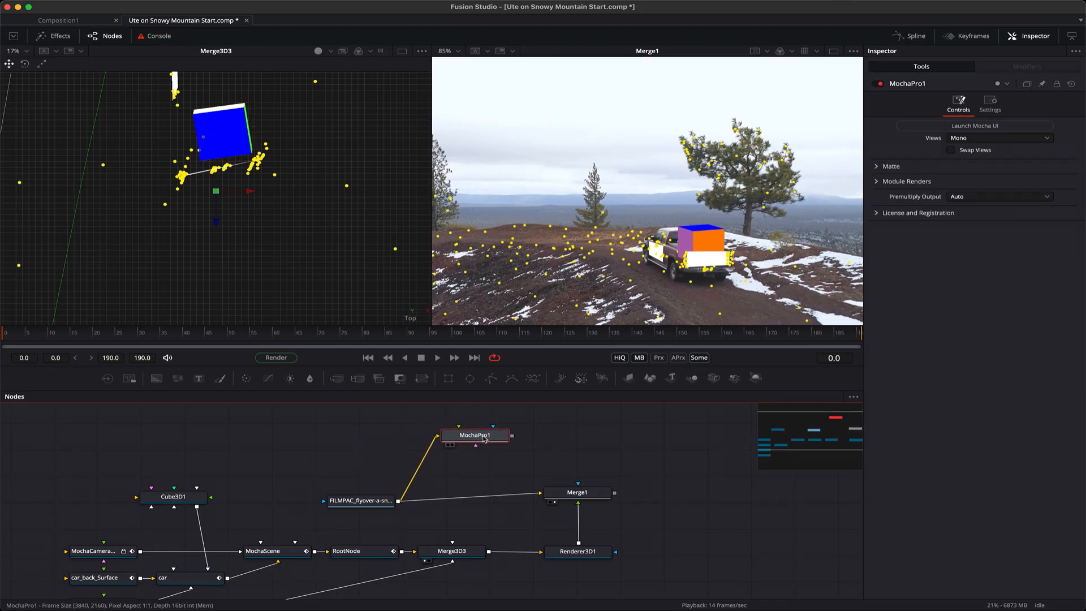
key(1)
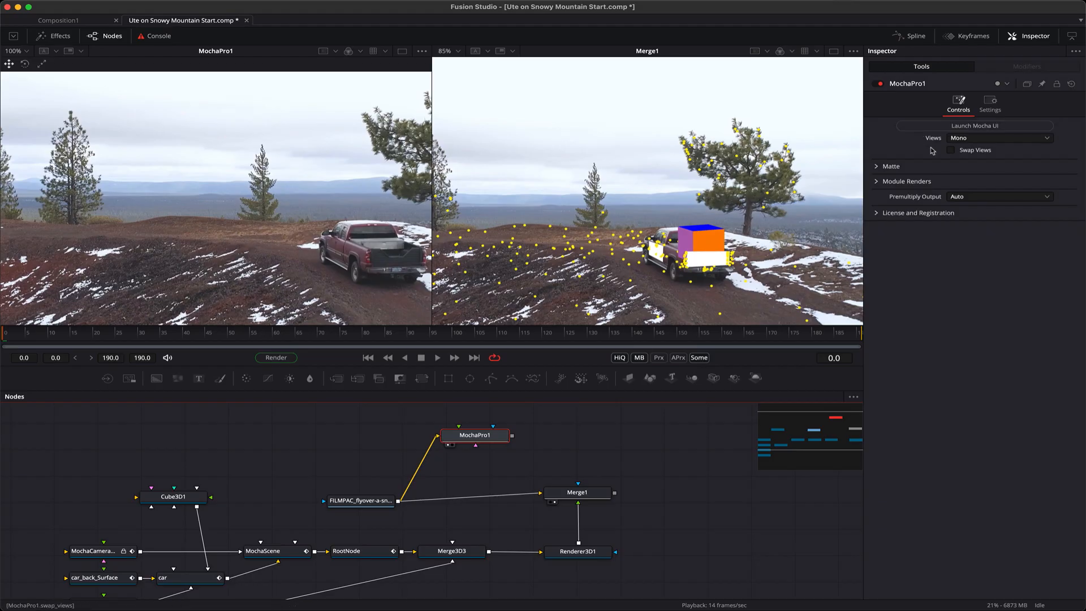
click(876, 166)
click(951, 191)
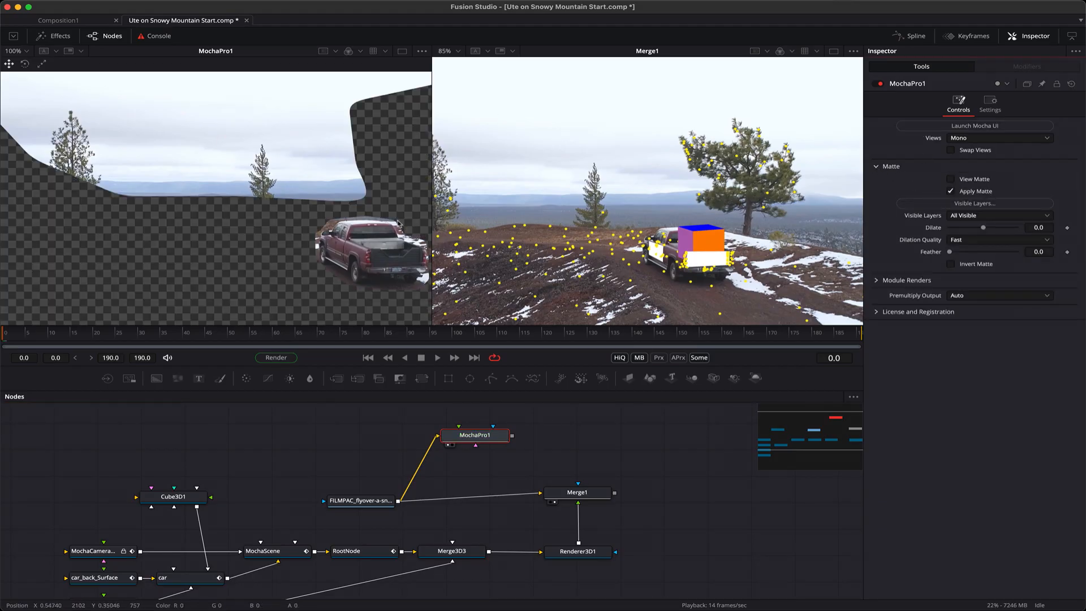
drag(358, 252, 305, 230)
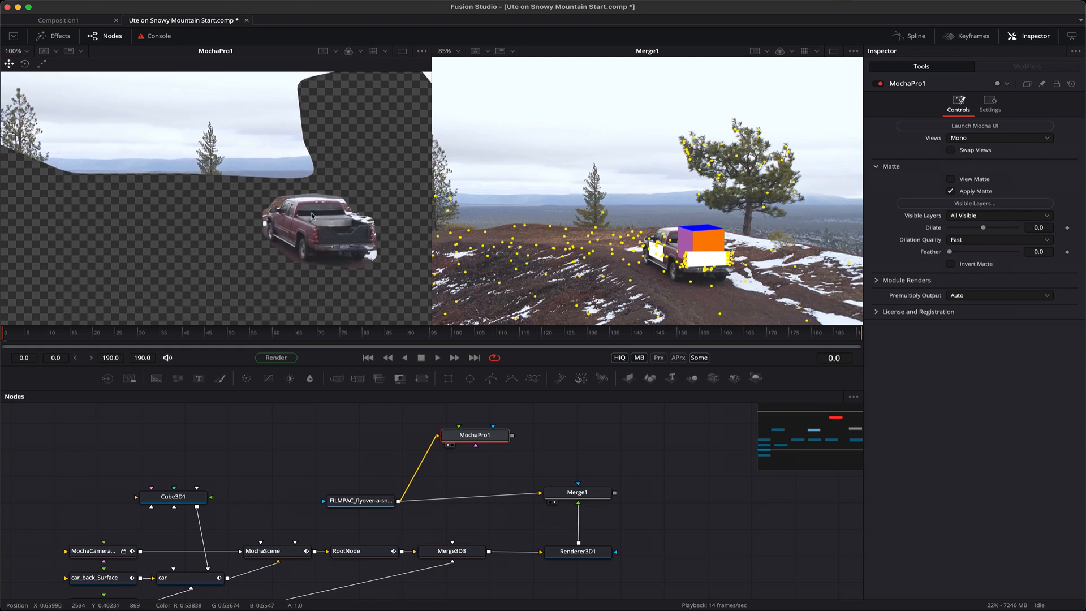
Limit MochaPro1's visible matte layers so that only the truck bed's side and tailgate are isolated
click(973, 204)
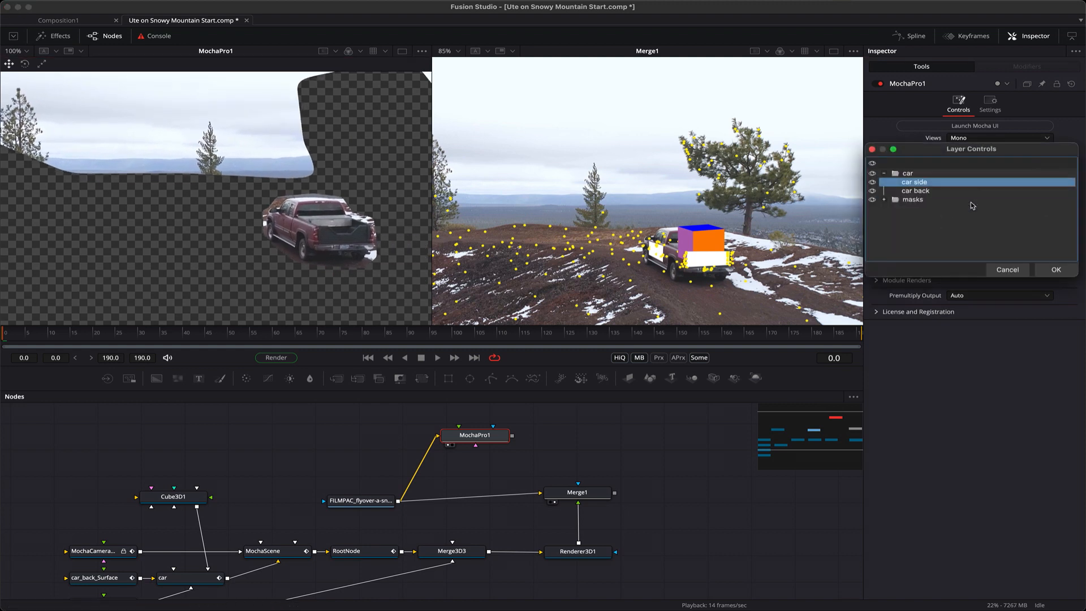
click(884, 200)
click(1056, 270)
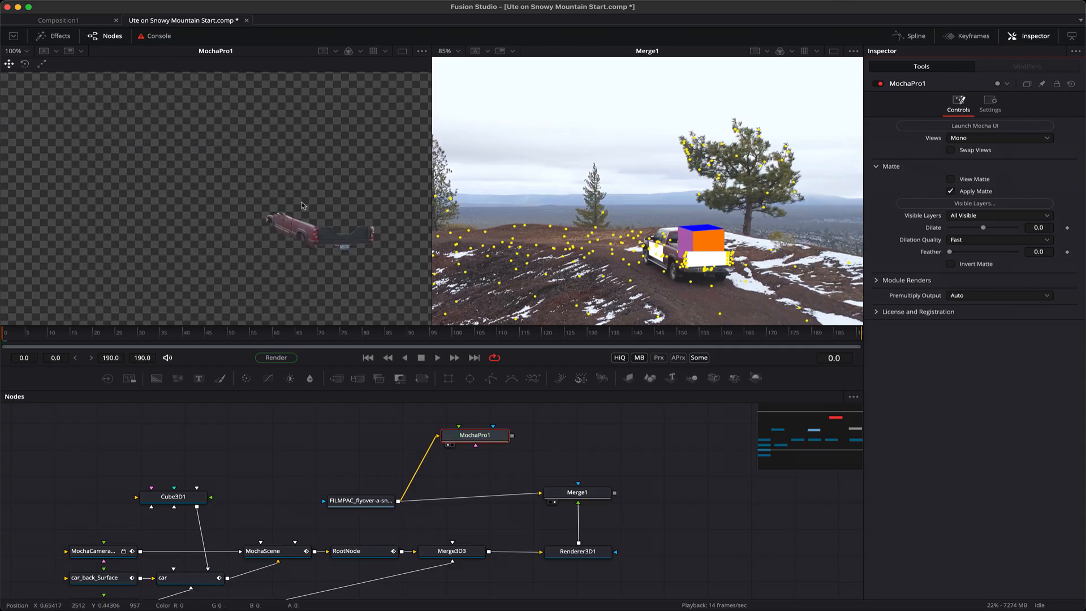
Add a Merge2 node with MochaPro1 as foreground and Merge1 as background, and show it in the second viewer
drag(497, 436, 572, 434)
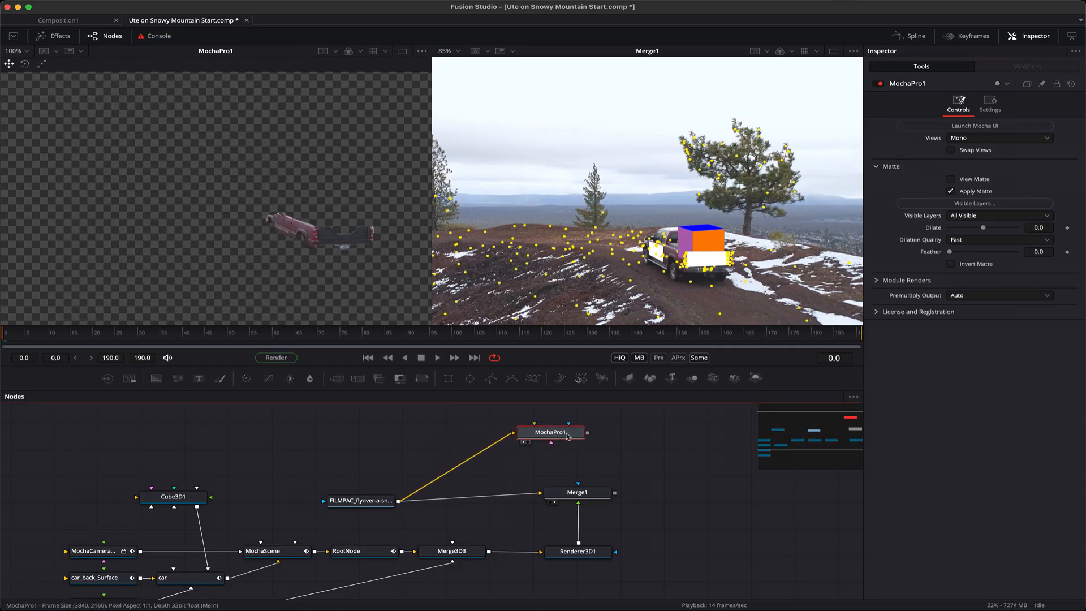
click(337, 378)
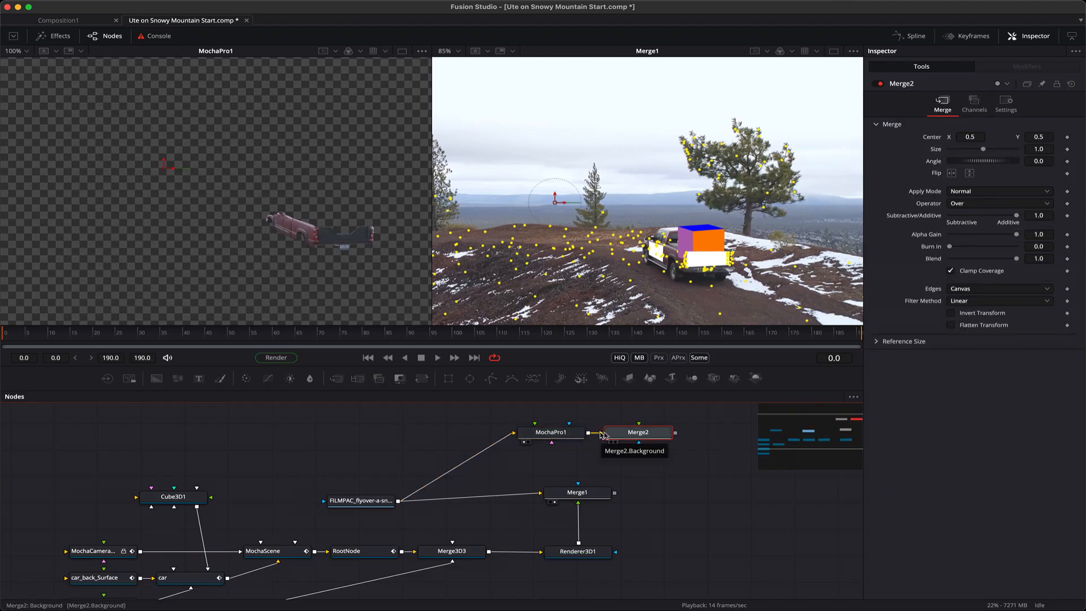
mouse_move(643, 434)
mouse_down()
mouse_move(659, 435)
mouse_move(606, 443)
mouse_move(655, 428)
mouse_up()
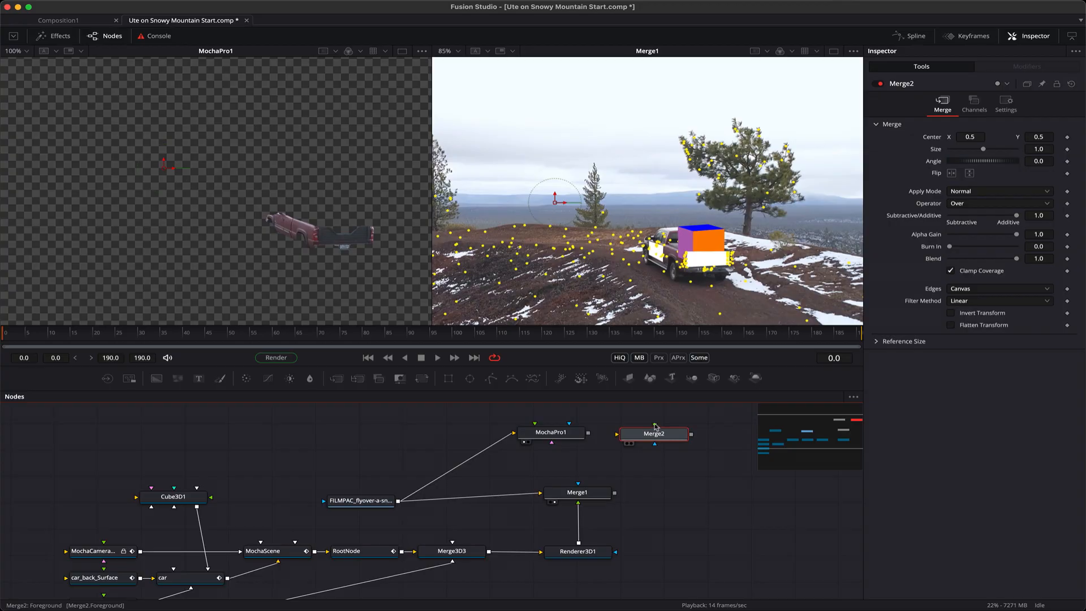
drag(655, 425, 575, 434)
drag(655, 426, 615, 492)
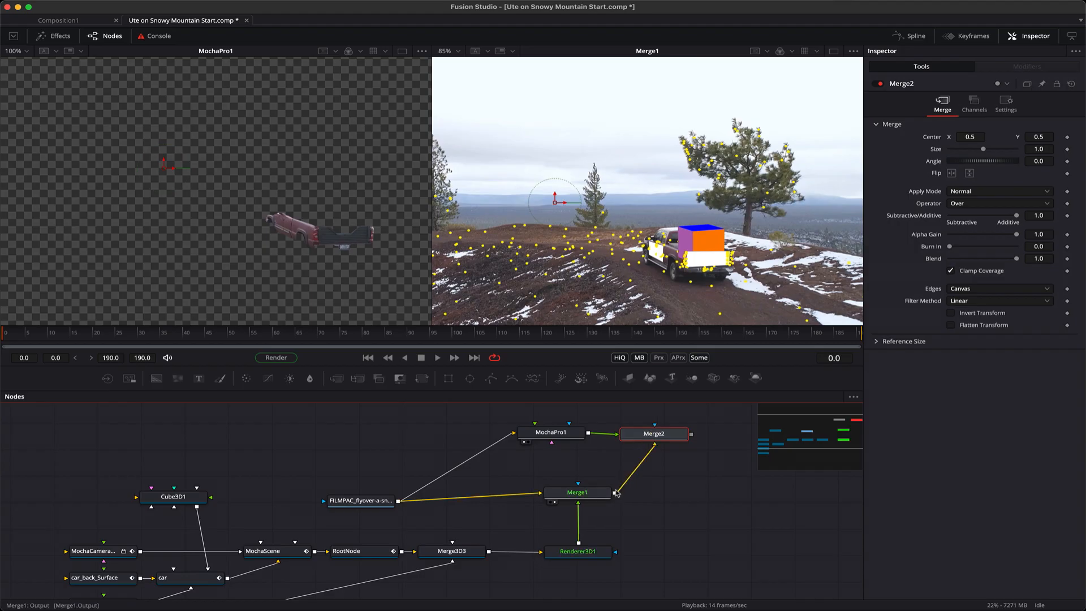
key(2)
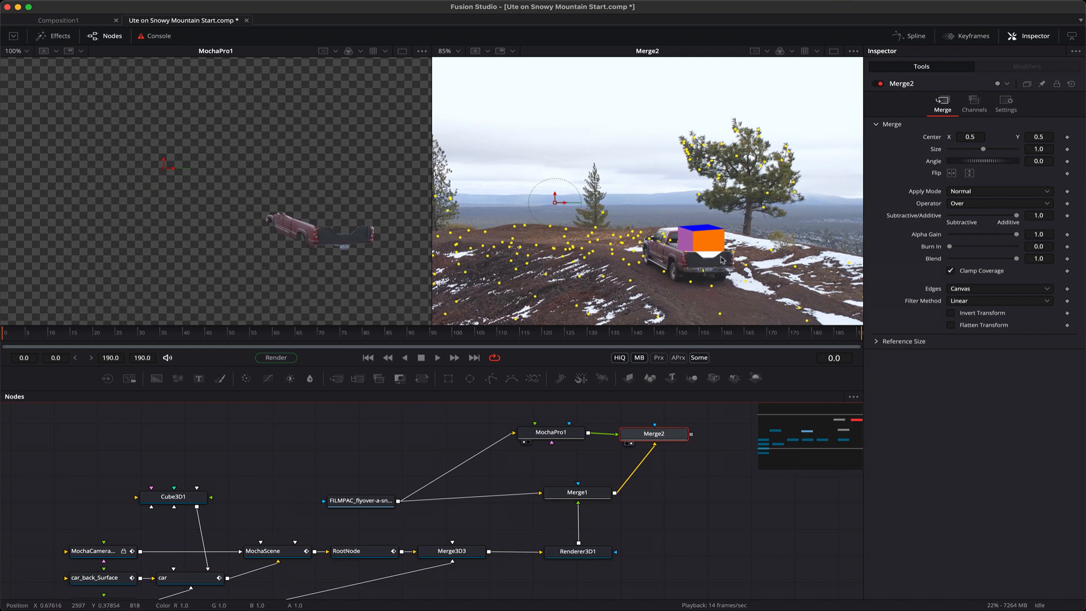
Disable the car_back_Surface and car_side_Surface nodes and play the composite
scroll(254, 503, down, 3)
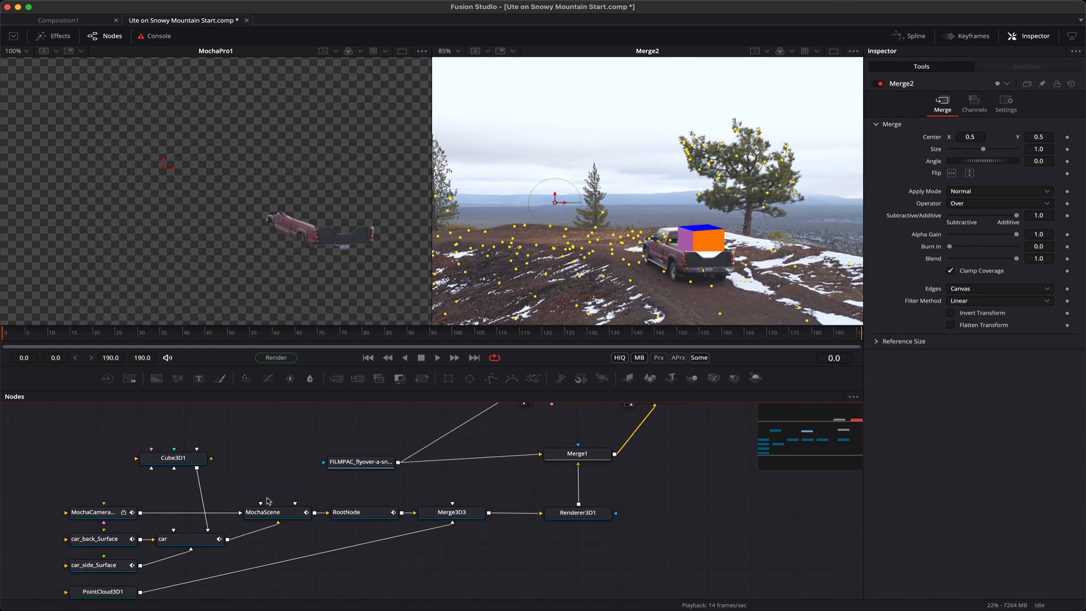
click(96, 527)
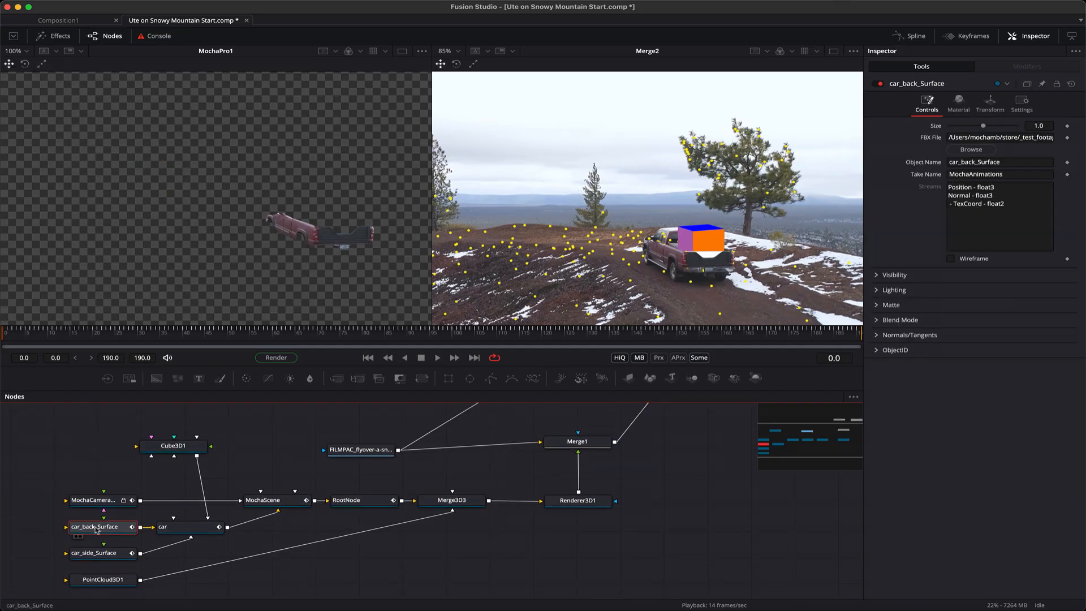
key(d)
click(95, 553)
key(d)
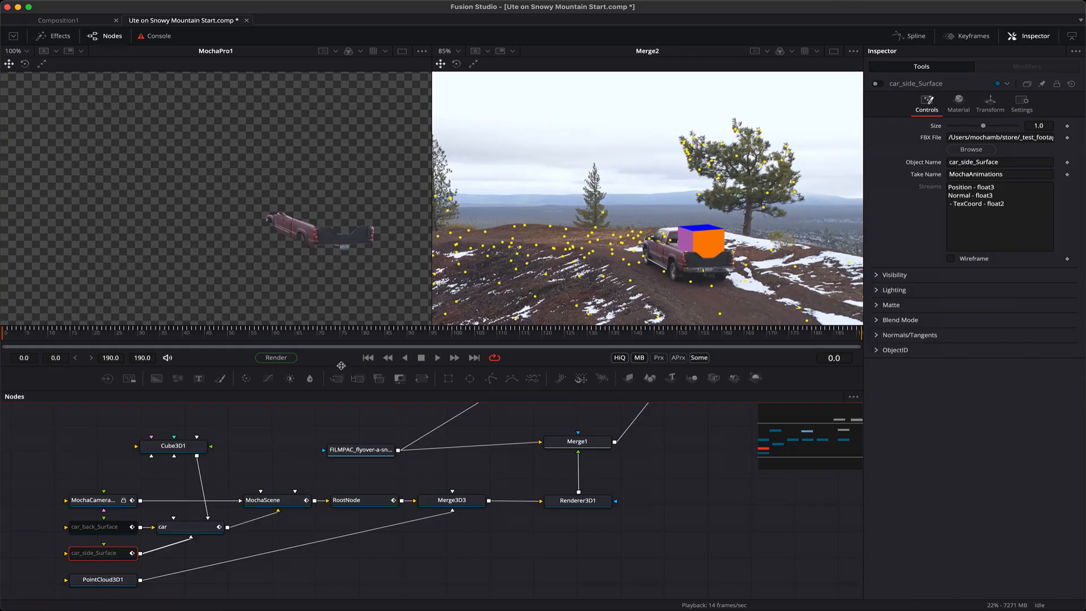
click(437, 357)
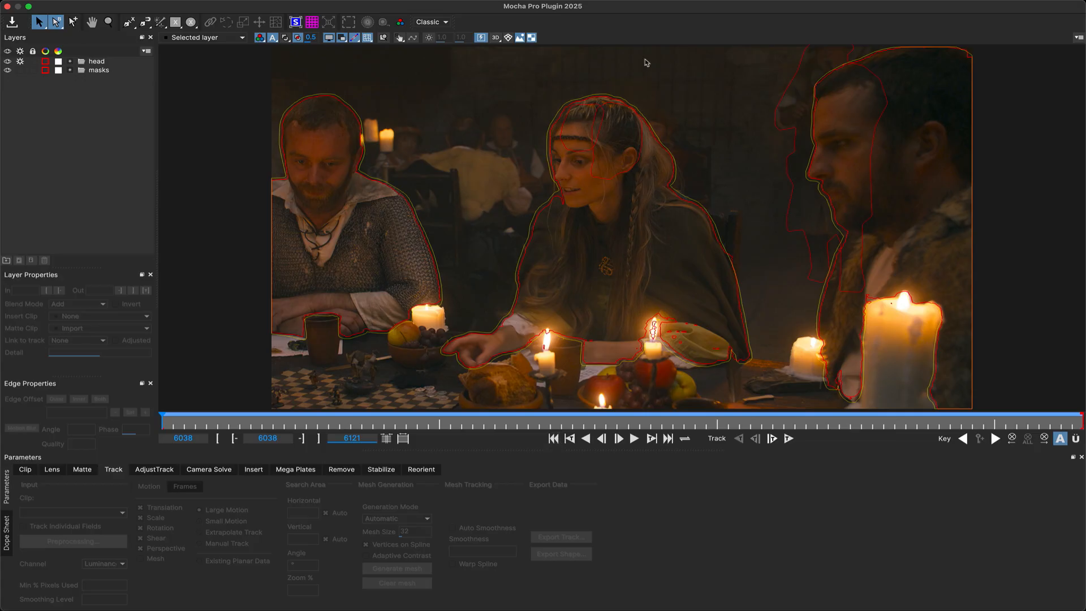
Expand the head and masks groups in Mocha Pro and examine the head front, head side, focal actor, right guy and left guy layers
click(71, 71)
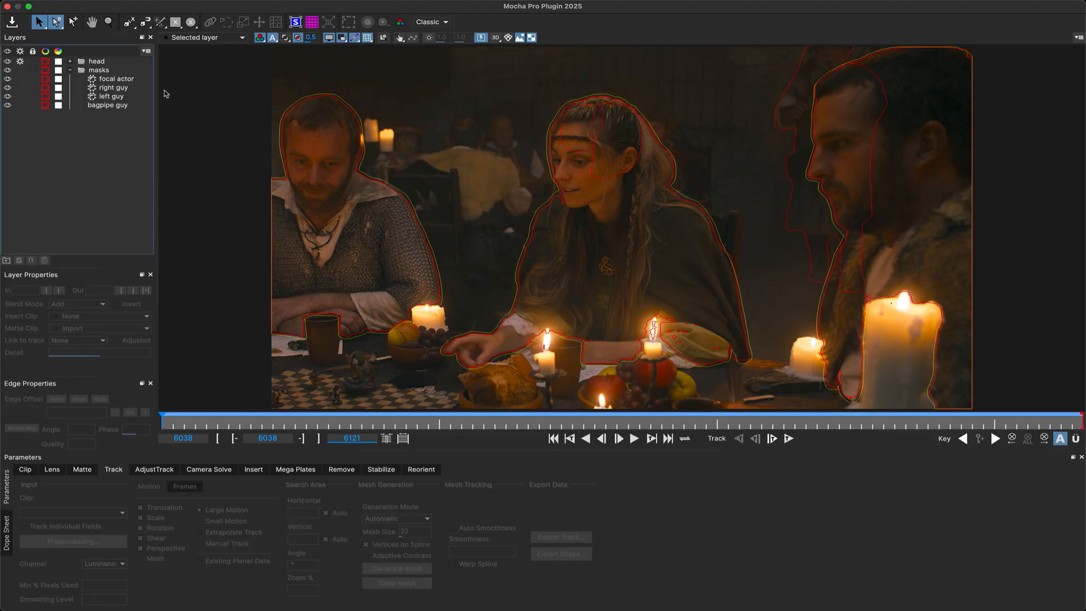
click(71, 61)
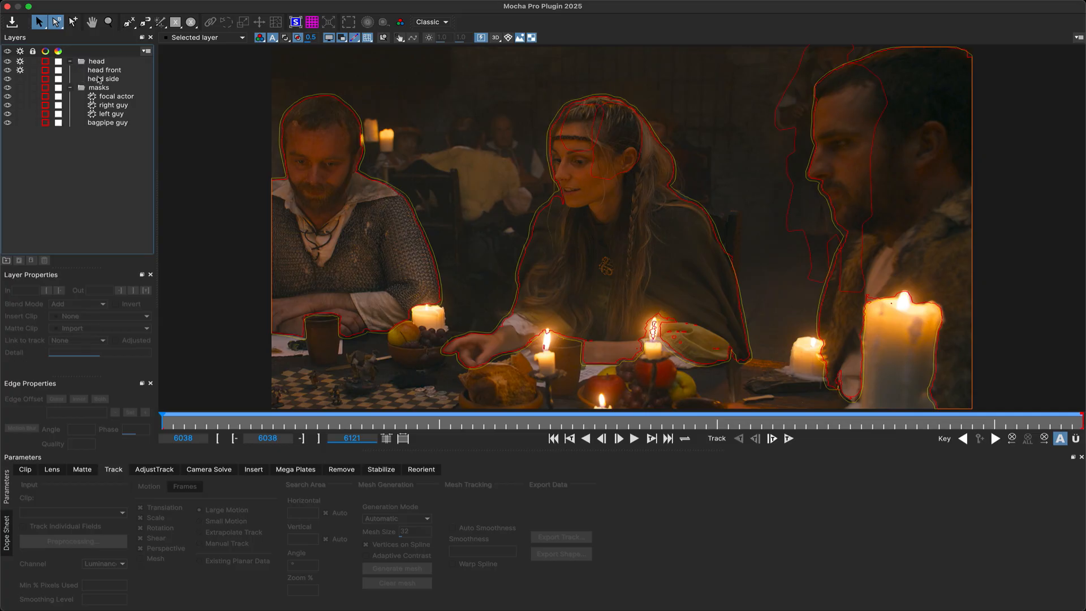
click(98, 62)
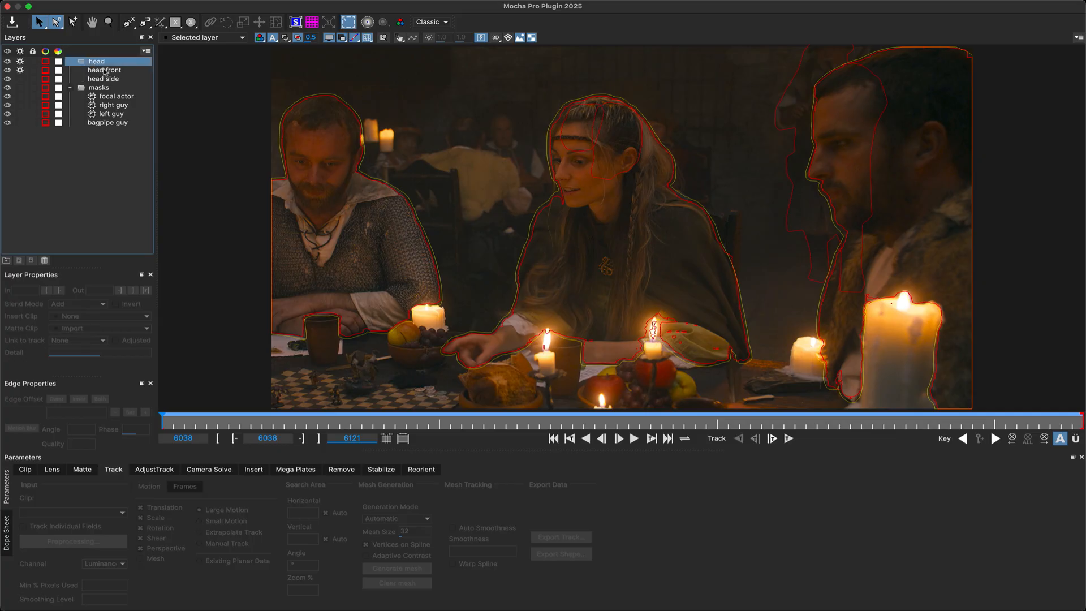
click(104, 70)
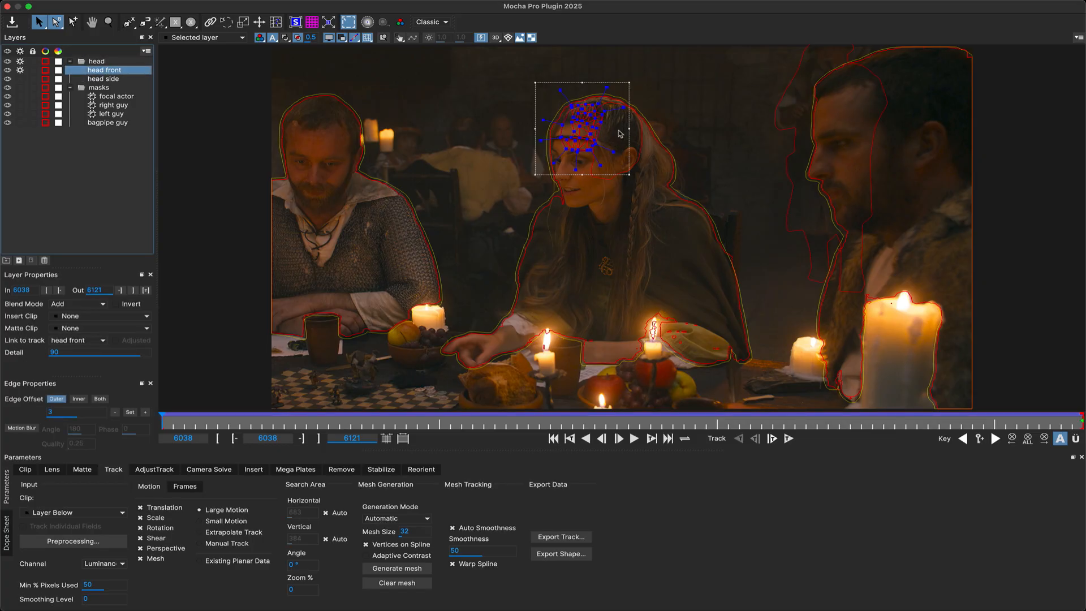
click(116, 79)
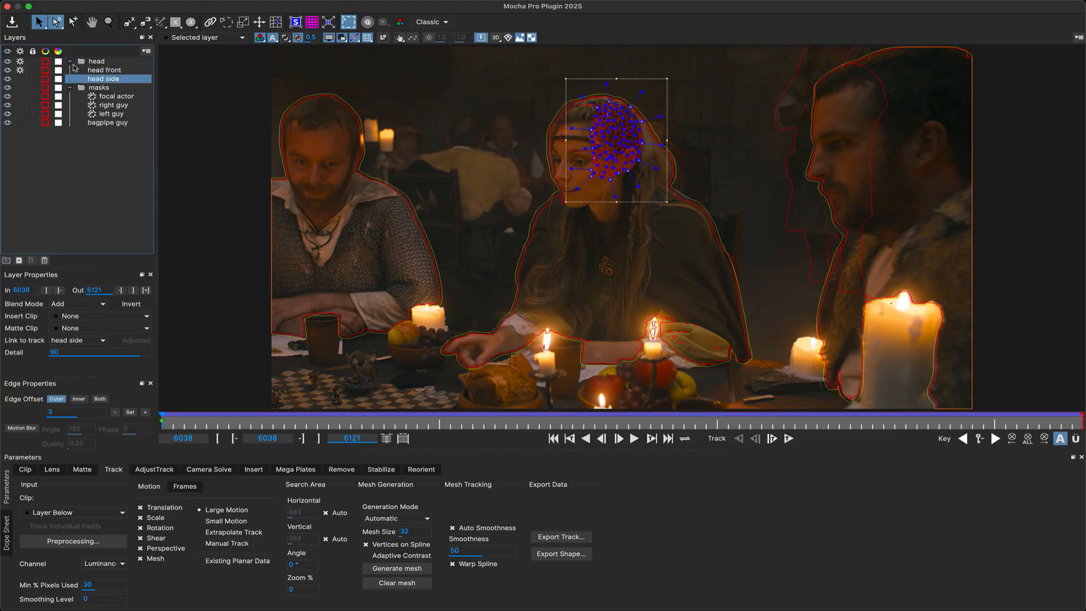
click(96, 62)
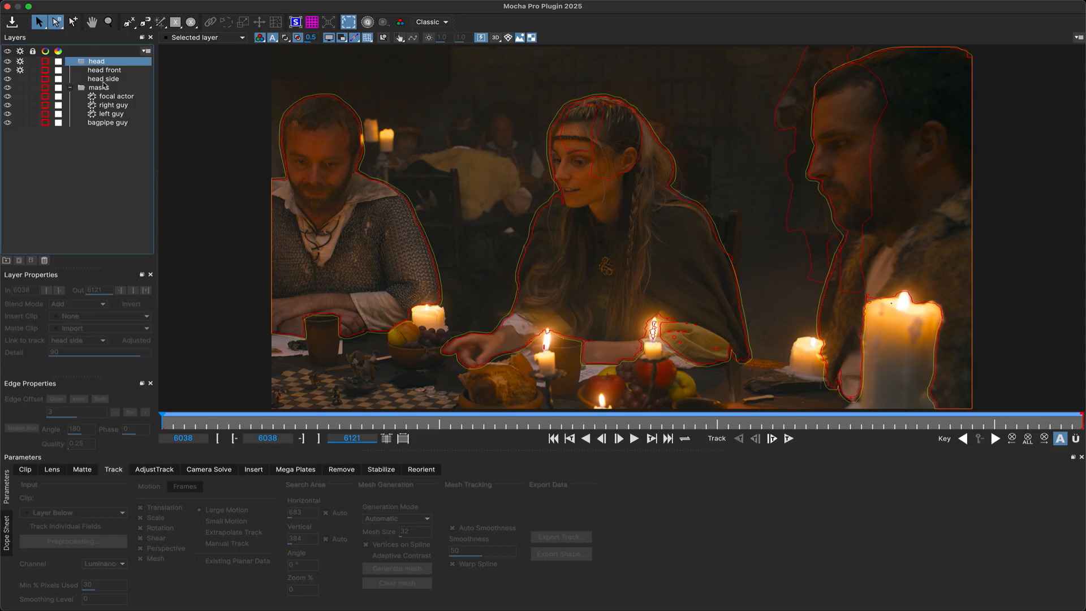
click(110, 98)
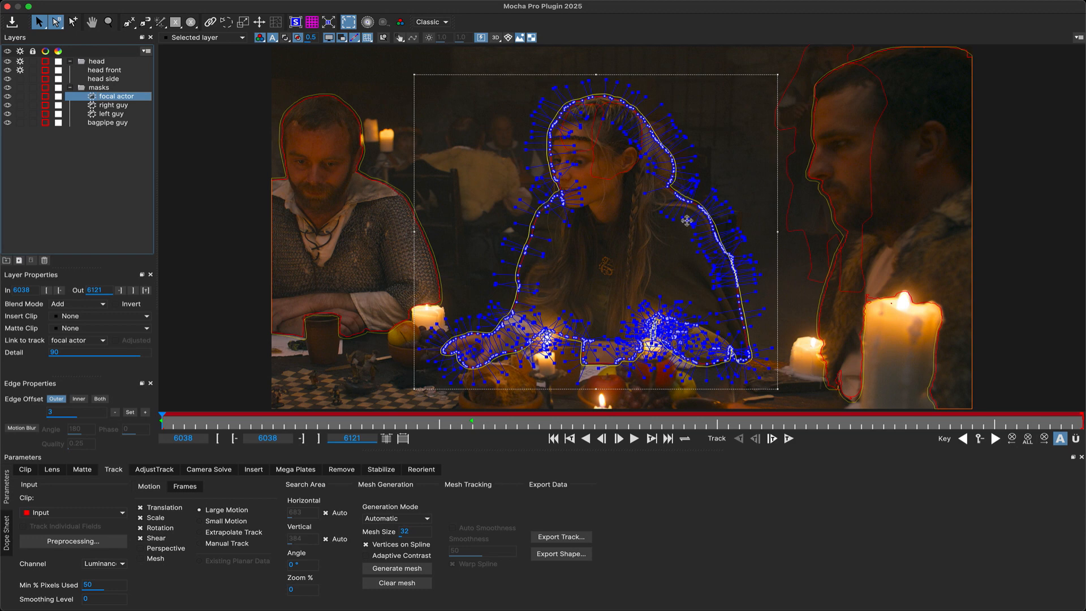
click(110, 108)
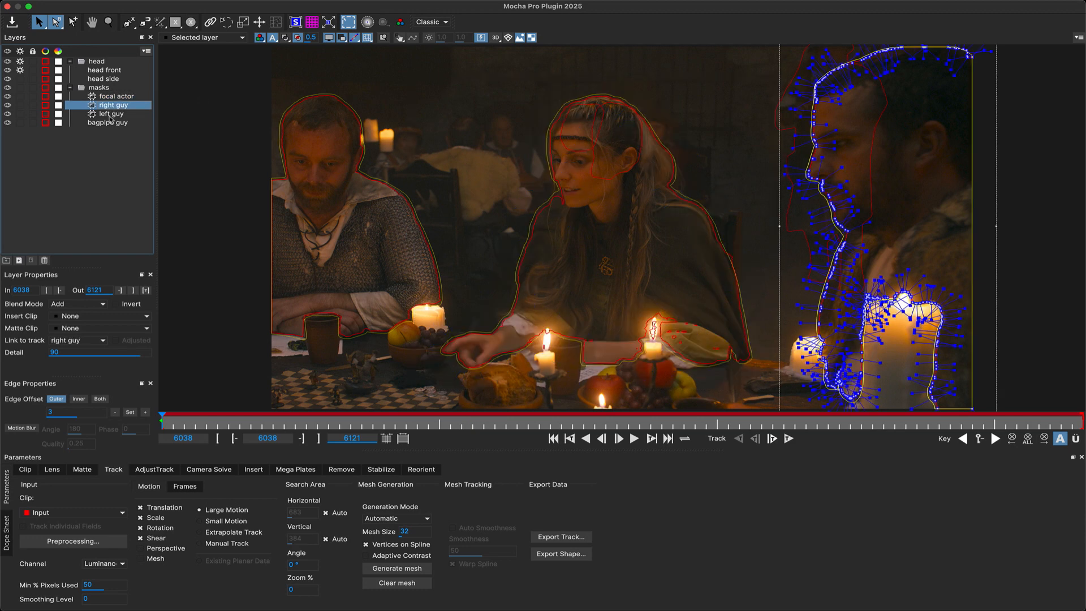
click(111, 116)
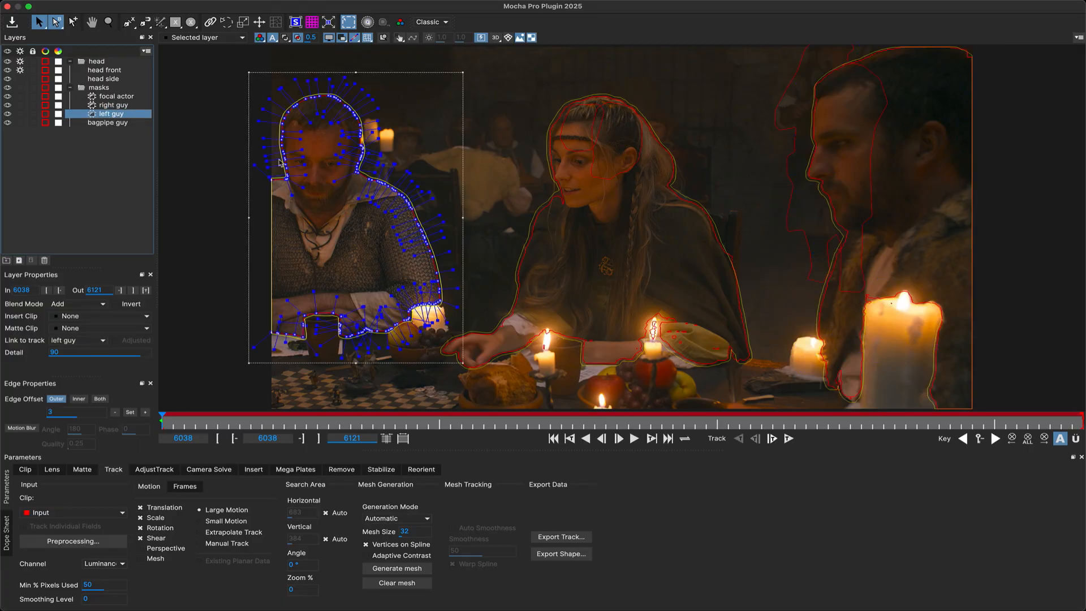
Select the bagpipe guy layer and scrub through the clip to examine how its mask follows the background figure
click(110, 124)
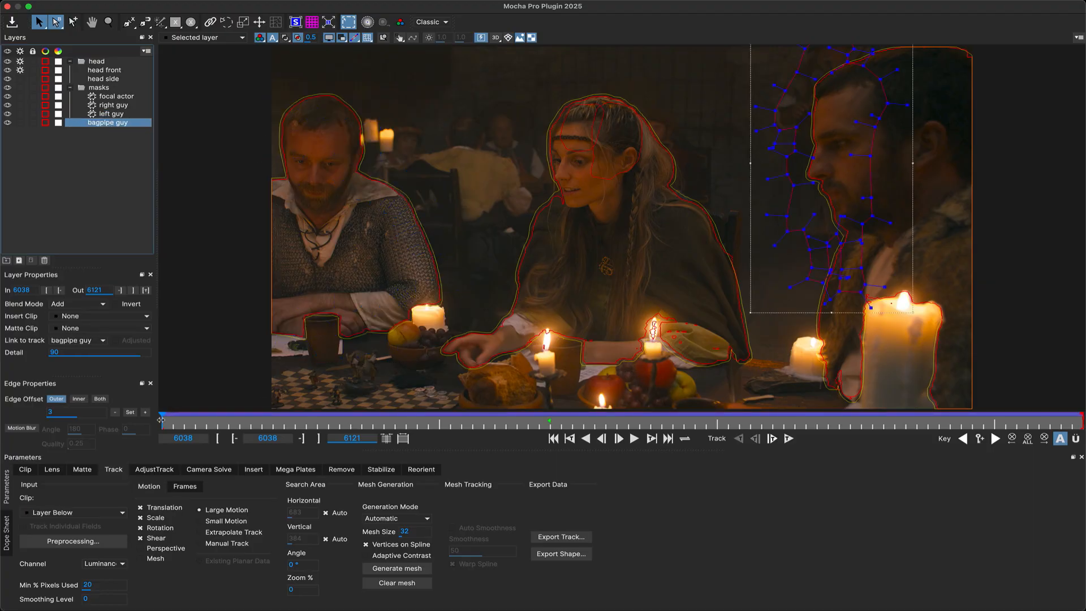
drag(162, 420, 610, 433)
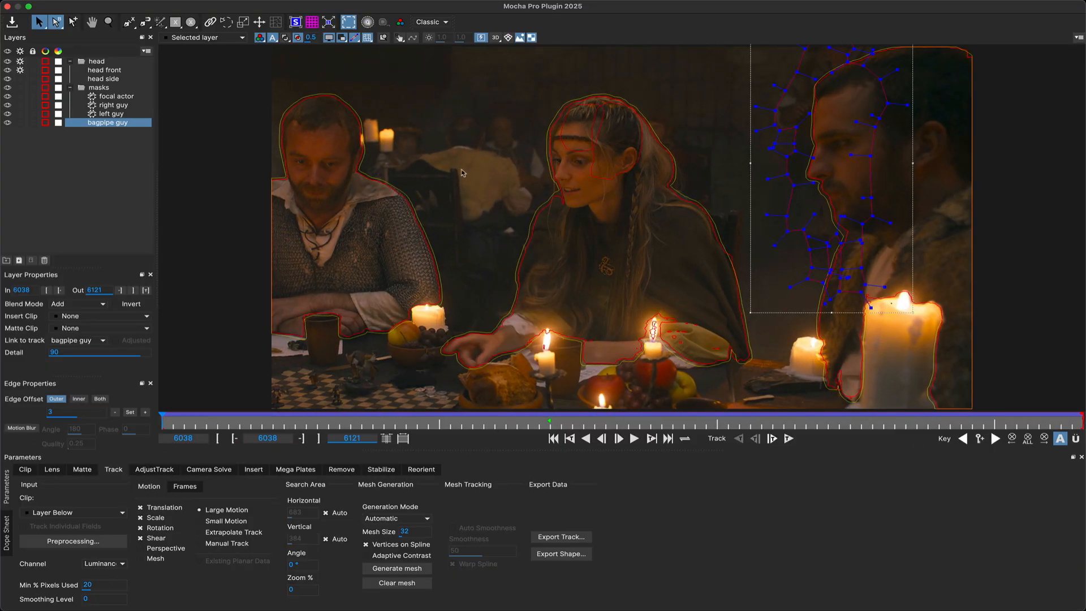
drag(161, 417, 33, 464)
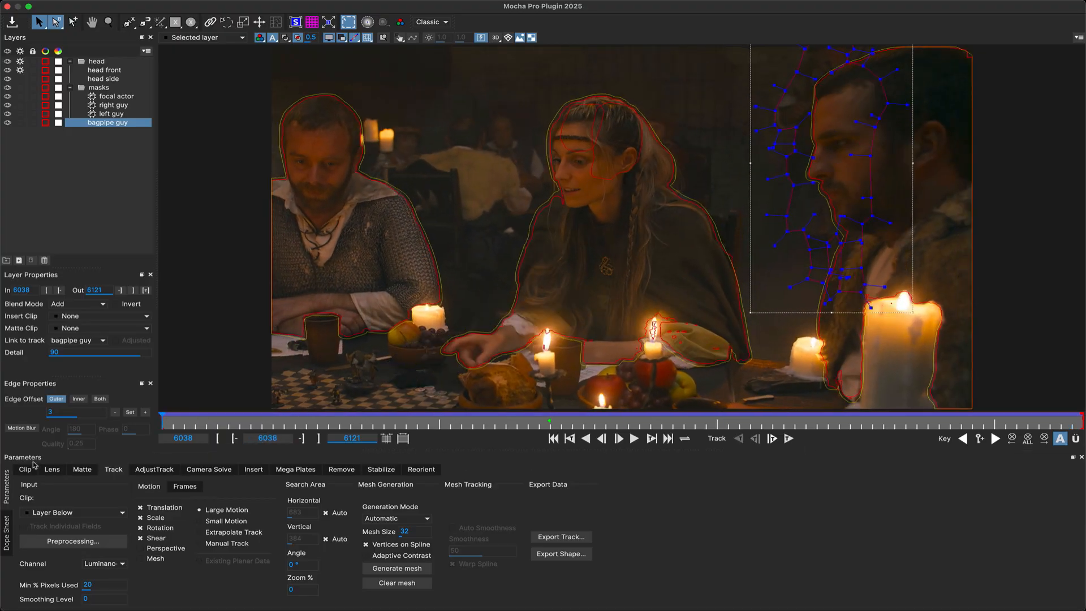
Scrub through the clip with the head side and head front layers selected in turn to examine their mesh tracks
click(597, 179)
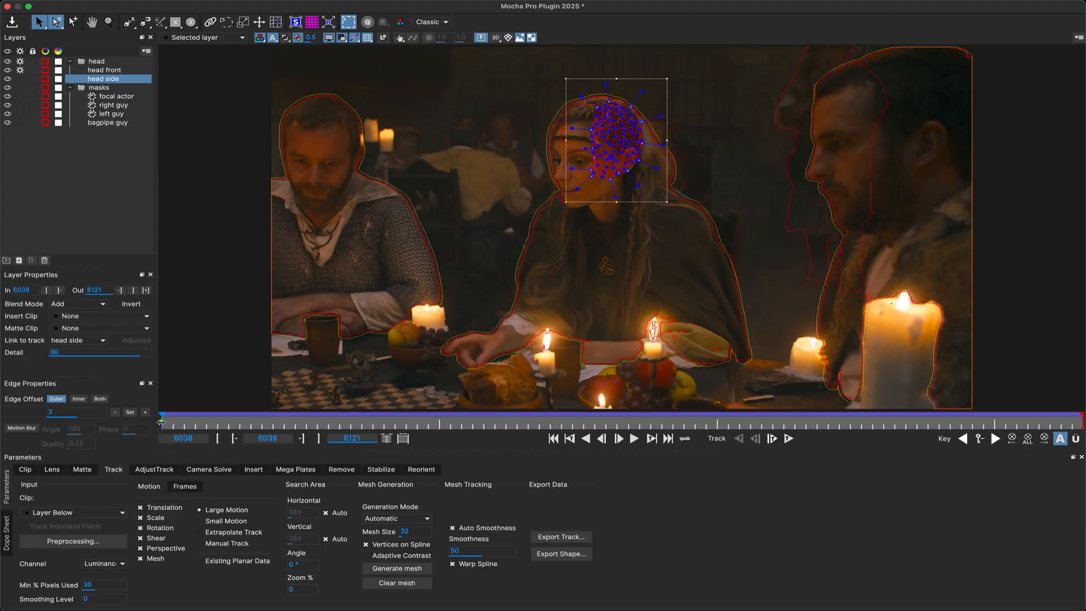
drag(162, 421, 28, 421)
click(586, 113)
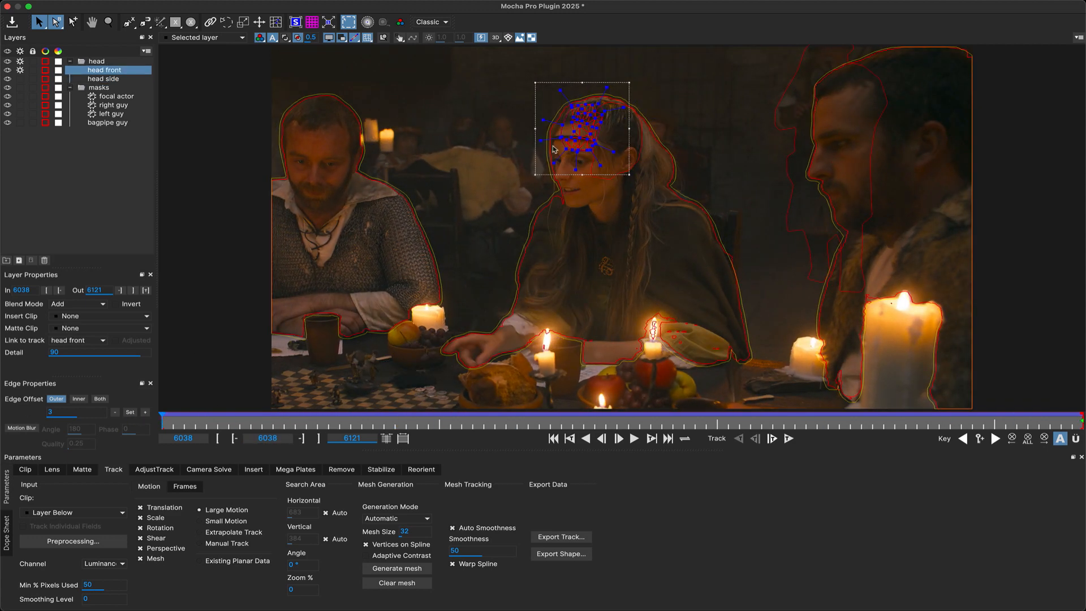
mouse_move(161, 421)
mouse_down()
mouse_move(747, 409)
mouse_move(153, 417)
mouse_up()
drag(163, 421, 1083, 418)
click(544, 145)
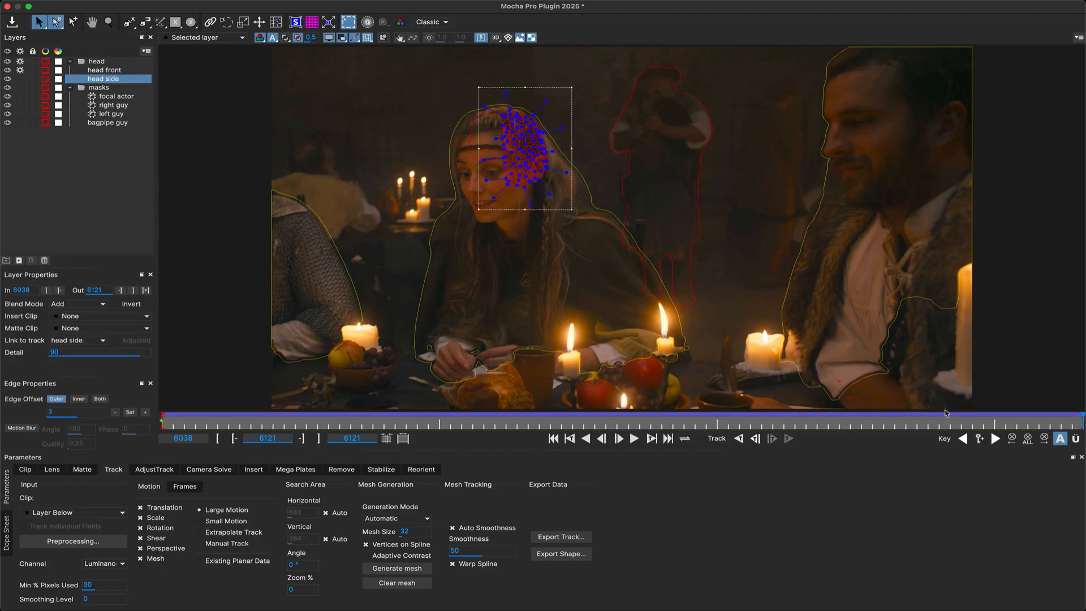
drag(970, 419, 24, 425)
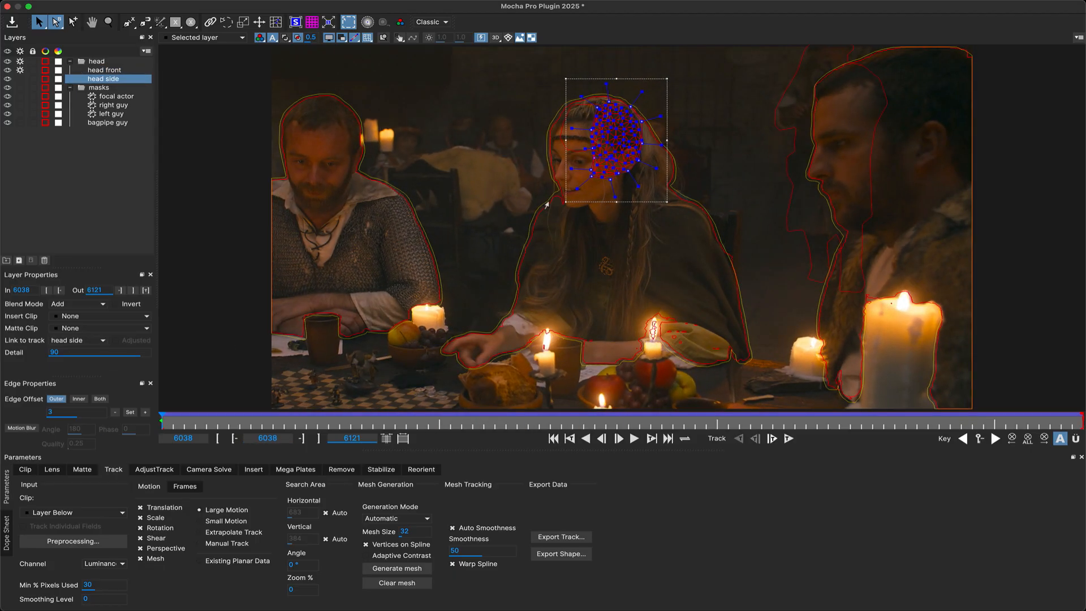
Bring up the camera solve, show the 3D view with its ground grid, and orbit around the solved head mesh
click(204, 470)
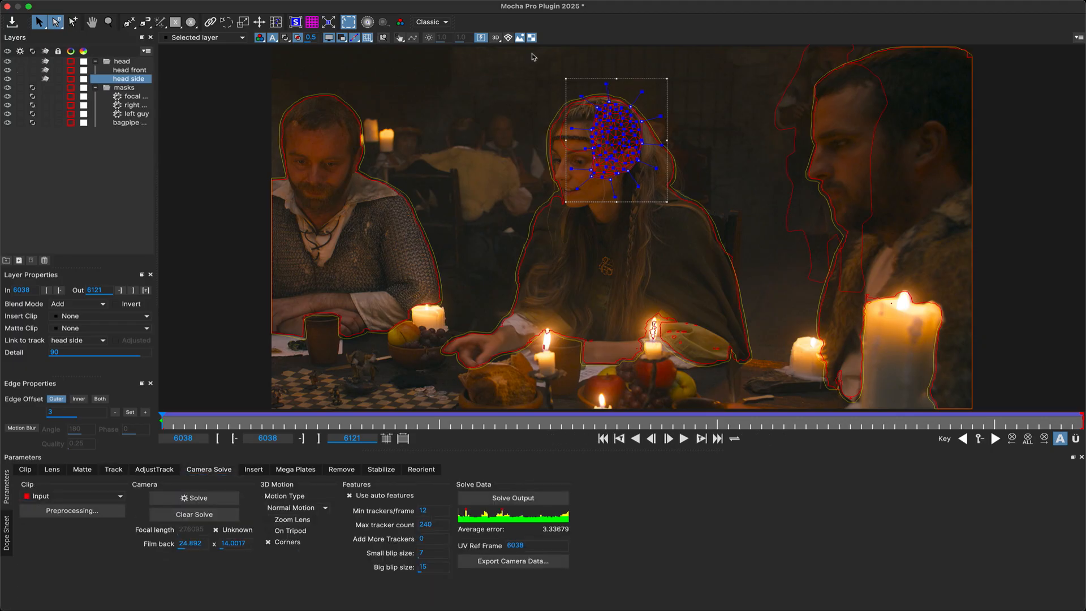
click(495, 38)
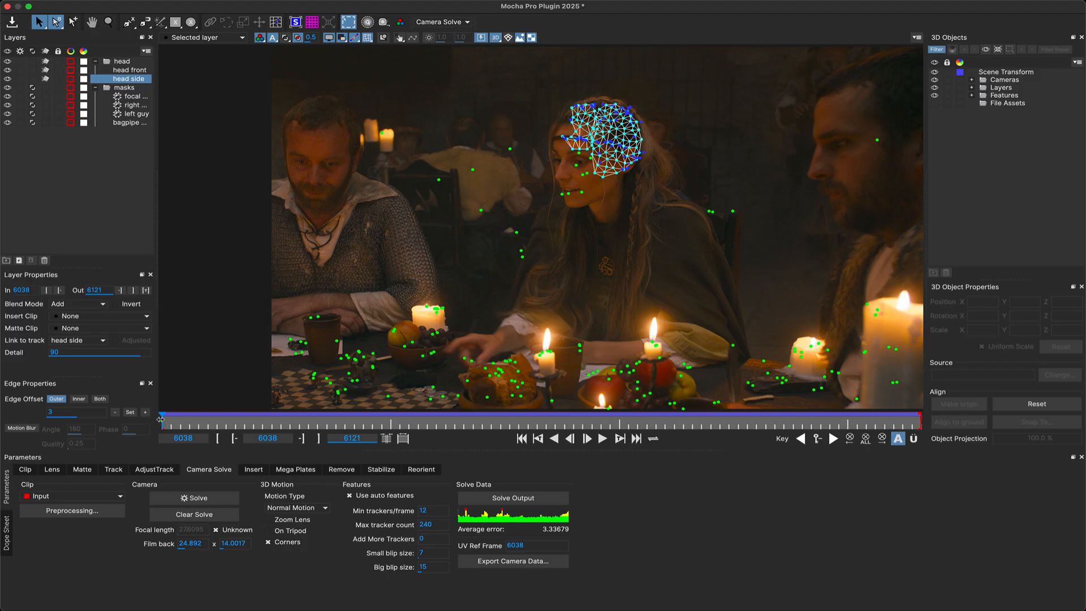
drag(162, 419, 121, 414)
click(509, 37)
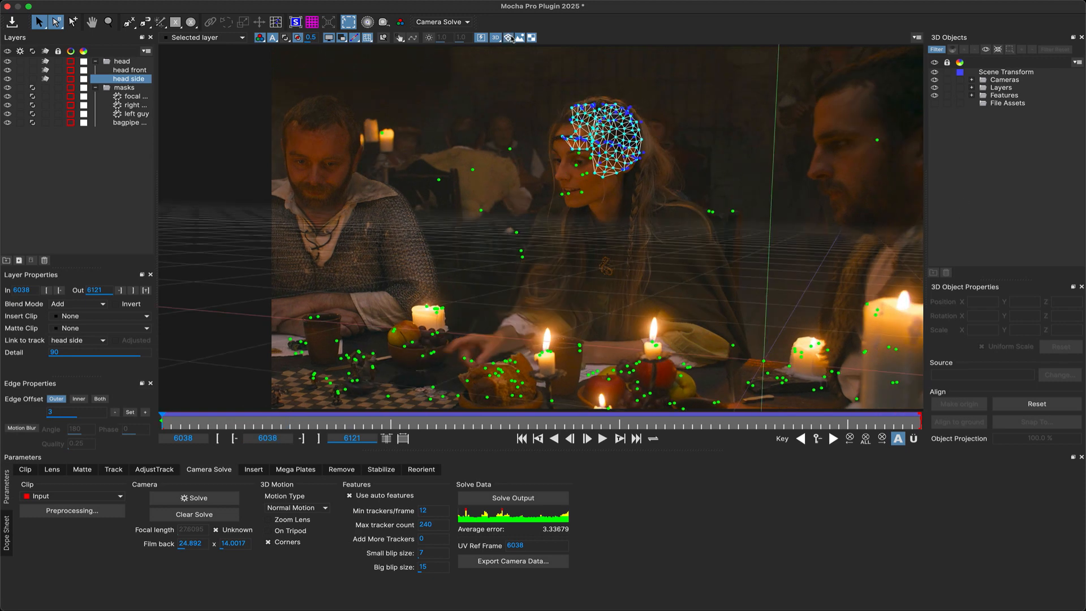
drag(766, 222, 721, 251)
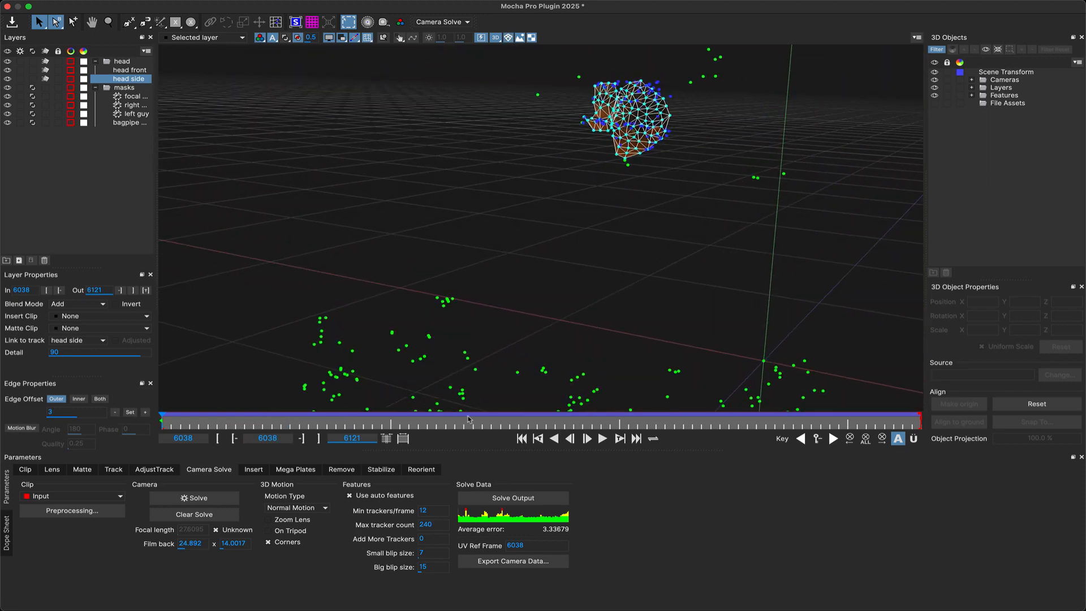
Play the solved head mesh in the 3D scene, return to the solved camera's view, and locate the camera data export
click(603, 440)
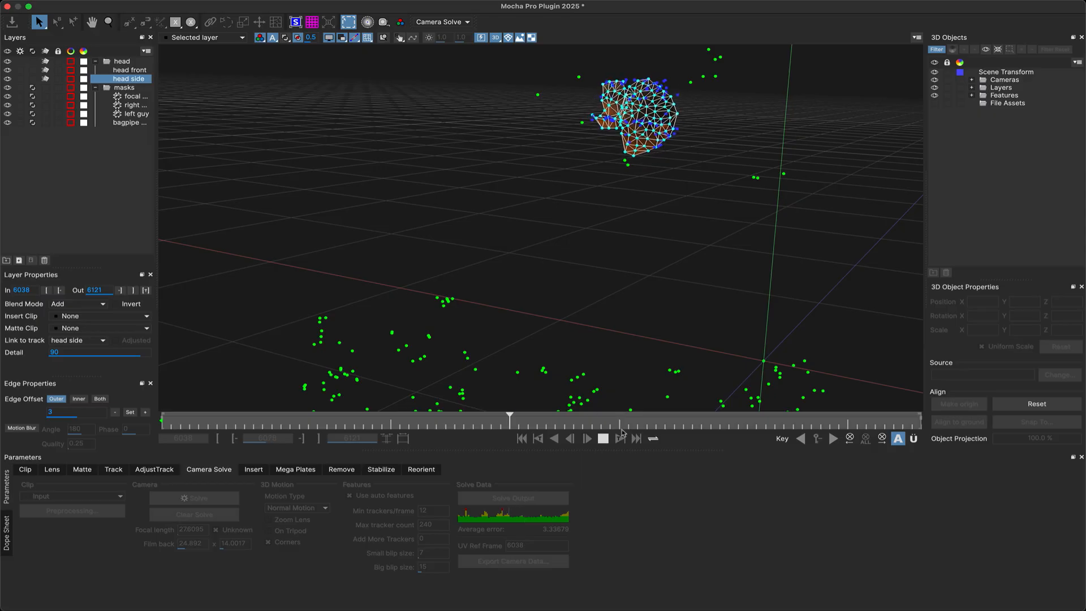
click(604, 439)
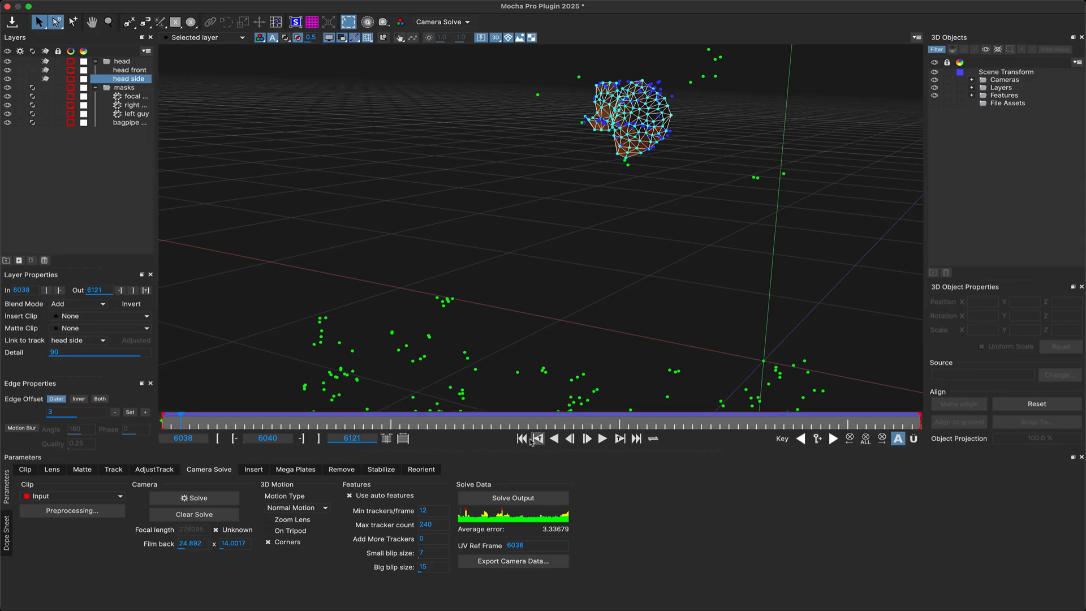
click(538, 437)
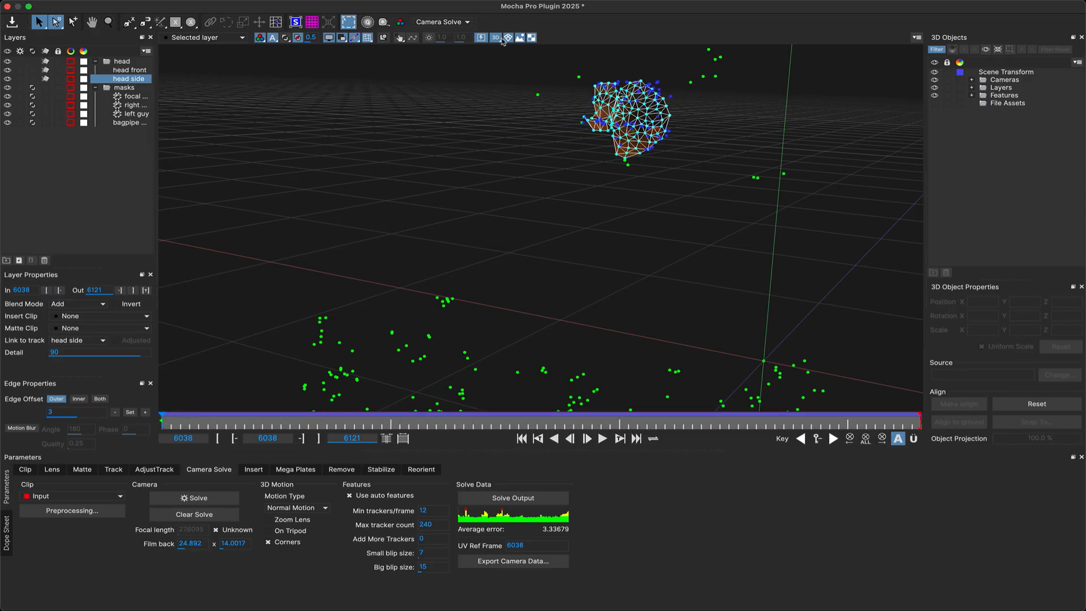
click(497, 39)
click(510, 49)
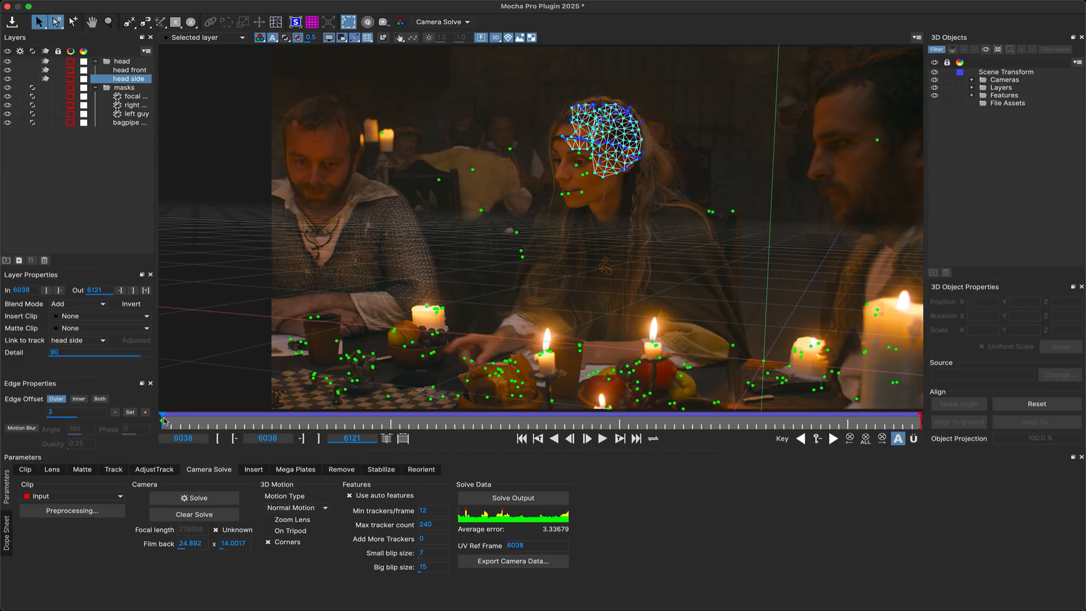
drag(212, 416, 121, 364)
click(552, 556)
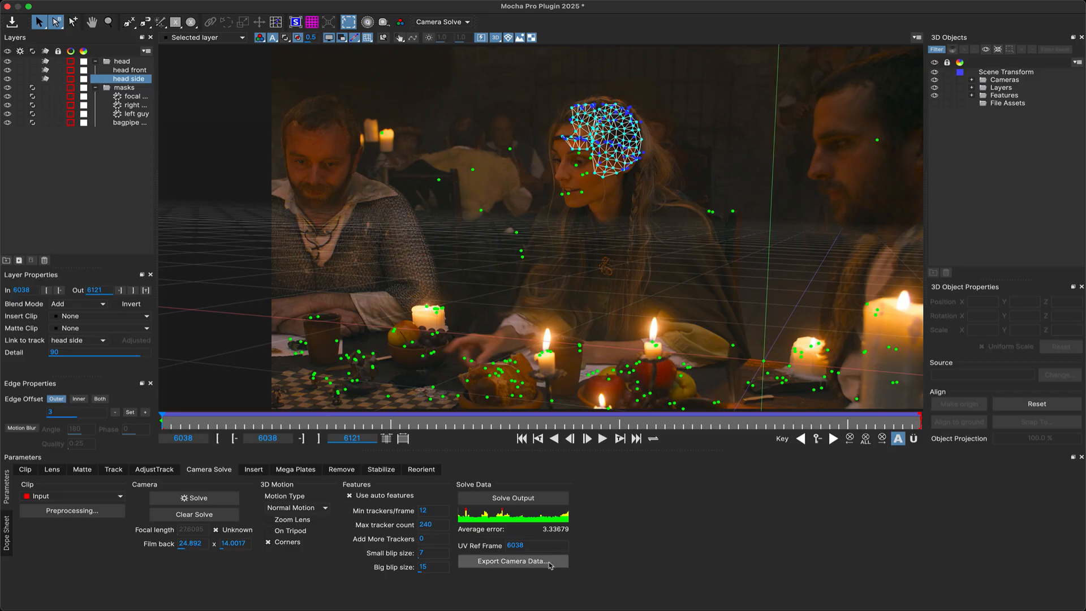
Switch to Maya, select the moving_head mesh, and play the scene to examine the horned helmet's motion
click(248, 230)
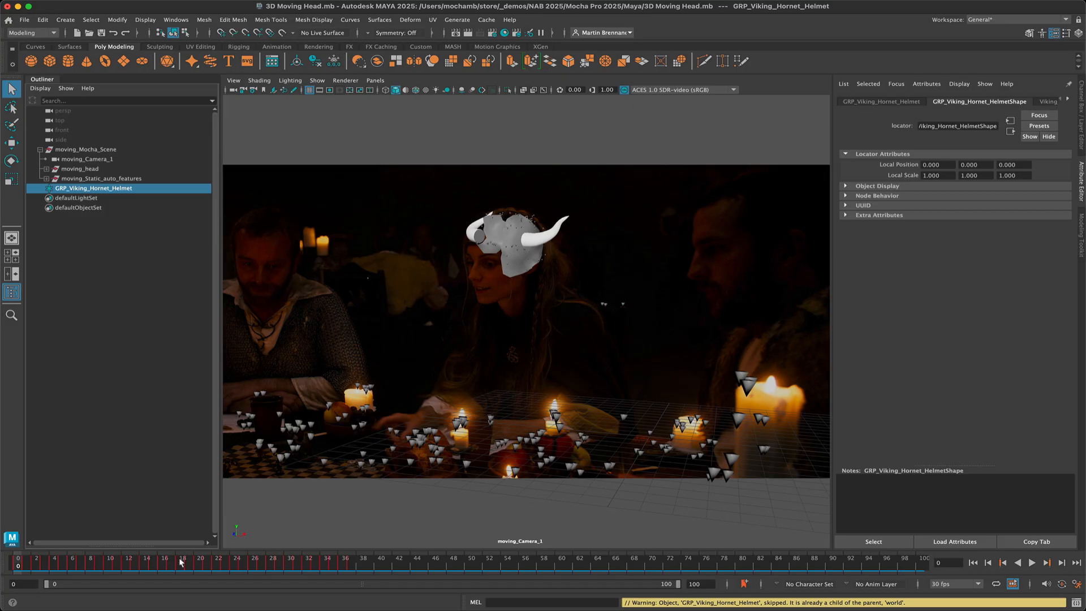
drag(180, 559, 17, 576)
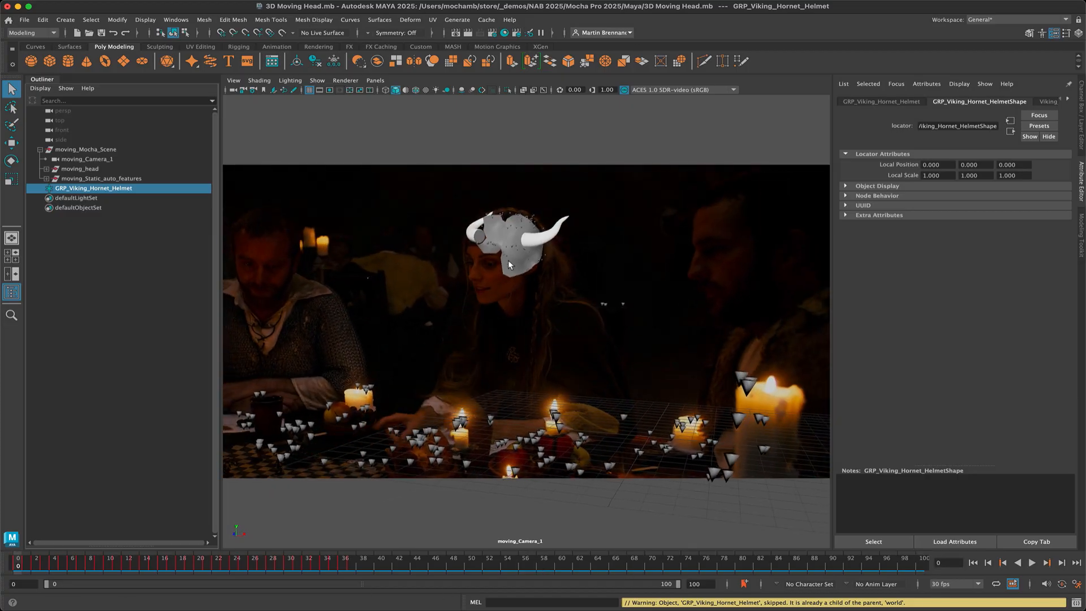
click(83, 168)
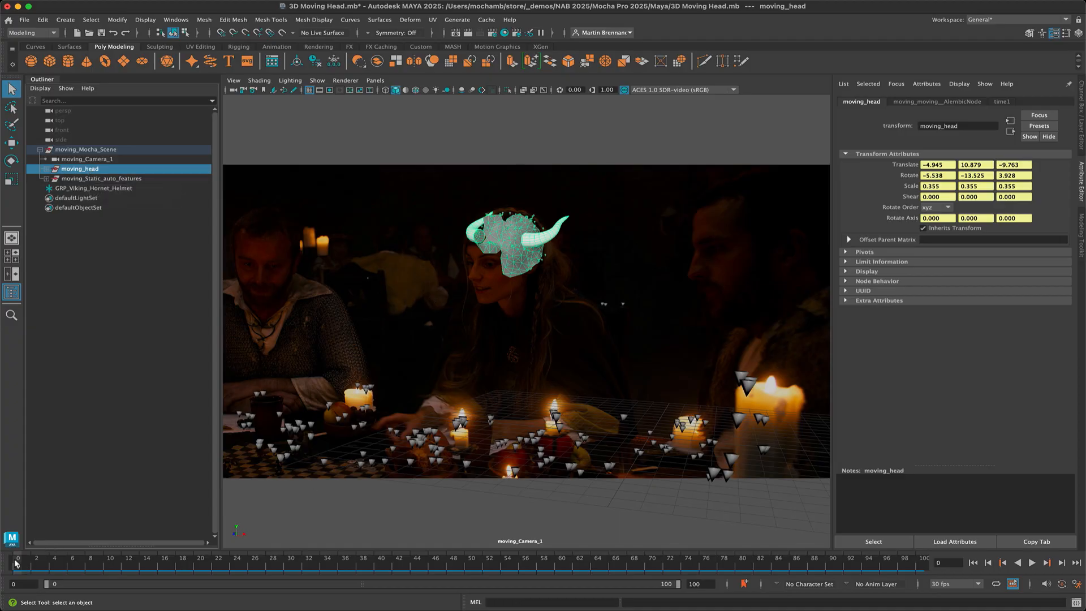
key(alt+v)
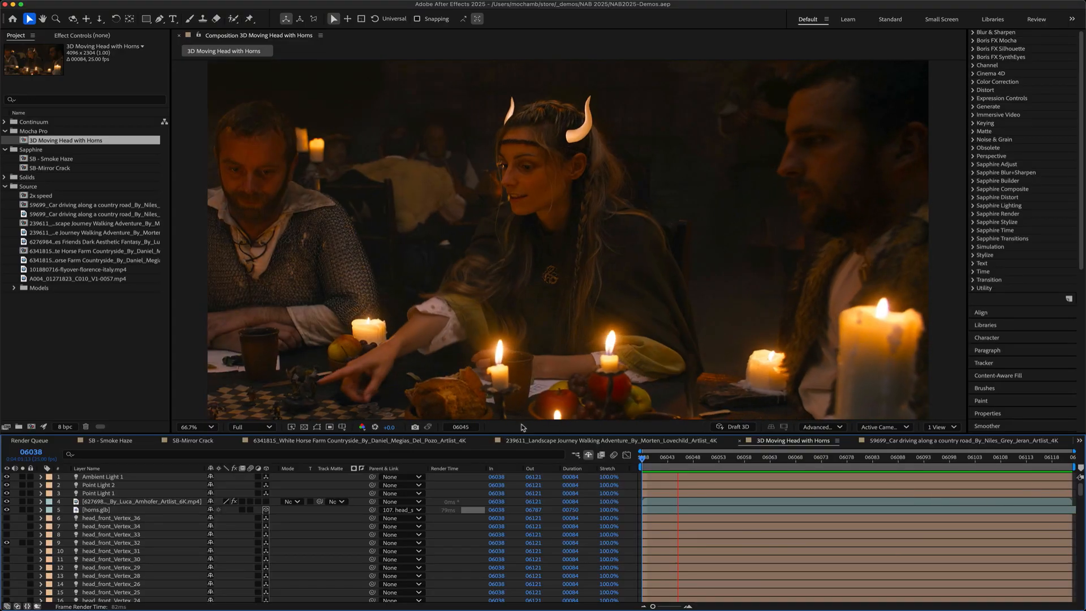
Switch to After Effects, select the horns.glb layer, and review the 3D Moving Head with Horns composition
click(100, 501)
click(100, 509)
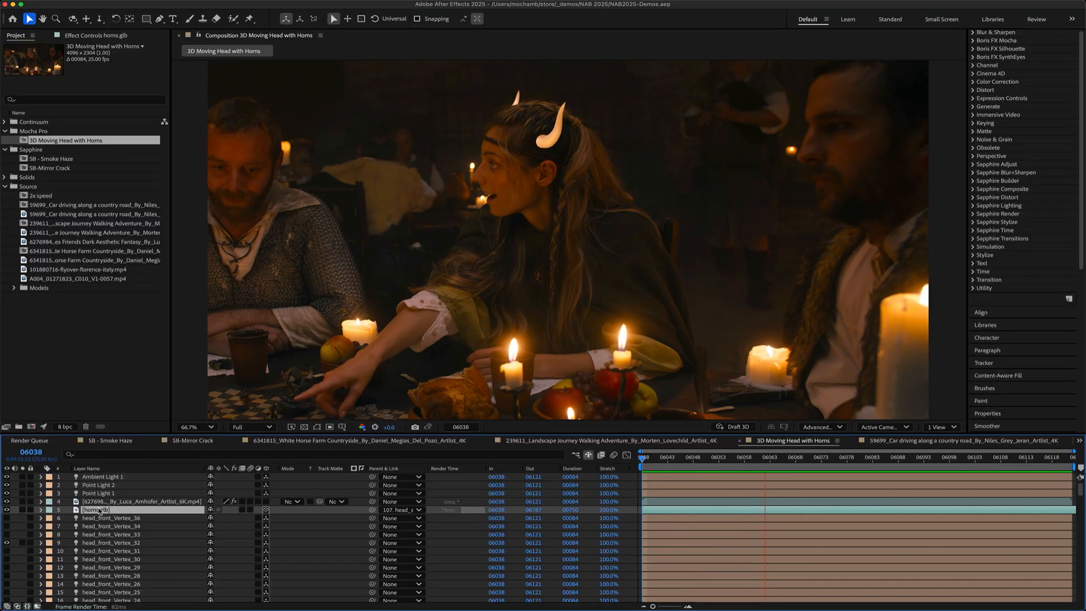
key(space)
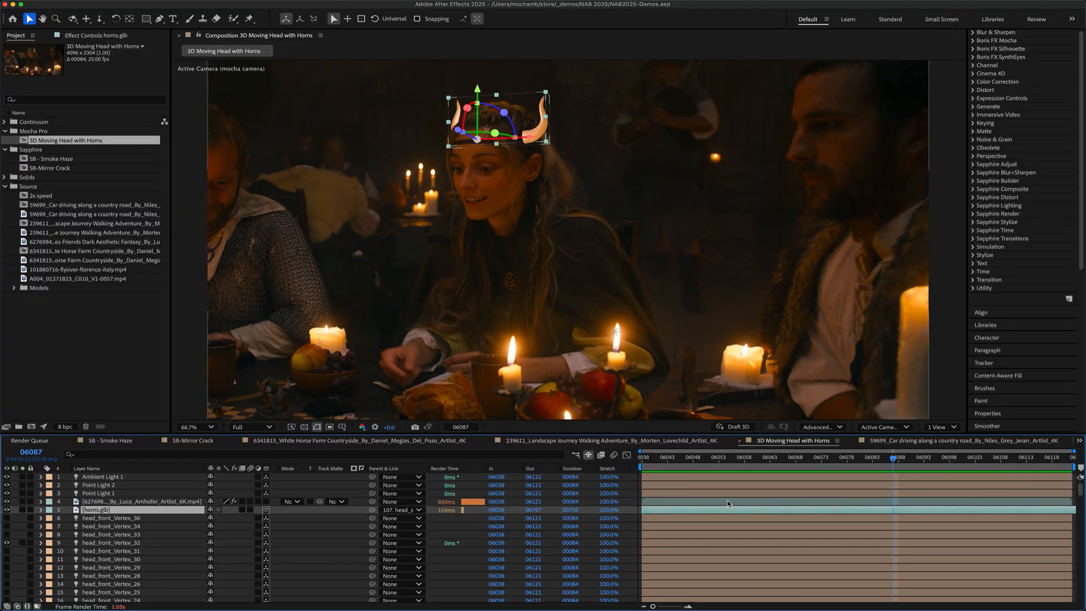
key(space)
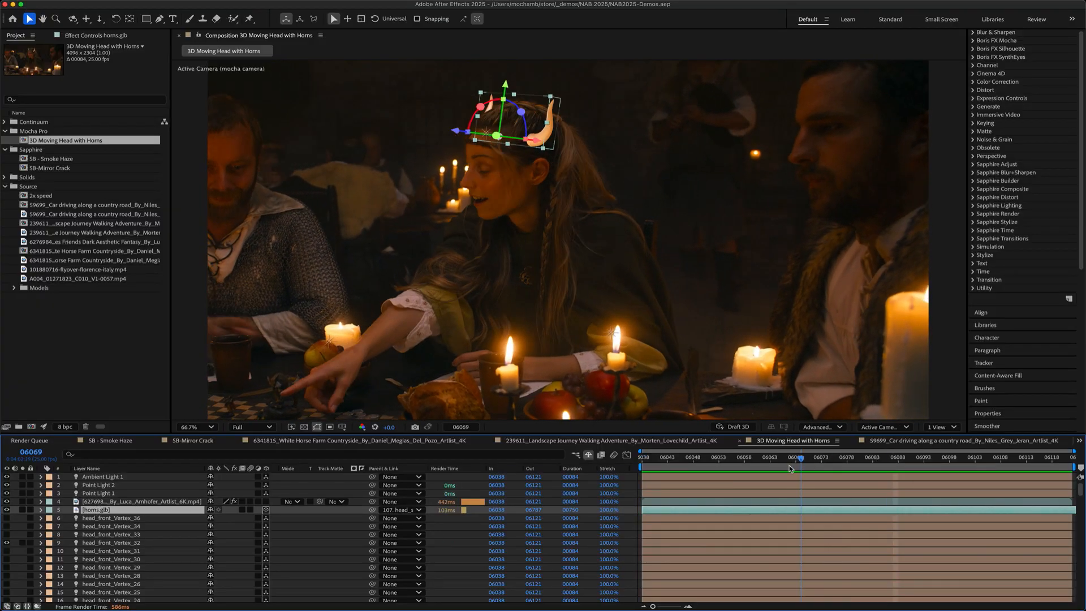